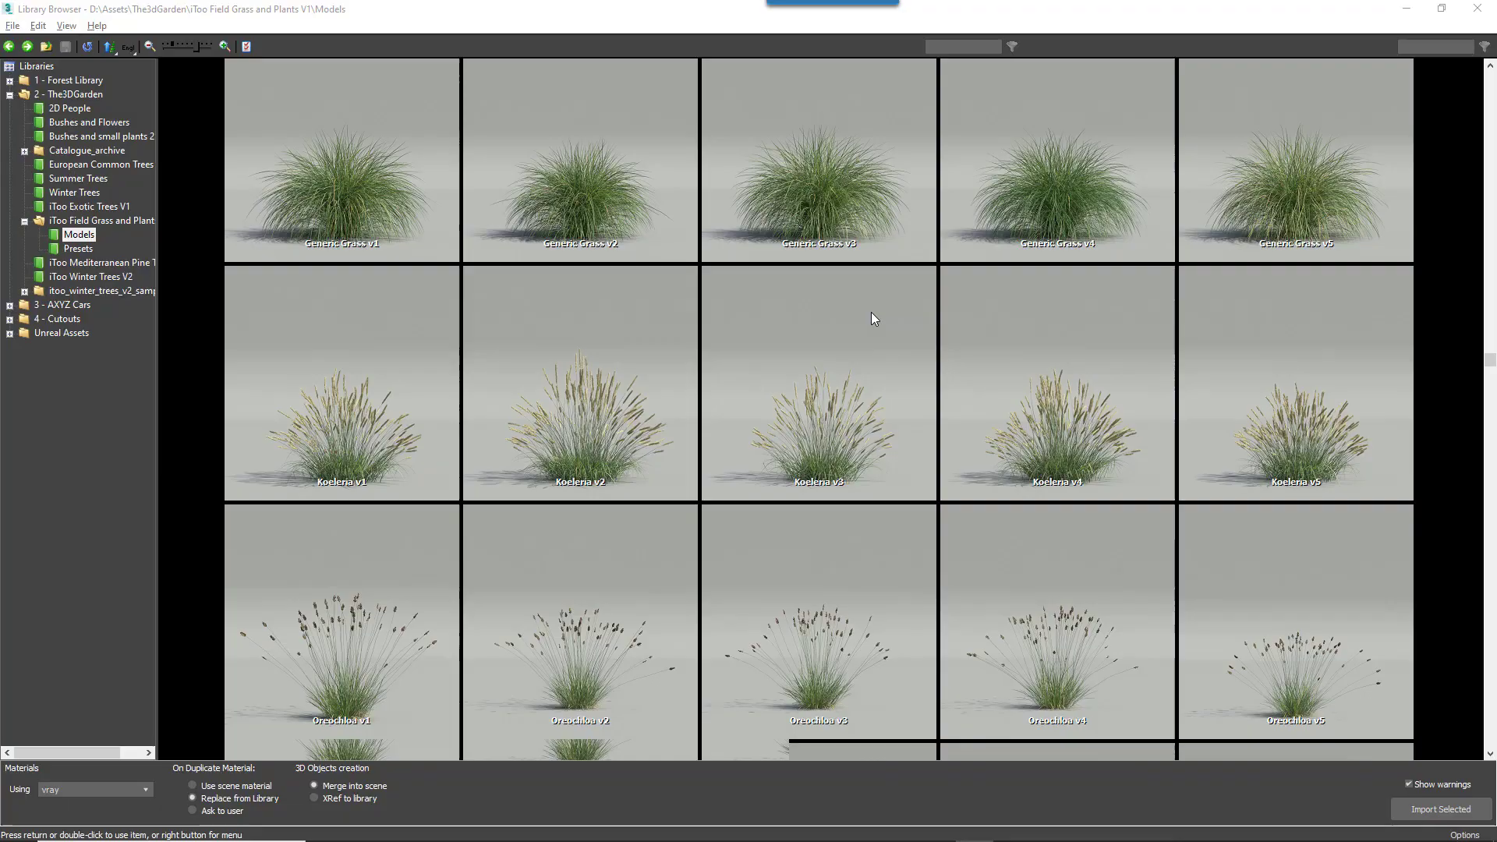
{"action": "scroll", "coordinate": [872, 319], "scroll_direction": "down", "scroll_amount": 15}
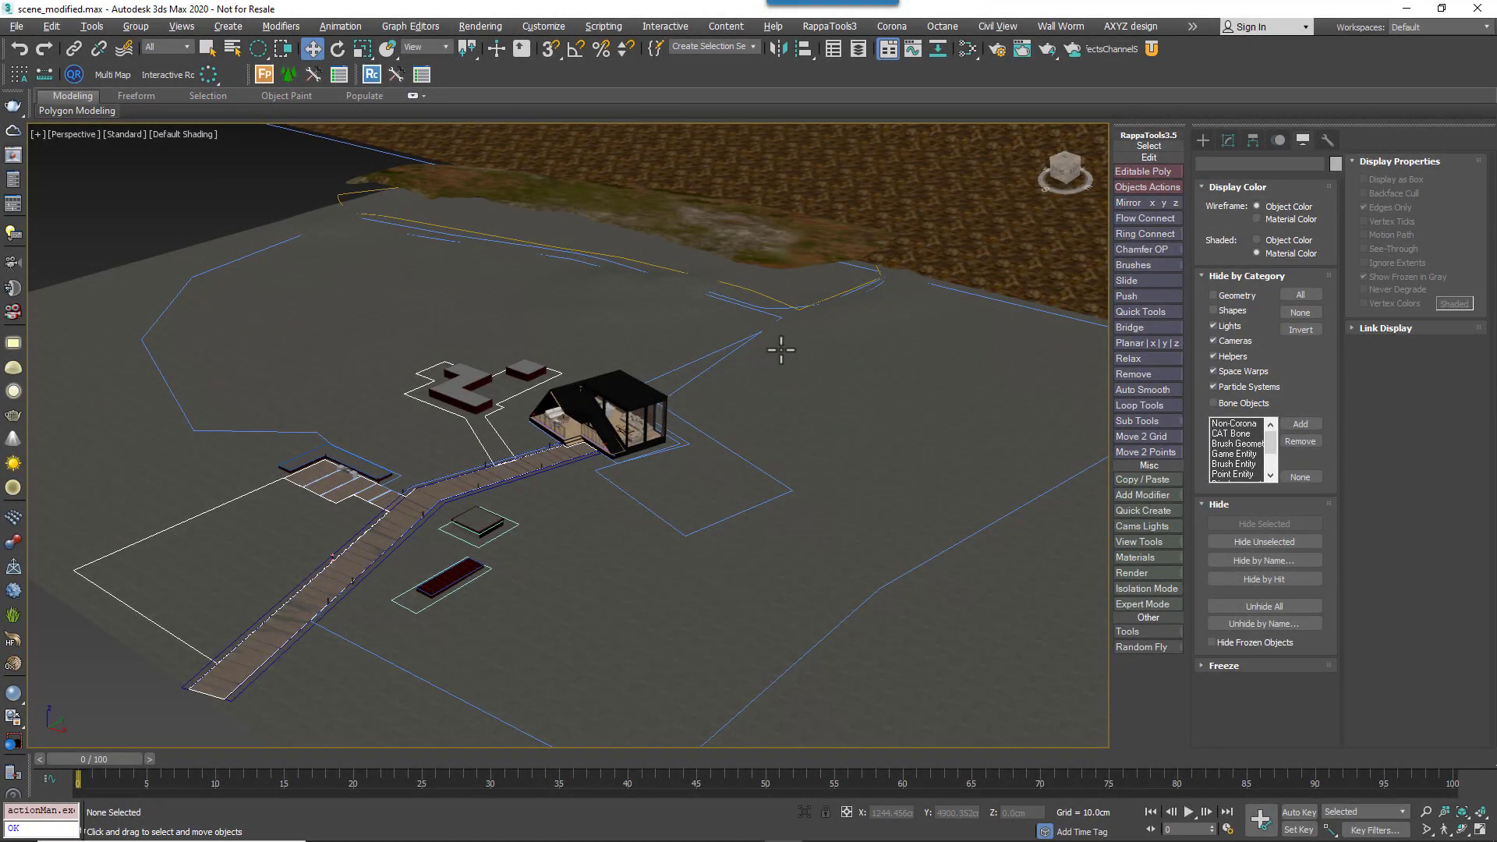
- Pan and zoom across the cabin scene, then hide geometry by category to see only splines
{"action": "middle_click_drag", "start_coordinate": [778, 343], "coordinate": [792, 377]}
{"action": "scroll", "coordinate": [415, 577], "scroll_direction": "up", "scroll_amount": 5}
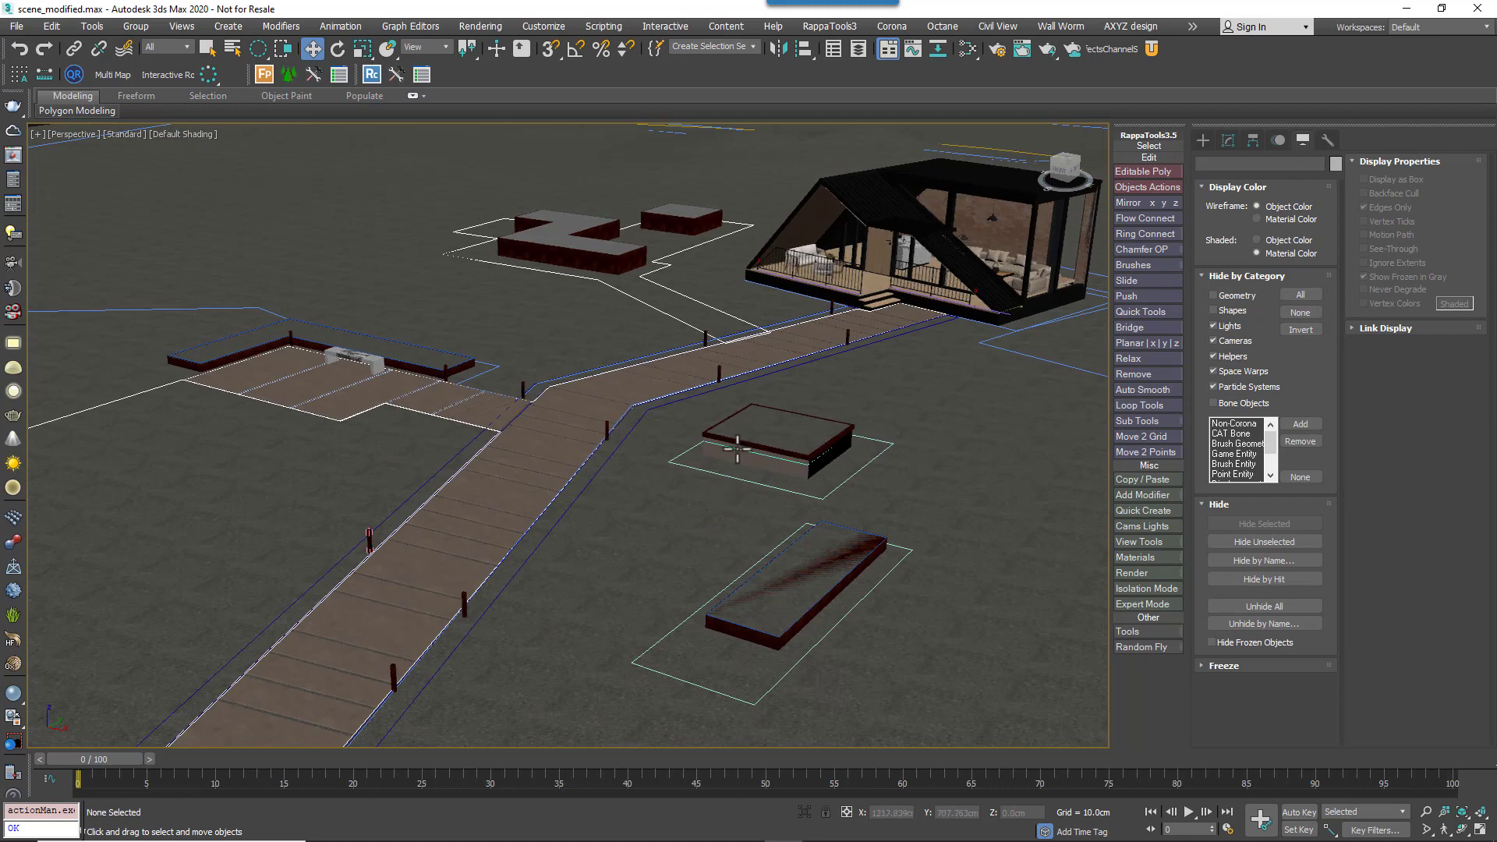
{"action": "scroll", "coordinate": [743, 353], "scroll_direction": "down", "scroll_amount": 6}
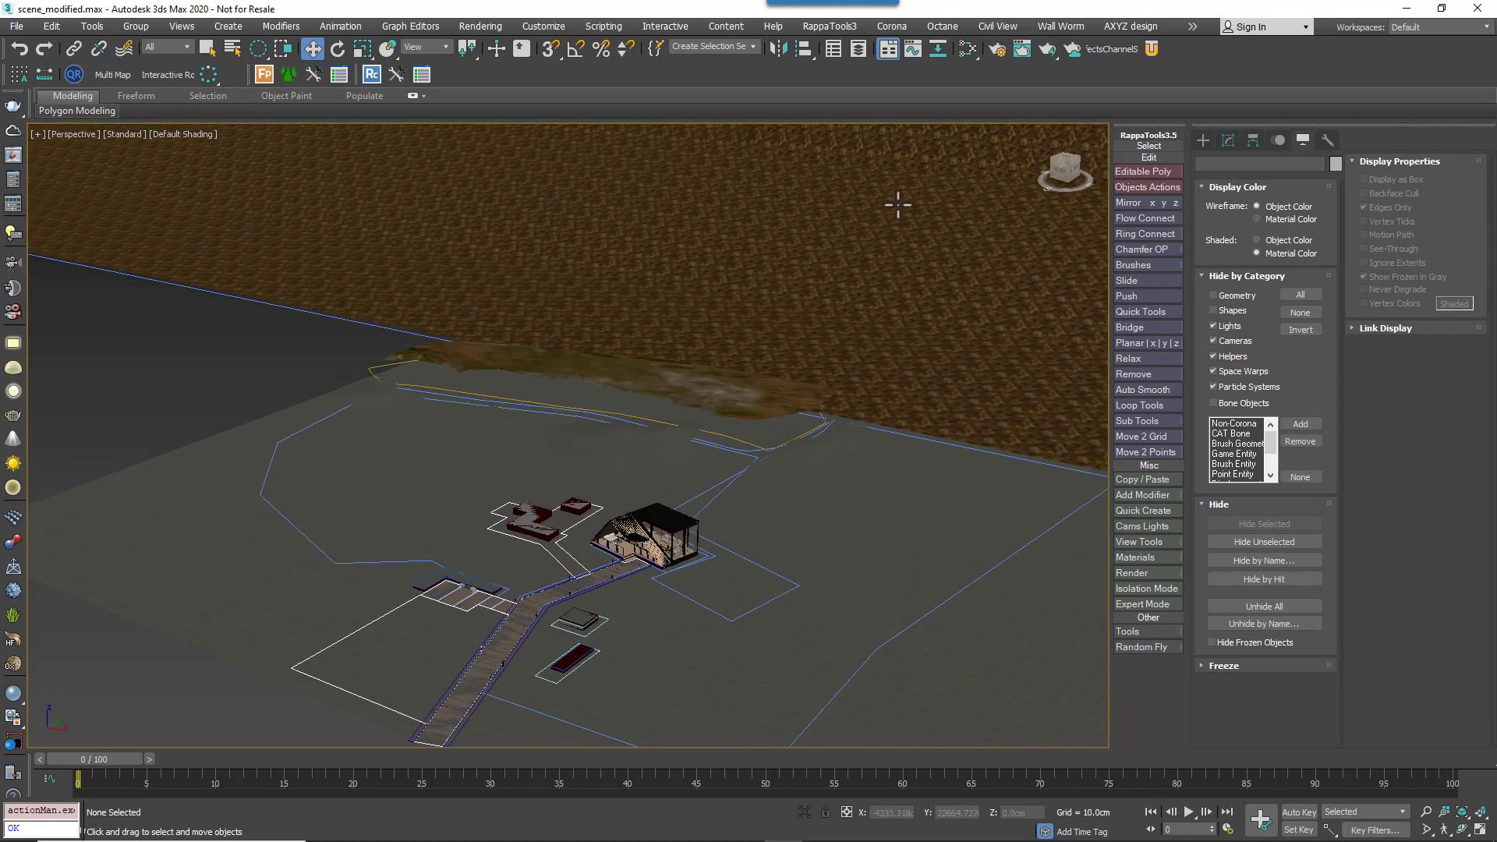
{"action": "middle_click_drag", "start_coordinate": [895, 203], "coordinate": [895, 317]}
{"action": "scroll", "coordinate": [1028, 336], "scroll_direction": "up", "scroll_amount": 4}
{"action": "left_click", "coordinate": [1229, 297]}
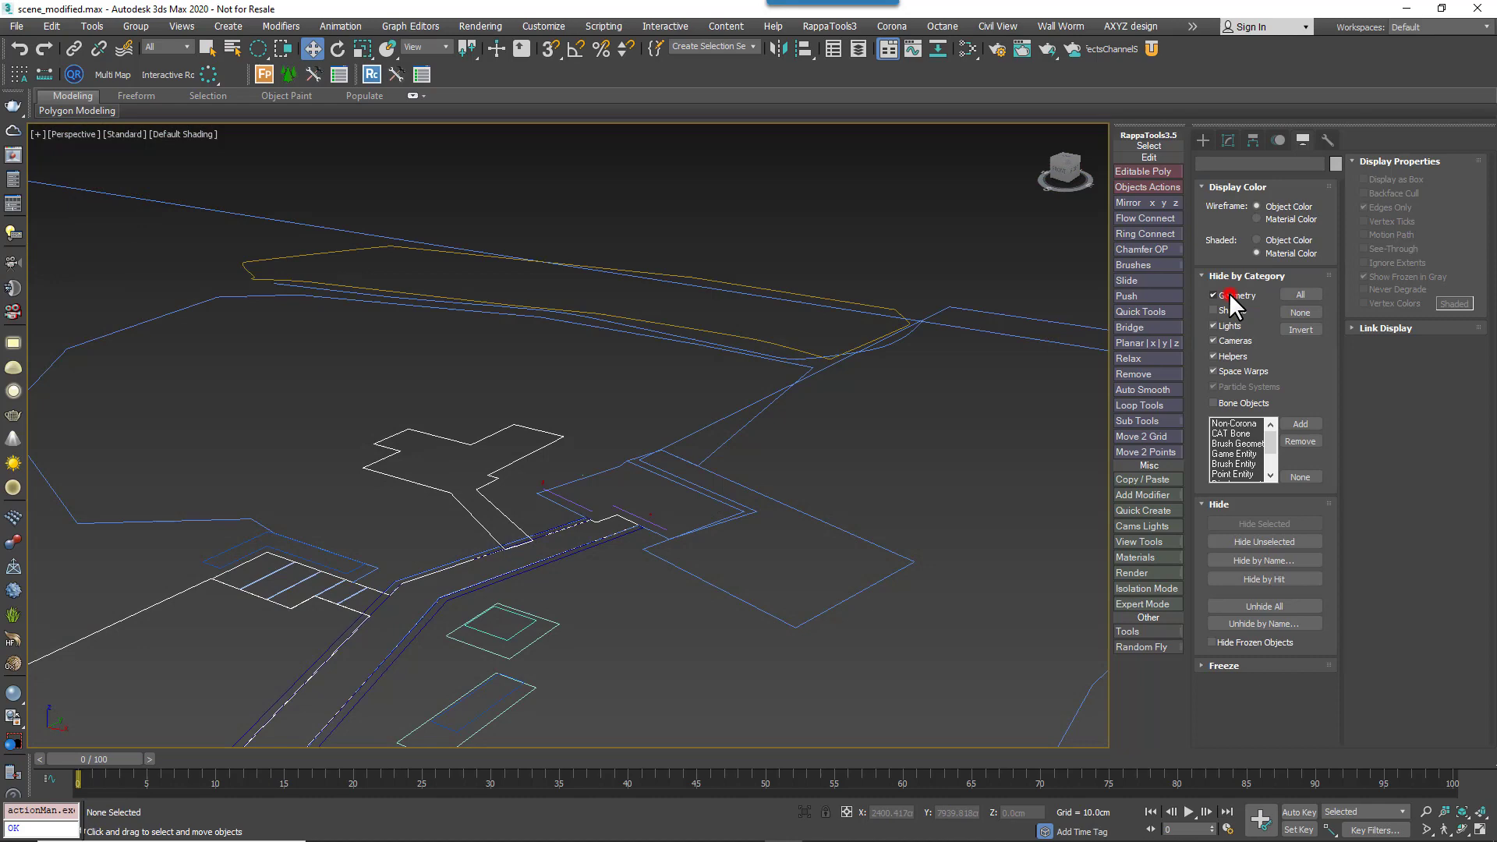
- Switch the viewport to the VRayCam002 camera and make scene geometry visible again
{"action": "scroll", "coordinate": [603, 413], "scroll_direction": "up", "scroll_amount": 3}
{"action": "scroll", "coordinate": [605, 437], "scroll_direction": "up", "scroll_amount": 2}
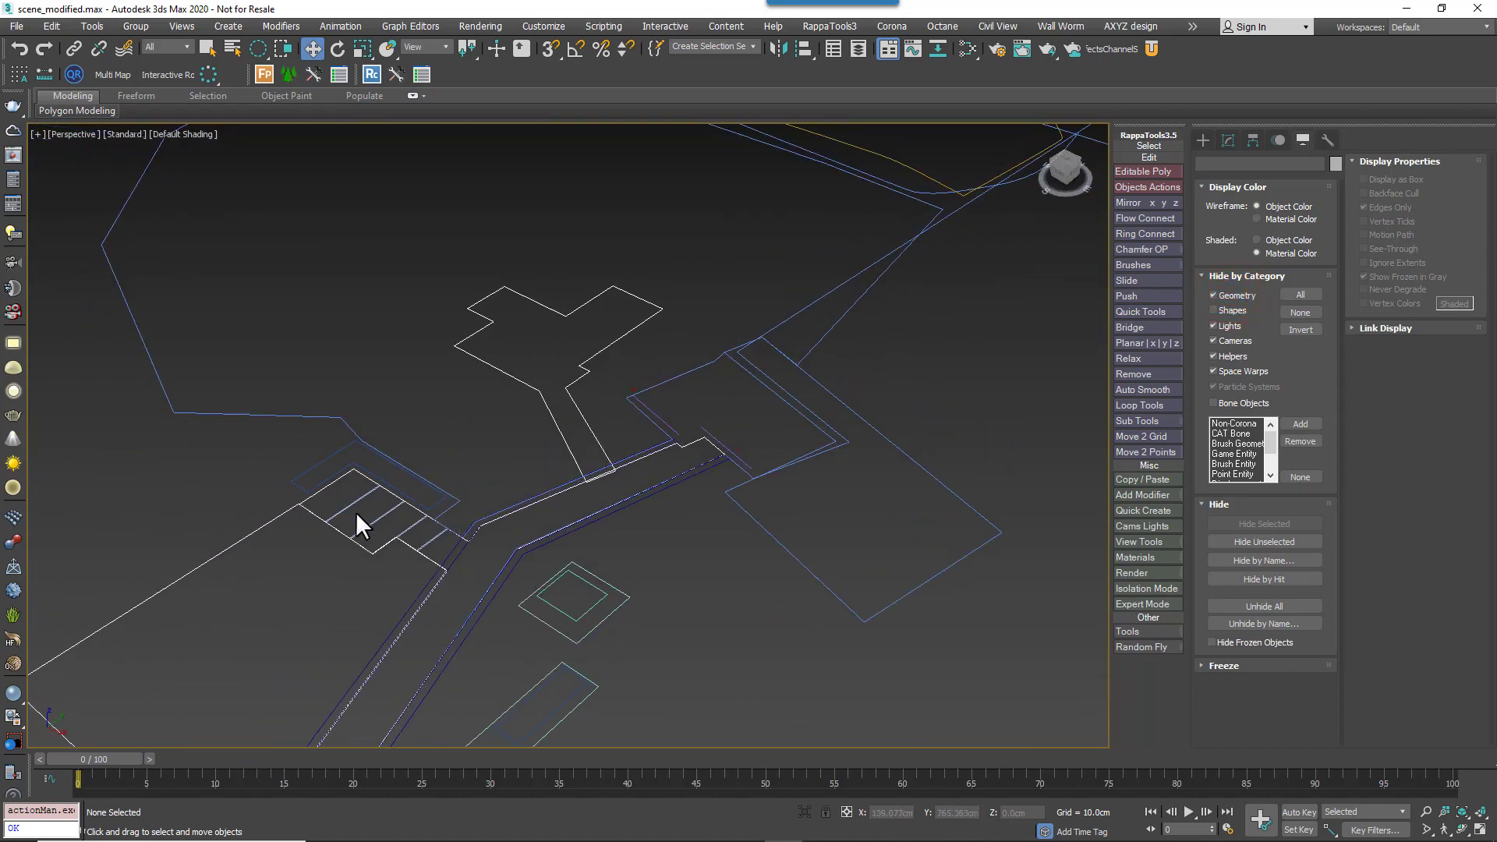
{"action": "scroll", "coordinate": [668, 367], "scroll_direction": "down", "scroll_amount": 5}
{"action": "scroll", "coordinate": [601, 434], "scroll_direction": "up", "scroll_amount": 2}
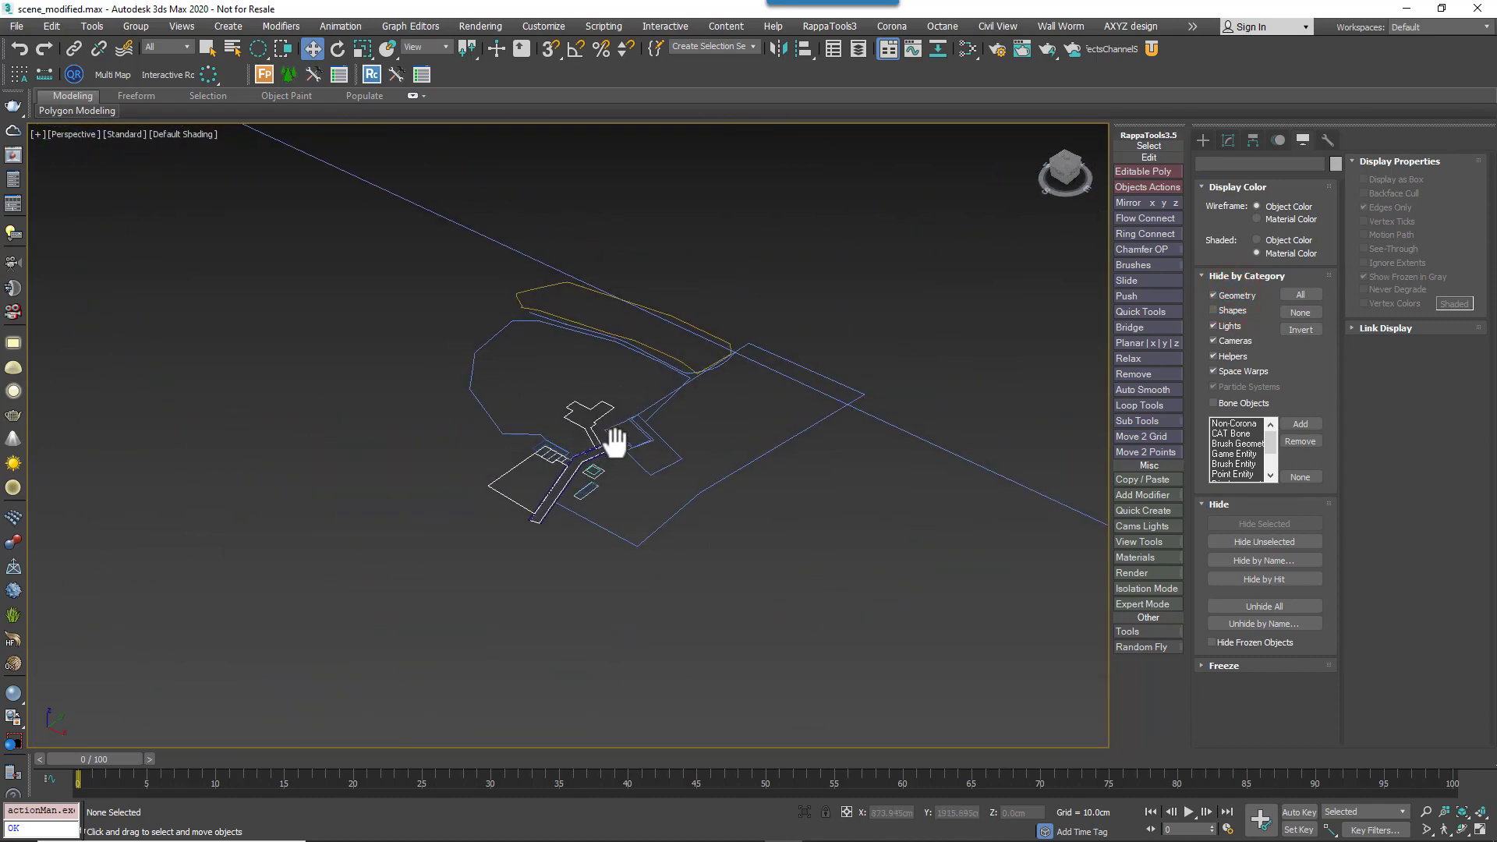
{"action": "scroll", "coordinate": [630, 450], "scroll_direction": "down", "scroll_amount": 1}
{"action": "key", "text": "c"}
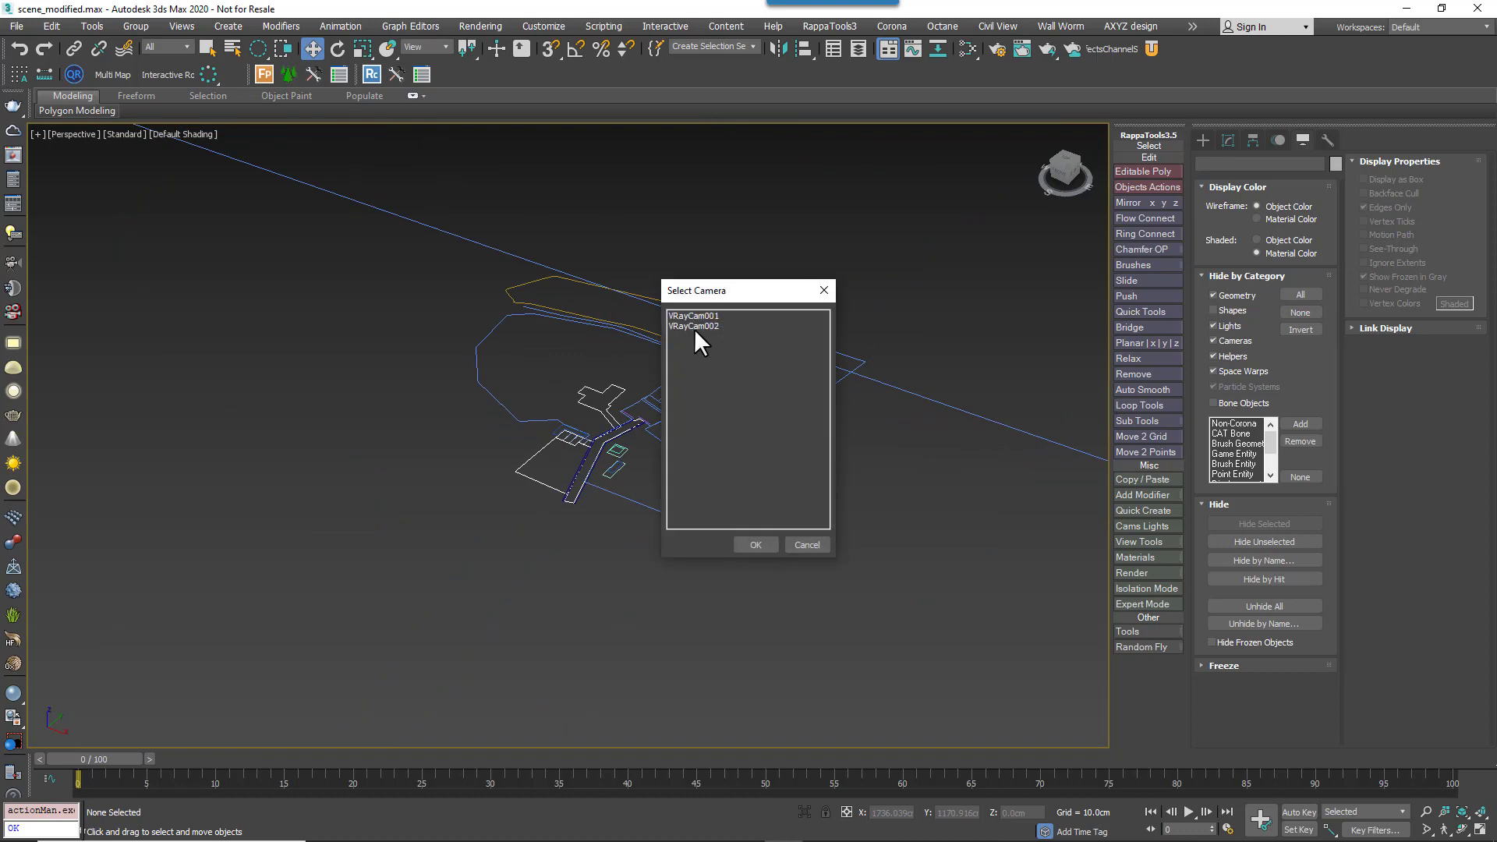
{"action": "double_click", "coordinate": [694, 326]}
{"action": "left_click", "coordinate": [1221, 295]}
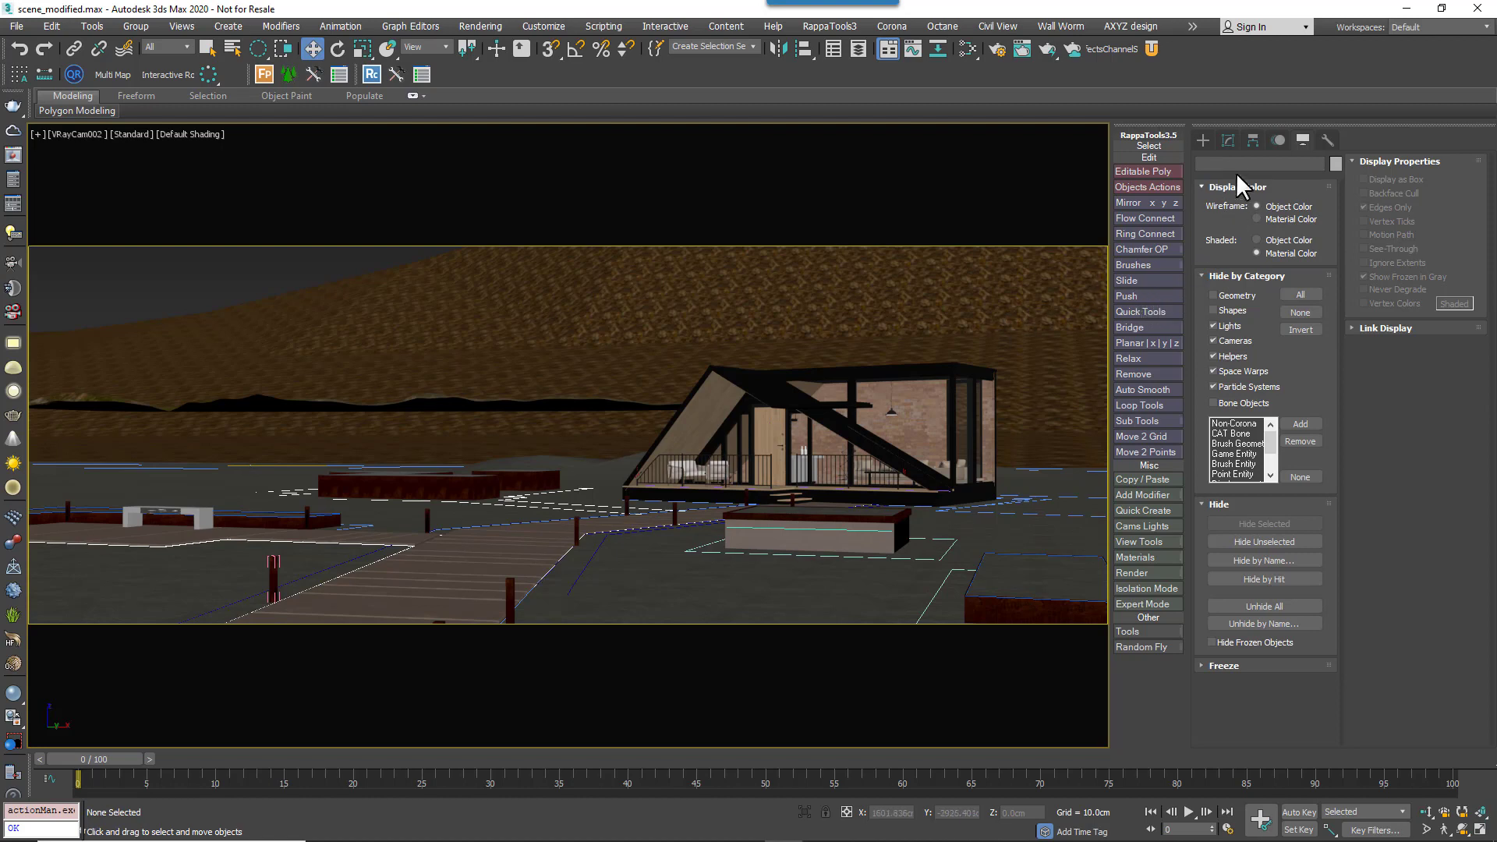
- Start a Forest Pro object from the iToo Software category of the Create panel
{"action": "left_click", "coordinate": [1203, 140]}
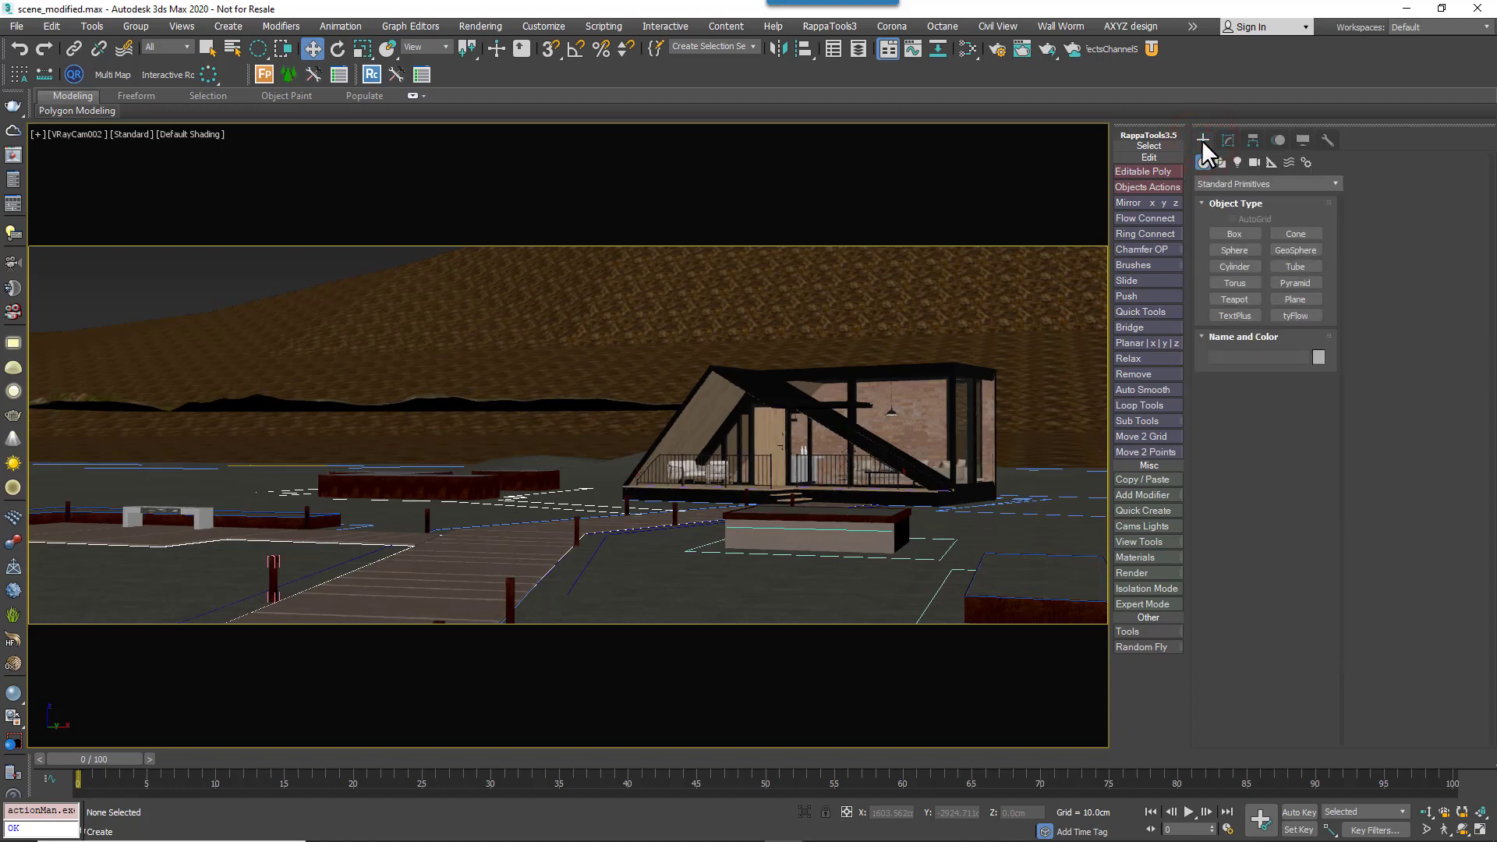
{"action": "left_click", "coordinate": [1215, 185]}
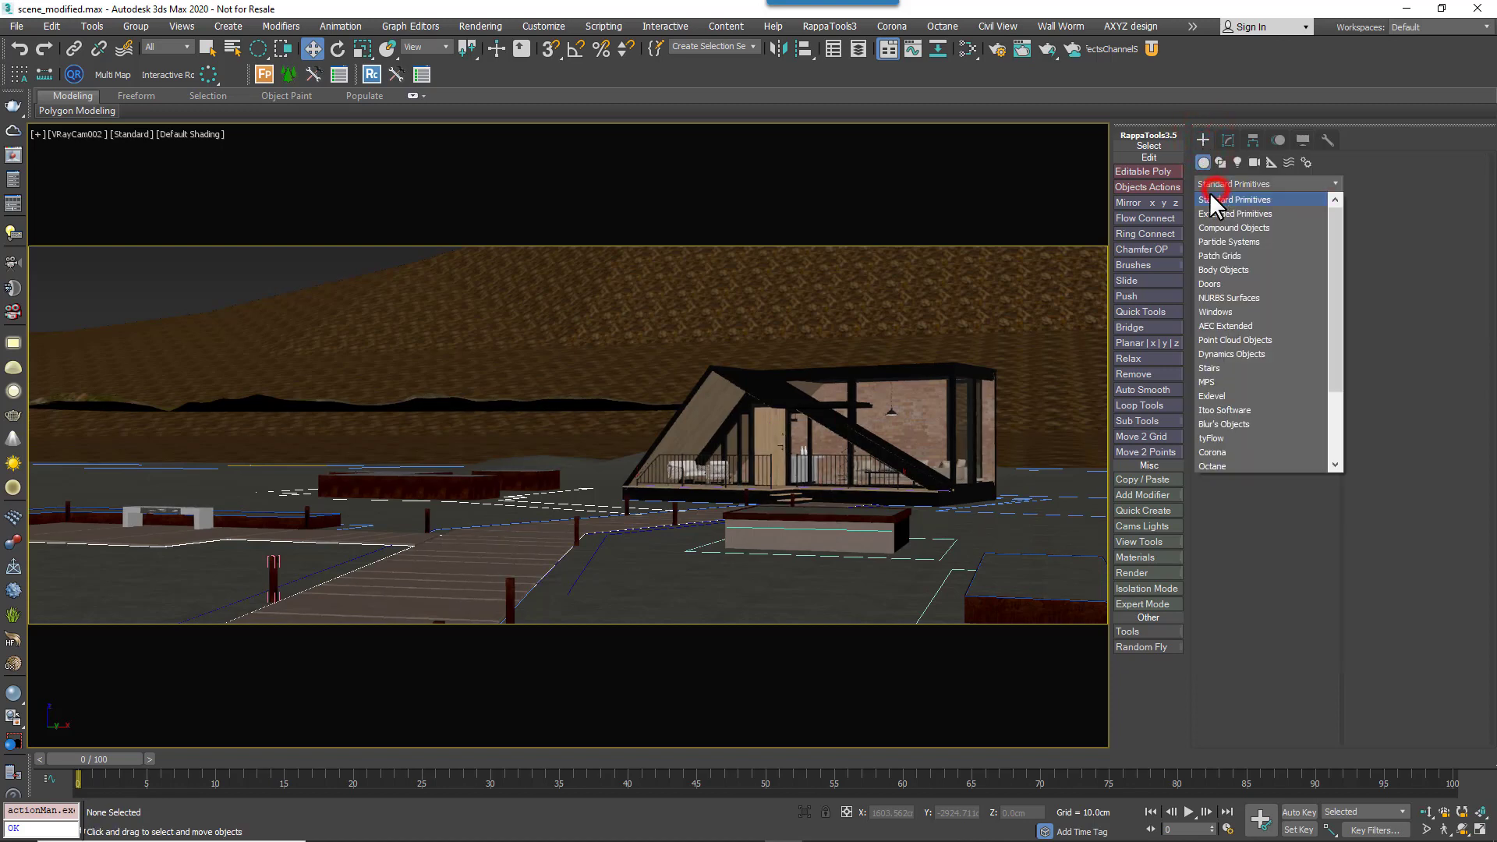
{"action": "left_click", "coordinate": [1245, 410]}
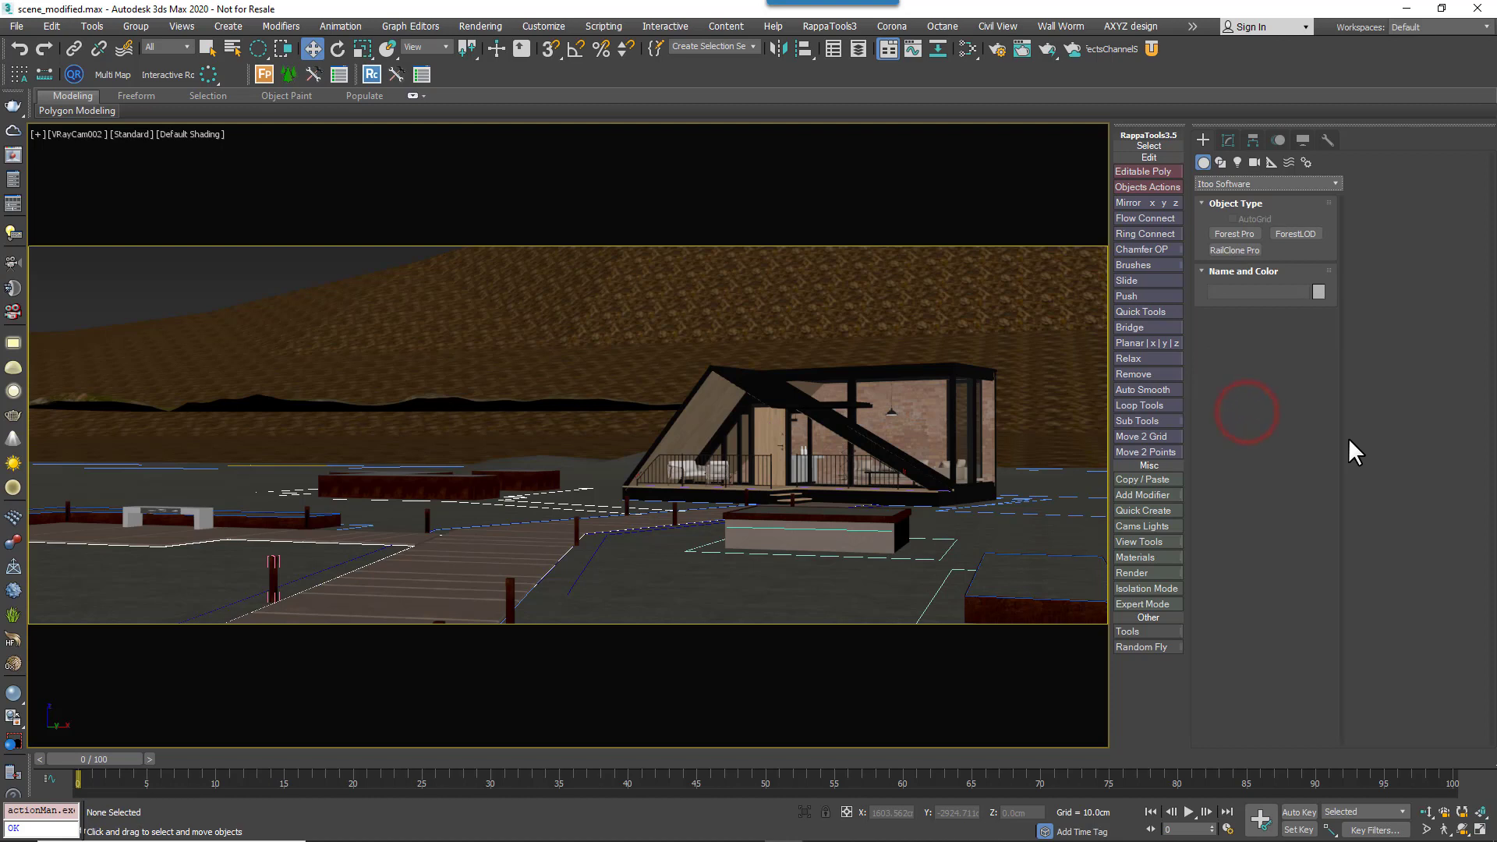
{"action": "left_click", "coordinate": [1233, 233]}
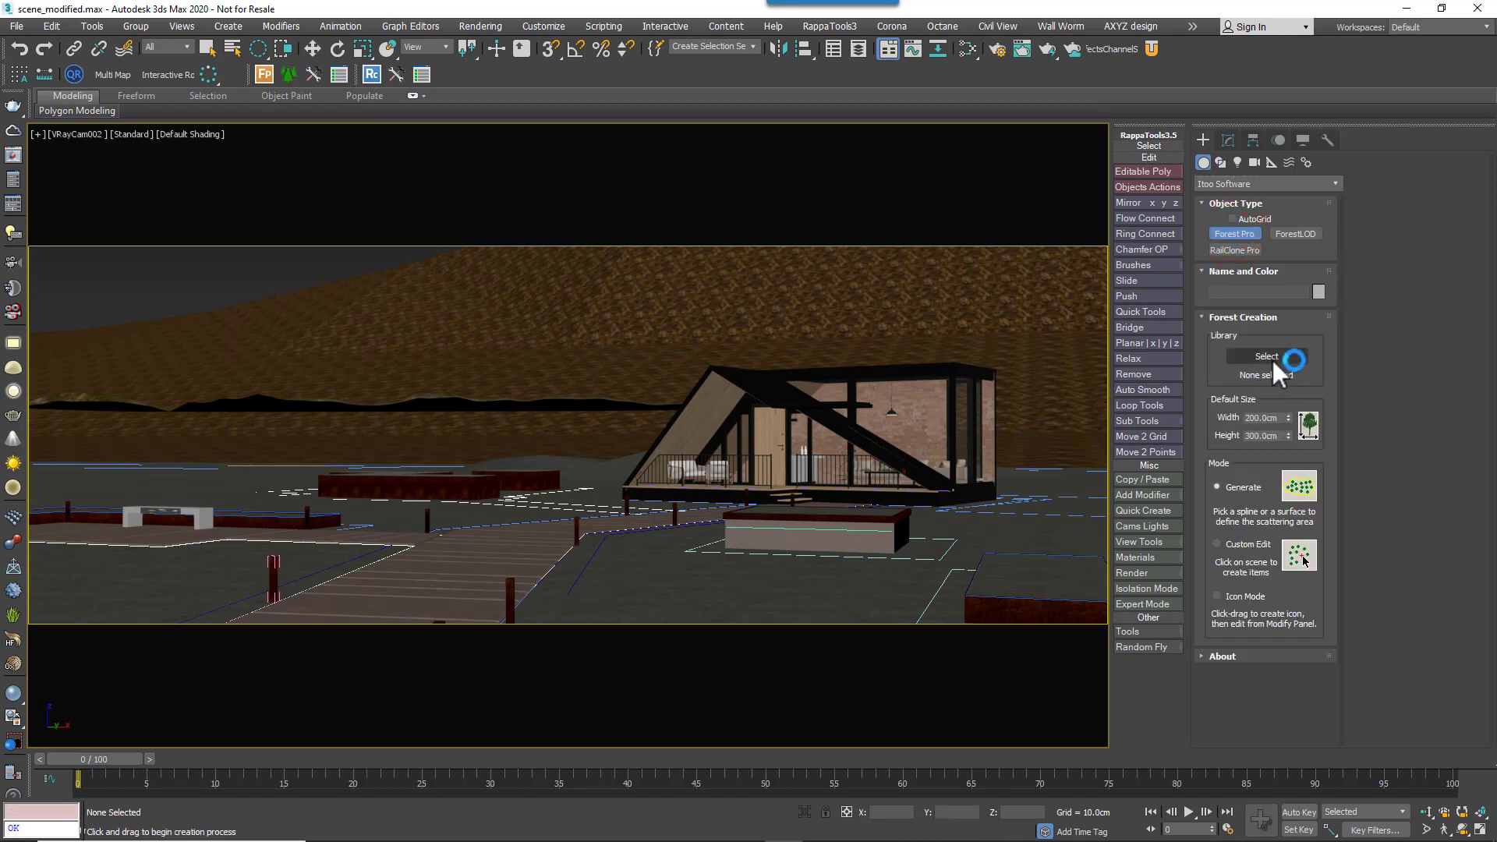
- Open the scatter library full-screen and select the Common Grass Field preset from field grass presets
{"action": "left_click", "coordinate": [1269, 355]}
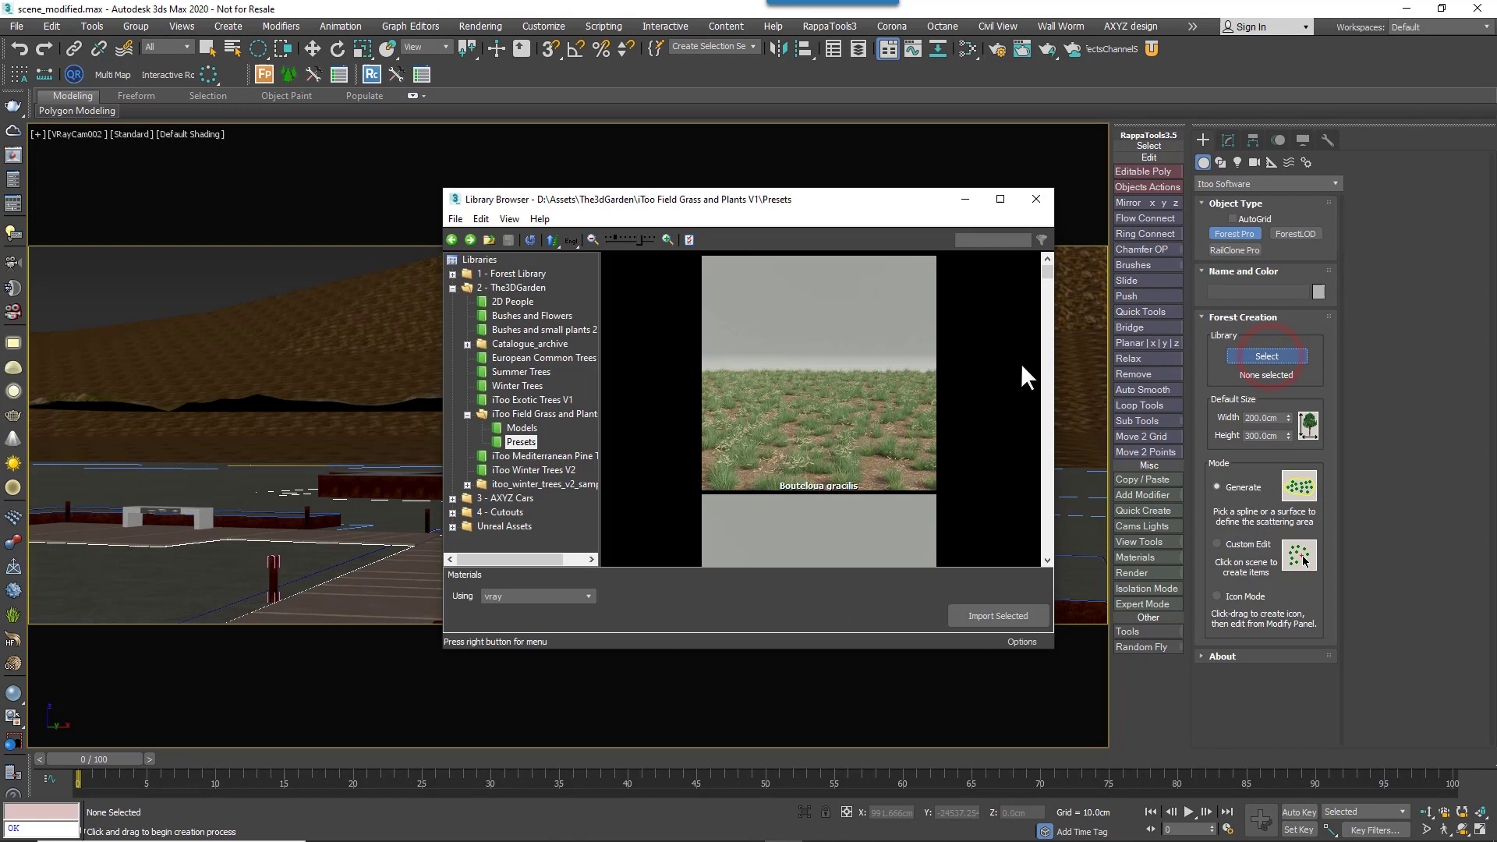
{"action": "left_click", "coordinate": [1001, 199]}
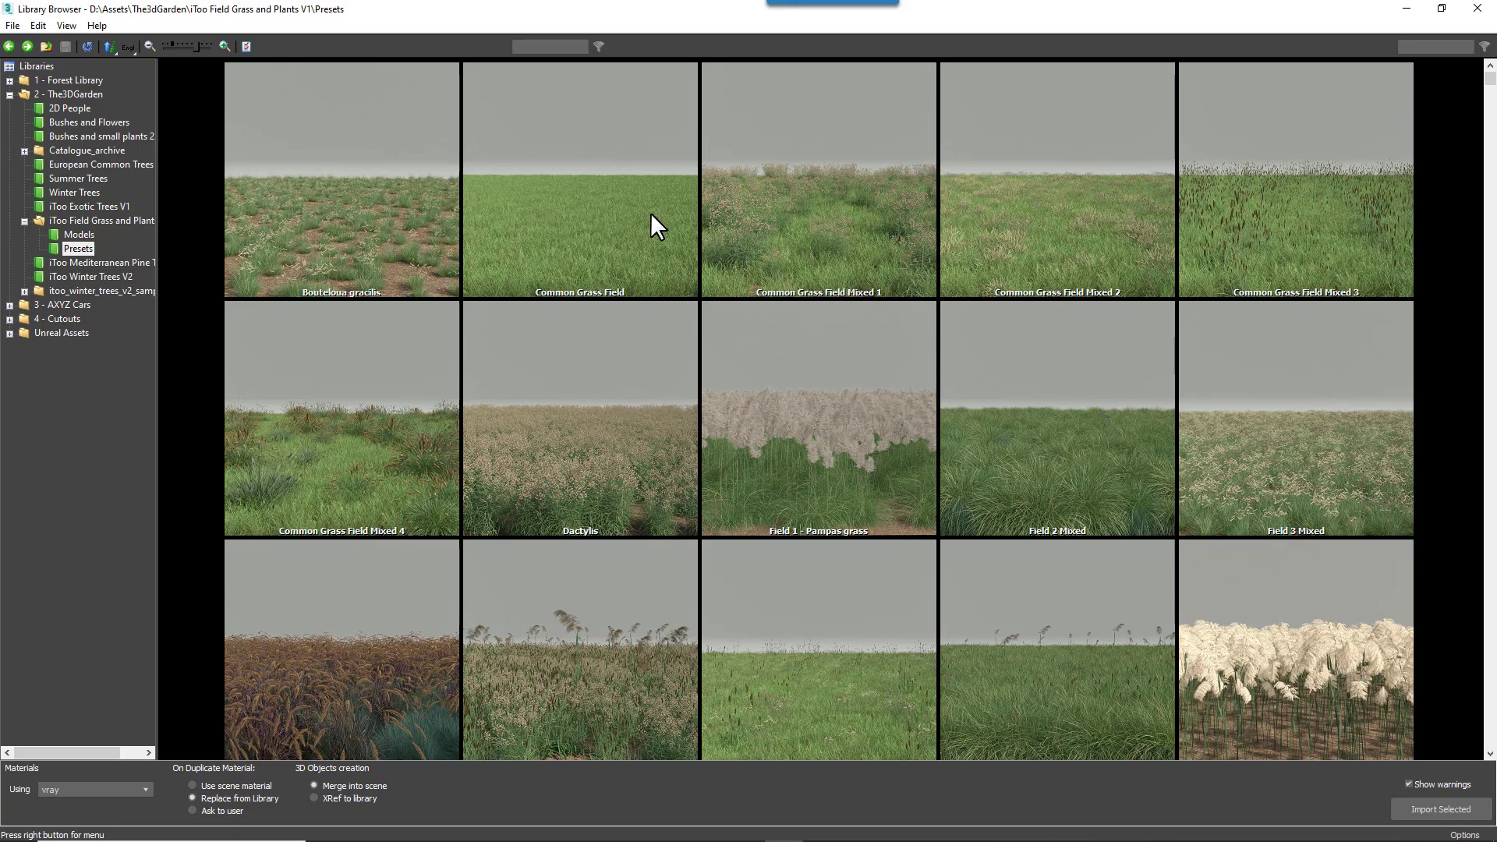
{"action": "left_click", "coordinate": [81, 236]}
{"action": "scroll", "coordinate": [1171, 325], "scroll_direction": "down", "scroll_amount": 7}
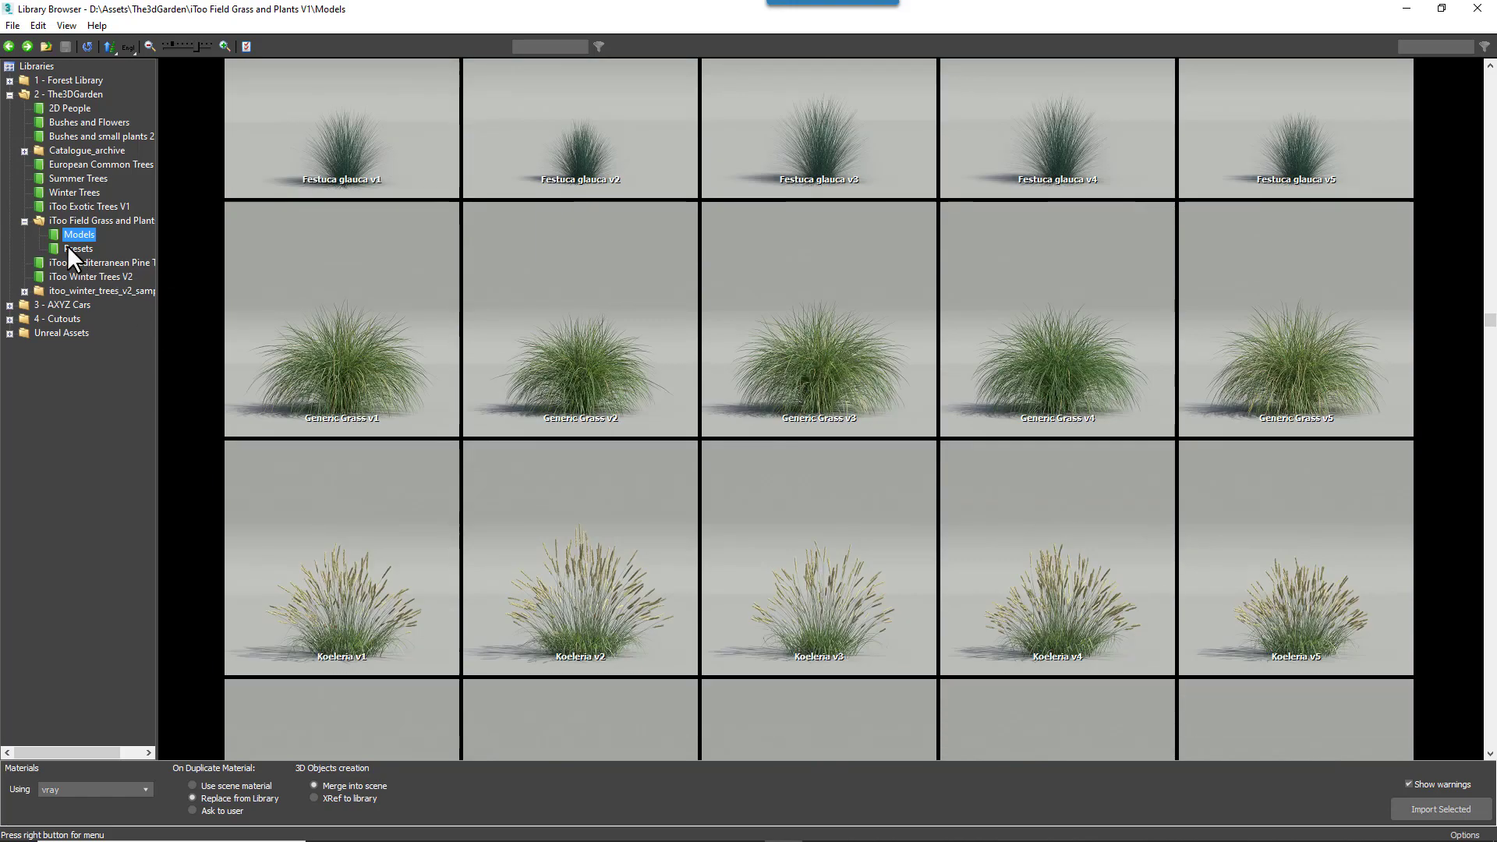
{"action": "left_click", "coordinate": [68, 247]}
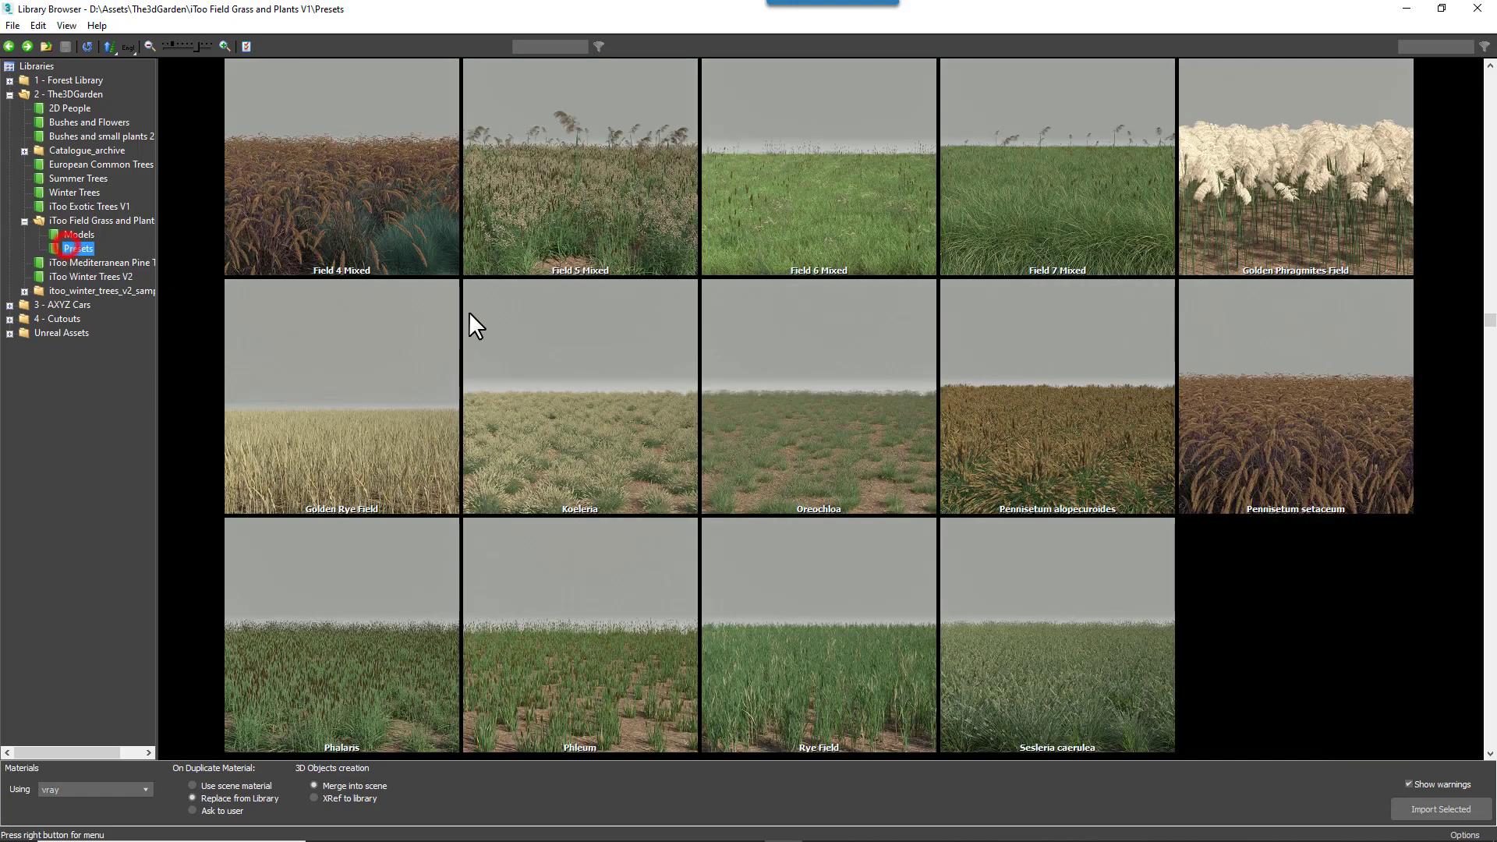
{"action": "scroll", "coordinate": [483, 283], "scroll_direction": "up", "scroll_amount": 7}
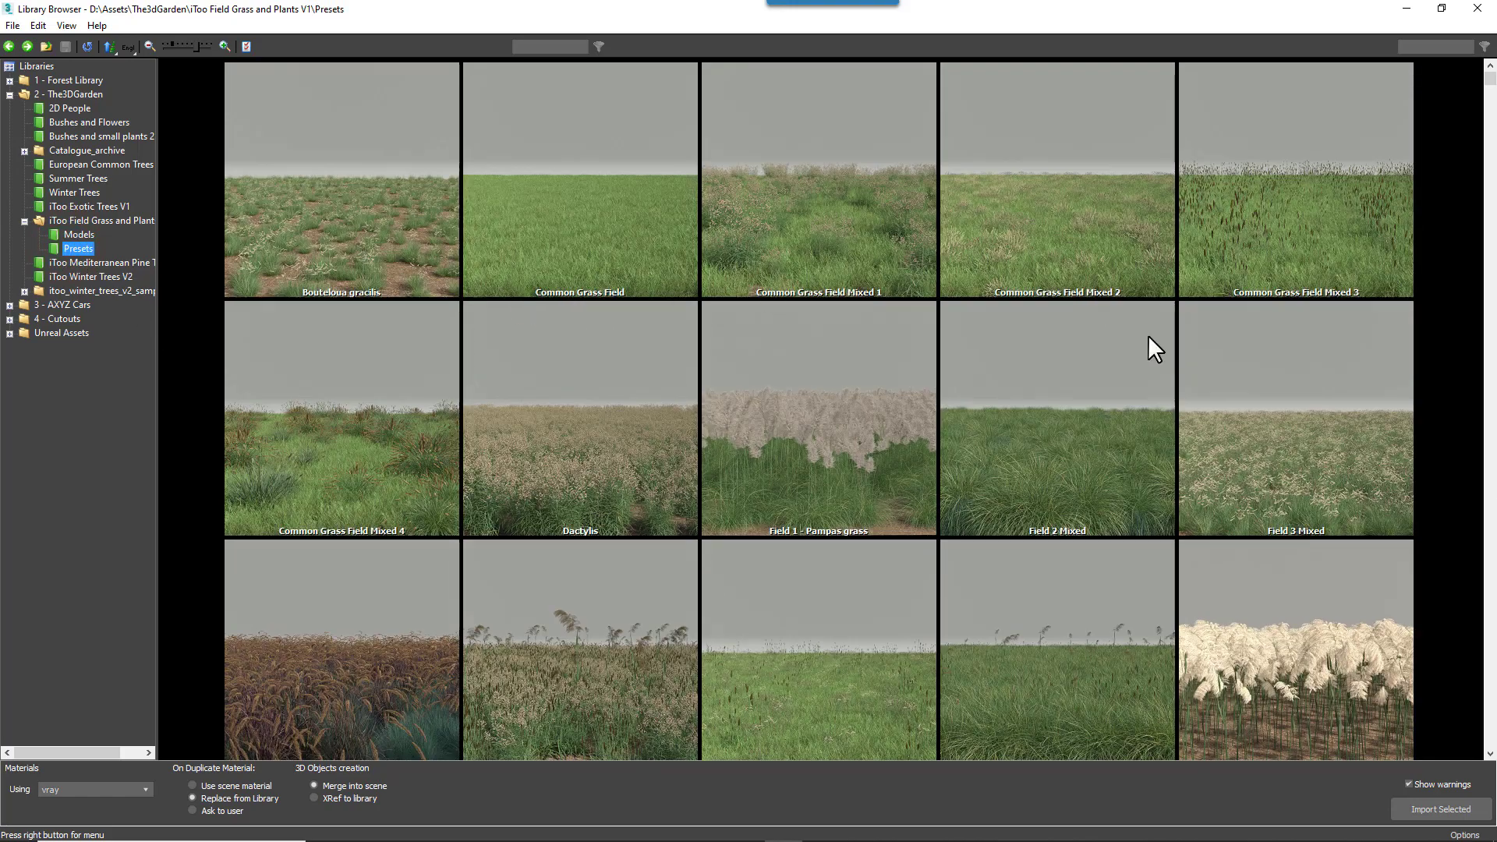
{"action": "left_click", "coordinate": [549, 229]}
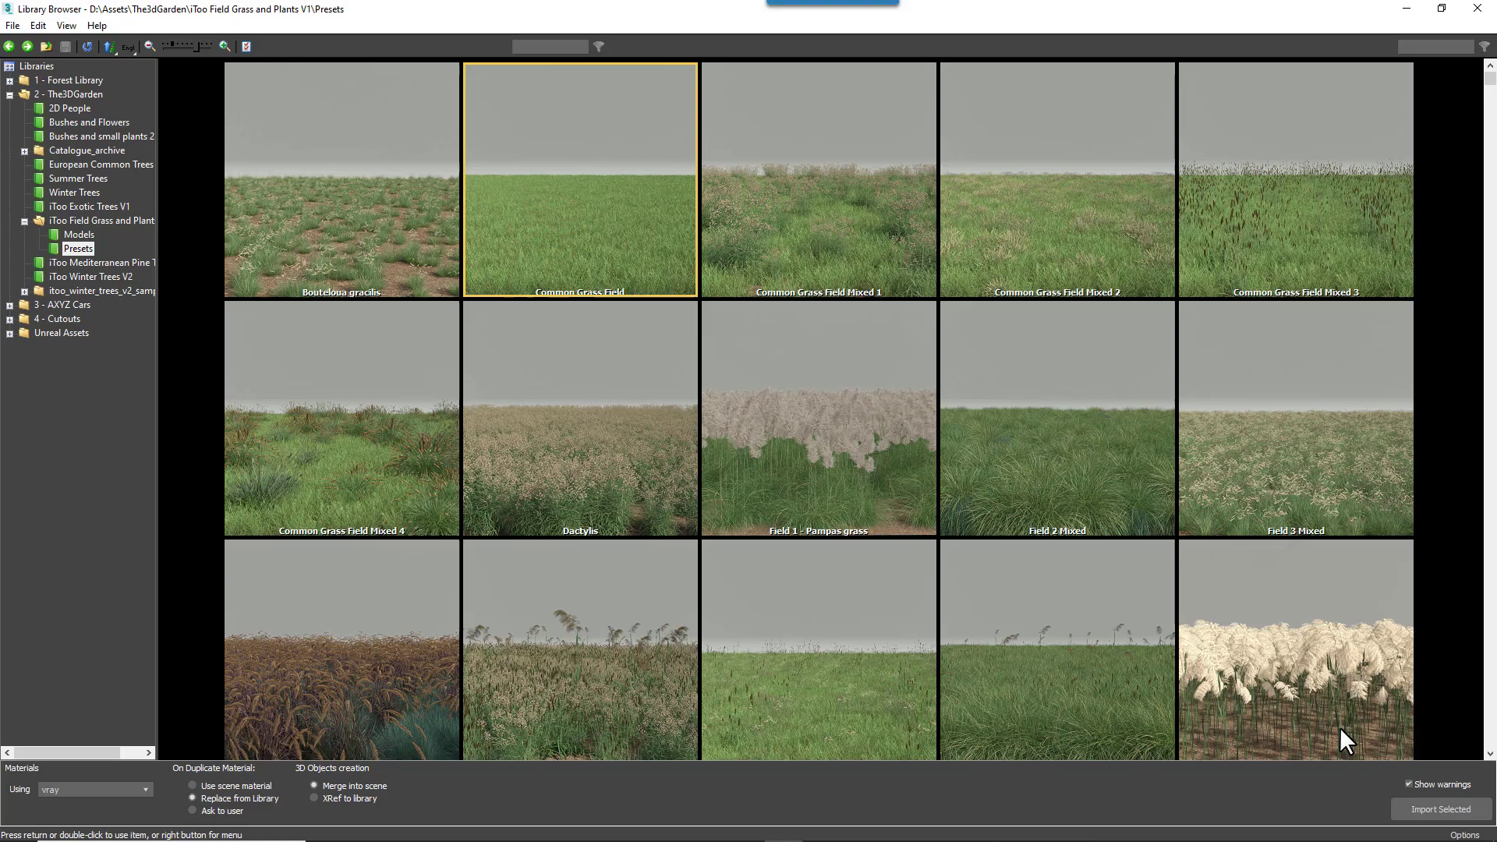
- Import the Common Grass Field preset and create the Forest002 scatter inside the lawn outline
{"action": "left_click", "coordinate": [1441, 810]}
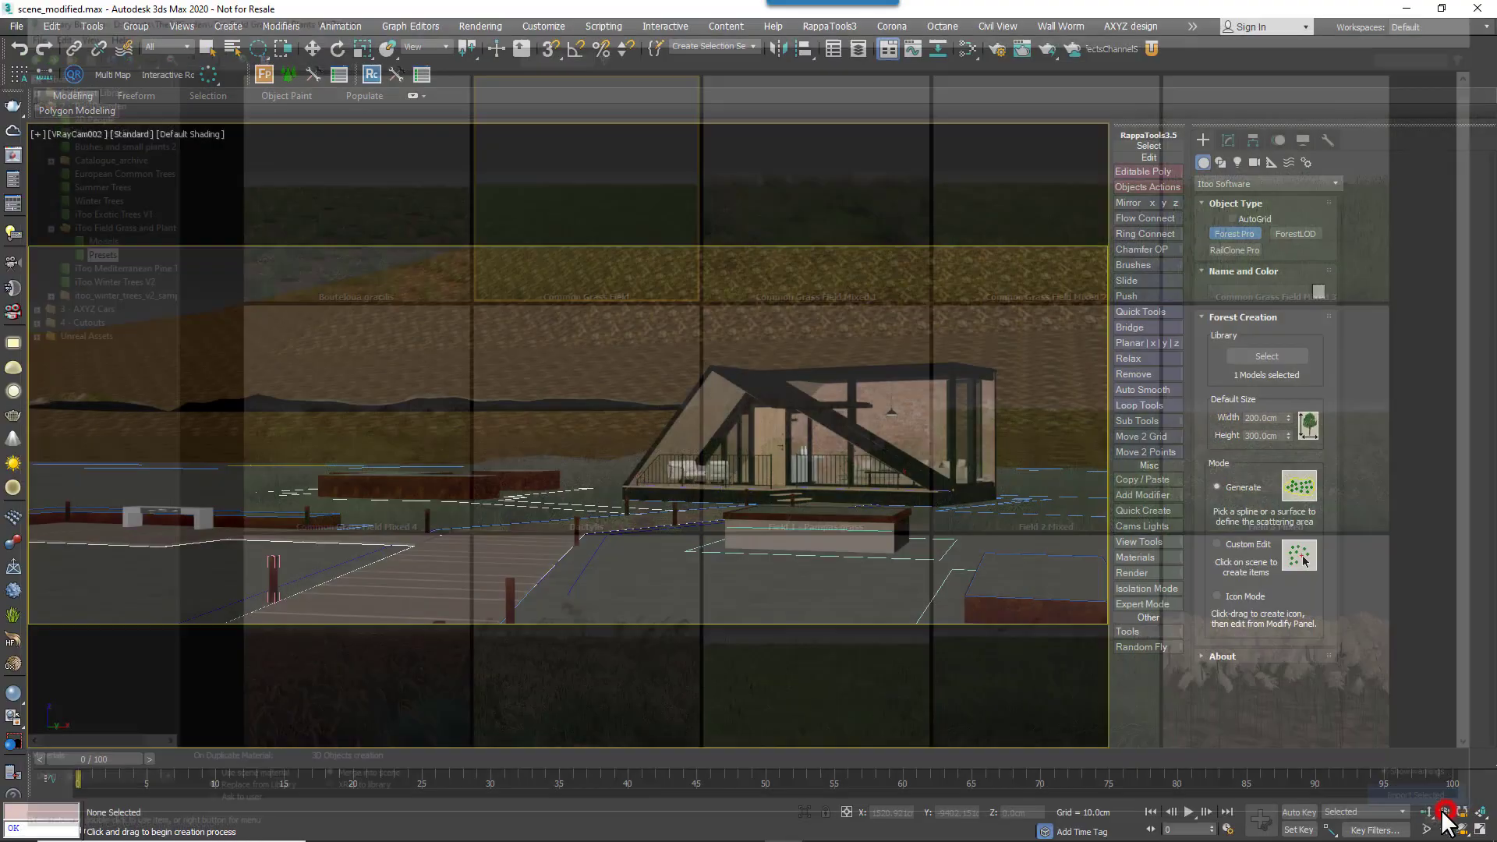
{"action": "key", "text": "p"}
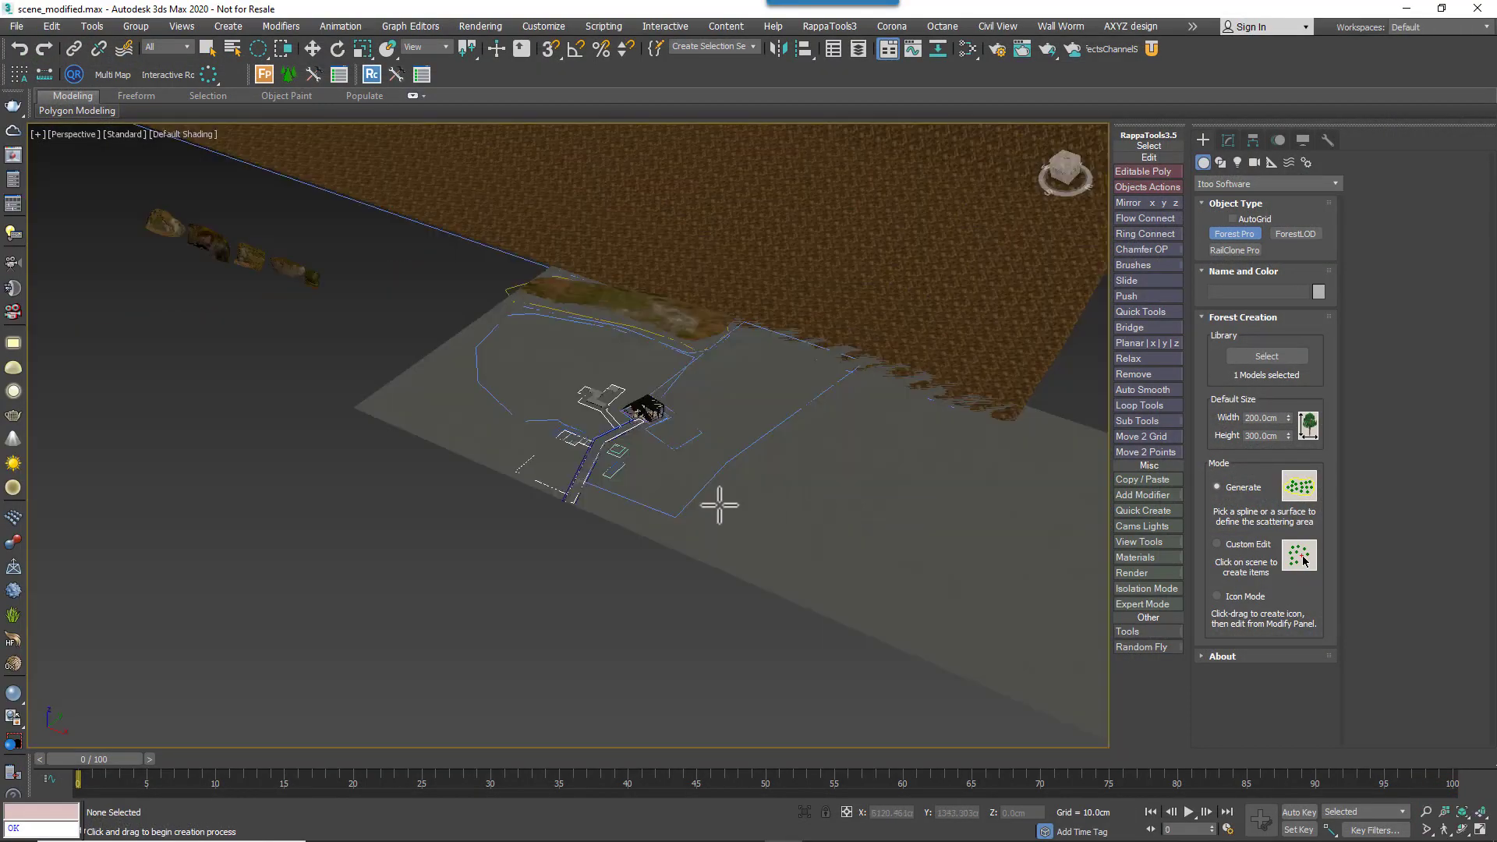
{"action": "scroll", "coordinate": [679, 537], "scroll_direction": "up", "scroll_amount": 6}
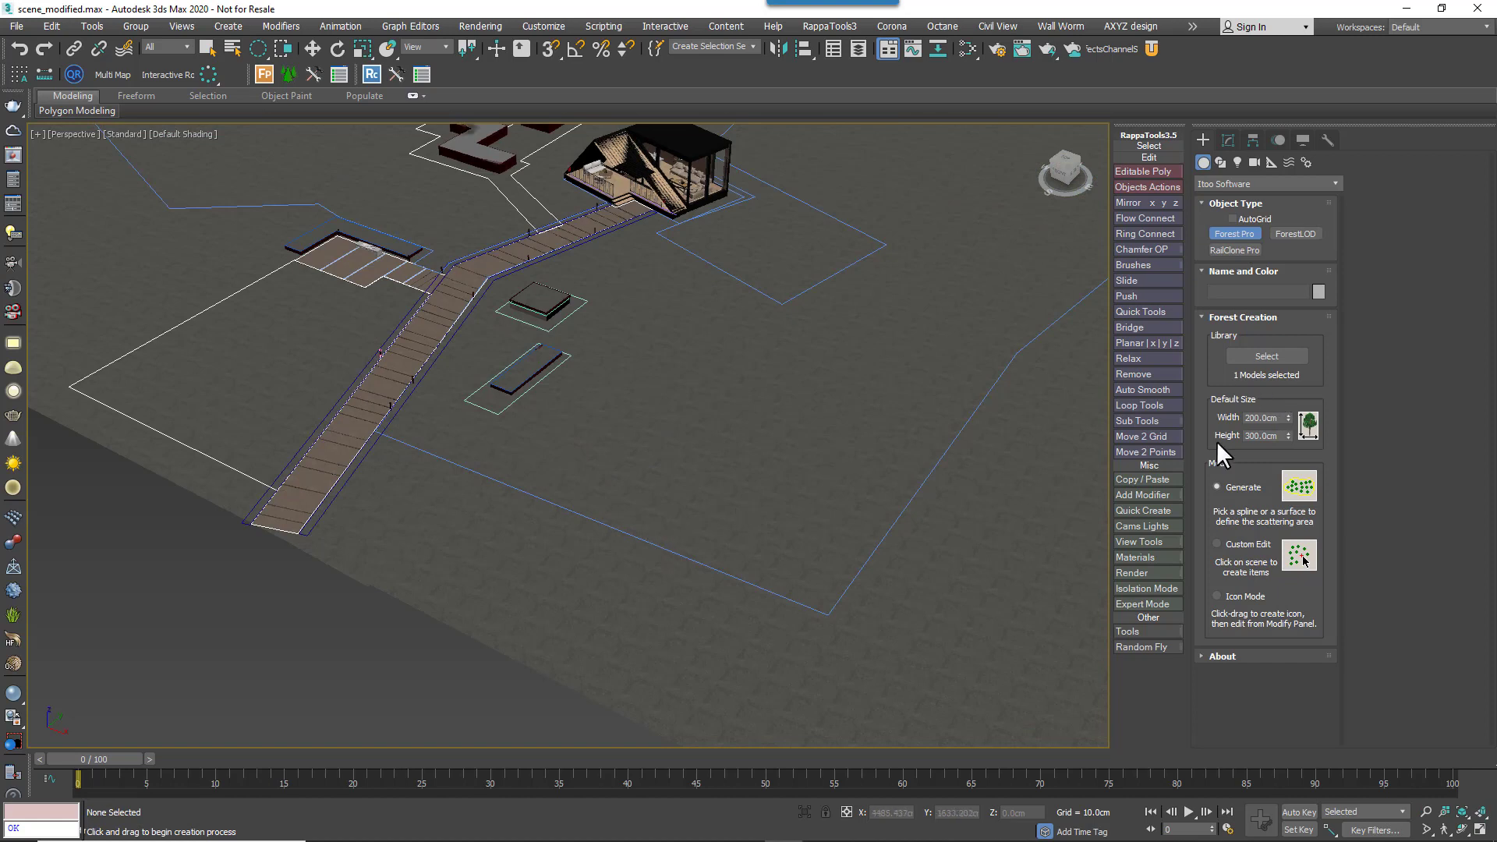
{"action": "left_click", "coordinate": [634, 534]}
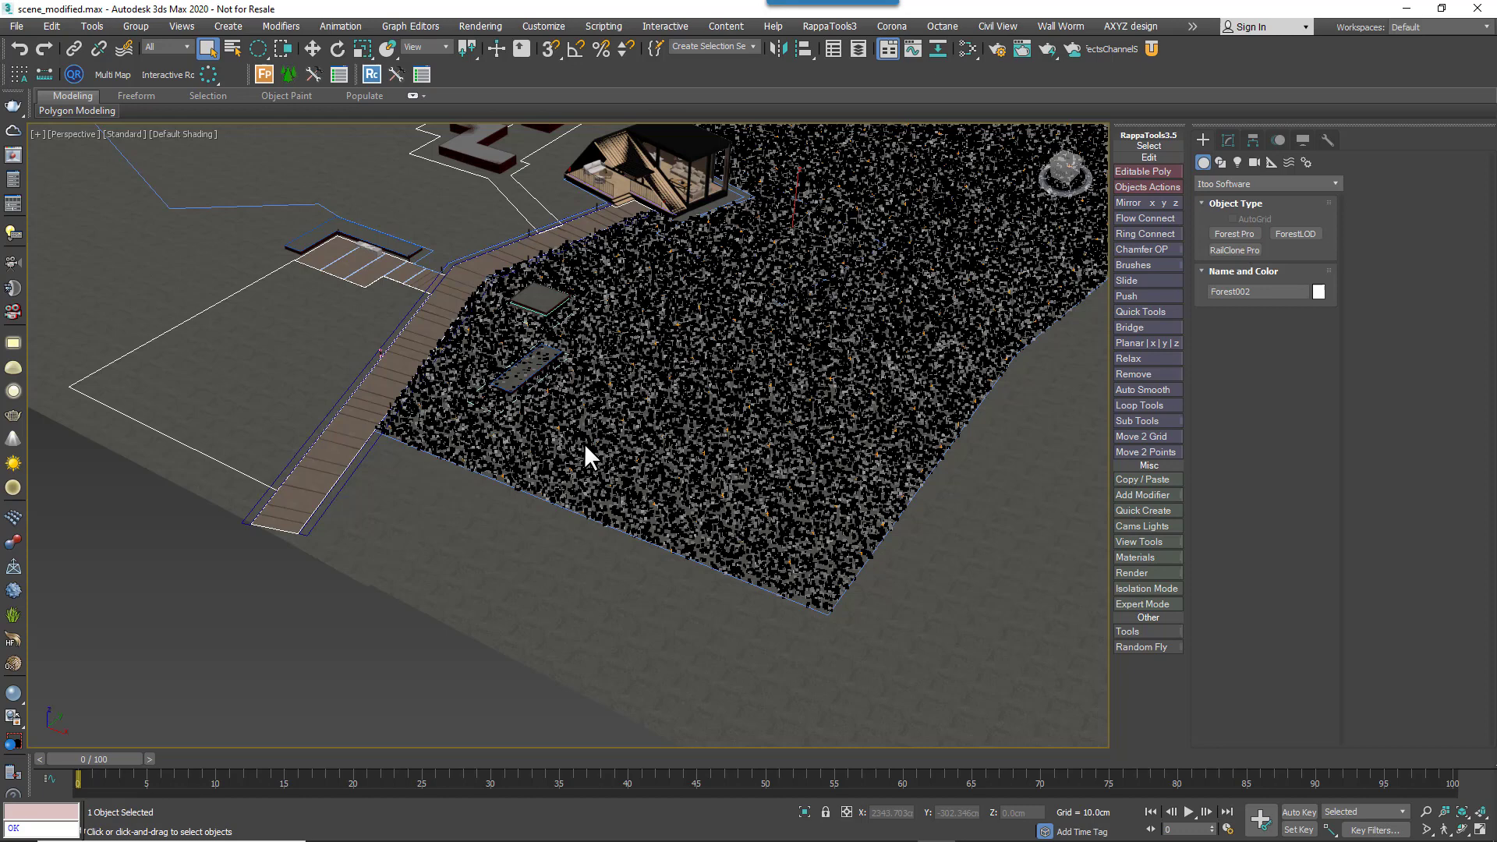
- Add Plane001 as Forest002's scatter surface in the Surfaces rollout
{"action": "scroll", "coordinate": [583, 443], "scroll_direction": "up", "scroll_amount": 3}
{"action": "left_click", "coordinate": [1225, 140]}
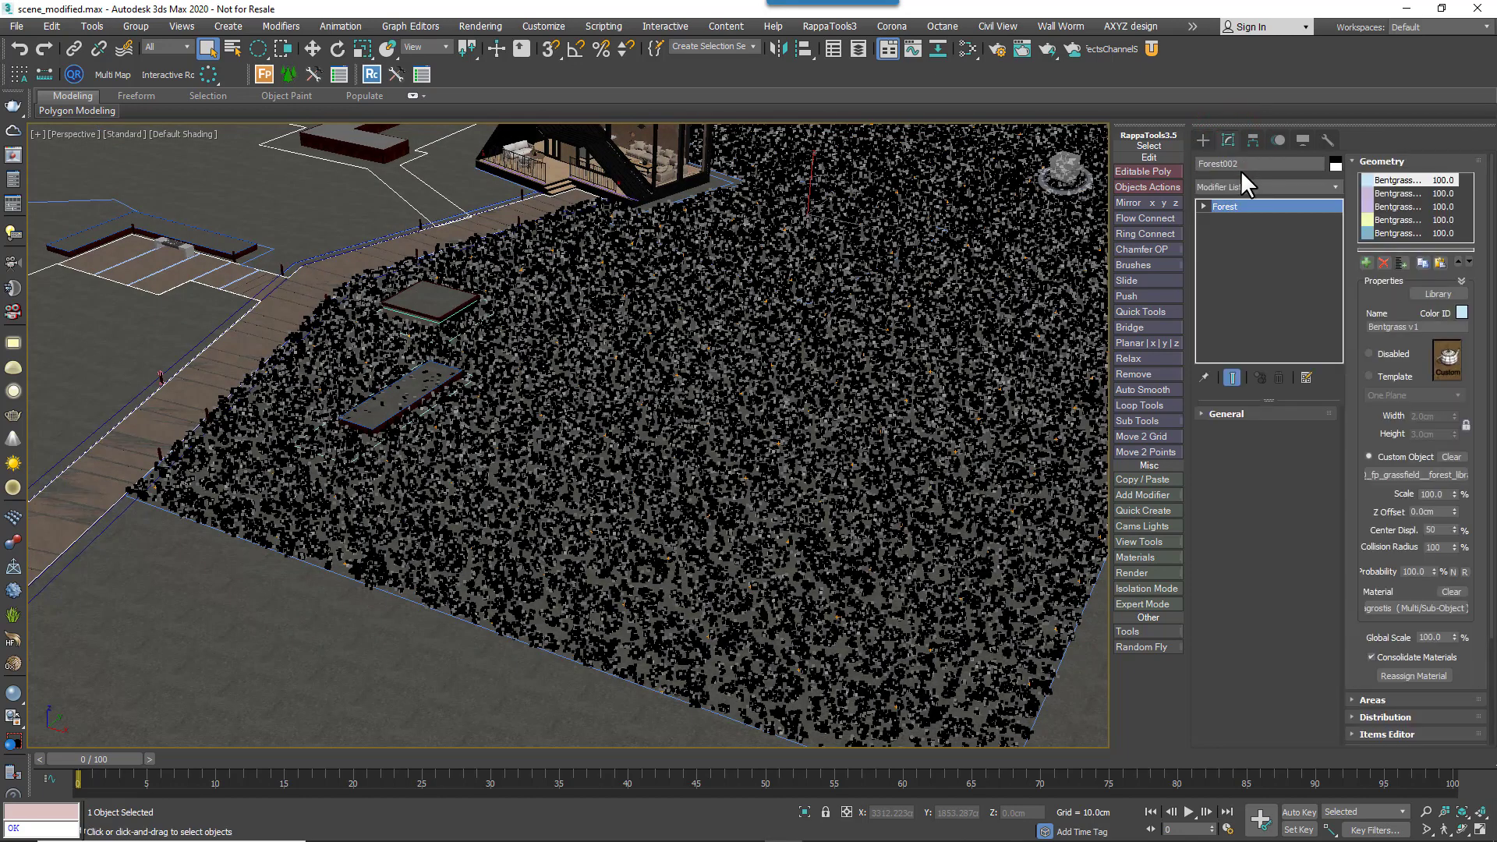
{"action": "left_click", "coordinate": [1372, 161]}
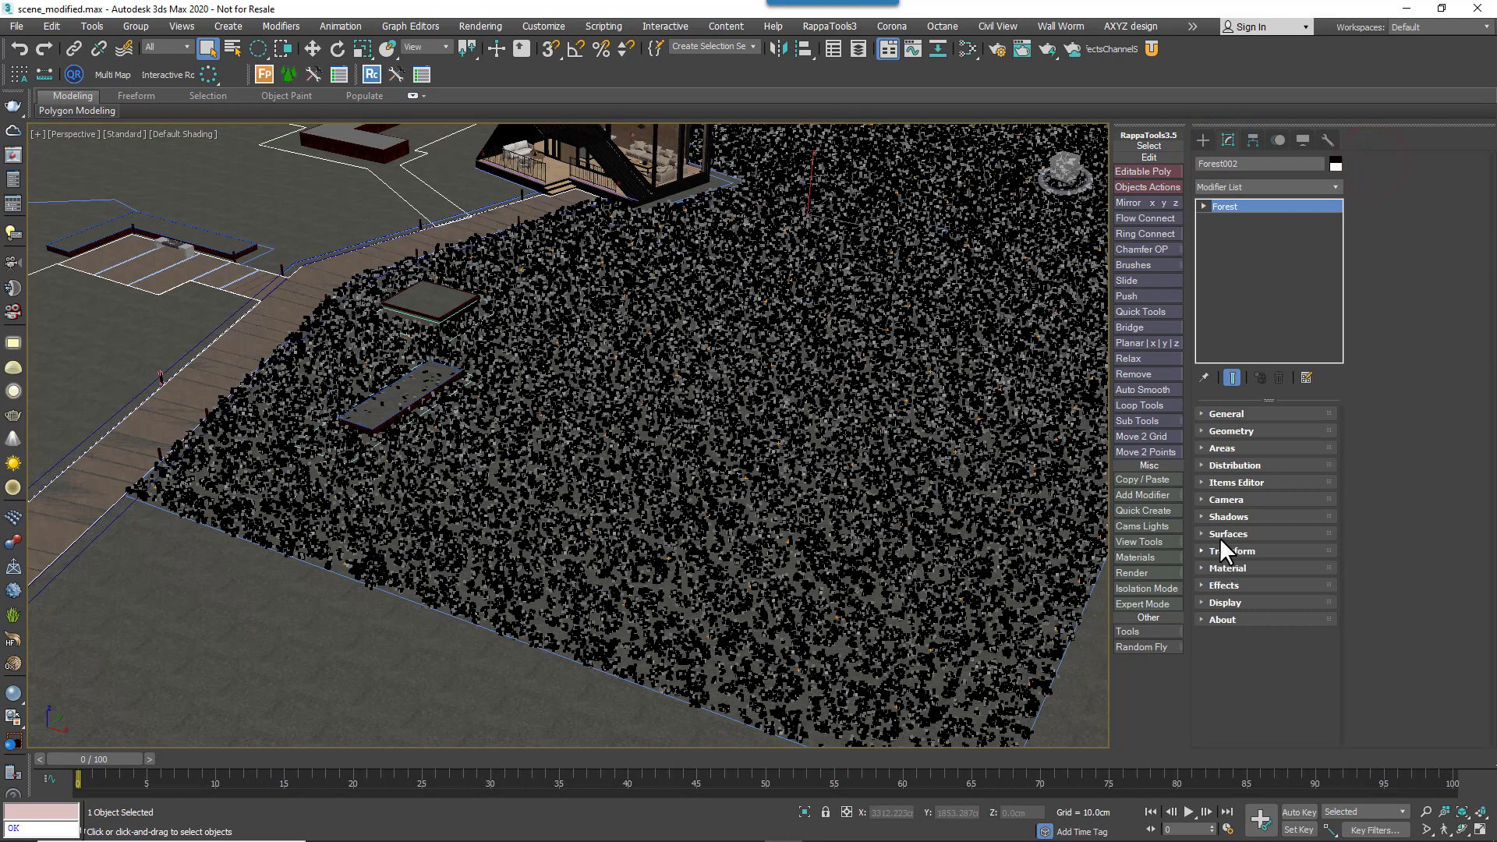
{"action": "left_click", "coordinate": [1224, 534]}
{"action": "left_click", "coordinate": [1367, 255]}
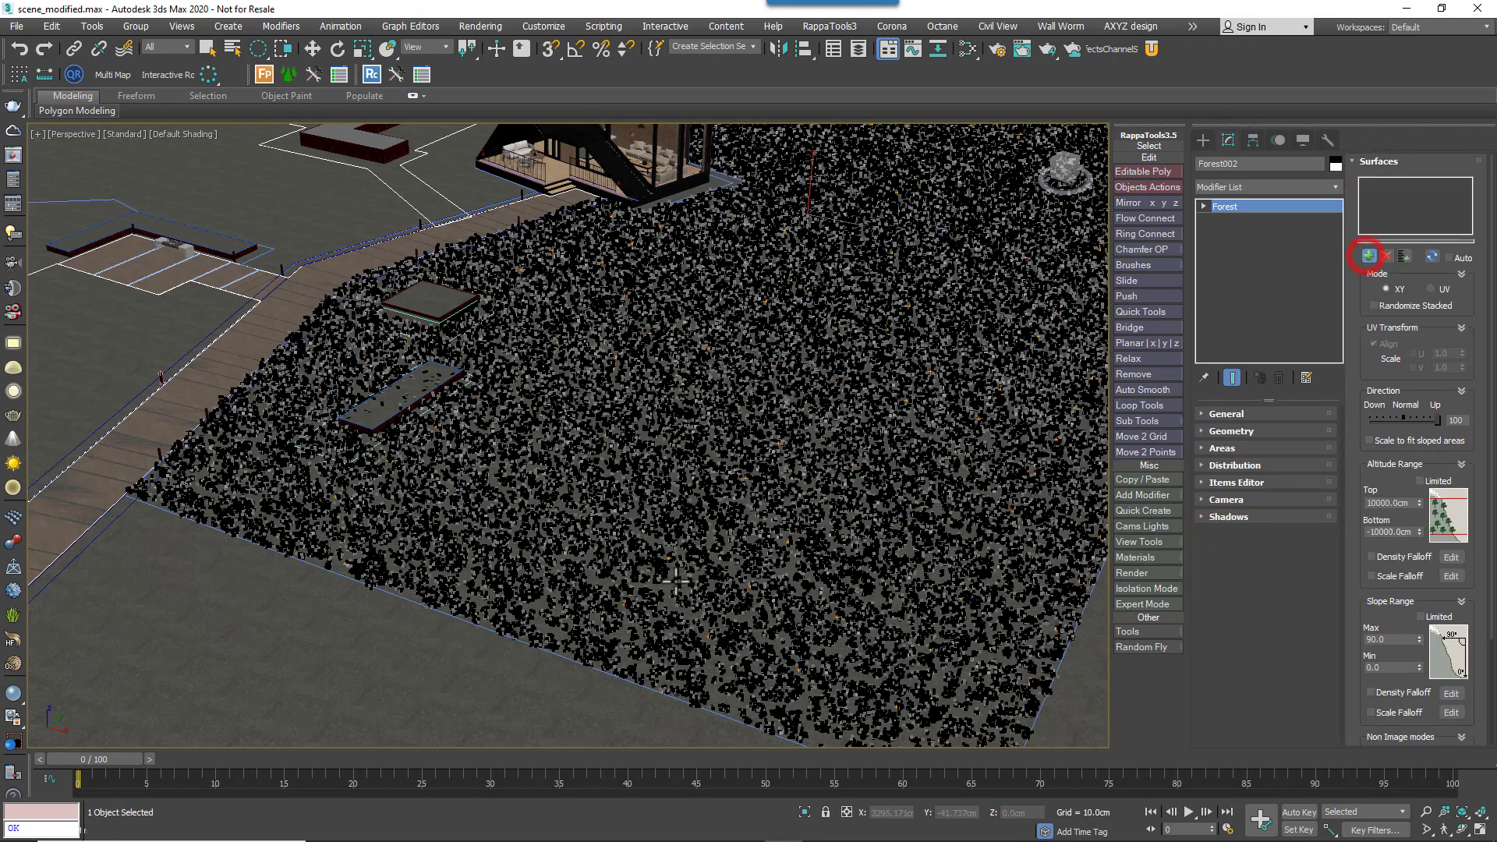
{"action": "left_click", "coordinate": [370, 634]}
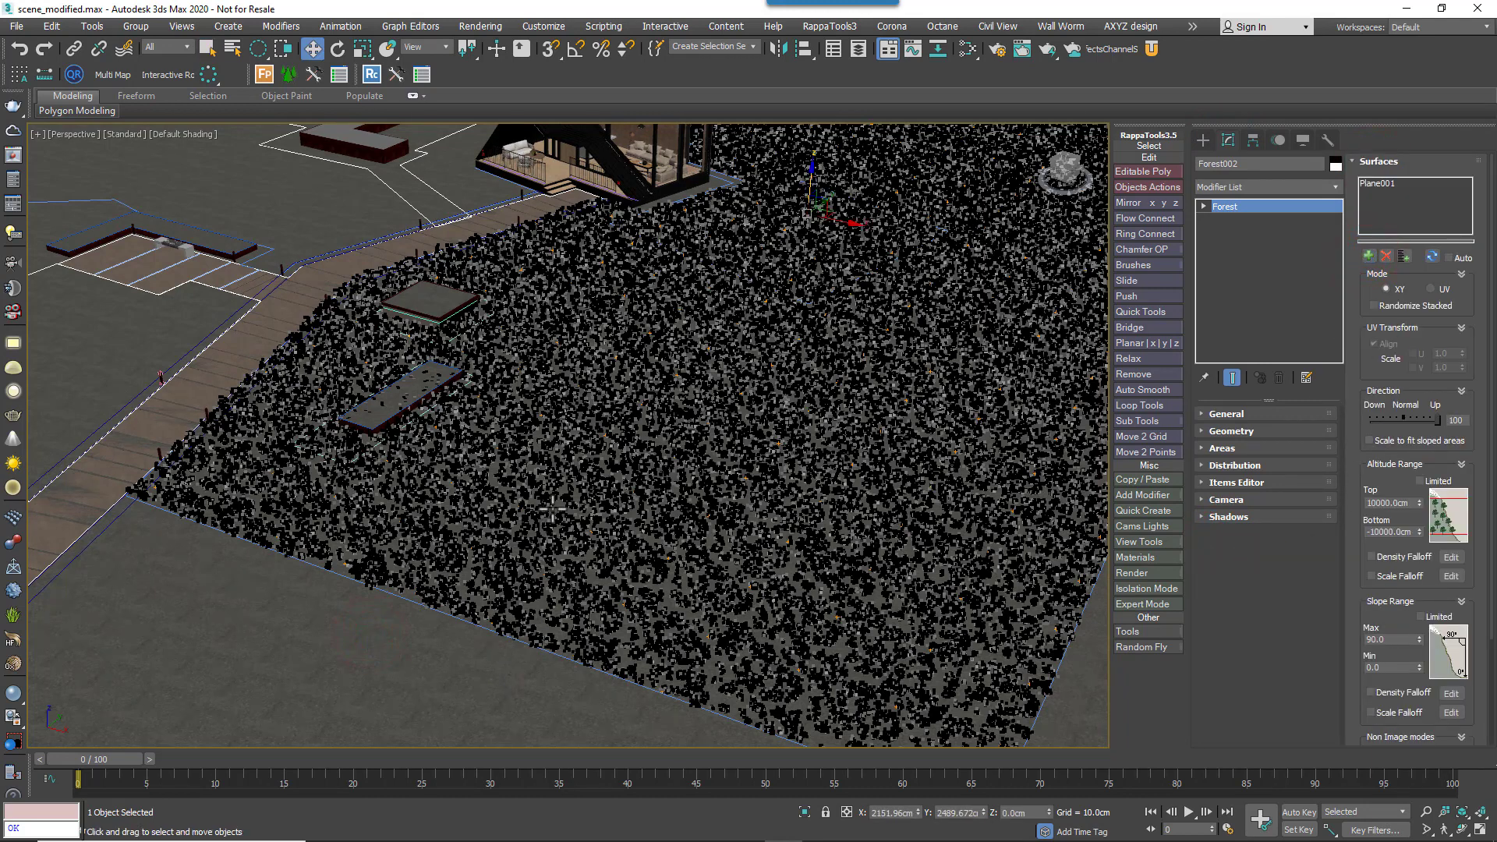
{"action": "scroll", "coordinate": [672, 552], "scroll_direction": "down", "scroll_amount": 4}
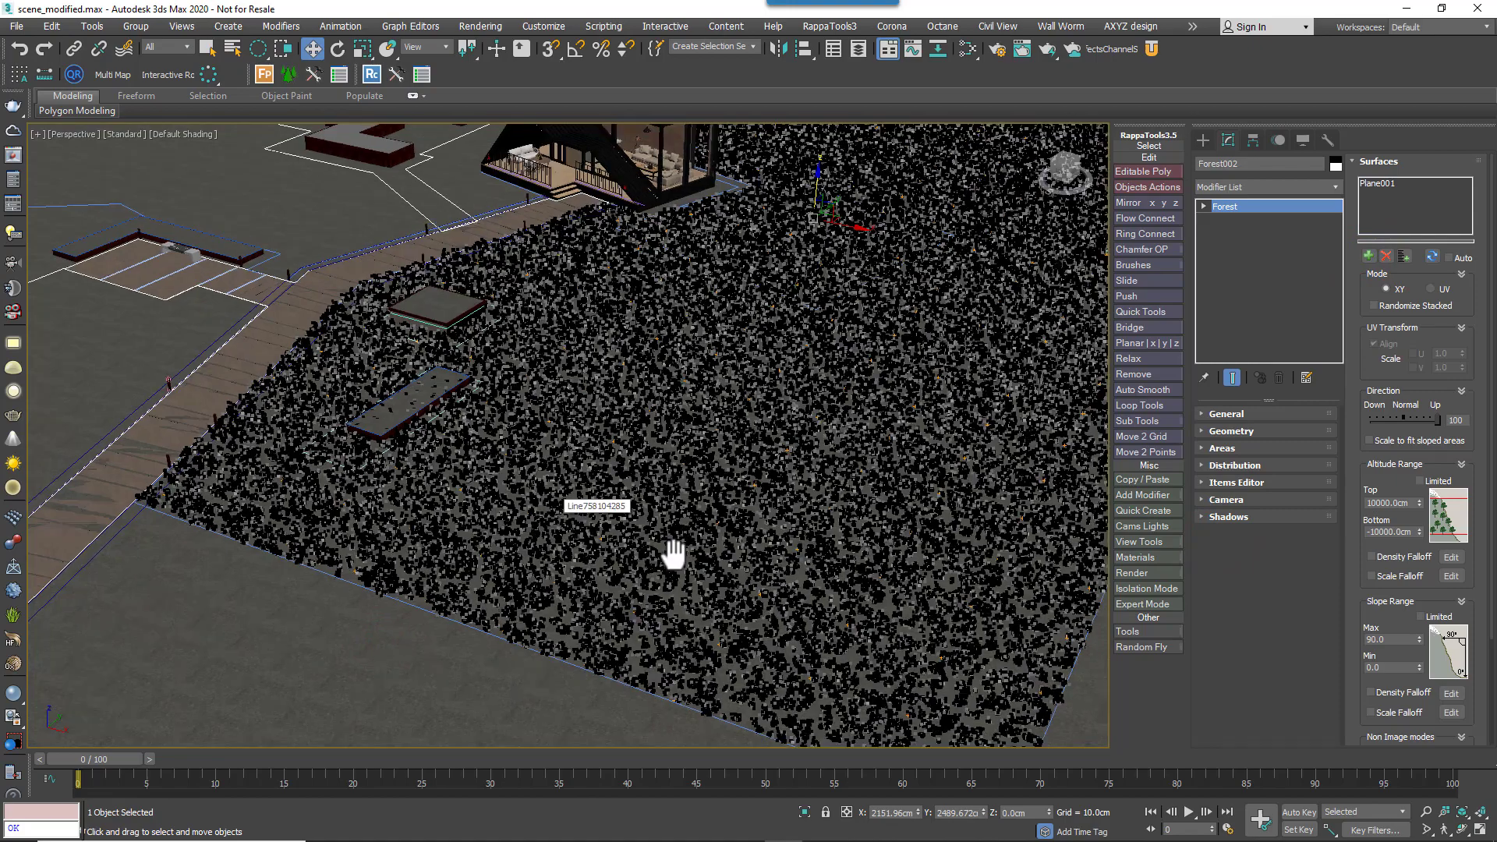
{"action": "middle_click_drag", "start_coordinate": [842, 635], "coordinate": [748, 630], "text": "alt"}
{"action": "scroll", "coordinate": [654, 510], "scroll_direction": "up", "scroll_amount": 4}
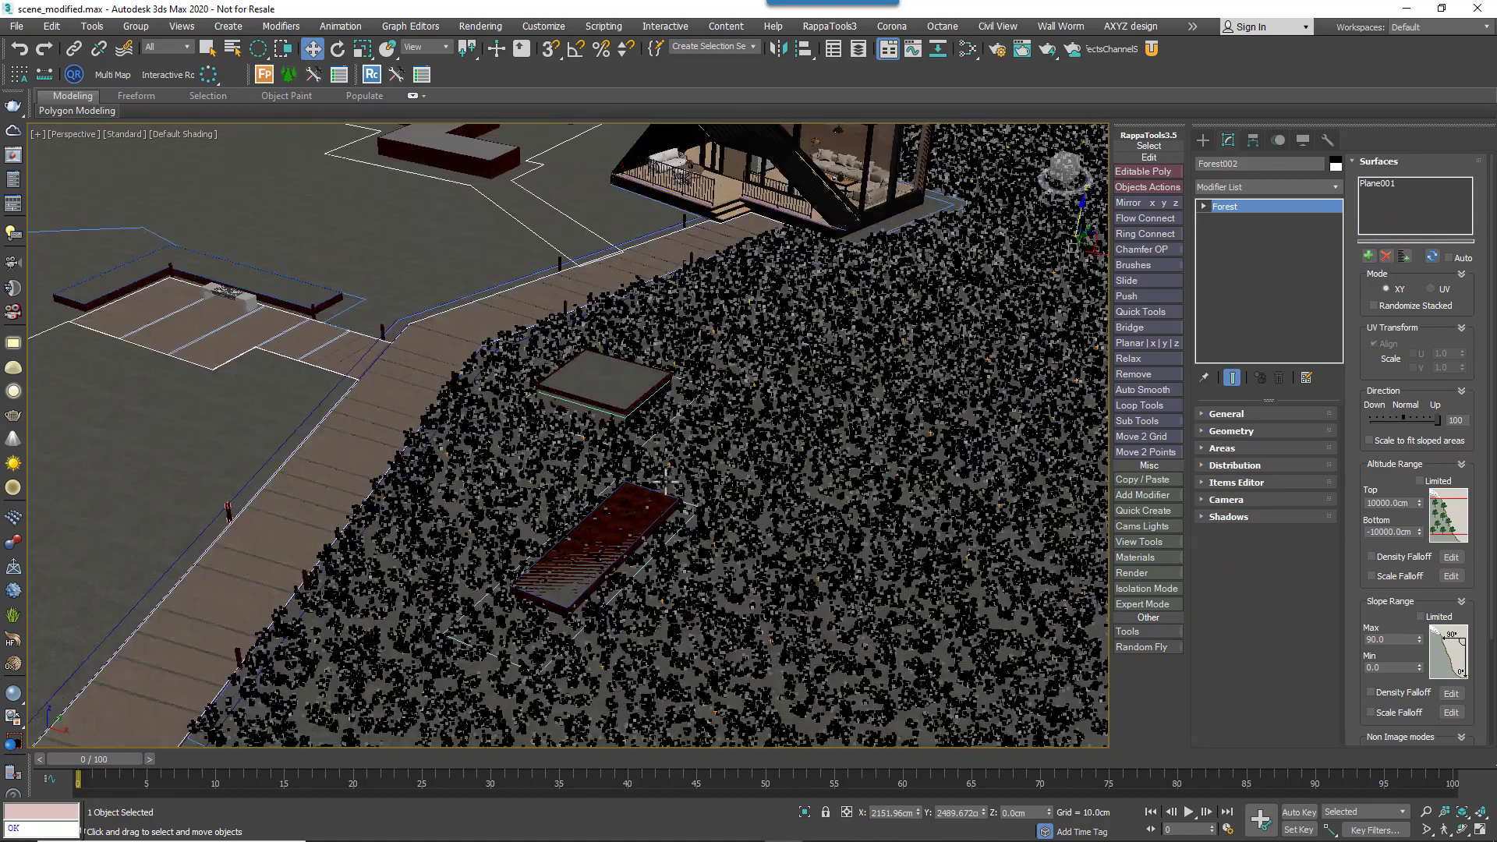
{"action": "middle_click_drag", "start_coordinate": [669, 477], "coordinate": [668, 451]}
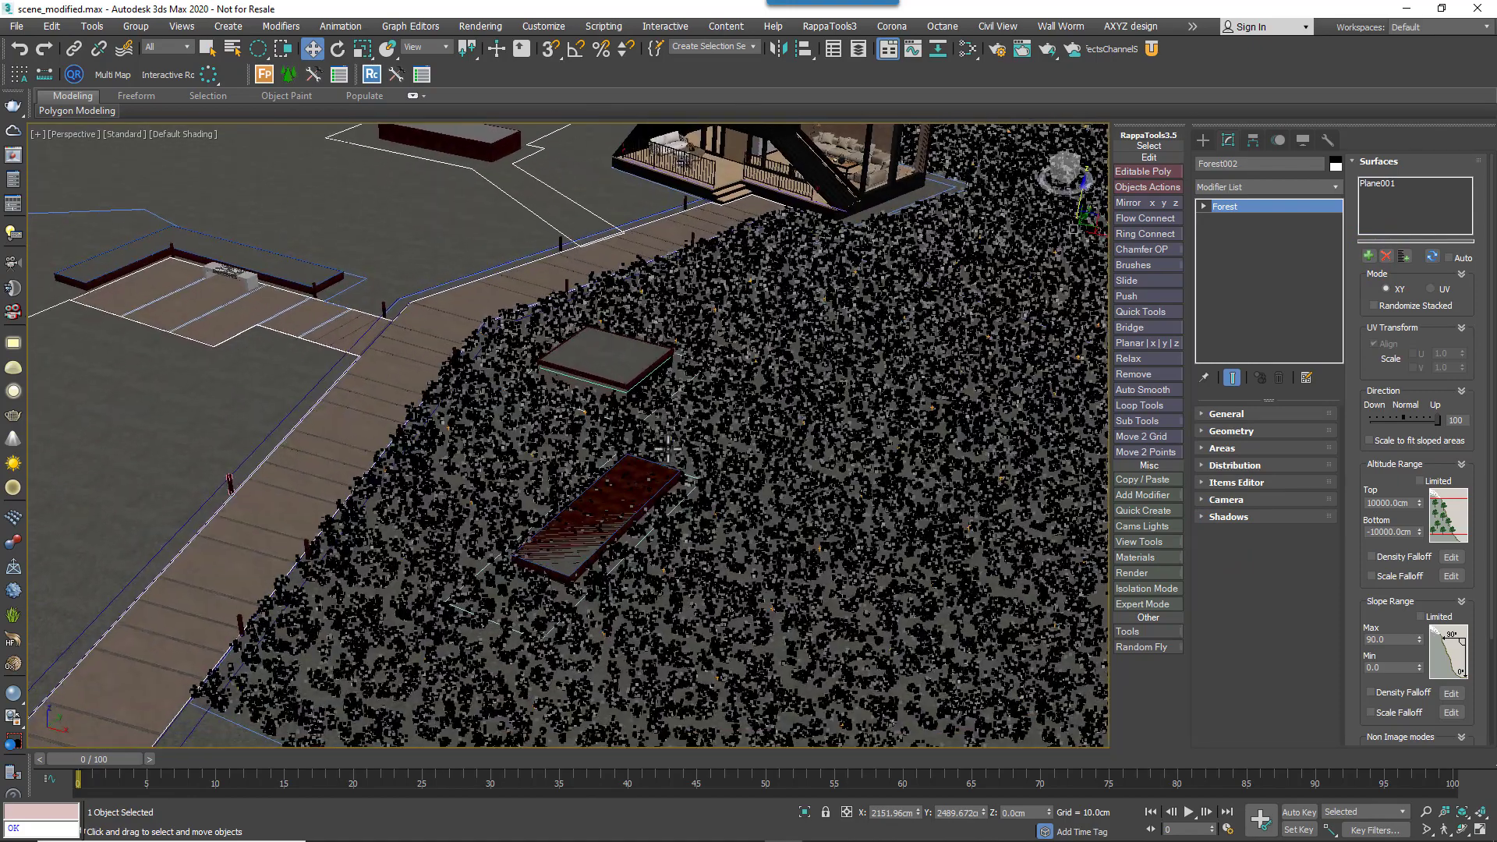
- Add the raised-bed spline to Forest002's Areas as an Exclude area
{"action": "left_click", "coordinate": [1250, 451]}
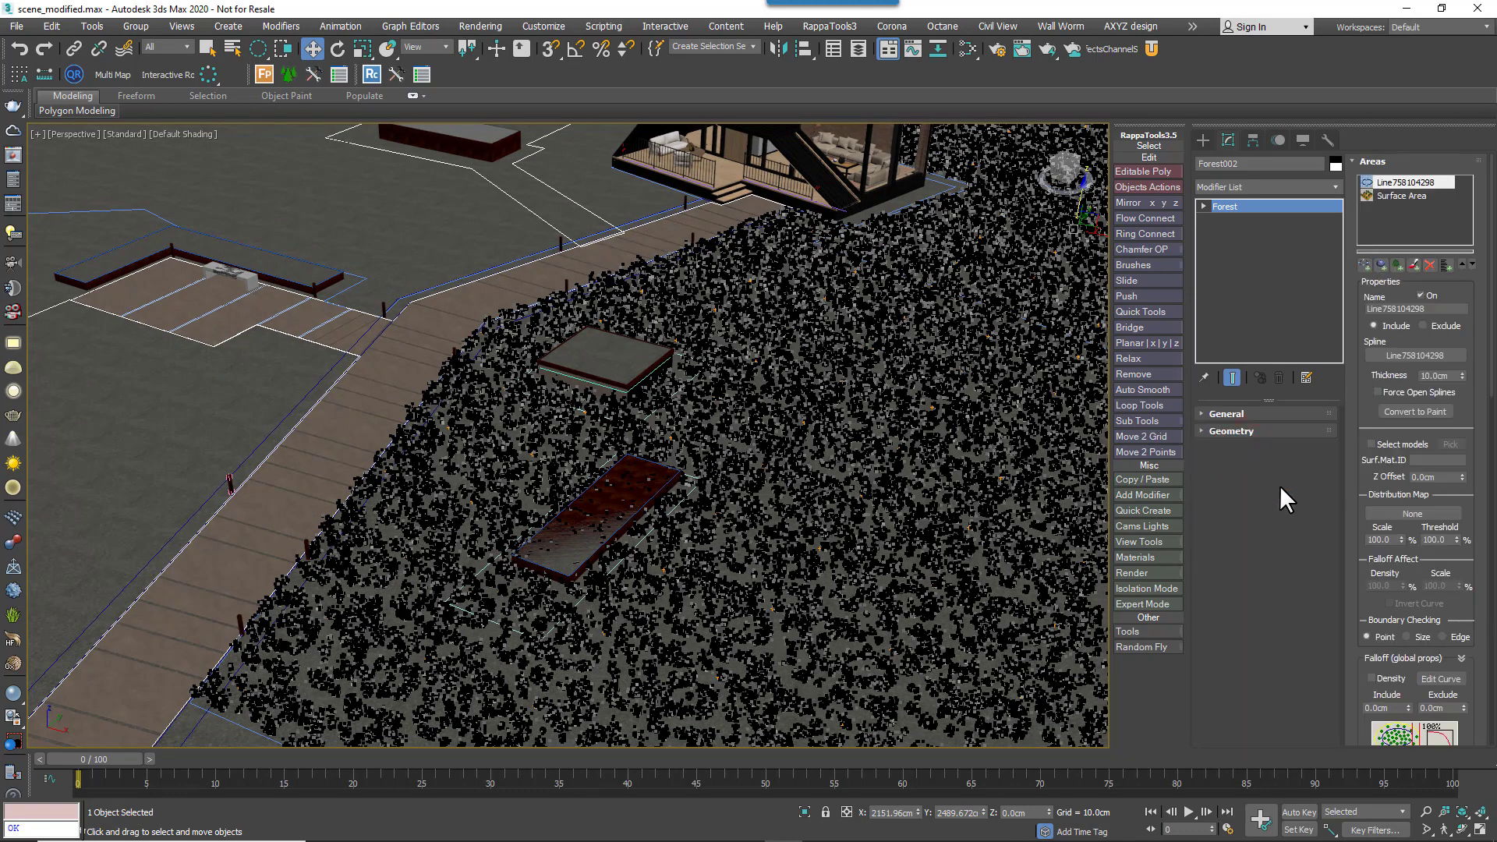
{"action": "left_click", "coordinate": [1364, 265]}
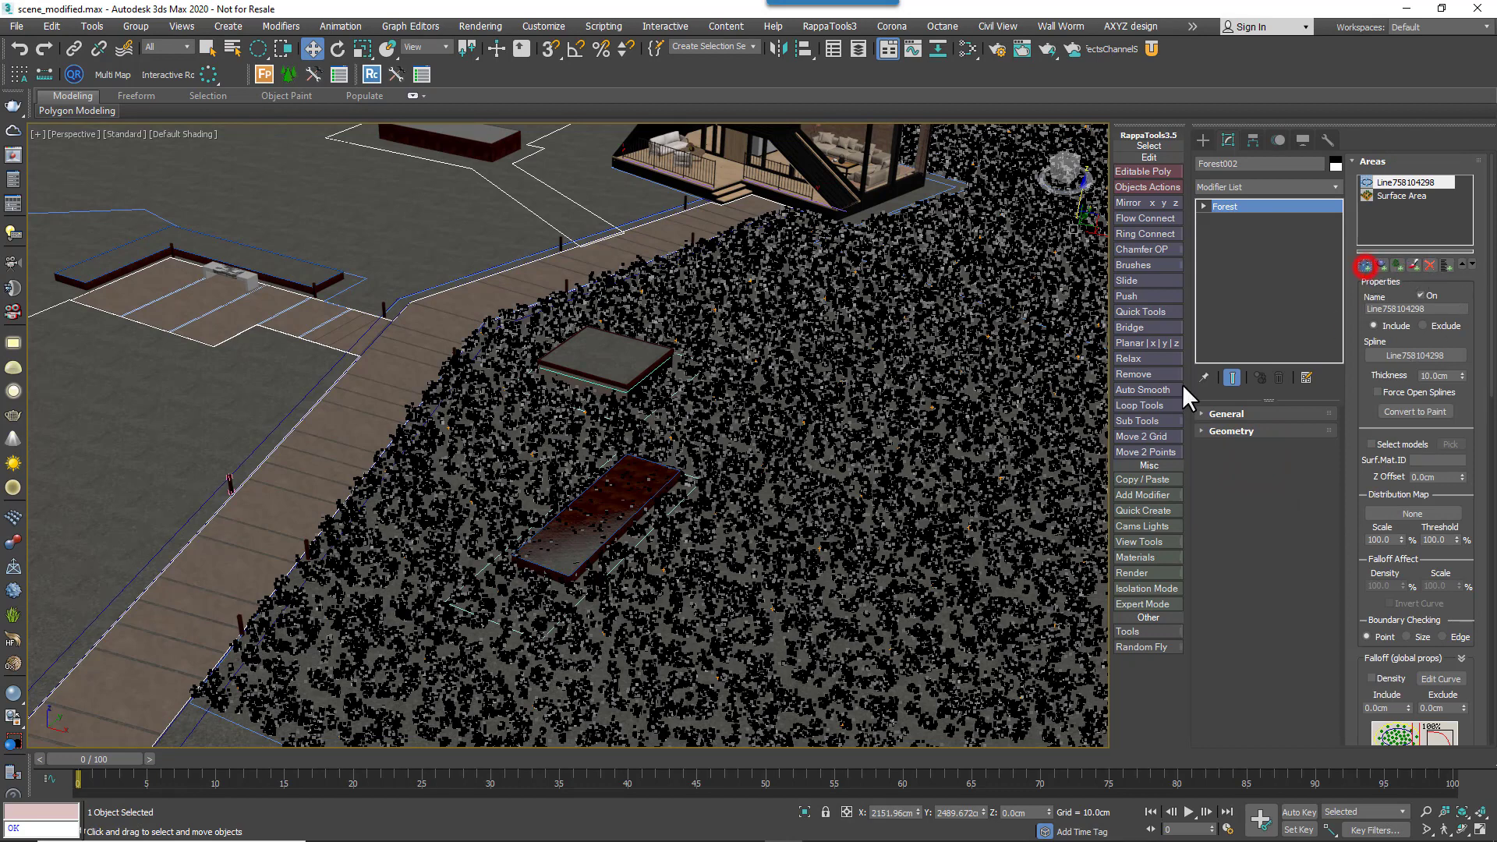
{"action": "left_click", "coordinate": [652, 412]}
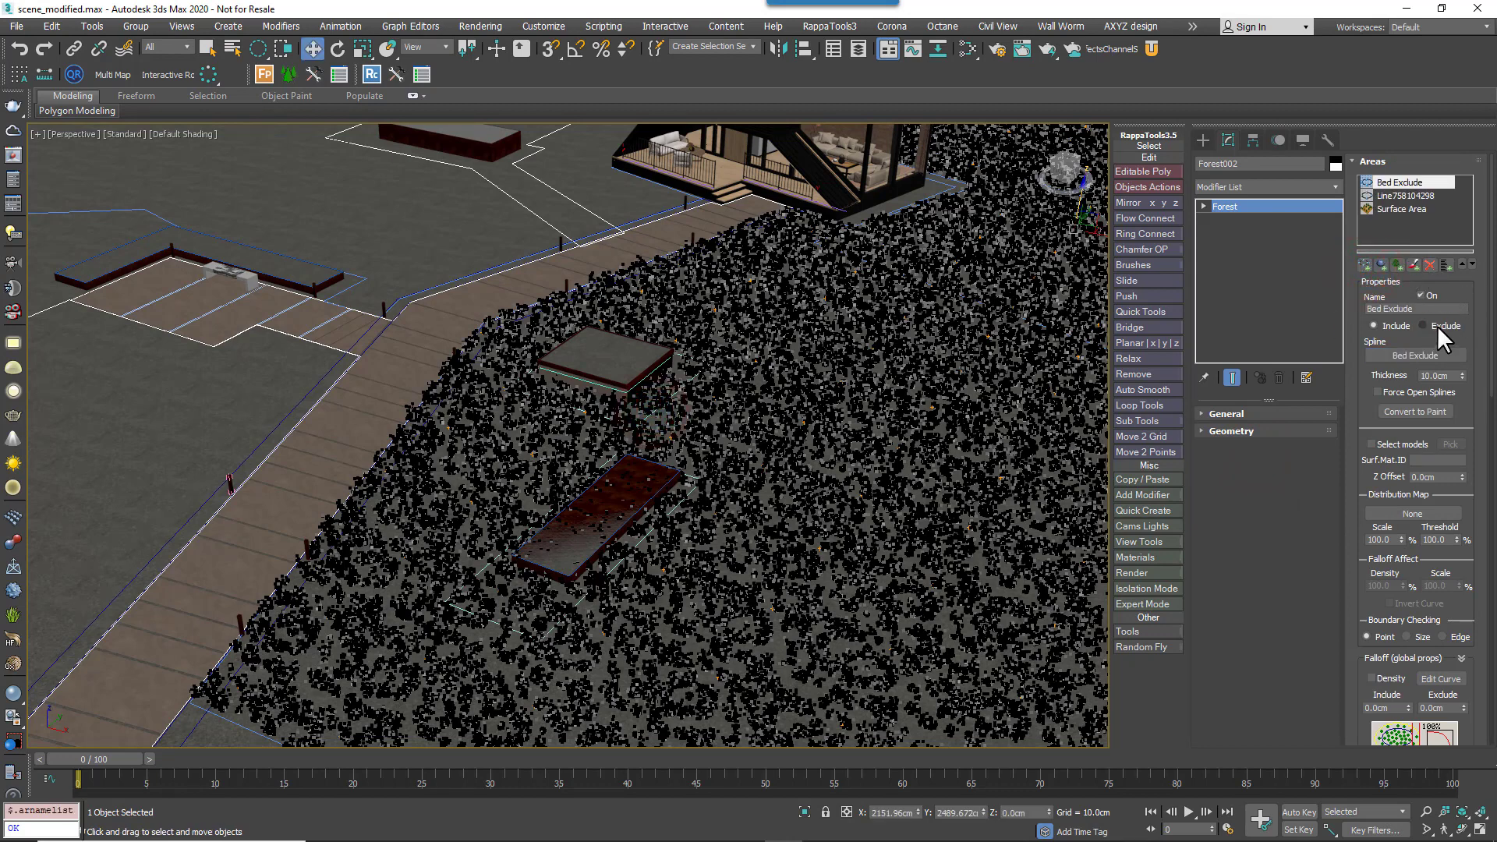
{"action": "left_click", "coordinate": [1438, 325]}
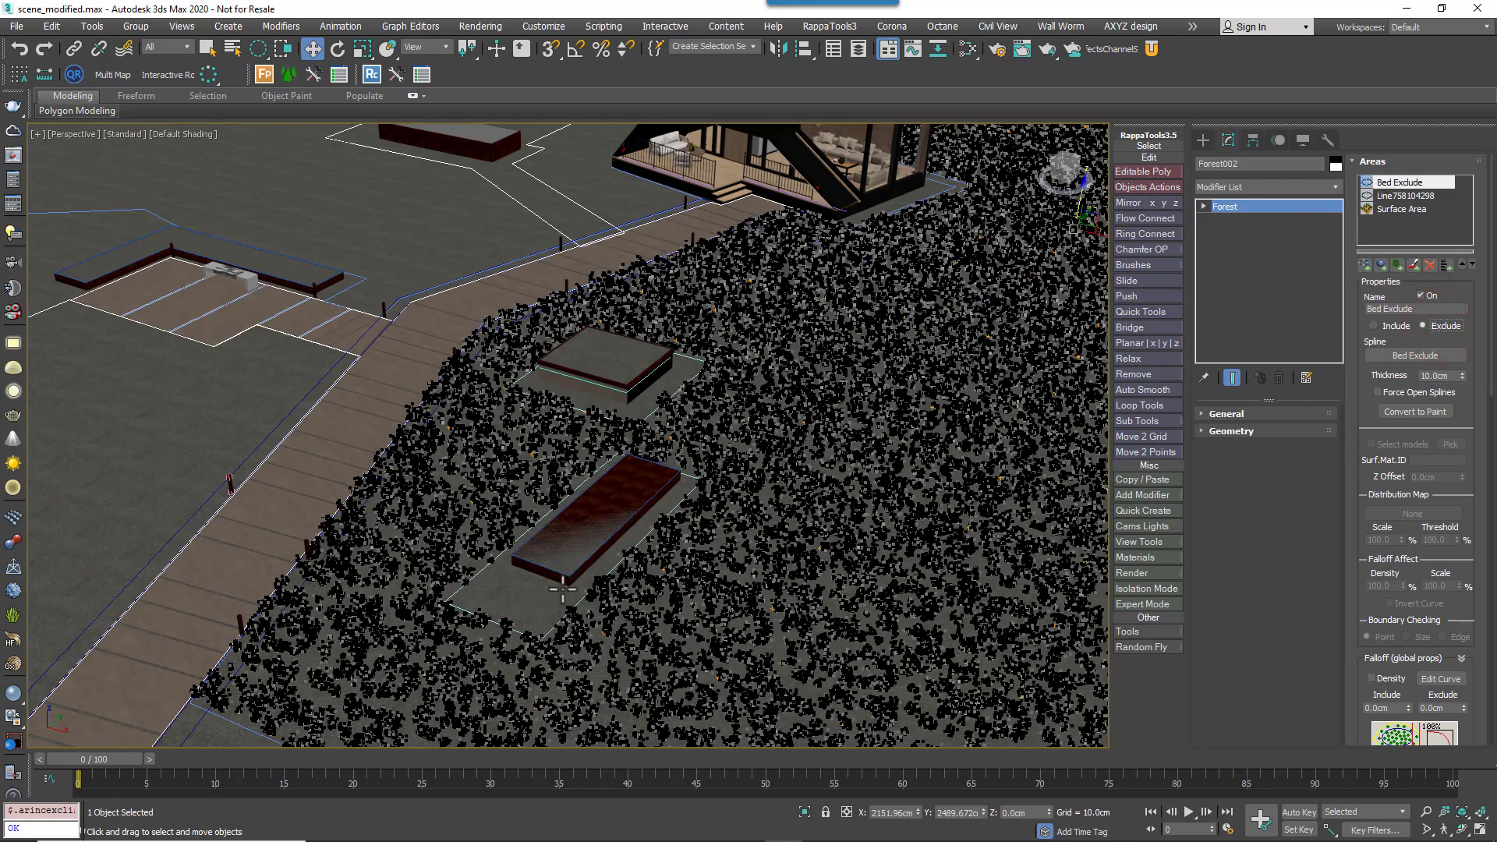
{"action": "middle_click_drag", "start_coordinate": [562, 590], "coordinate": [1032, 452]}
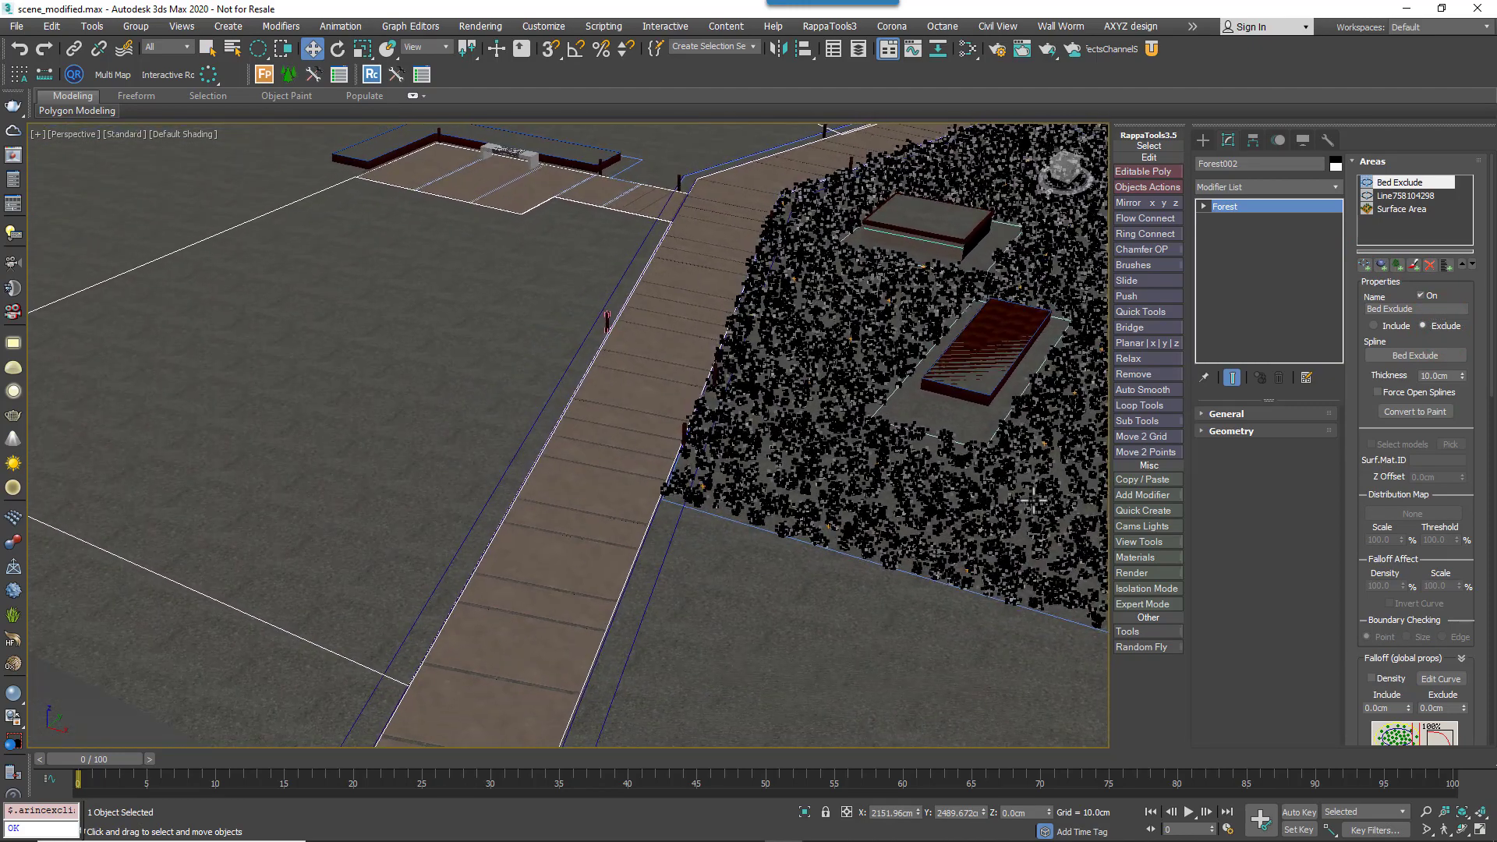
- Add spline Line758104289 as an Include area to fill the lawn left of the boardwalk
{"action": "left_click", "coordinate": [1365, 265]}
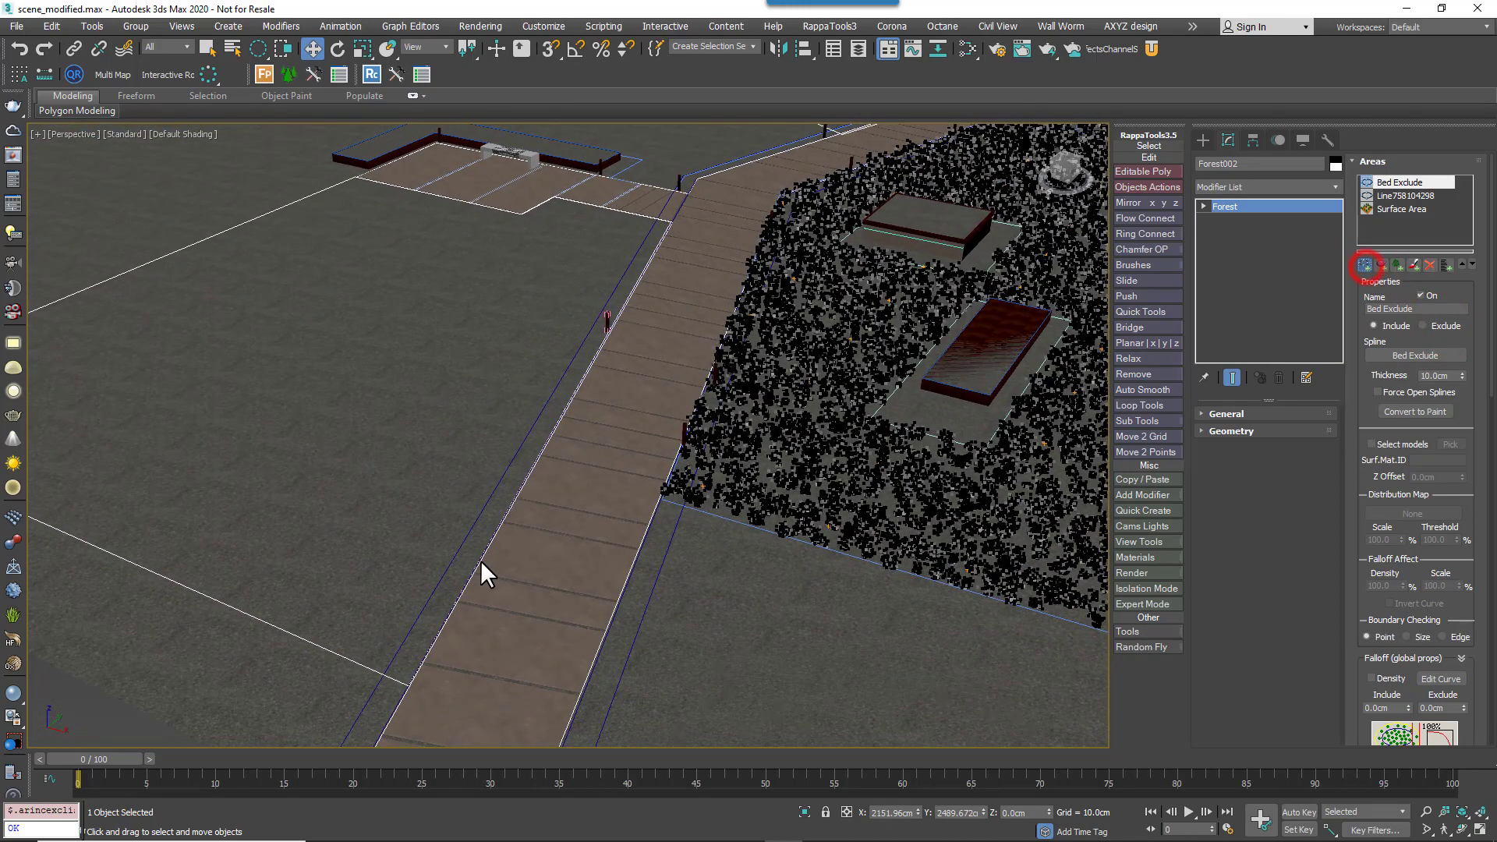
{"action": "left_click", "coordinate": [269, 620]}
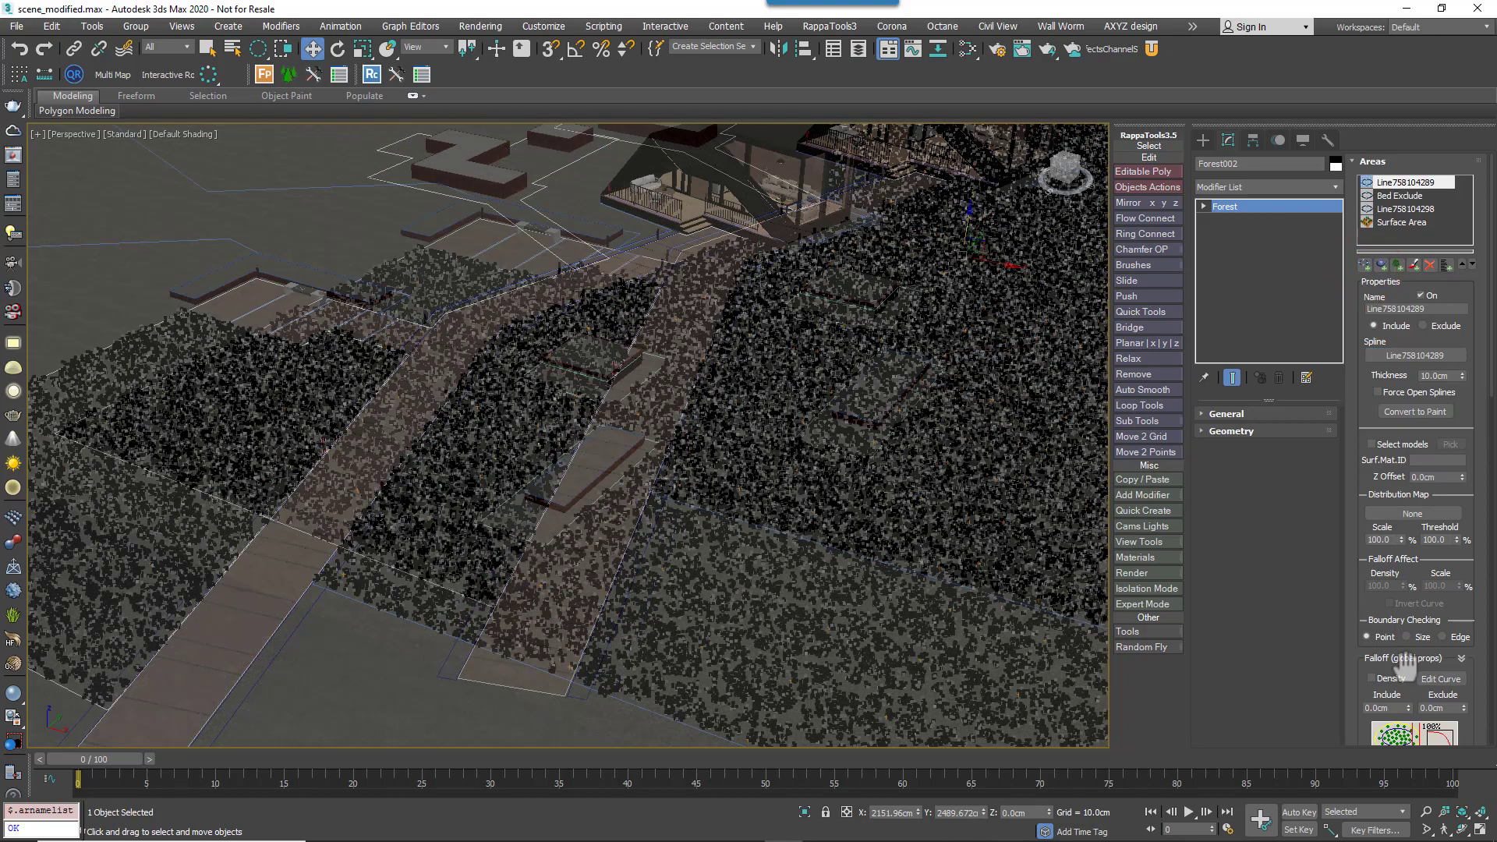
{"action": "scroll", "coordinate": [748, 517], "scroll_direction": "down", "scroll_amount": 10}
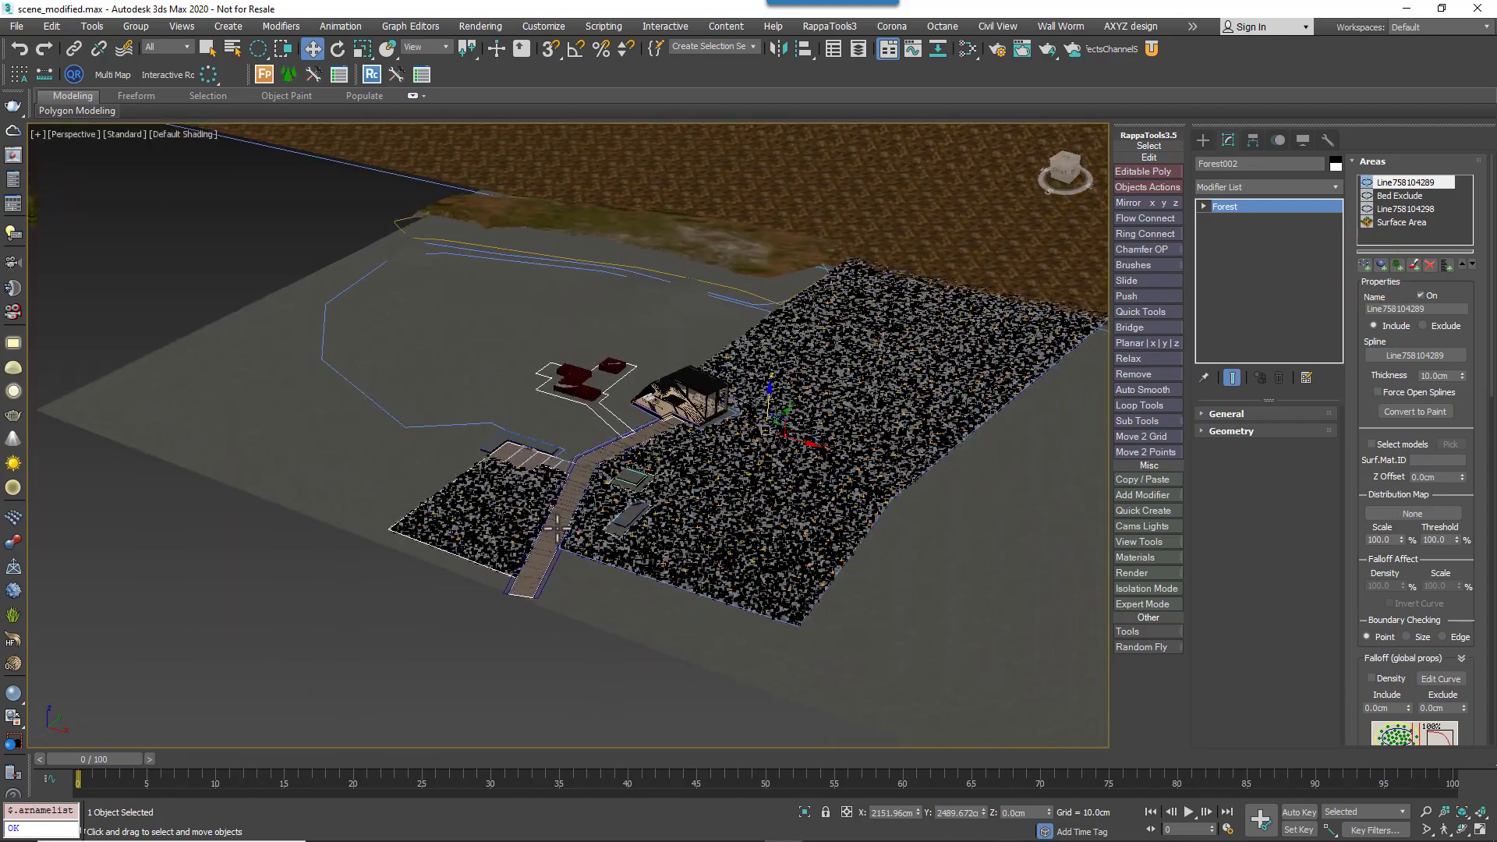
{"action": "scroll", "coordinate": [557, 527], "scroll_direction": "up", "scroll_amount": 6}
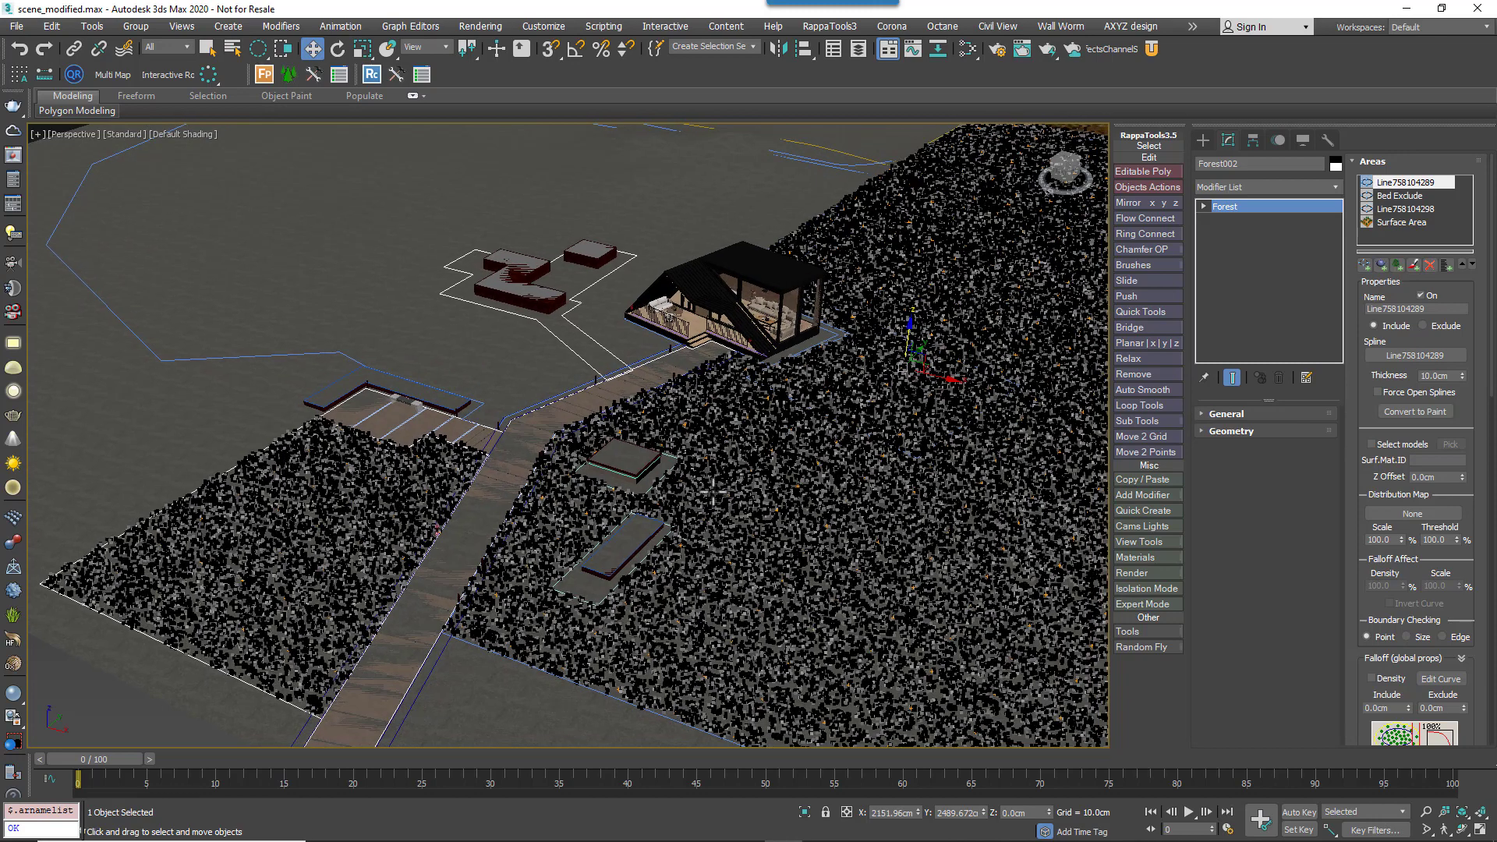
{"action": "scroll", "coordinate": [762, 518], "scroll_direction": "down", "scroll_amount": 2}
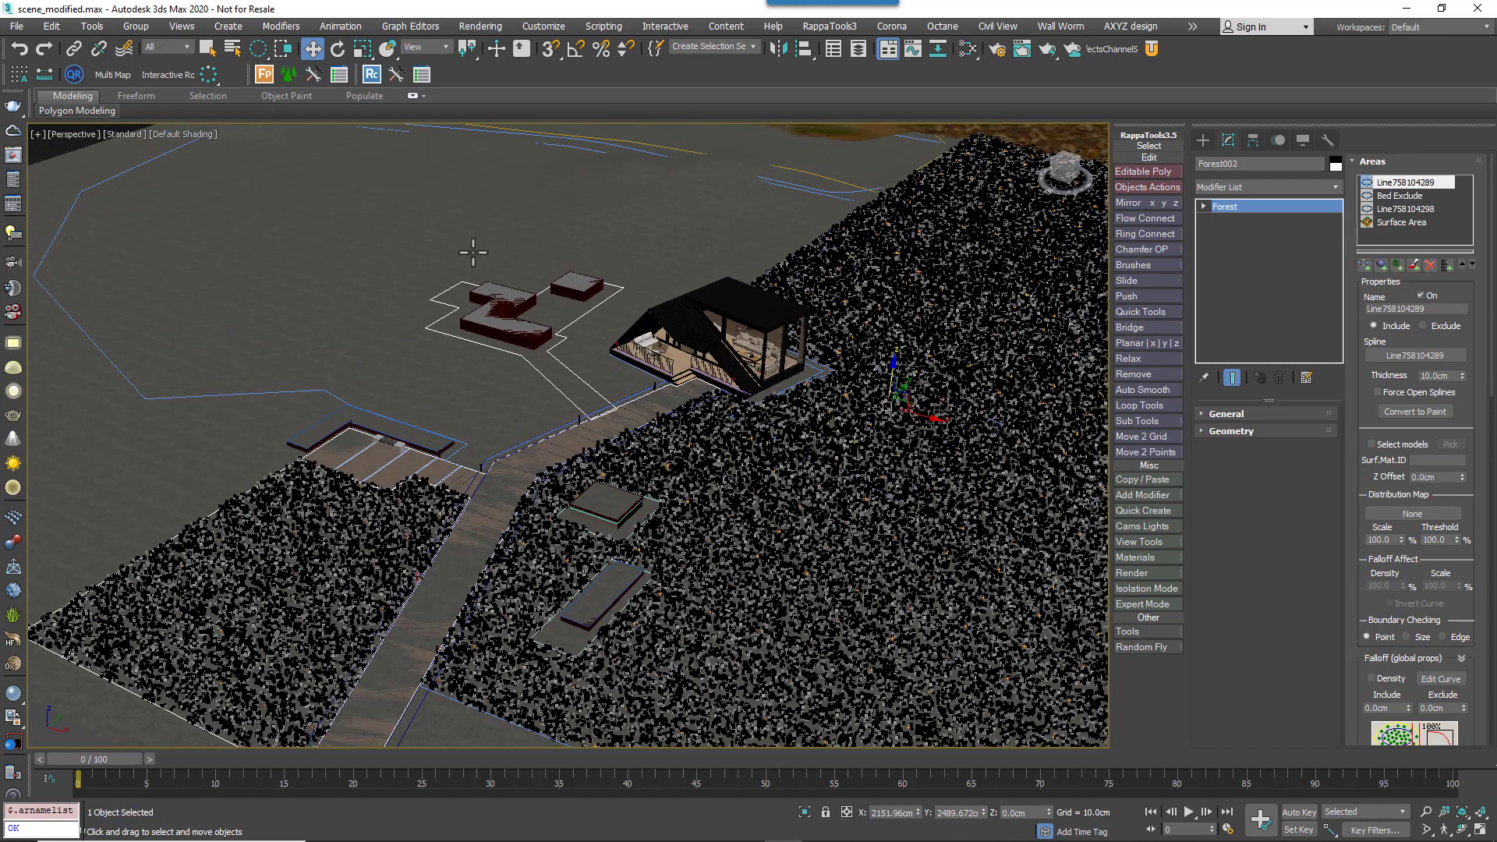
- Create a new Forest Pro scatter, Forest003, on spline Line758104299 with its preset model cleared
{"action": "left_click", "coordinate": [1201, 142]}
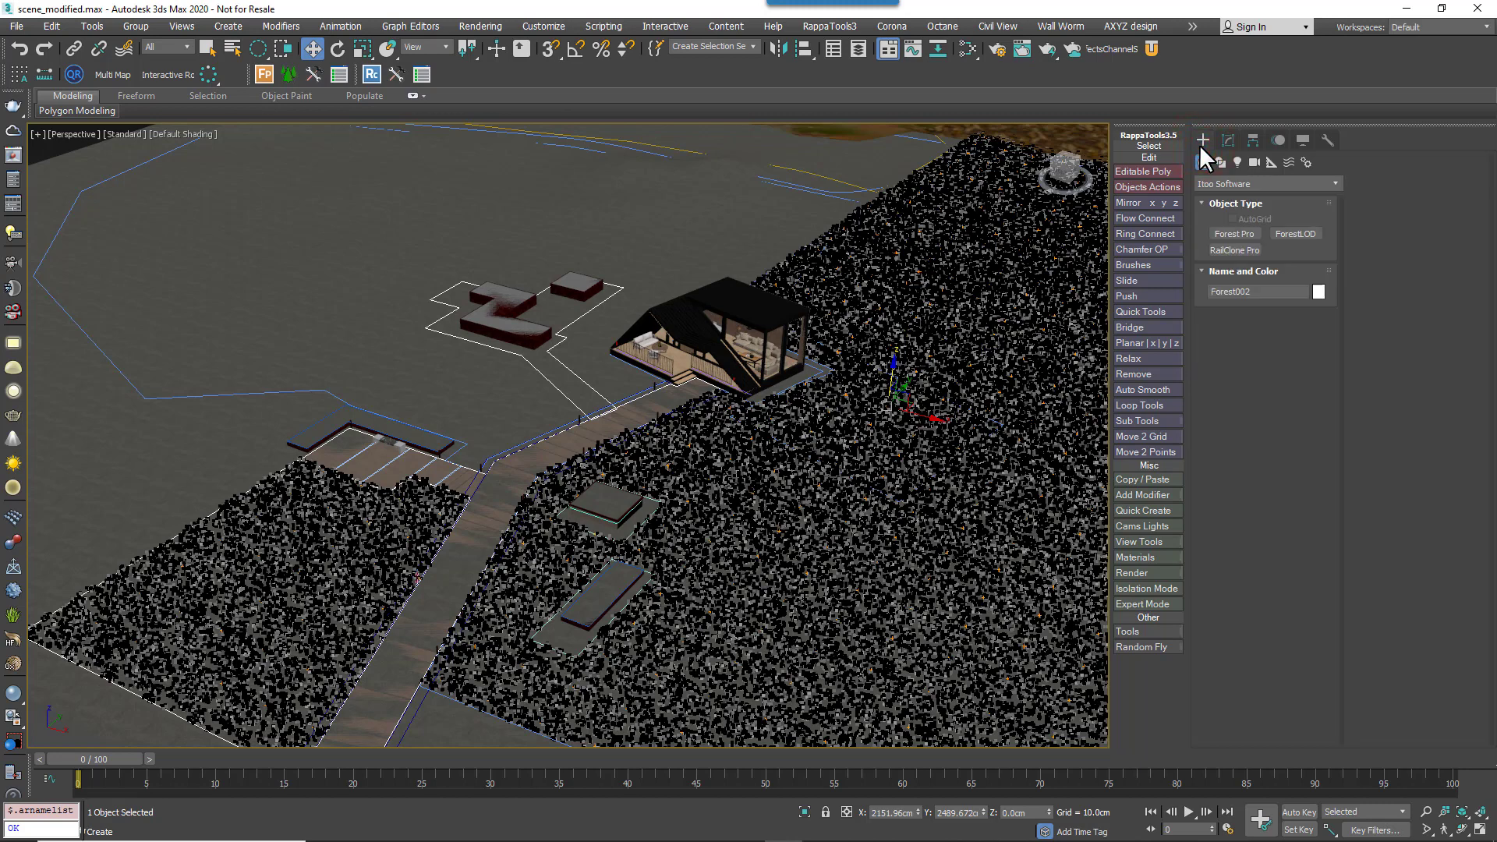
{"action": "left_click", "coordinate": [1224, 231]}
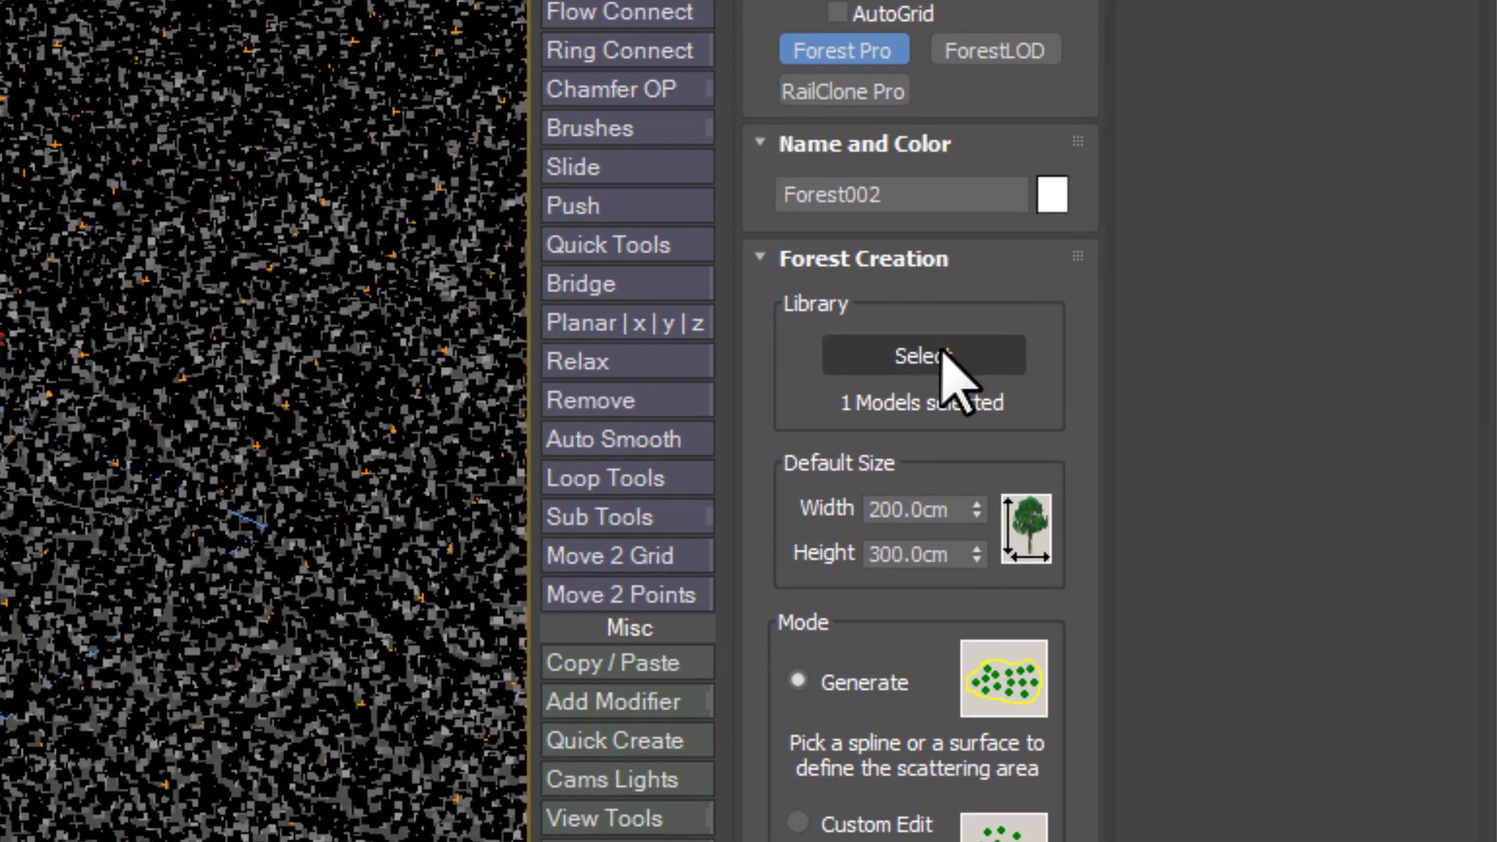
{"action": "left_click", "coordinate": [971, 362]}
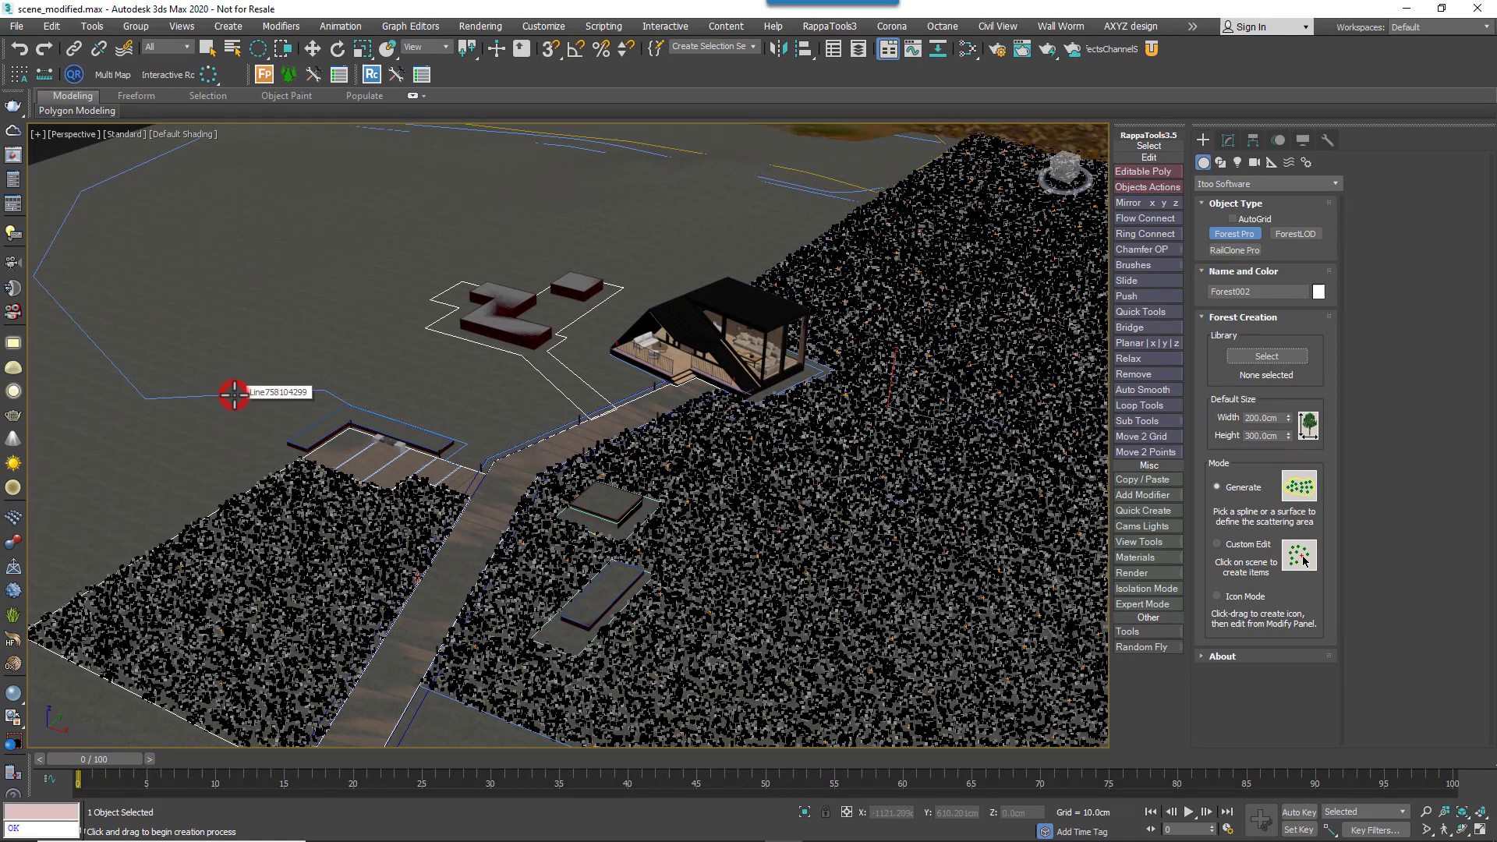
{"action": "left_click", "coordinate": [234, 394]}
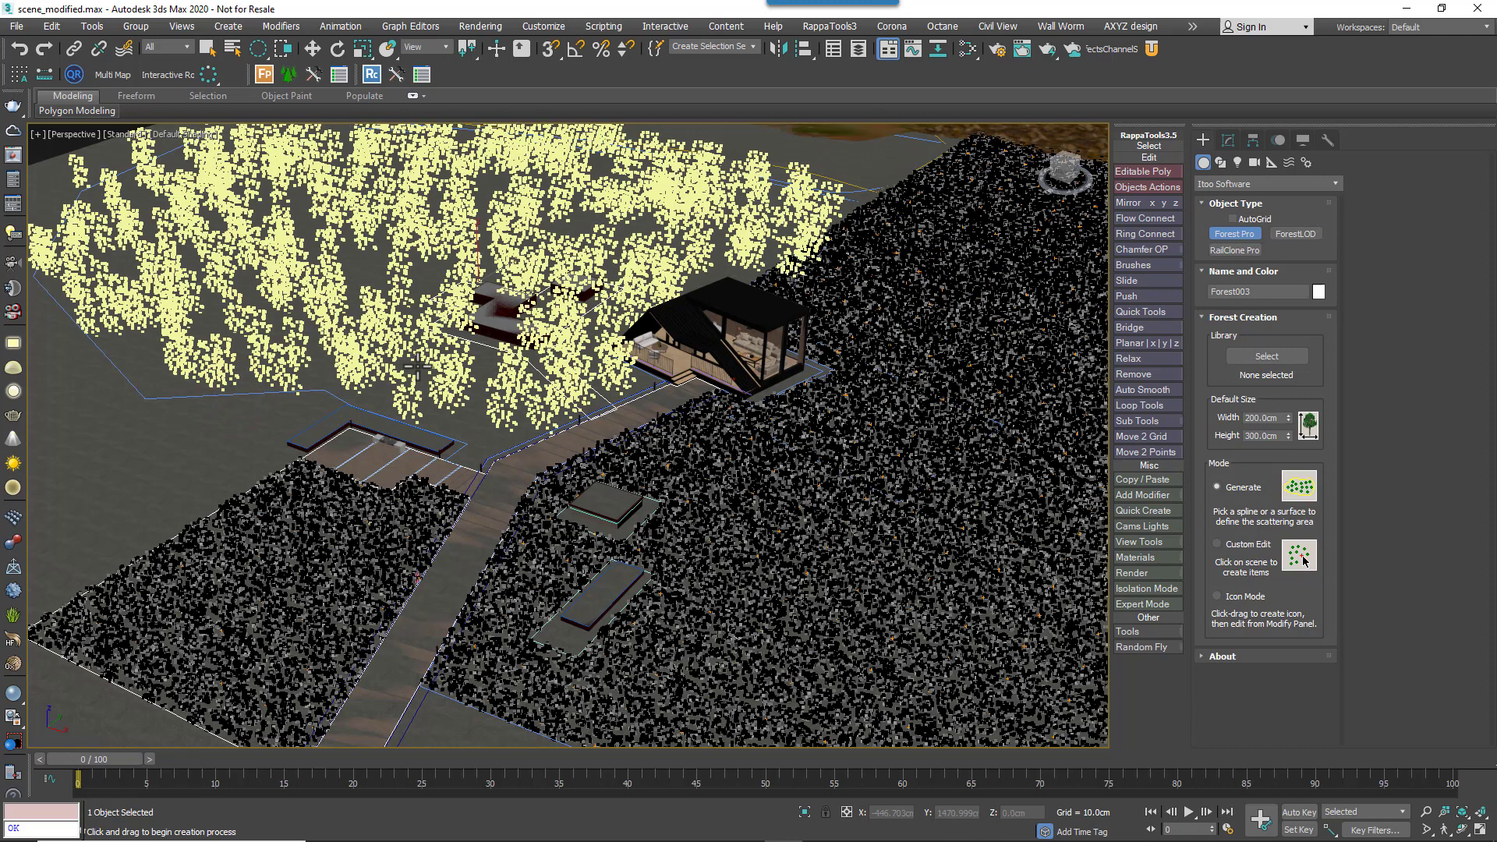
{"action": "right_click", "coordinate": [491, 380]}
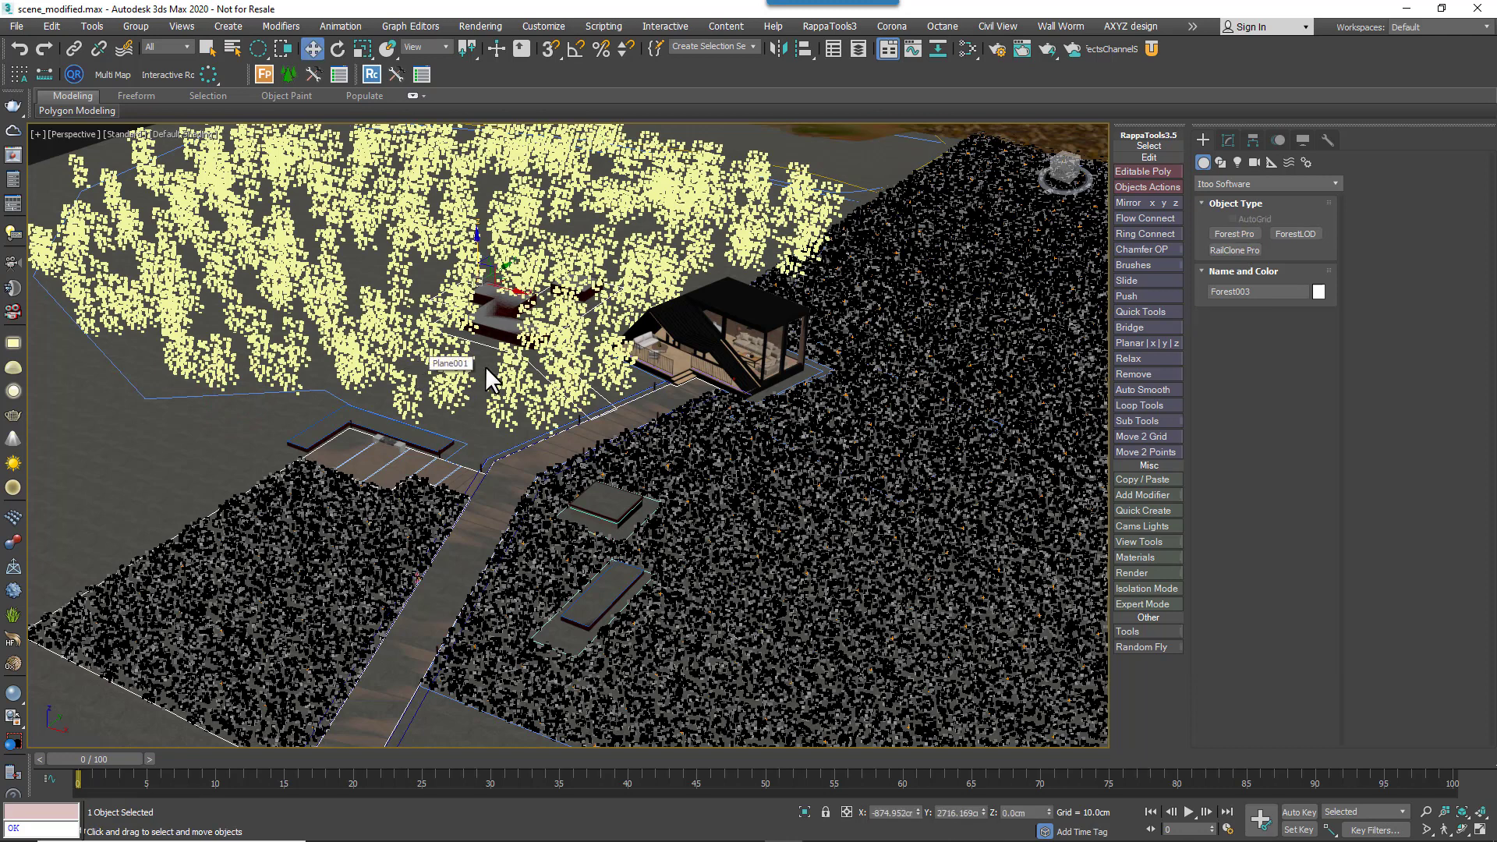
- Add the Z-shaped building's spline to Forest003 as an Exclude area
{"action": "left_click", "coordinate": [1233, 142]}
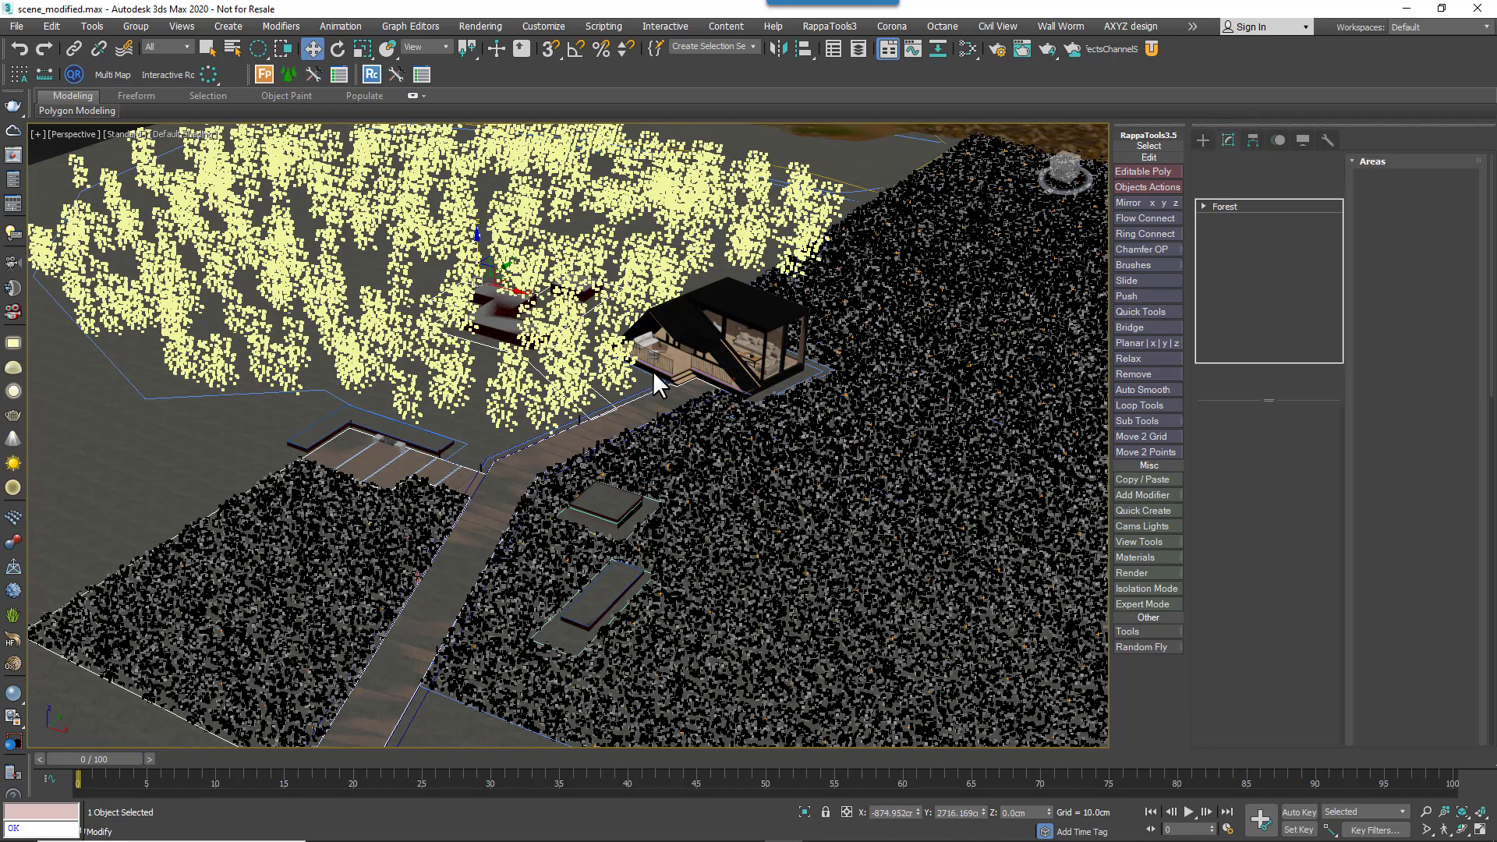
{"action": "left_click", "coordinate": [572, 402]}
{"action": "left_click", "coordinate": [1443, 325]}
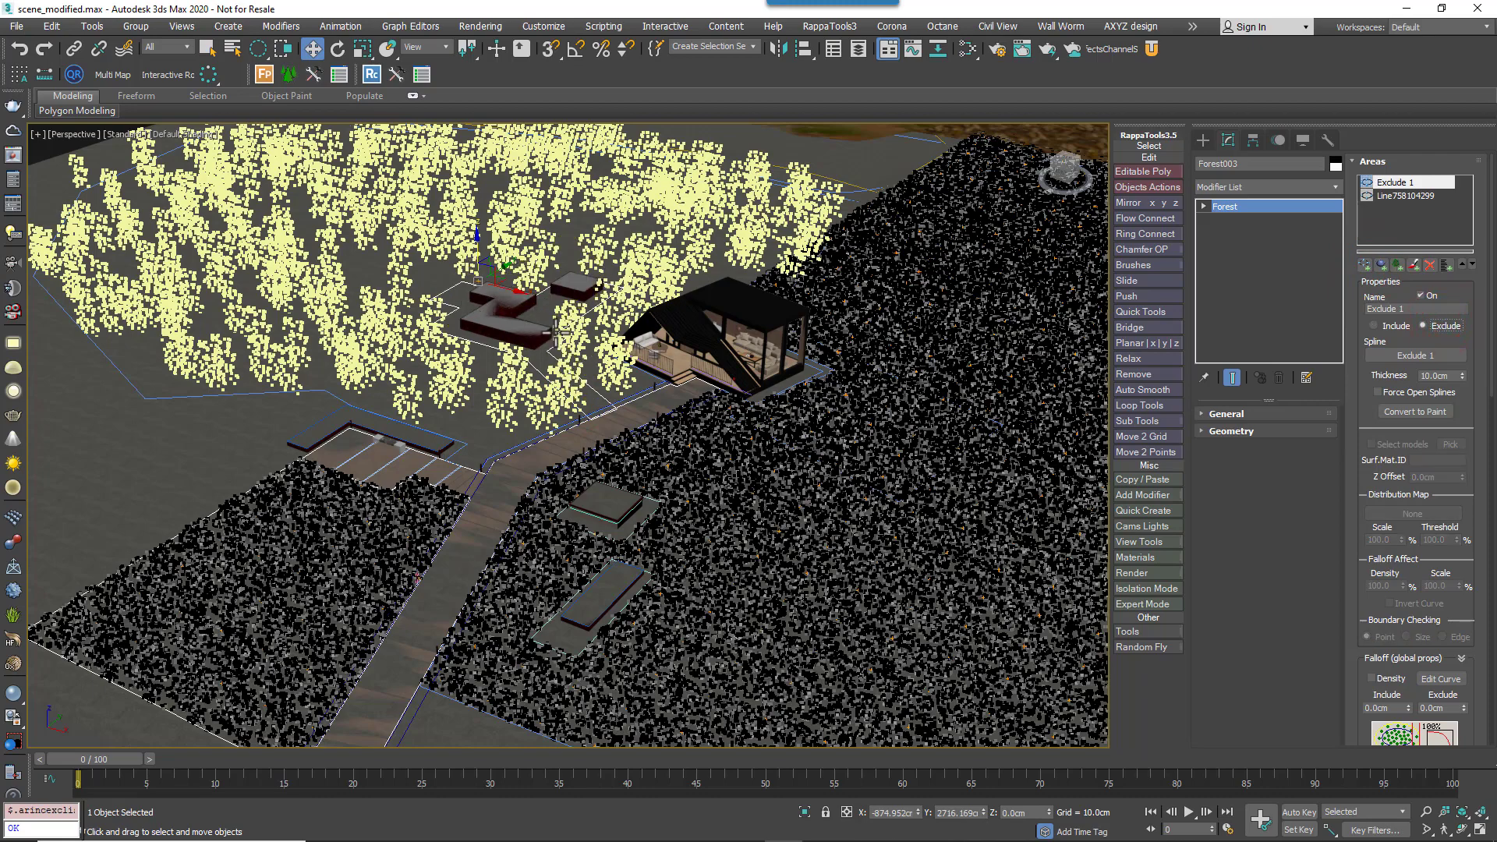
- Import the Common Grass Field Mixed 2 preset into Forest003's geometry from the library
{"action": "middle_click_drag", "start_coordinate": [595, 457], "coordinate": [595, 477], "text": "alt"}
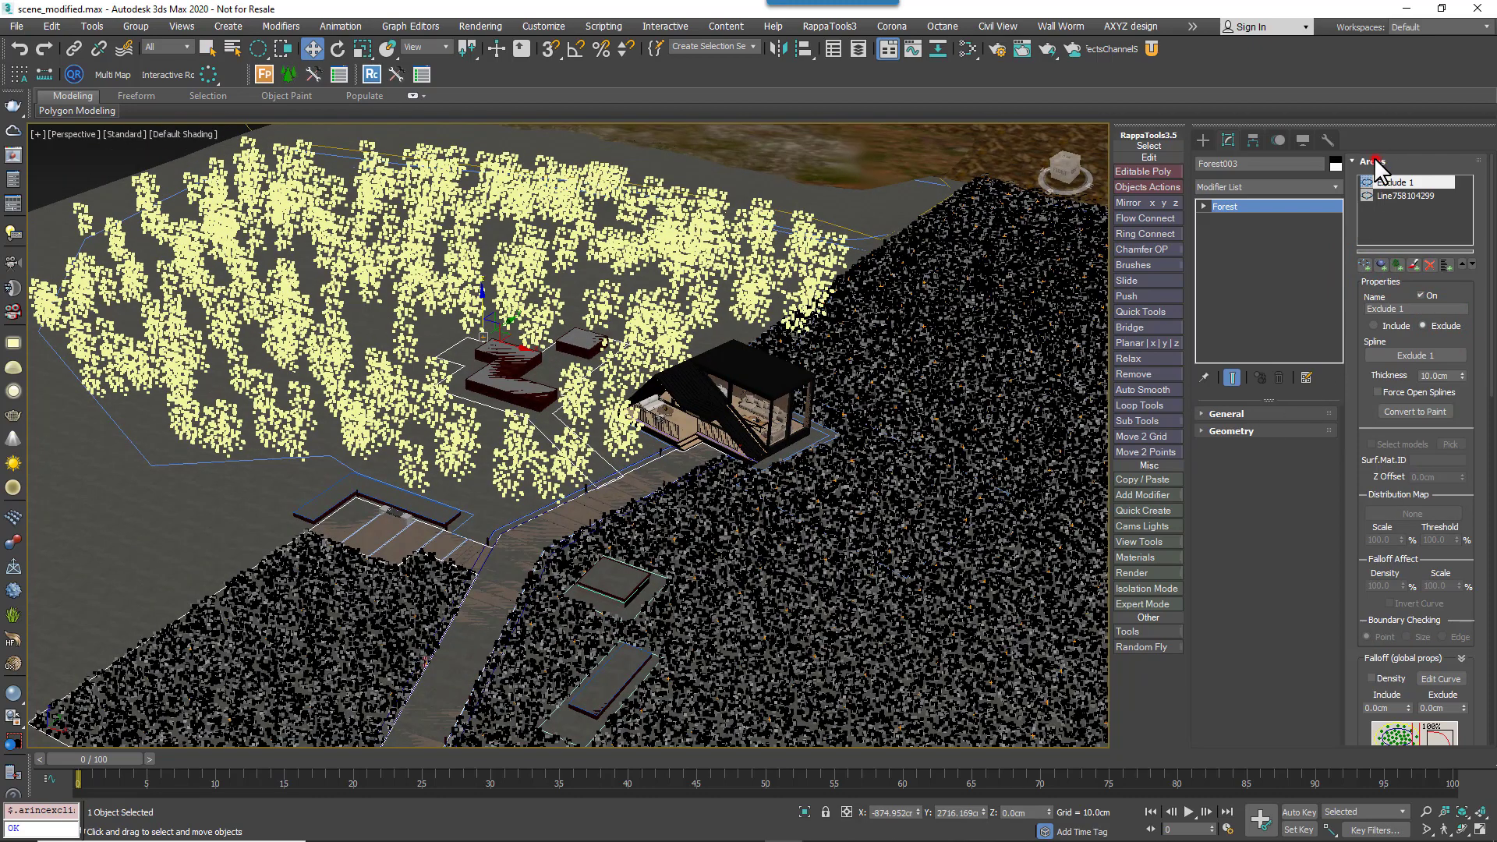
{"action": "left_click", "coordinate": [1372, 162]}
{"action": "left_click", "coordinate": [1212, 431]}
{"action": "left_click", "coordinate": [1438, 294]}
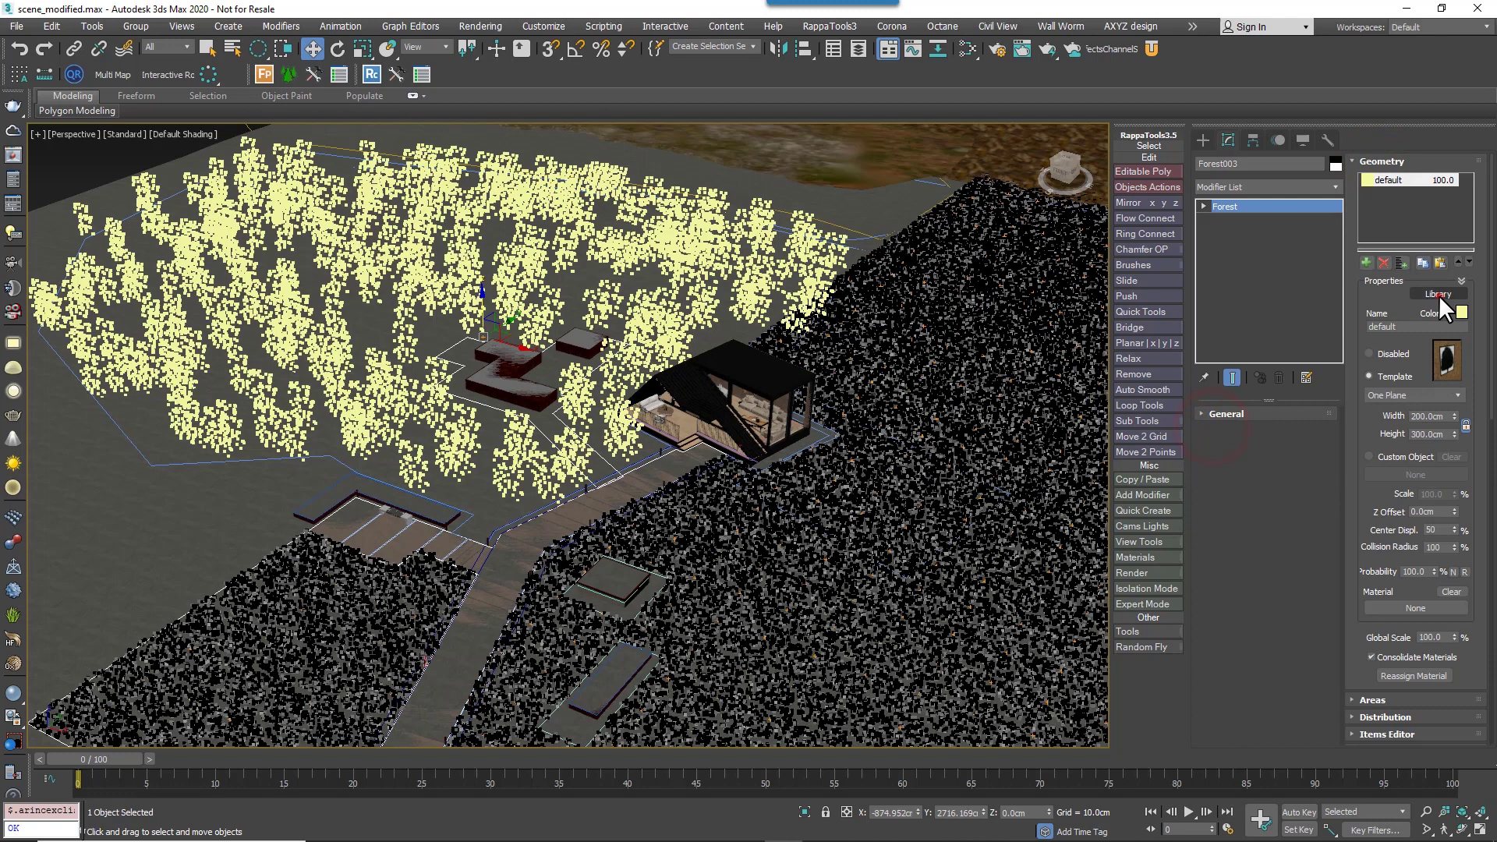
{"action": "scroll", "coordinate": [860, 456], "scroll_direction": "down", "scroll_amount": 3}
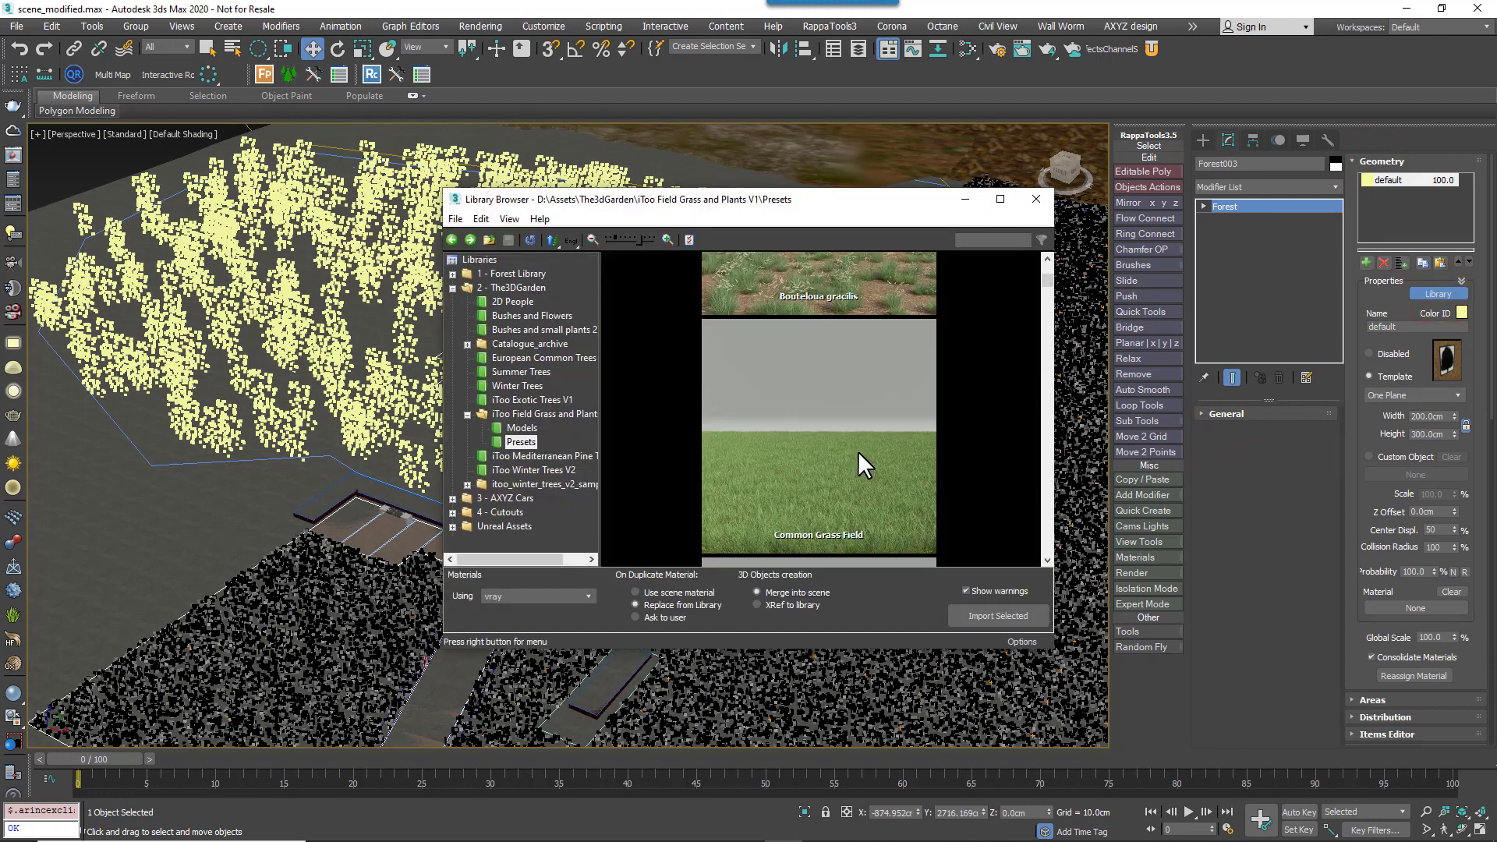
{"action": "scroll", "coordinate": [858, 454], "scroll_direction": "down", "scroll_amount": 1}
{"action": "left_click", "coordinate": [831, 416]}
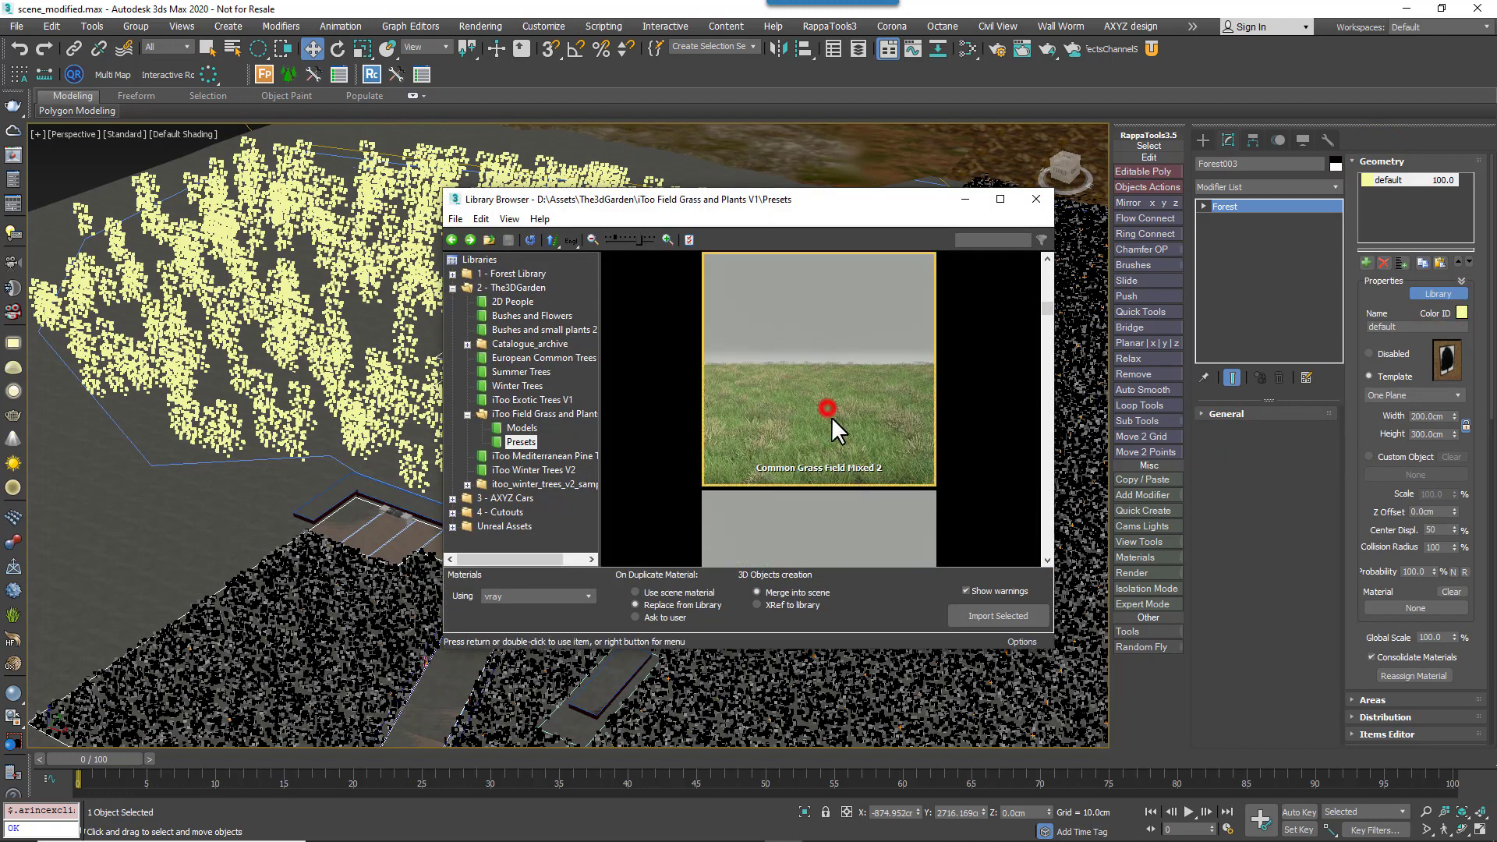
{"action": "left_click", "coordinate": [988, 612]}
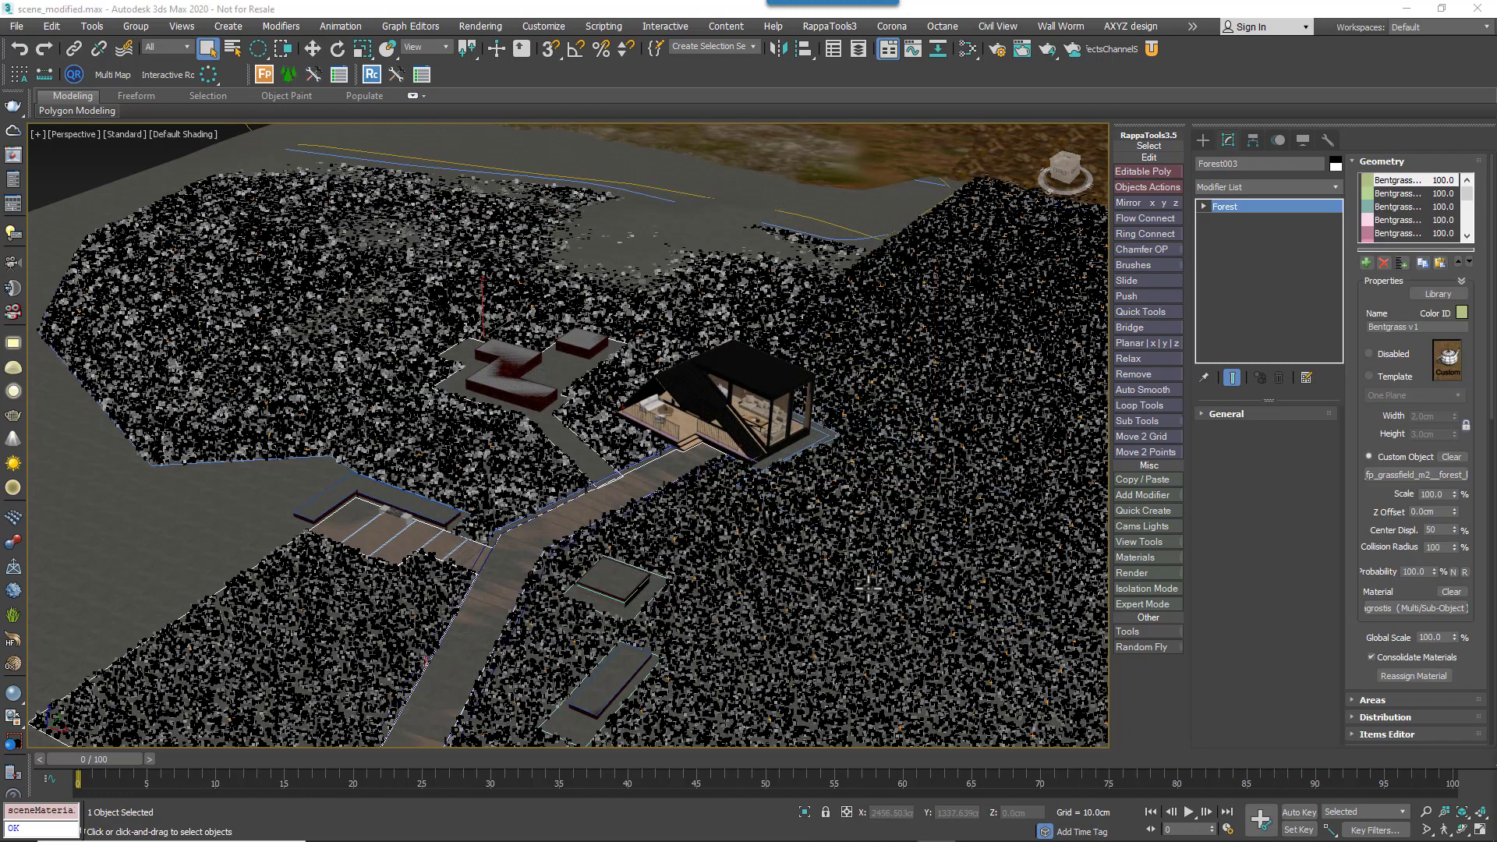
- Switch the viewport to the VRayCam002 camera
{"action": "middle_click_drag", "start_coordinate": [871, 594], "coordinate": [910, 604]}
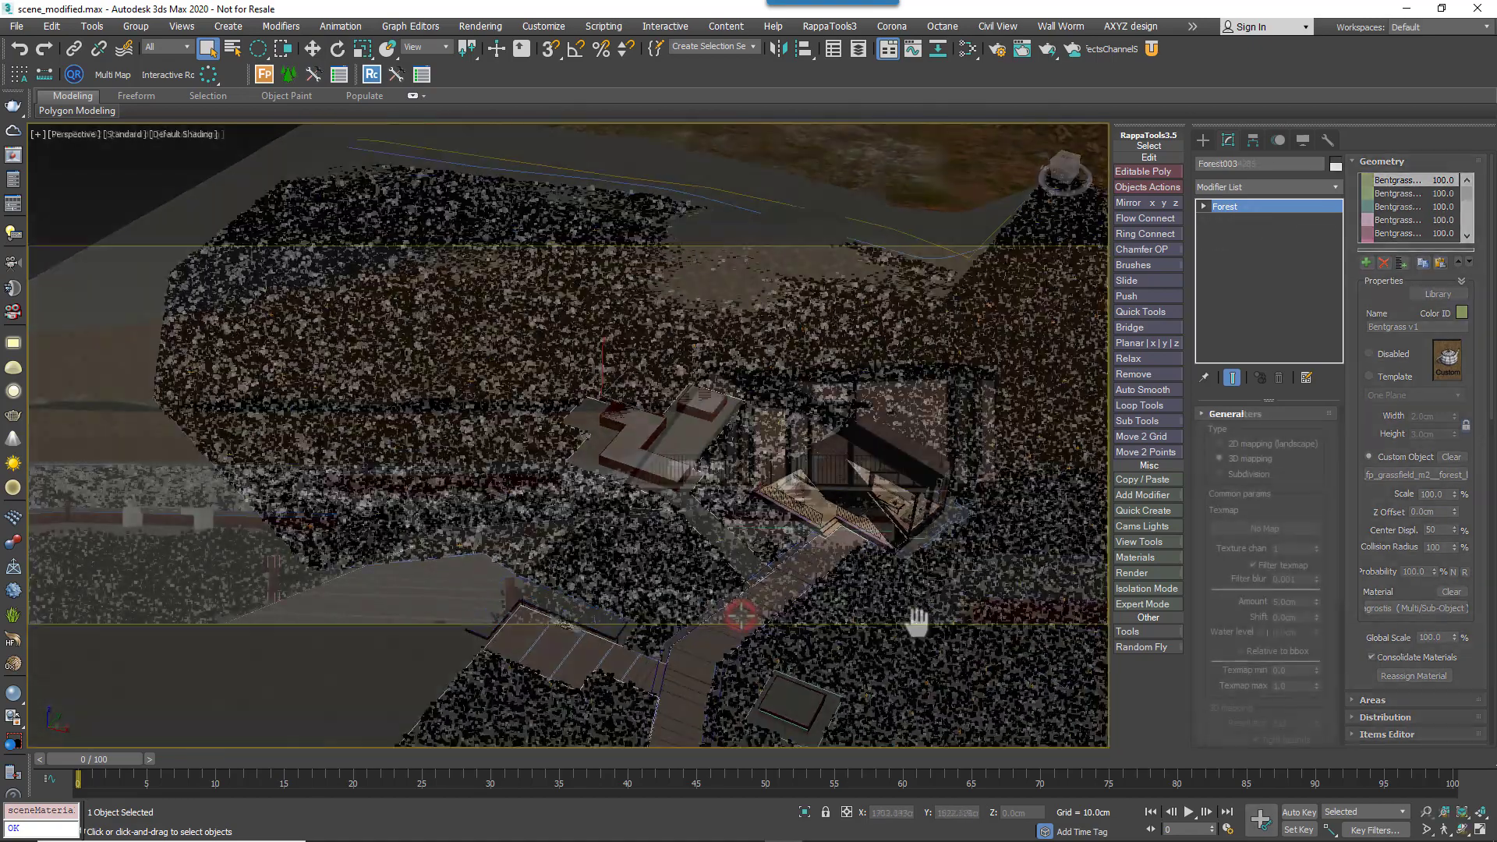
{"action": "key", "text": "c"}
{"action": "left_click", "coordinate": [736, 611]}
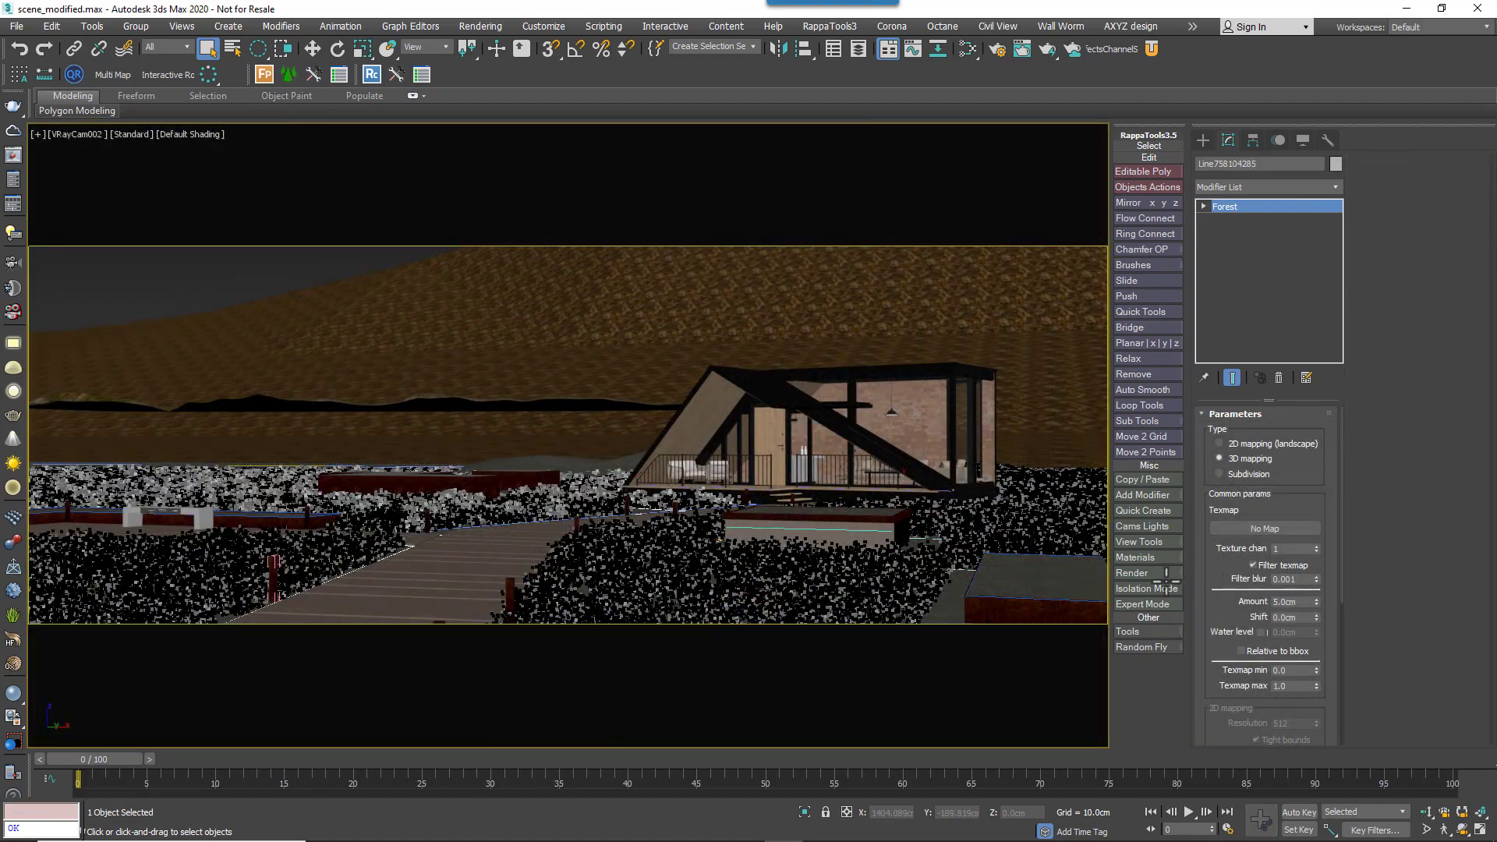
- Select Forest002 and import the Common Grass Field Mixed 2 preset from its library
{"action": "left_click", "coordinate": [1092, 588]}
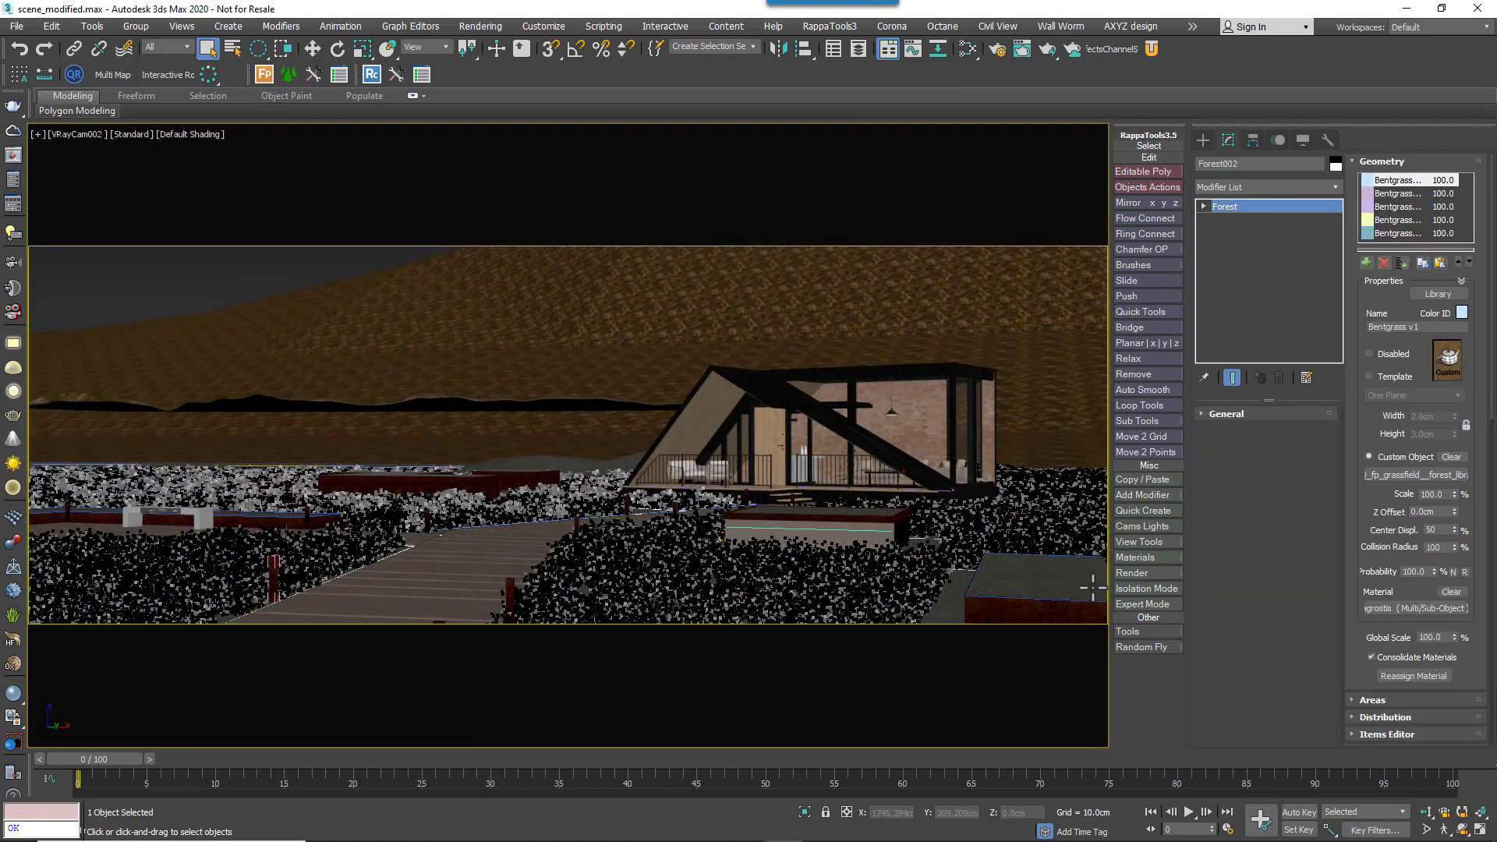
{"action": "left_click", "coordinate": [1438, 294]}
{"action": "scroll", "coordinate": [951, 362], "scroll_direction": "down", "scroll_amount": 5}
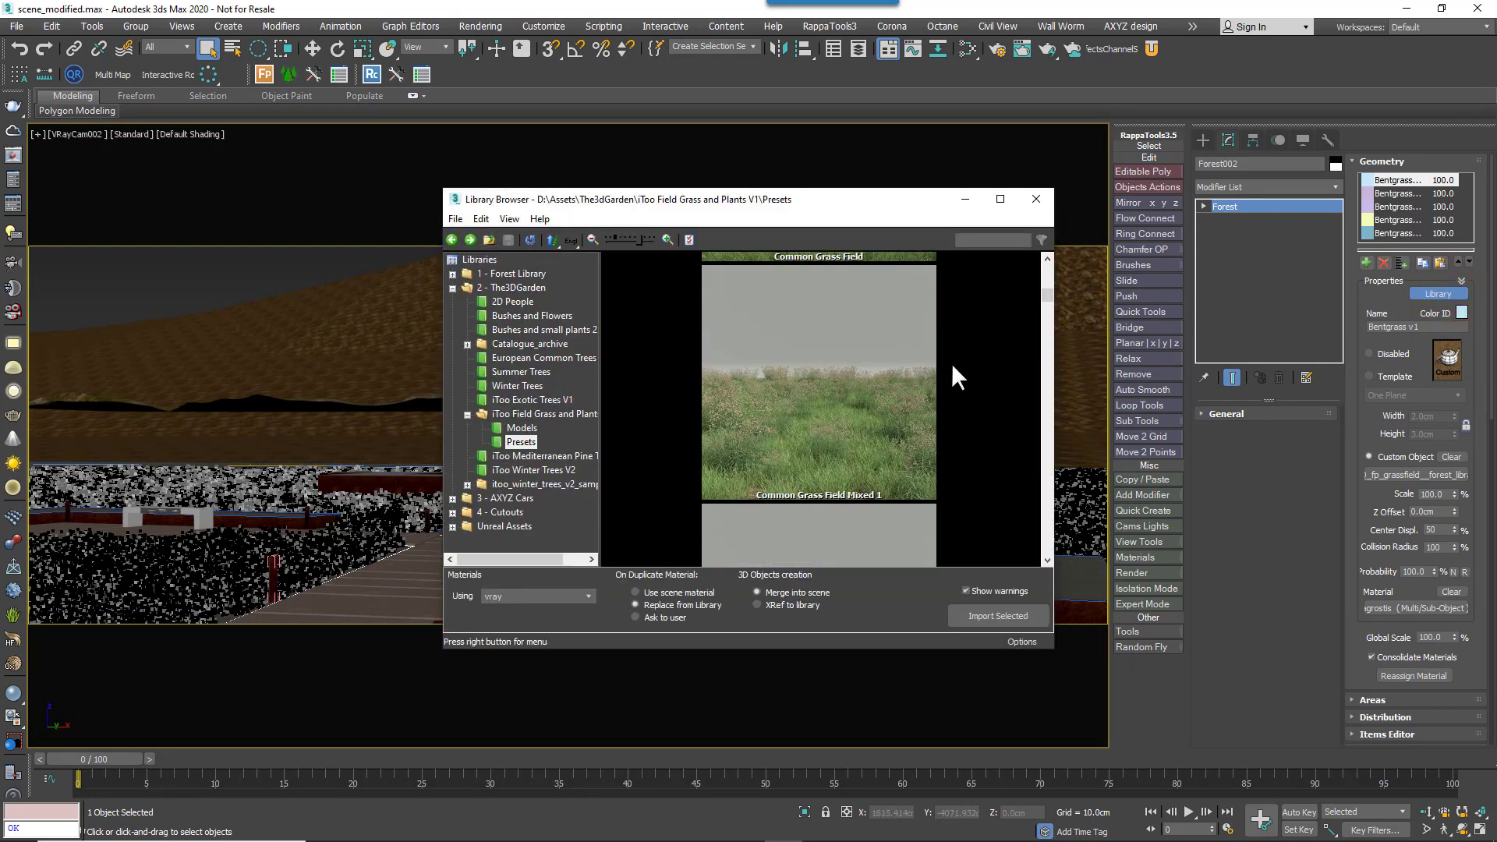
{"action": "left_click", "coordinate": [802, 364]}
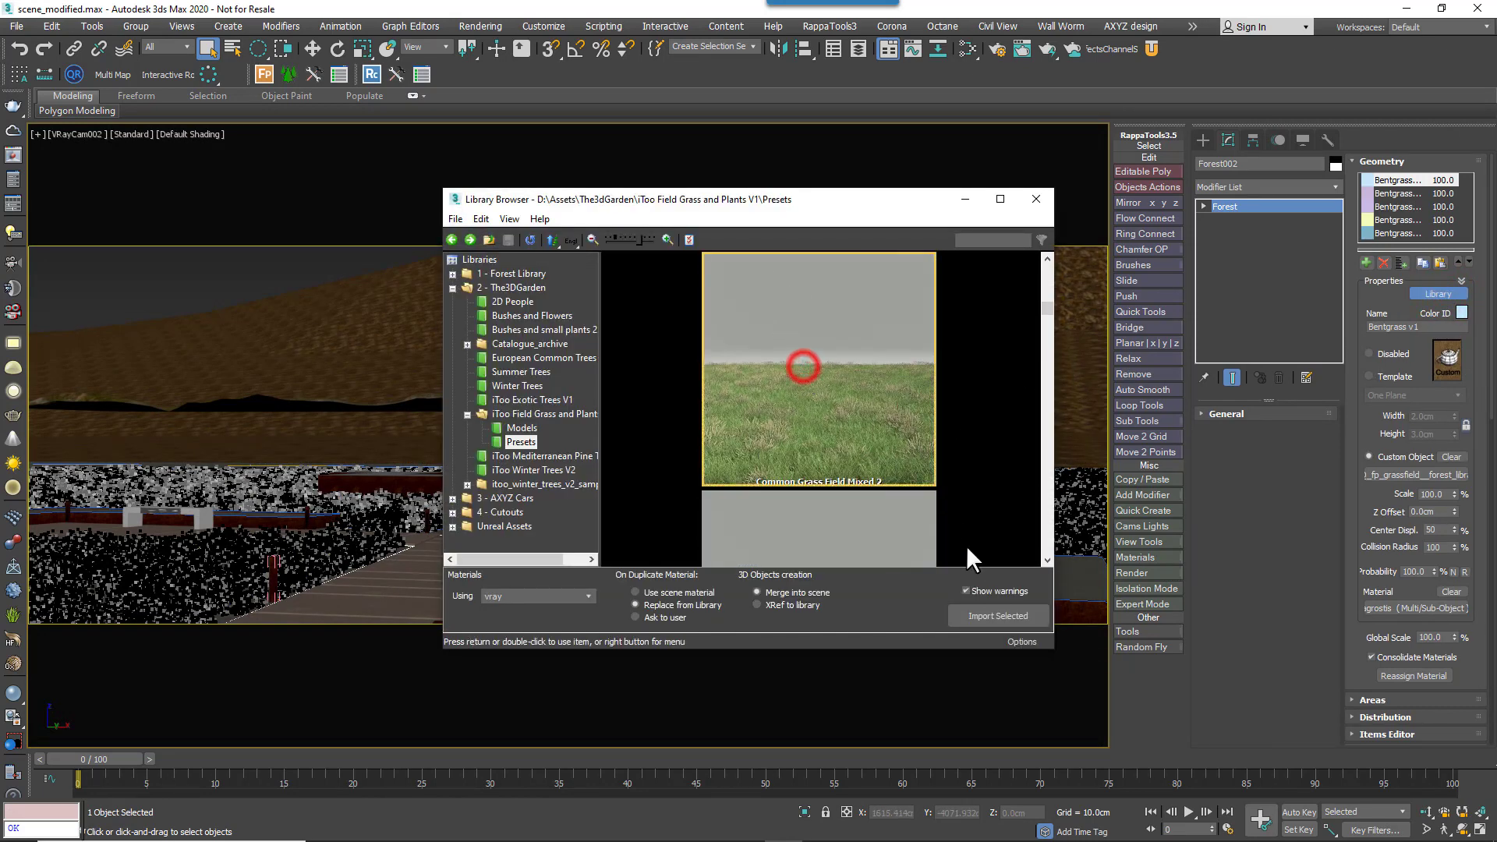
{"action": "left_click", "coordinate": [1026, 616]}
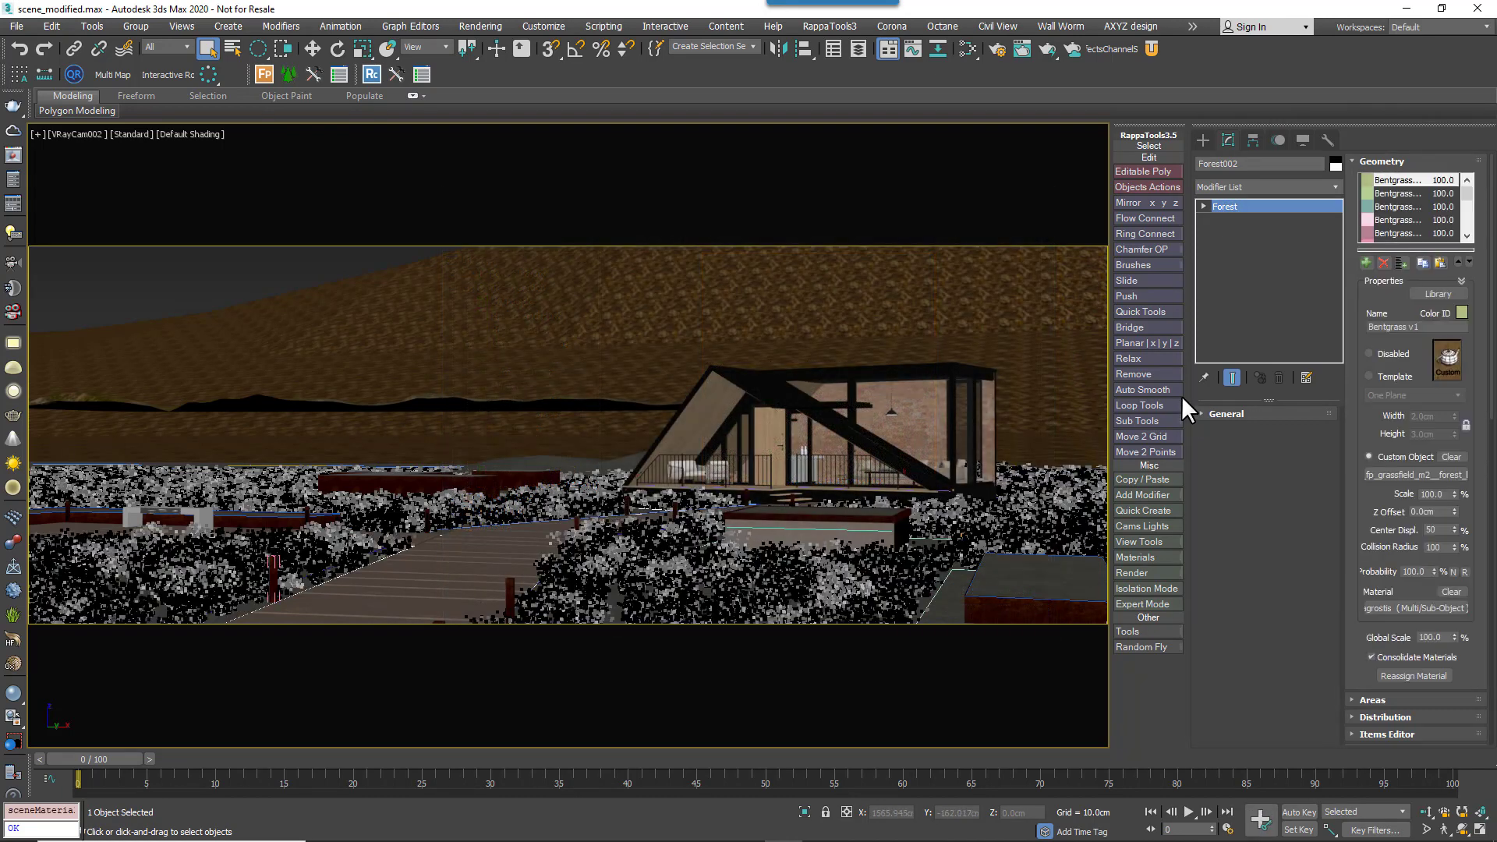
{"action": "left_click", "coordinate": [1231, 451]}
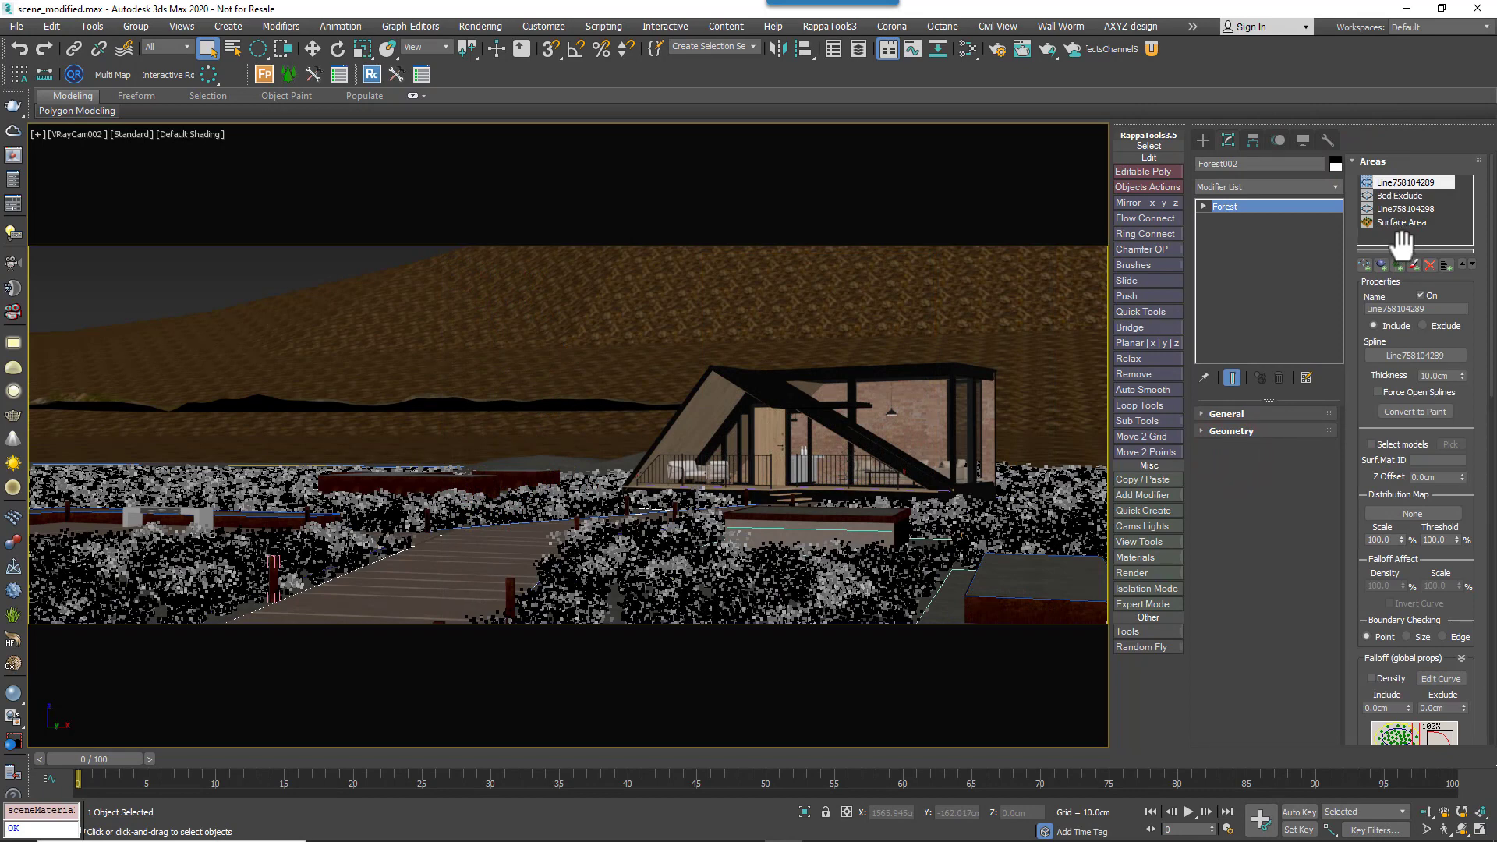
- Delete Koeleria v1 through the last Oreochloa entry from Forest002's geometry list, keeping five Bentgrass models
{"action": "left_click", "coordinate": [1366, 164]}
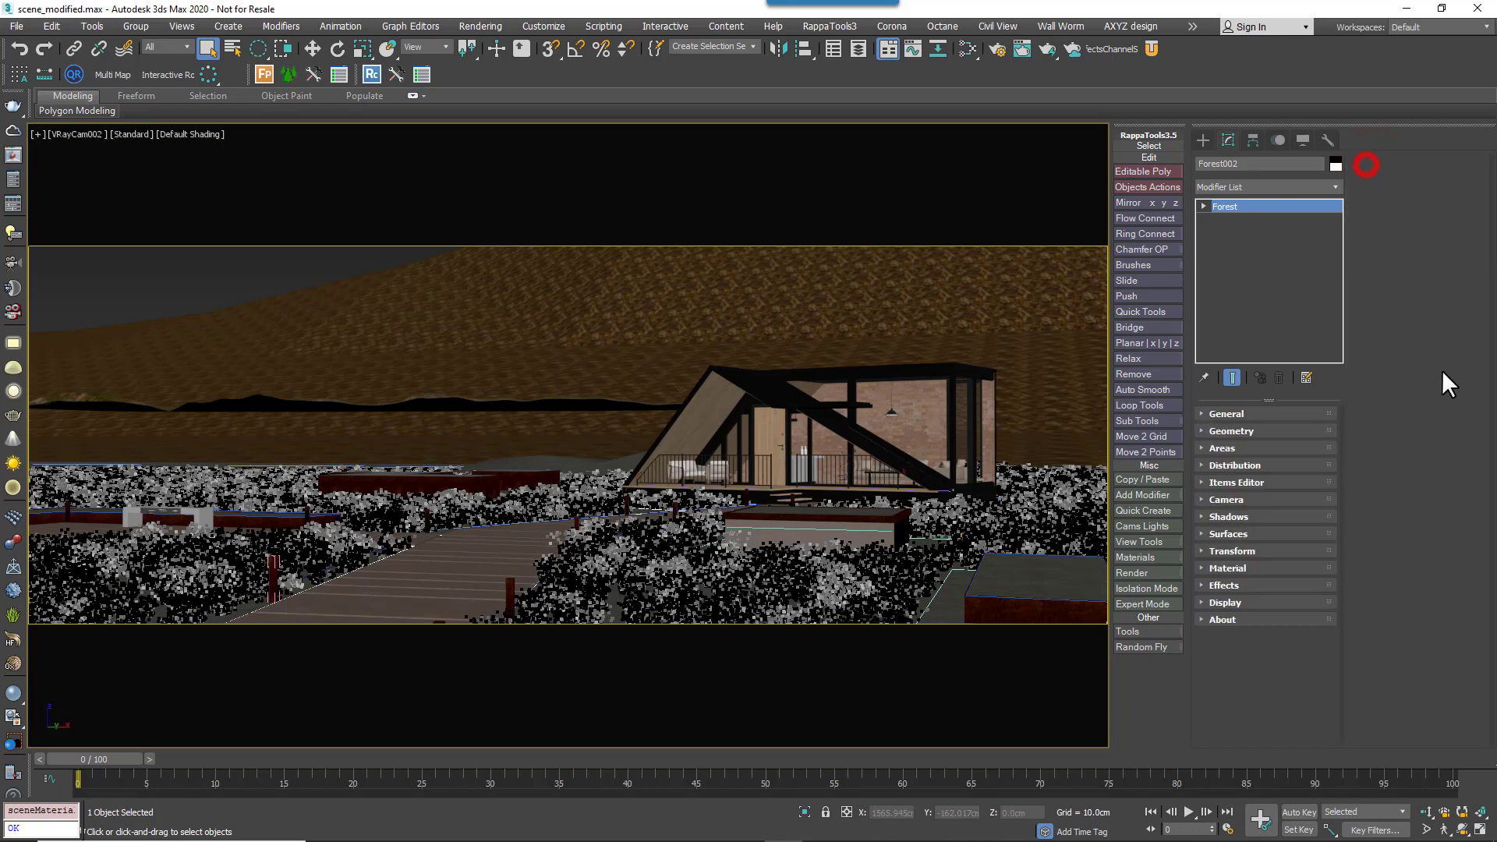
{"action": "left_click", "coordinate": [1239, 432]}
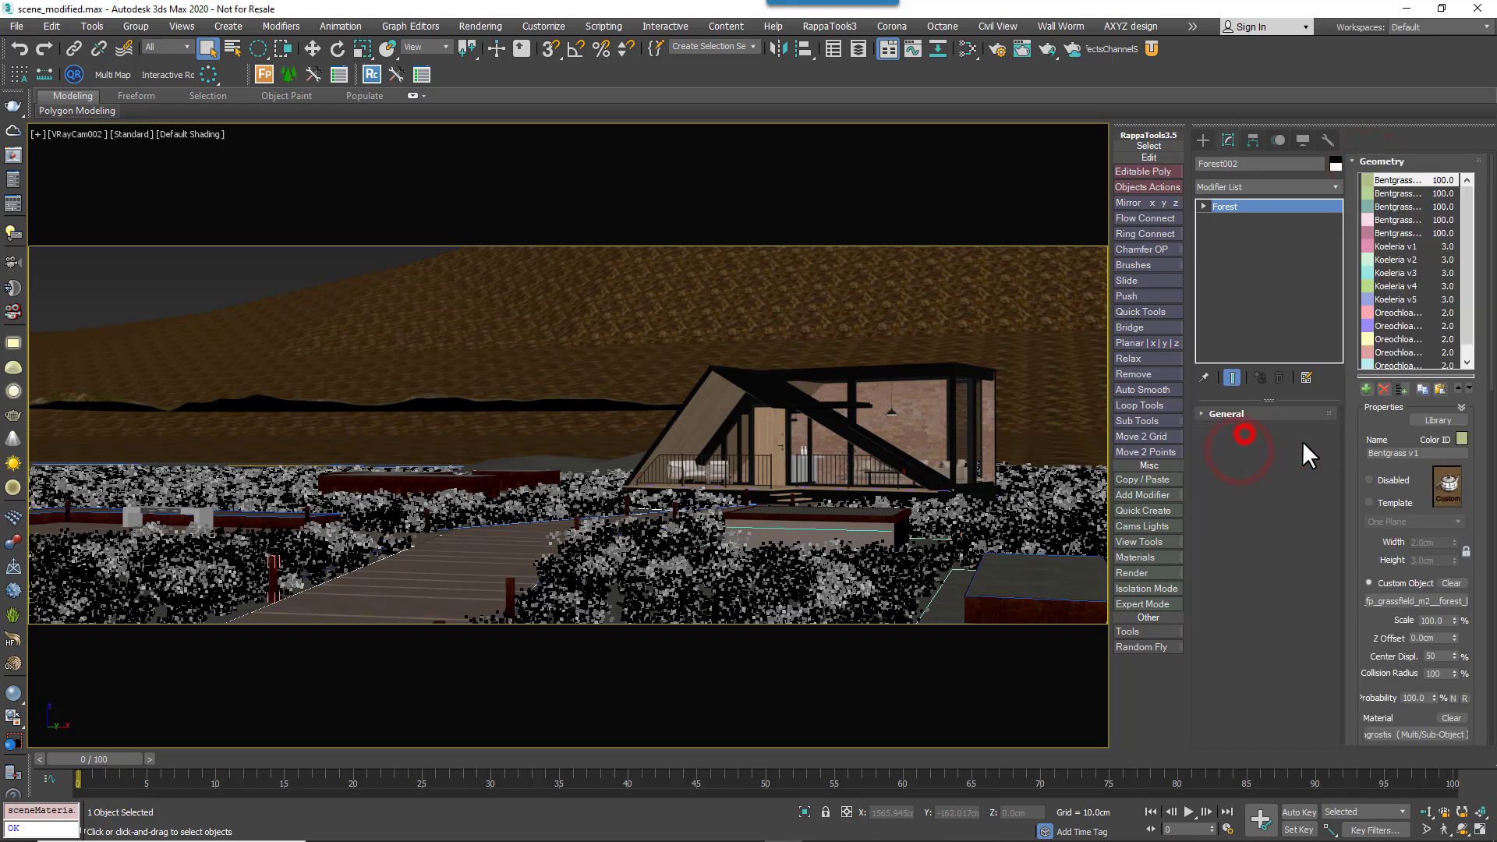
{"action": "left_click", "coordinate": [1386, 248]}
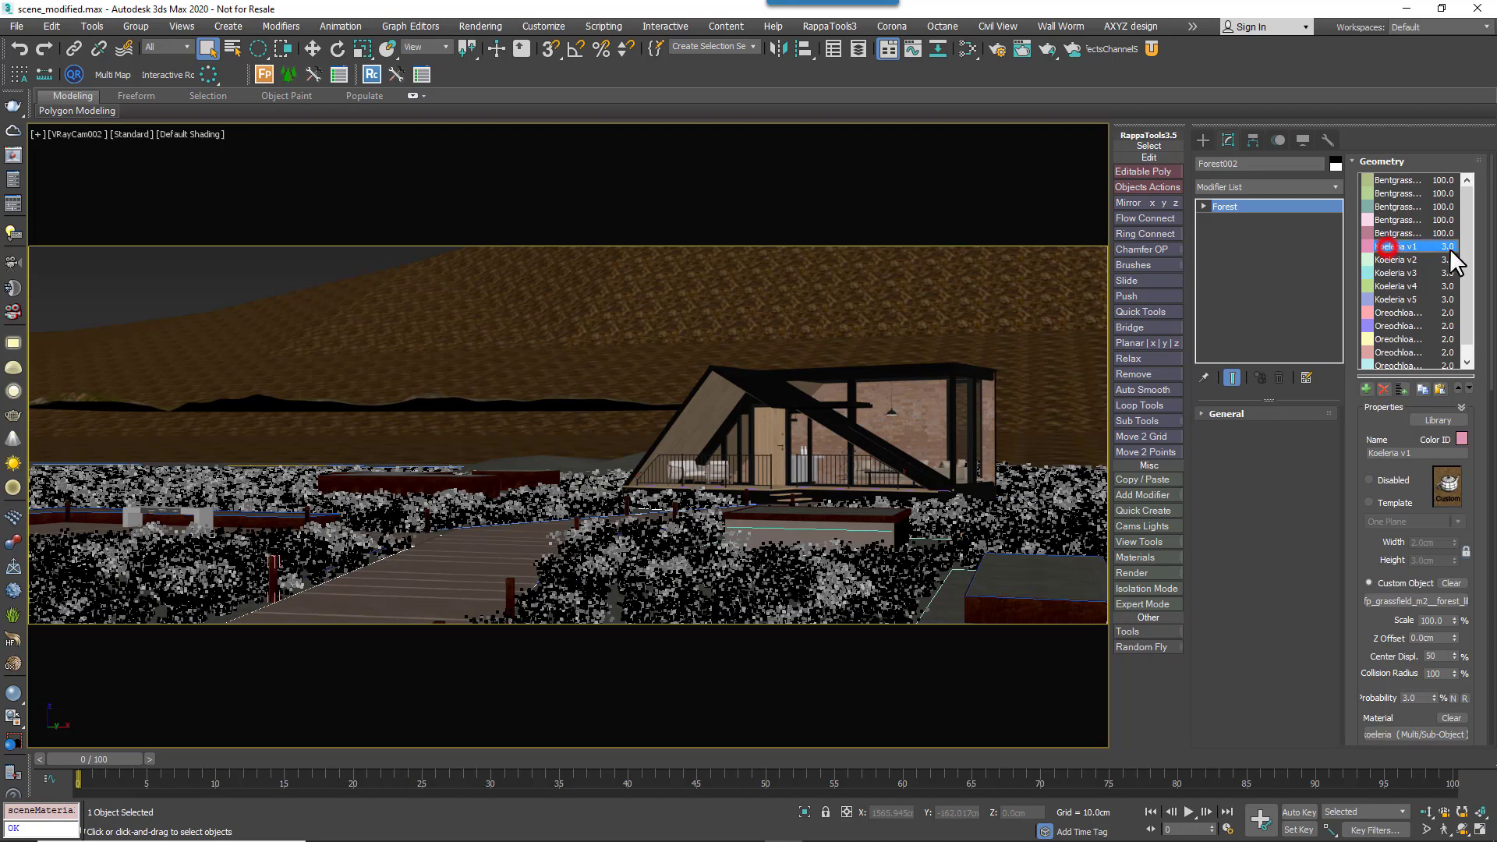
{"action": "scroll", "coordinate": [1404, 328], "scroll_direction": "down", "scroll_amount": 1}
{"action": "left_click", "coordinate": [1378, 351], "text": "shift"}
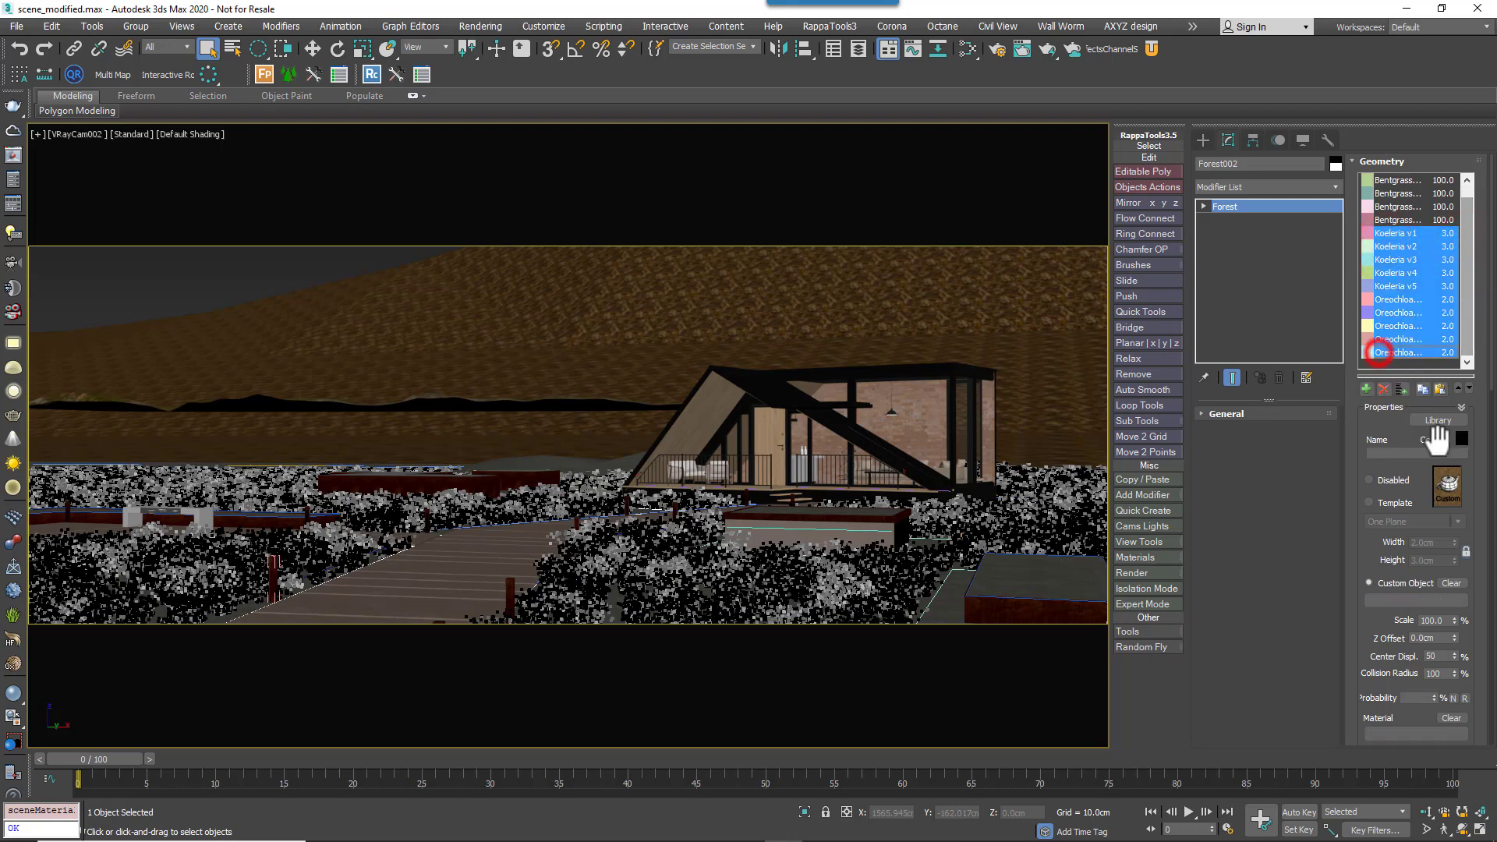
{"action": "left_click", "coordinate": [1383, 390]}
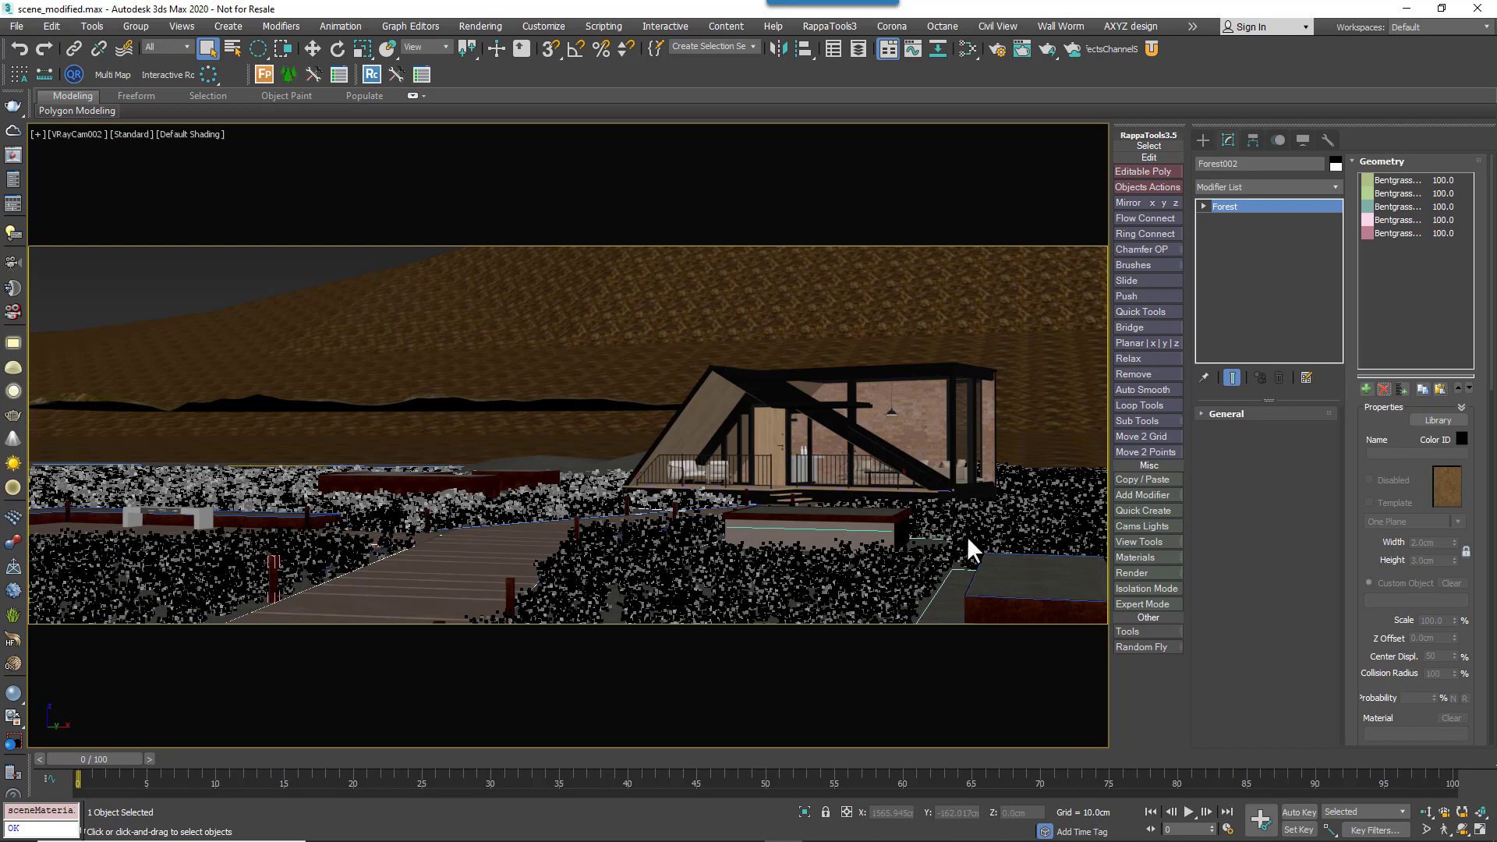
- Start a new Forest Pro scatter and browse library presets, trying Oreochloa and Phalaris
{"action": "left_click", "coordinate": [1266, 356]}
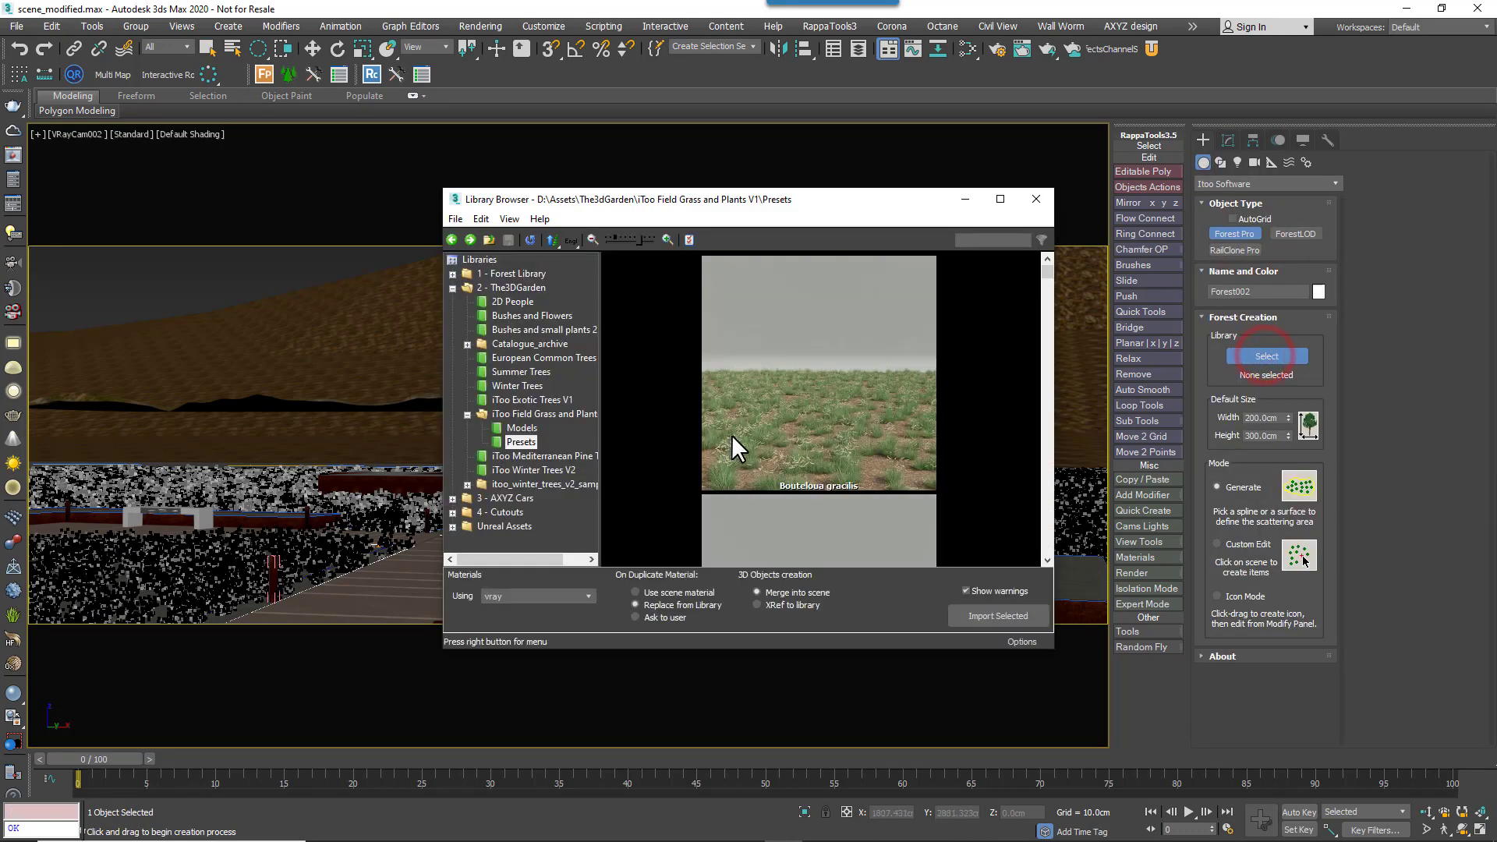
{"action": "left_click_drag", "start_coordinate": [1054, 648], "coordinate": [1363, 791]}
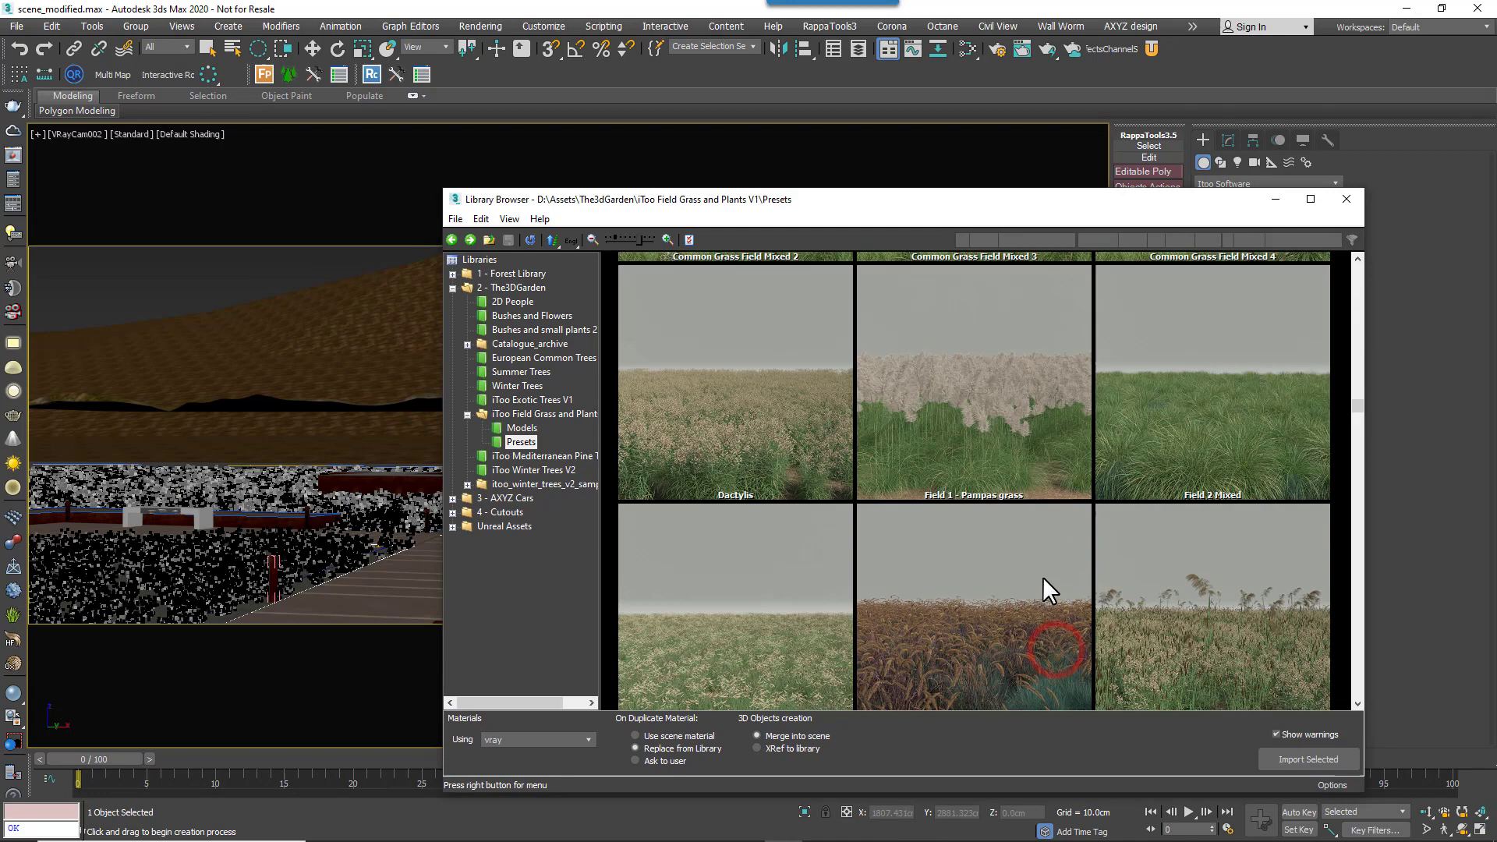
{"action": "scroll", "coordinate": [1032, 560], "scroll_direction": "down", "scroll_amount": 5}
{"action": "scroll", "coordinate": [1031, 560], "scroll_direction": "down", "scroll_amount": 3}
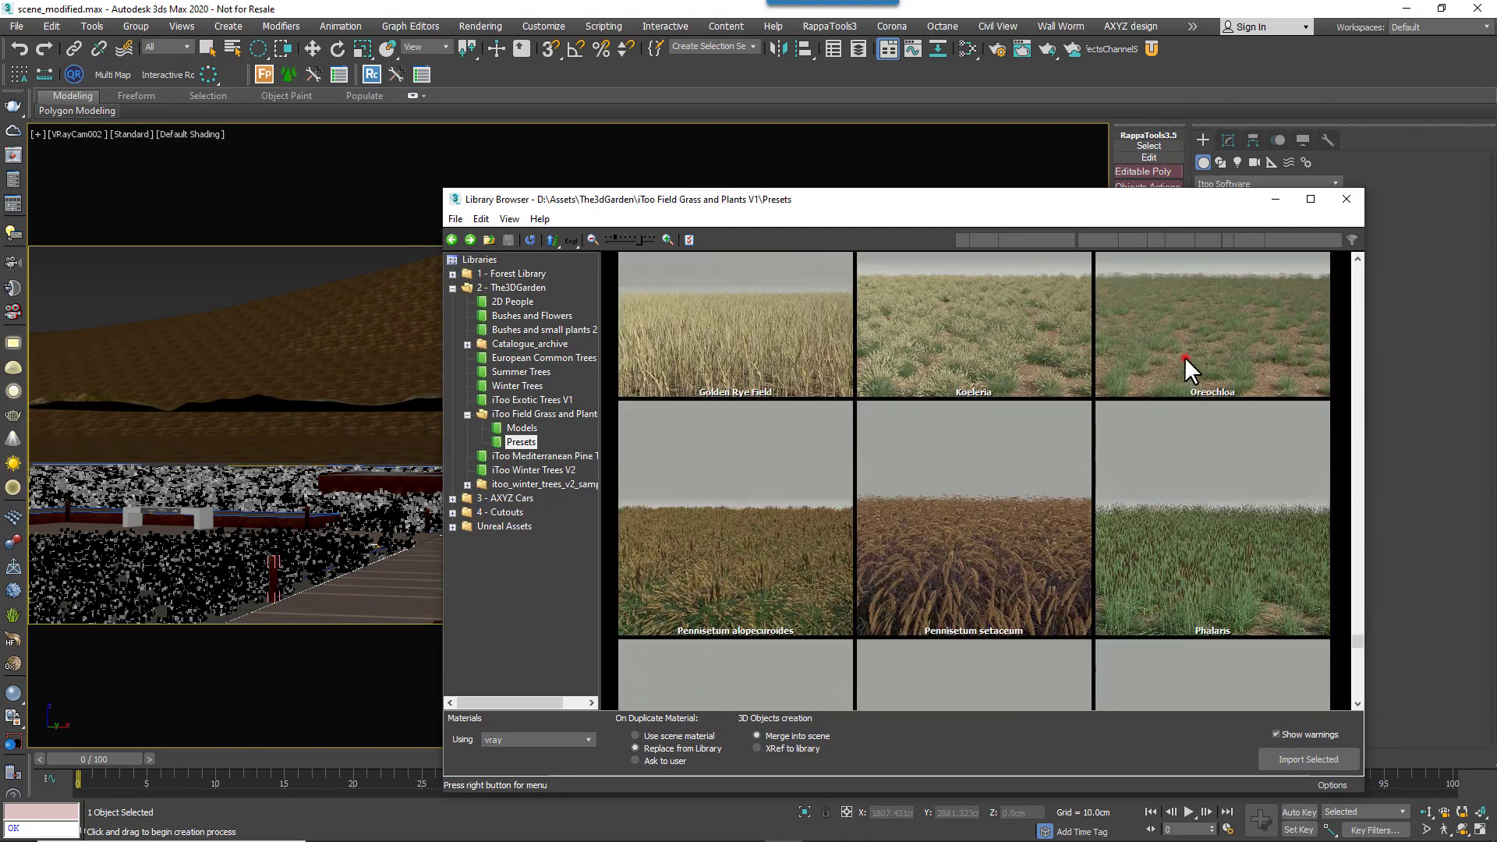
{"action": "left_click", "coordinate": [1185, 357]}
{"action": "double_click", "coordinate": [1256, 553]}
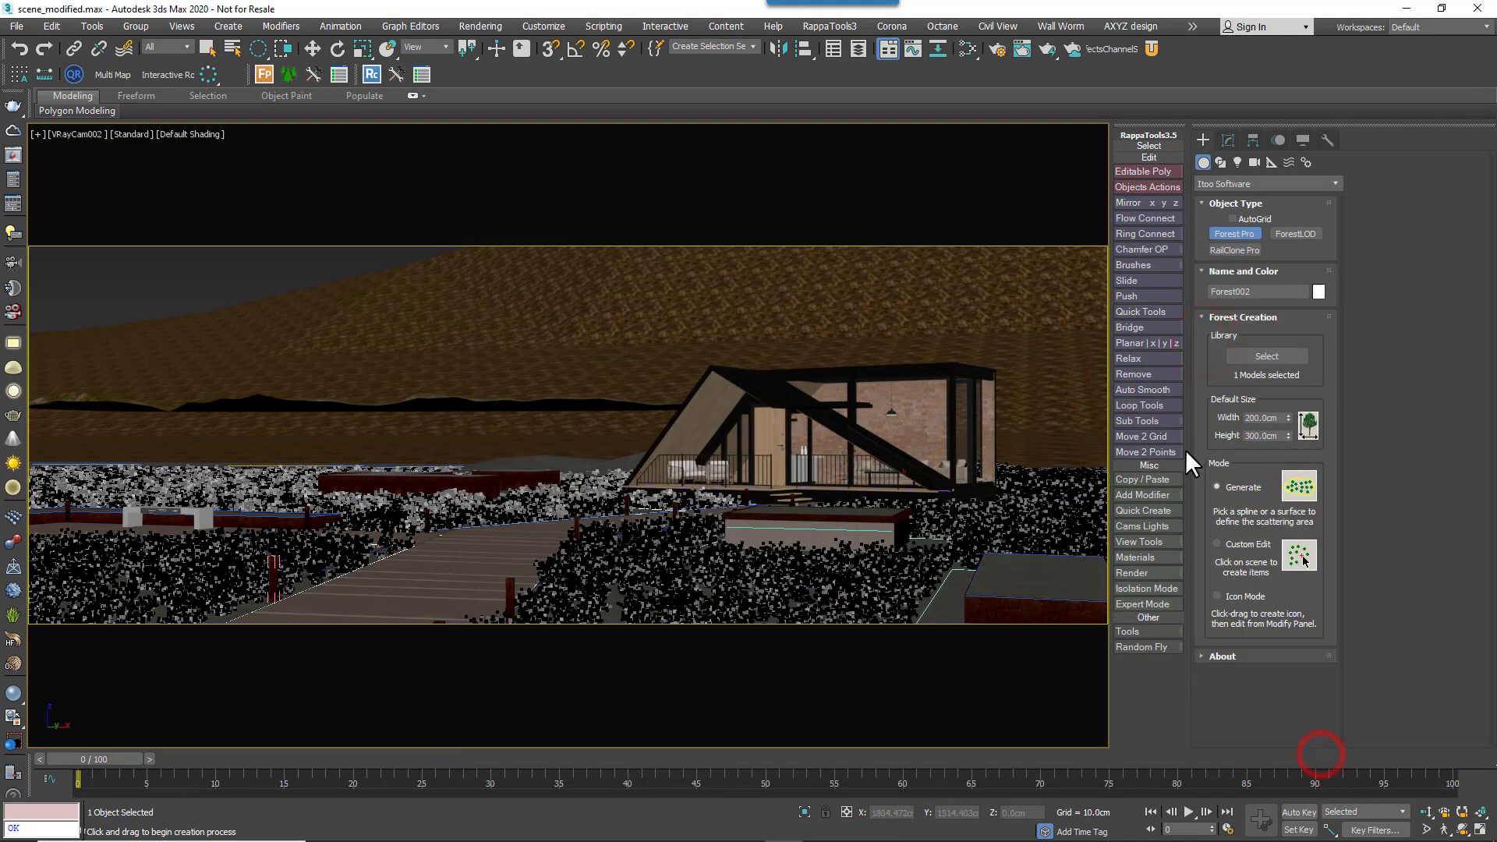
{"action": "left_click", "coordinate": [822, 511]}
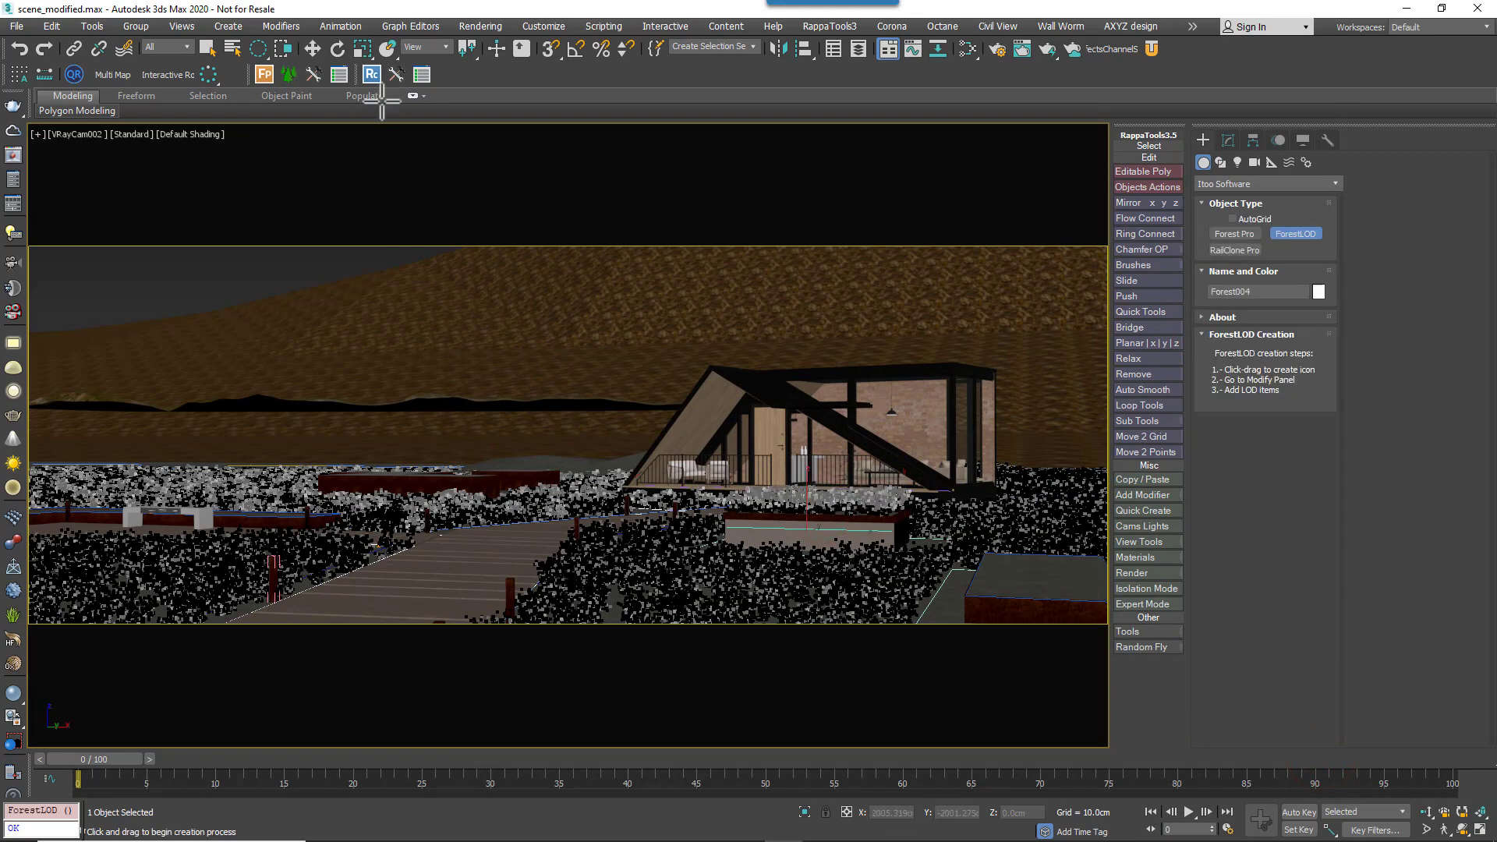
- In Forest Lister, show the FP_Oreochloa, FP_Pennisetum setaceum and FP_Sesleria caerulea scatters
{"action": "left_click", "coordinate": [341, 75]}
{"action": "left_click", "coordinate": [566, 239]}
{"action": "left_click", "coordinate": [565, 256]}
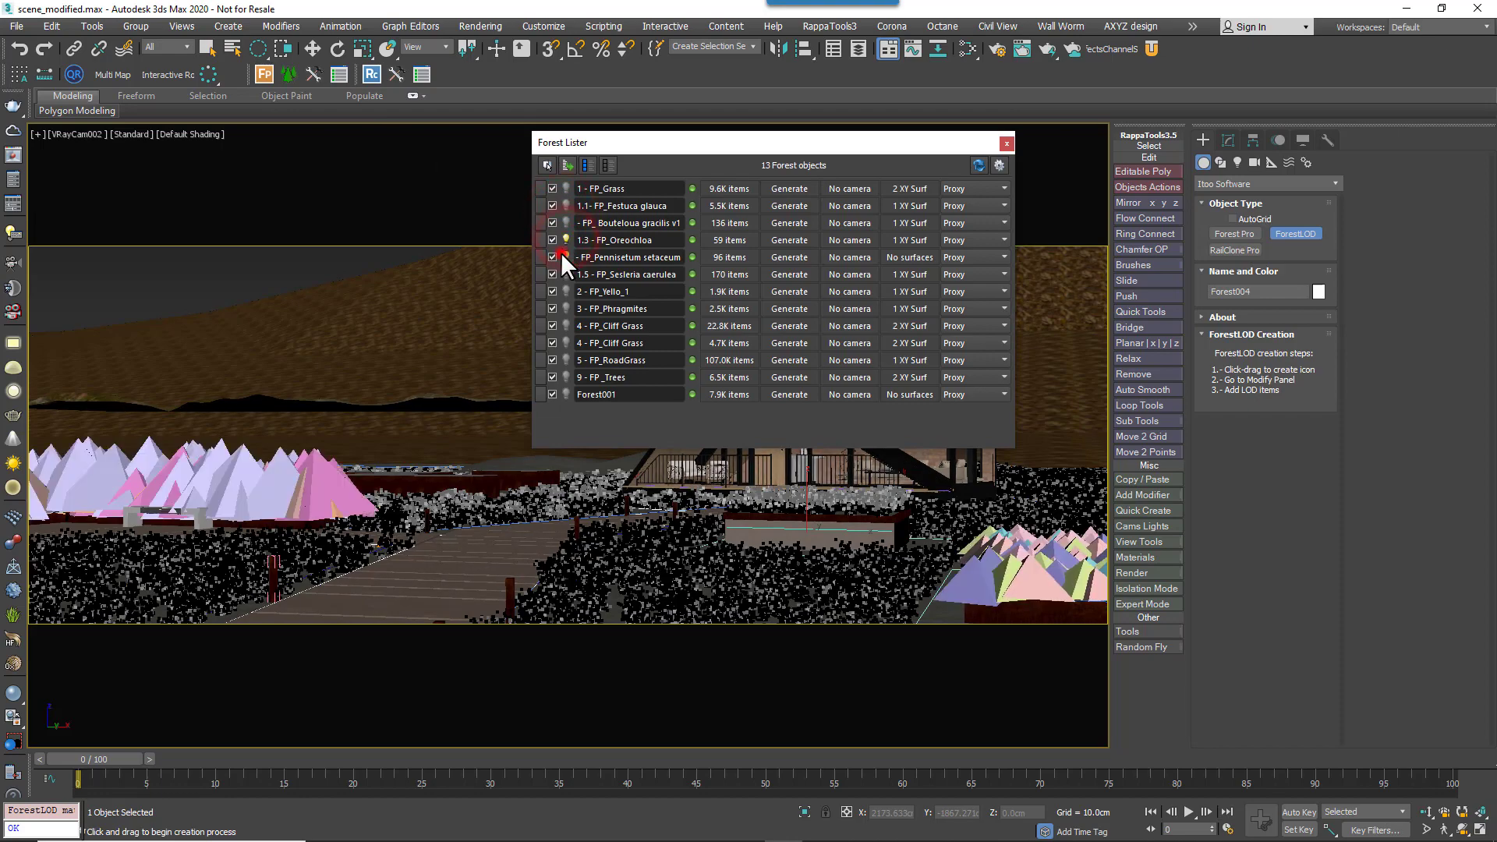
{"action": "left_click", "coordinate": [565, 274]}
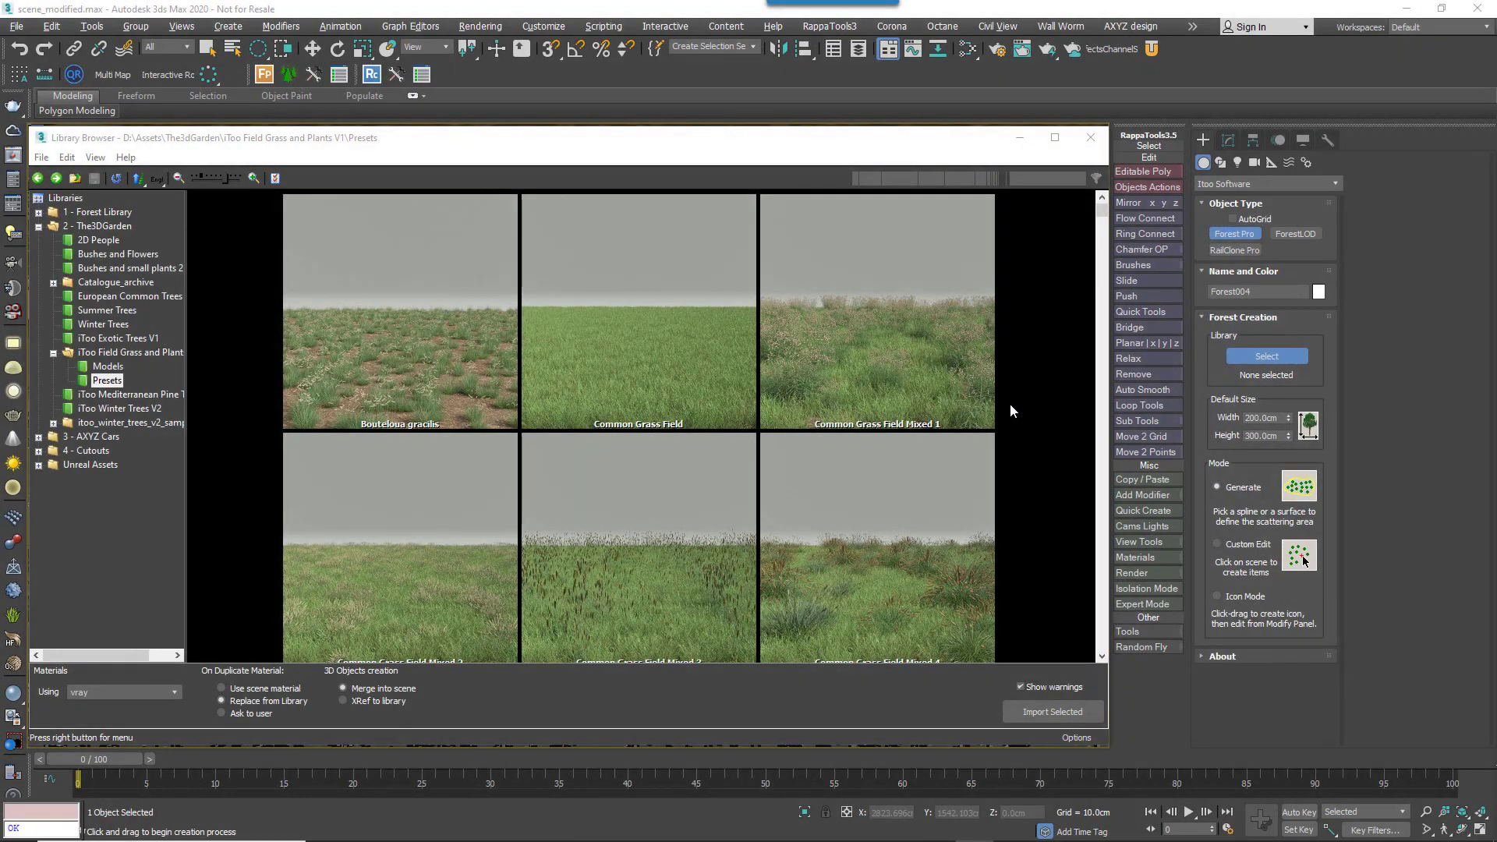
- Try Bouteloua gracilis, Golden Phragmites Field, Phalaris, Phleum and Rye Field presets, loading the last into Forest004
{"action": "left_click", "coordinate": [380, 395]}
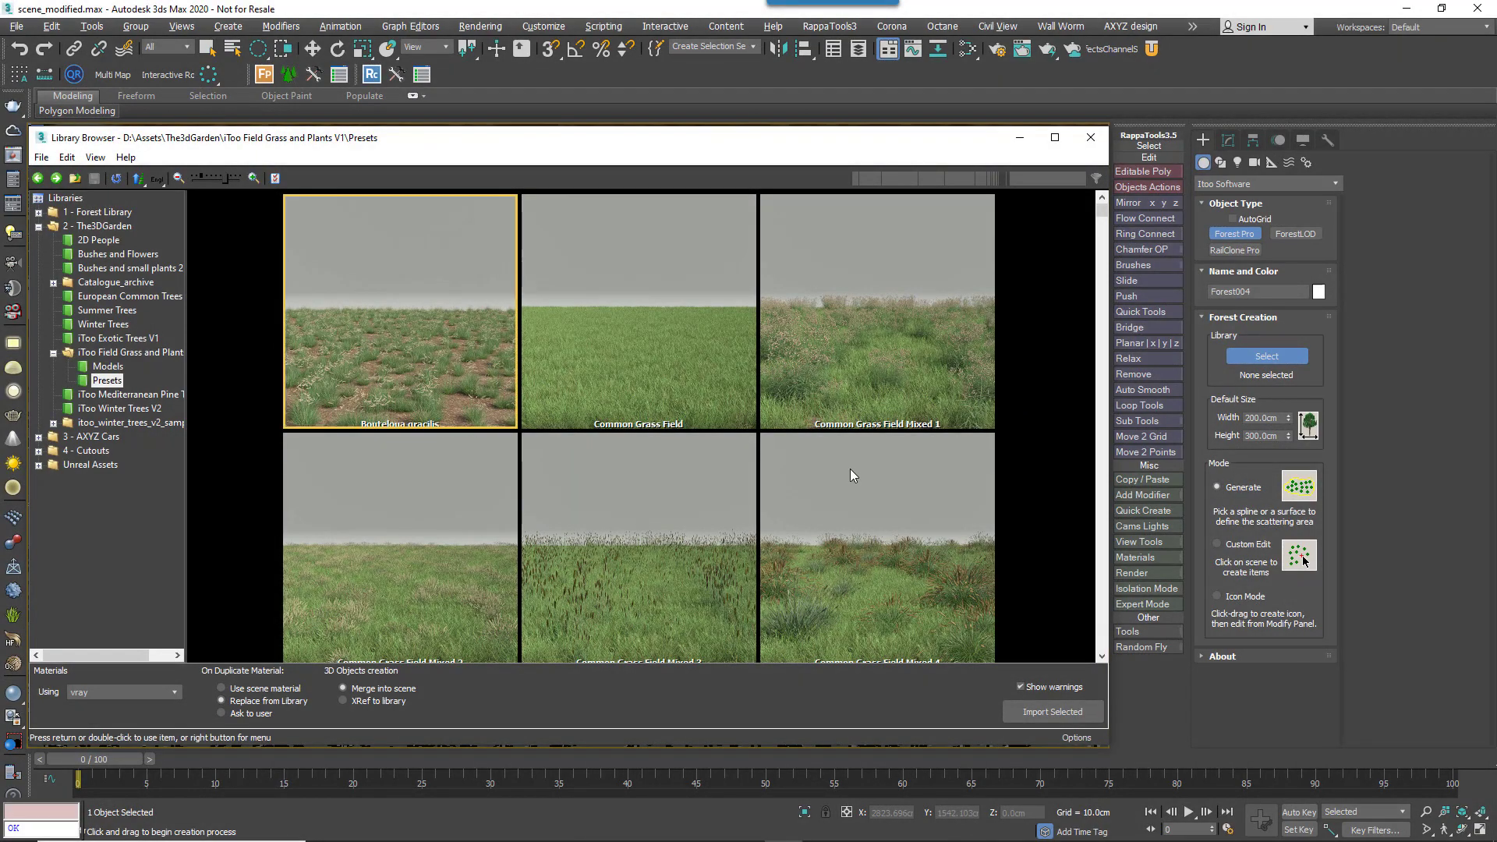
{"action": "scroll", "coordinate": [851, 472], "scroll_direction": "down", "scroll_amount": 5}
{"action": "scroll", "coordinate": [851, 472], "scroll_direction": "down", "scroll_amount": 4}
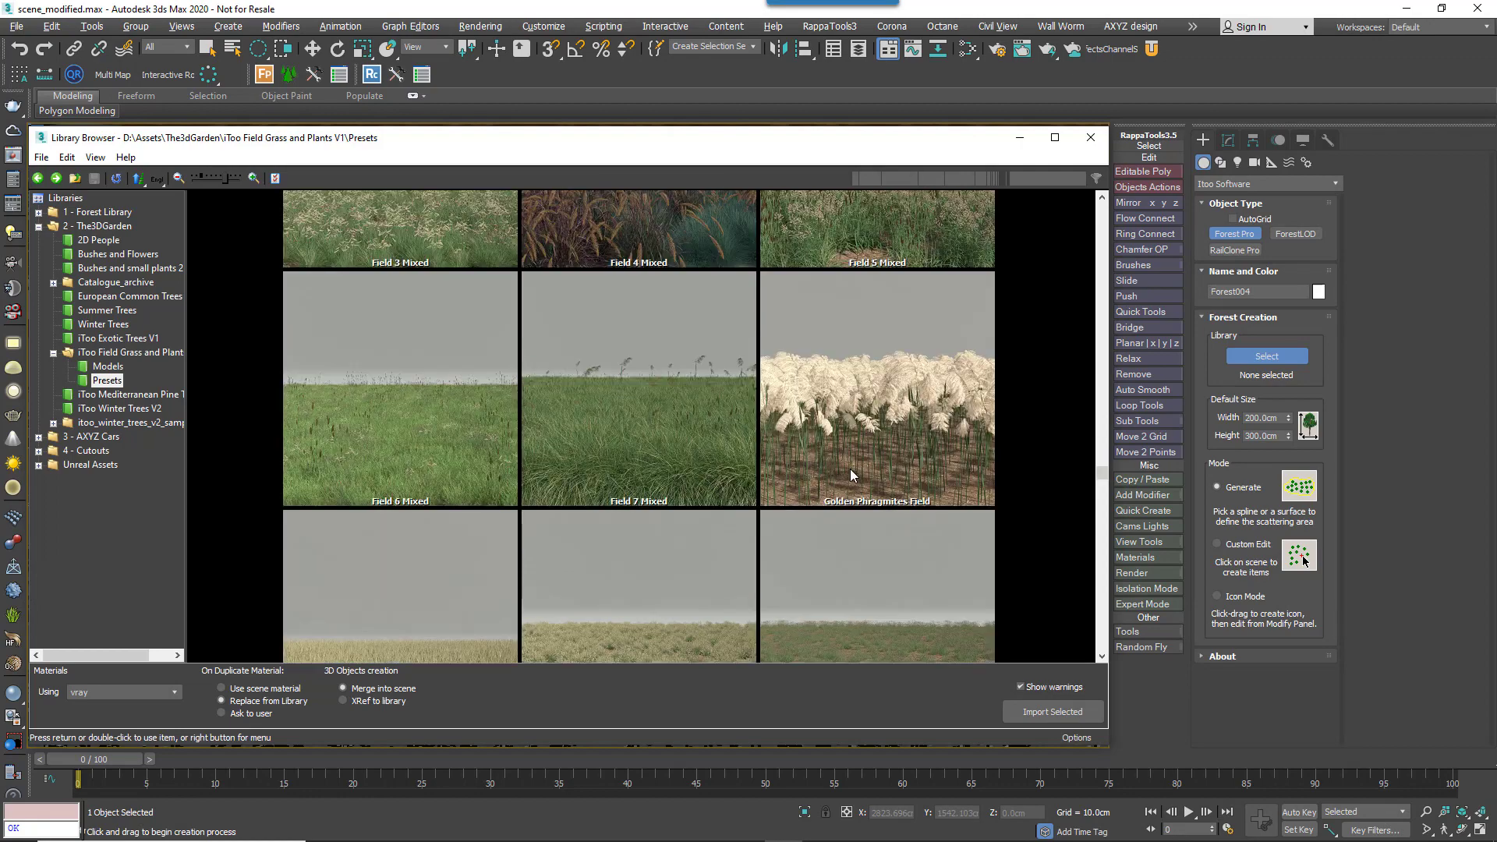
{"action": "left_click", "coordinate": [866, 431]}
{"action": "scroll", "coordinate": [880, 425], "scroll_direction": "down", "scroll_amount": 5}
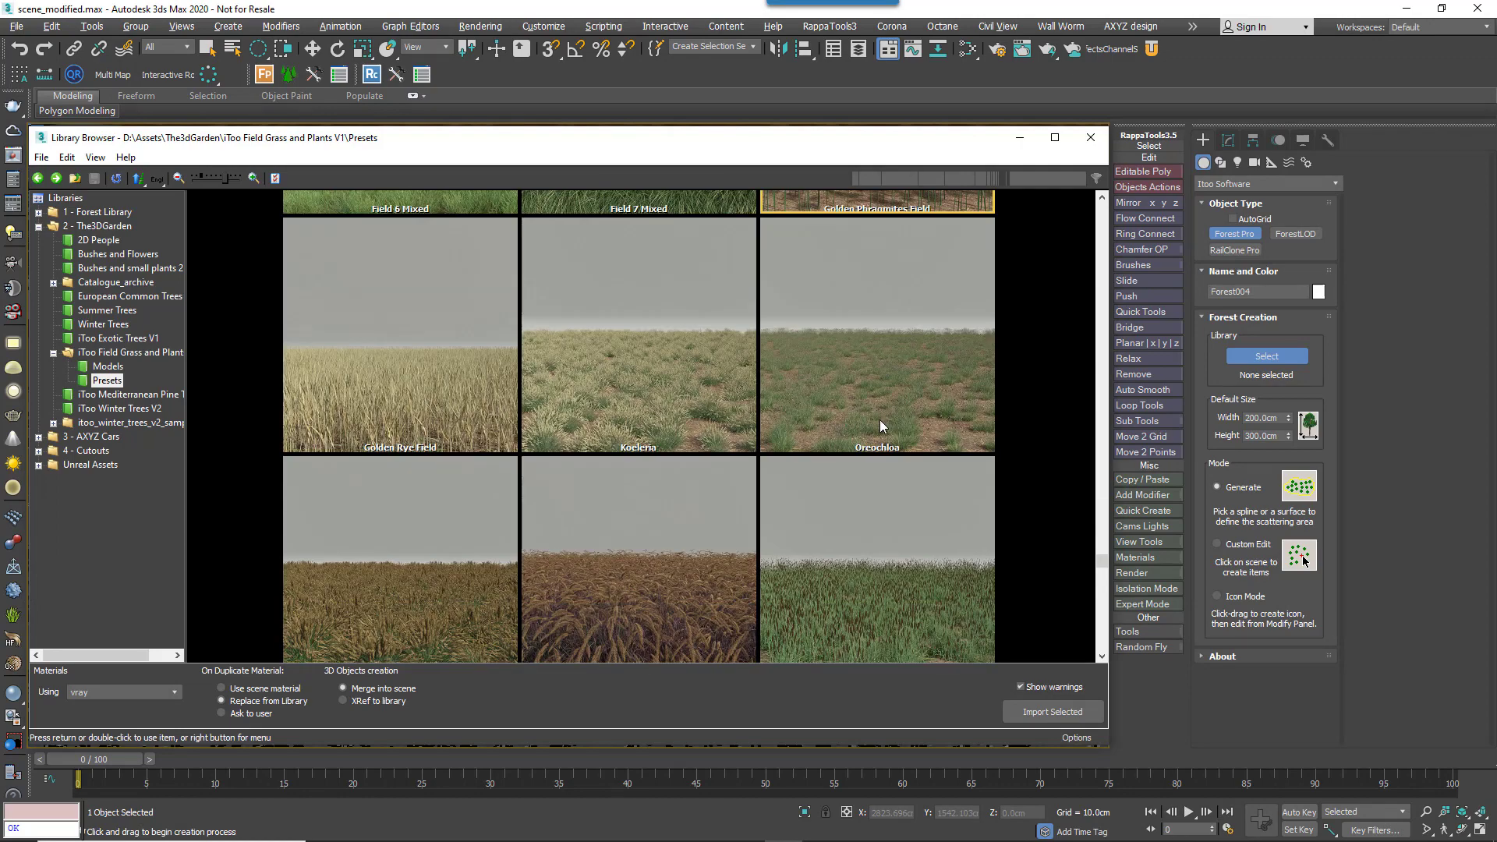
{"action": "left_click", "coordinate": [893, 352]}
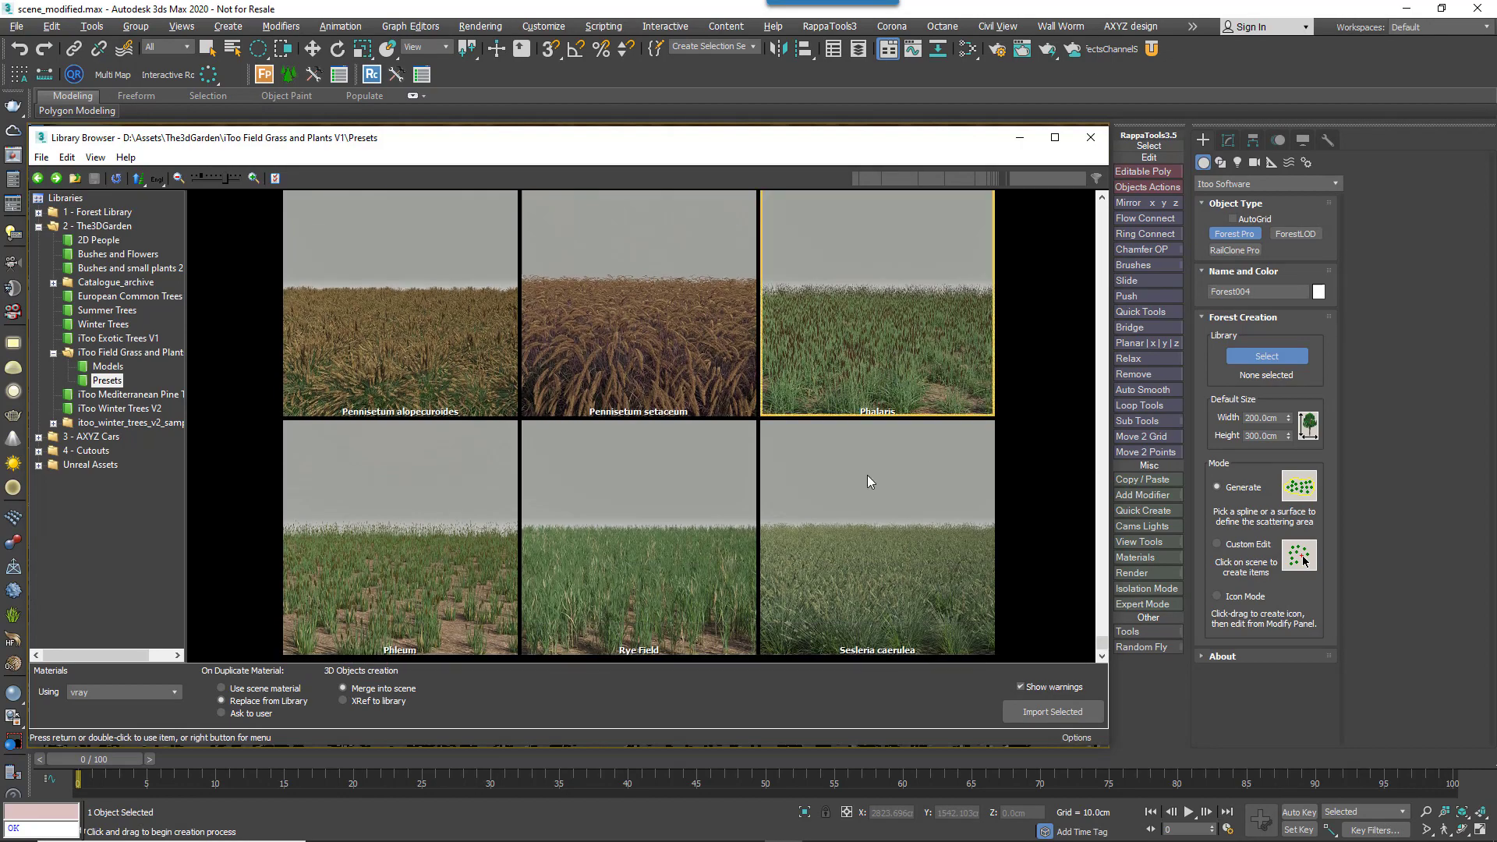
{"action": "left_click", "coordinate": [424, 564]}
{"action": "left_click", "coordinate": [586, 587]}
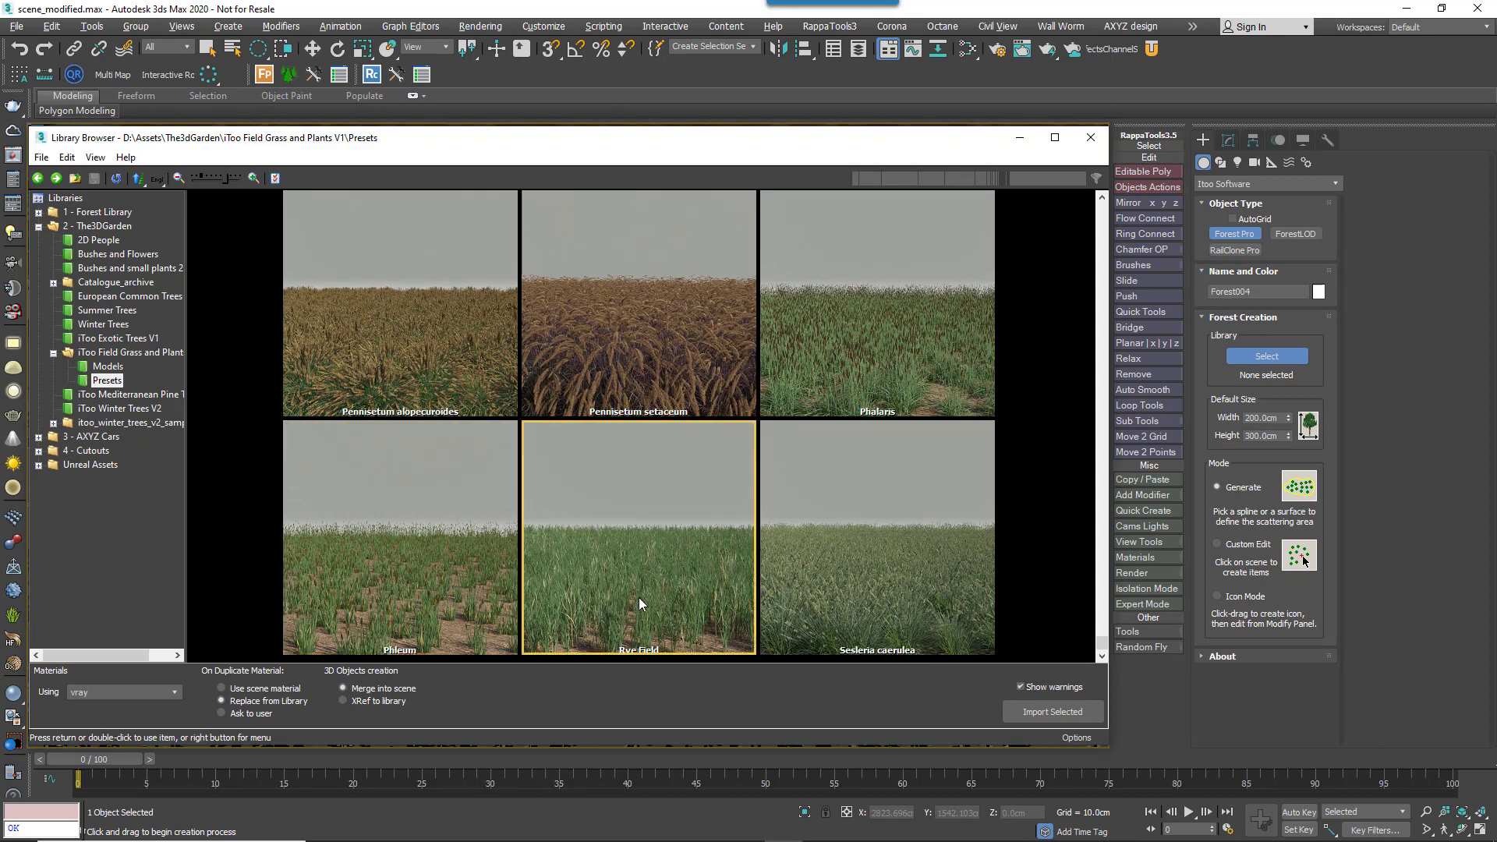
{"action": "left_click", "coordinate": [1096, 141]}
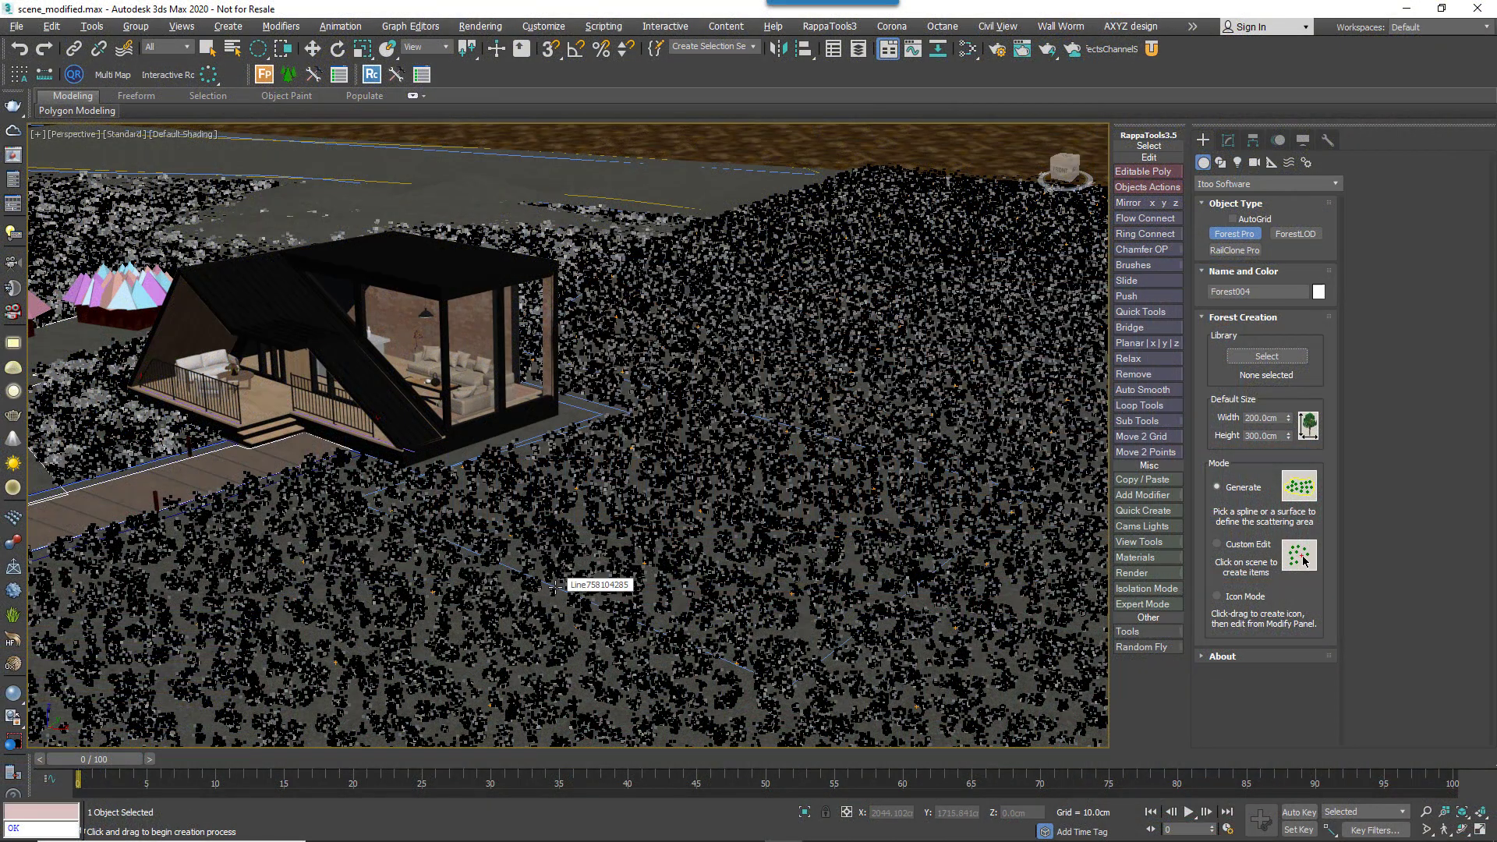
- Scatter Forest005 inside spline Line758104285 and import the Phleum grass preset as its plants
{"action": "left_click", "coordinate": [554, 586]}
{"action": "key", "text": "F3"}
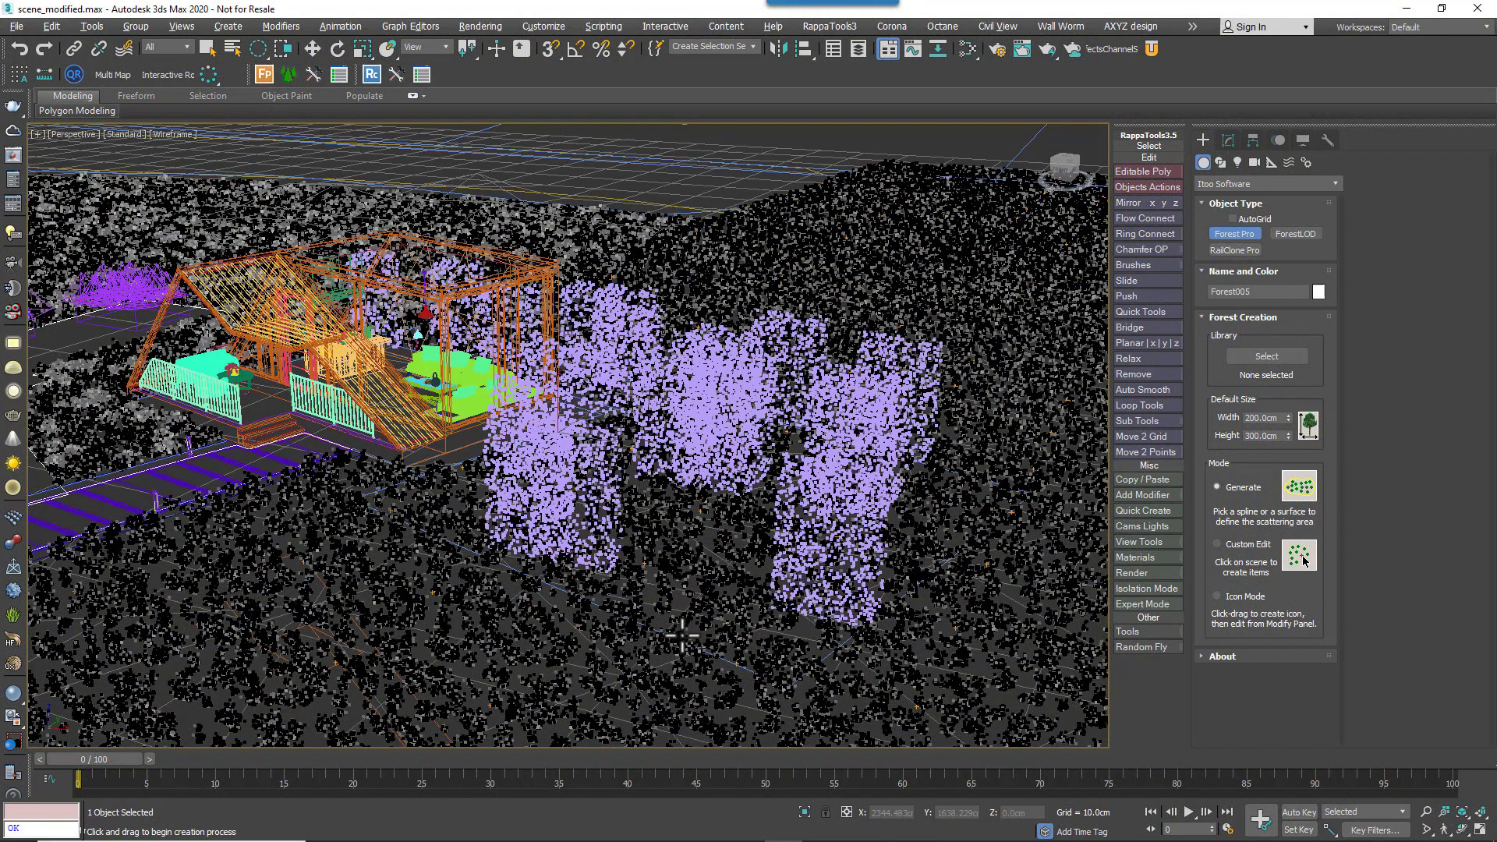
{"action": "left_click", "coordinate": [1230, 141]}
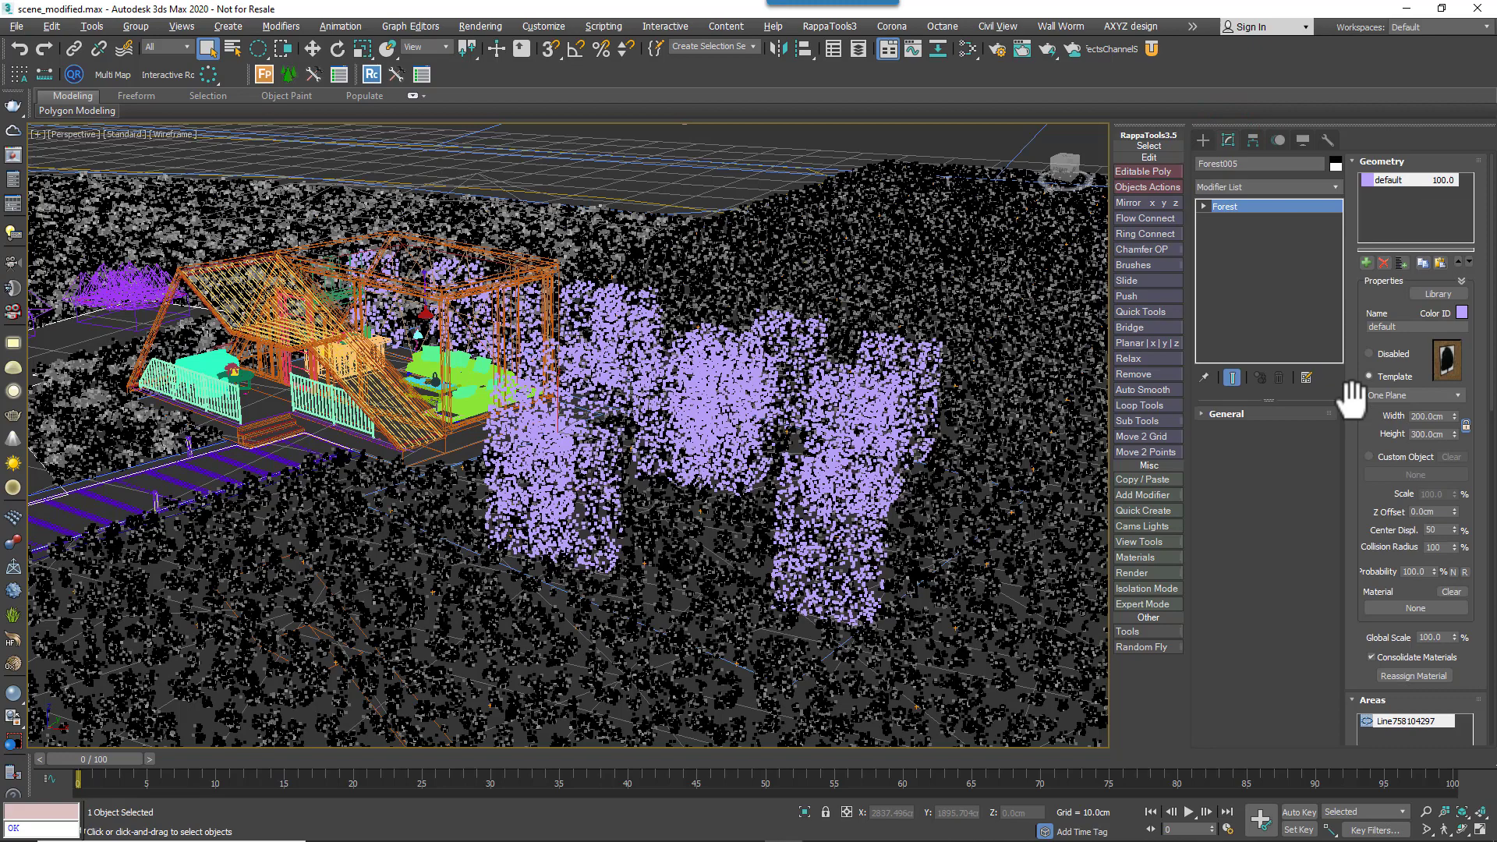
{"action": "left_click", "coordinate": [1433, 294]}
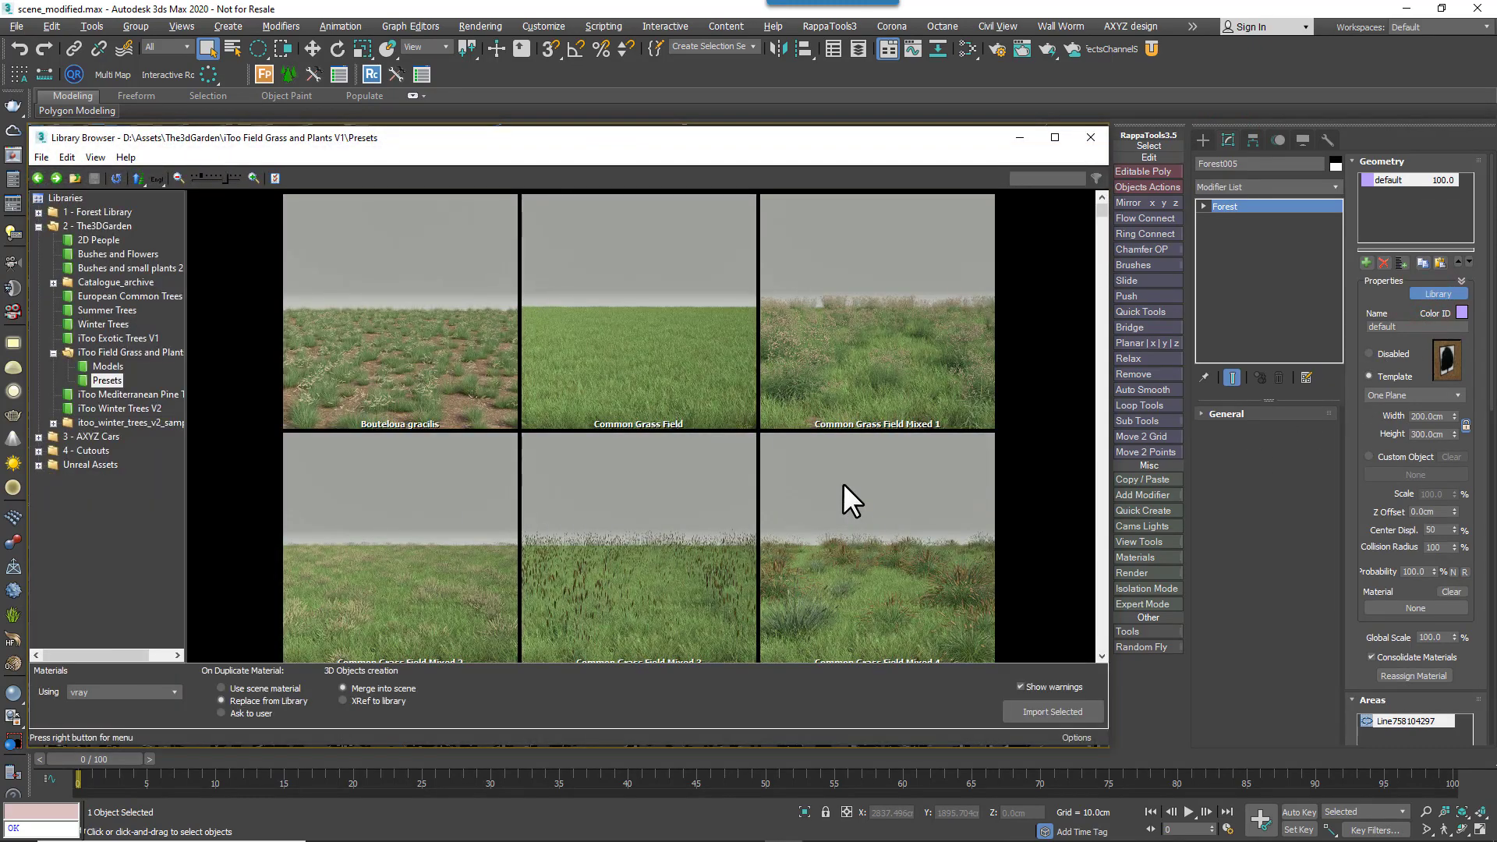
{"action": "left_click_drag", "start_coordinate": [1105, 206], "coordinate": [1110, 656]}
{"action": "left_click", "coordinate": [404, 574]}
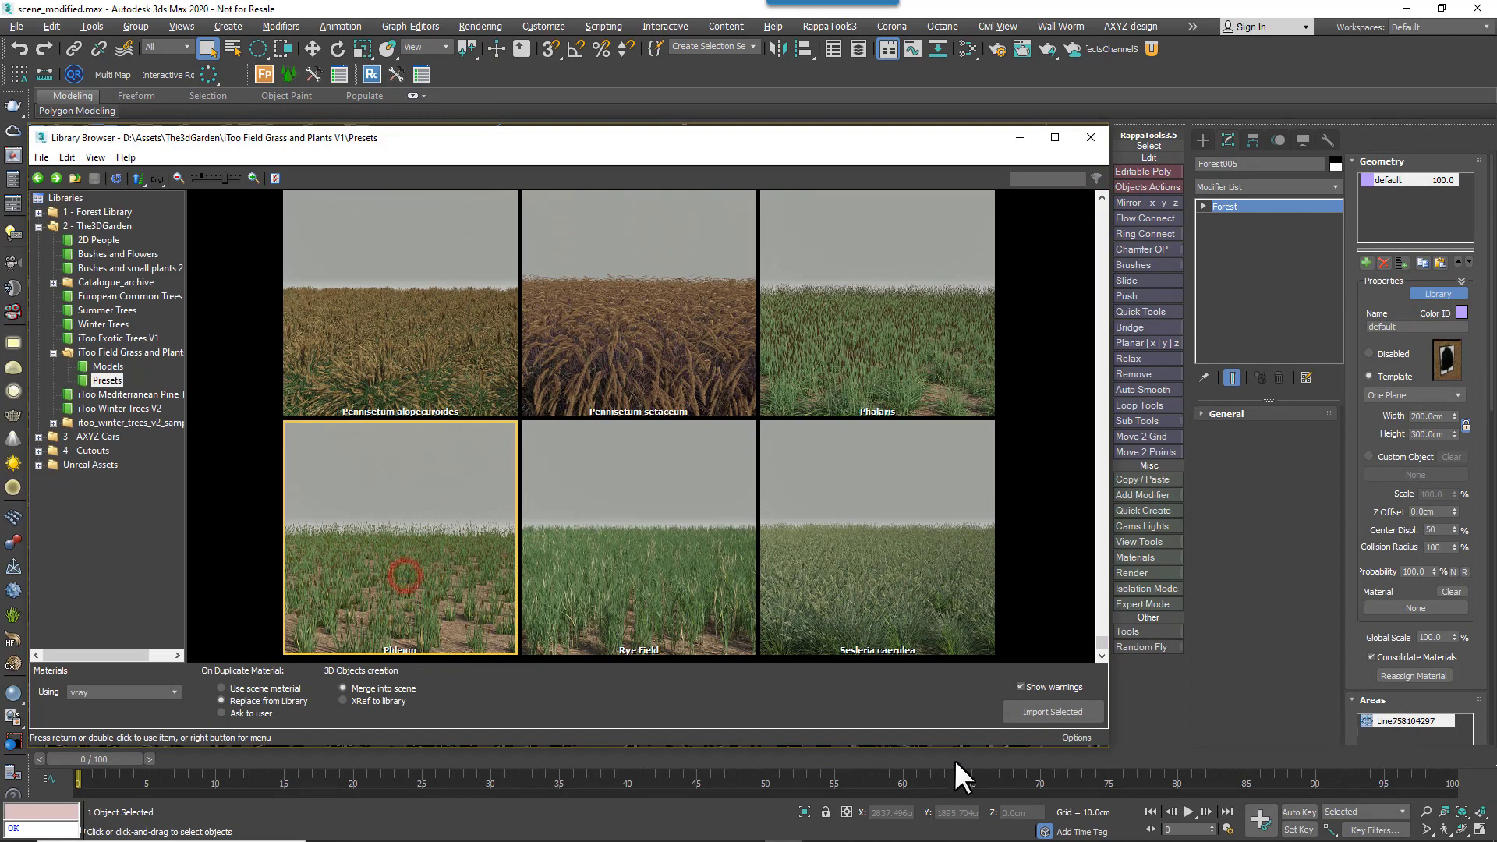
{"action": "left_click", "coordinate": [1022, 714]}
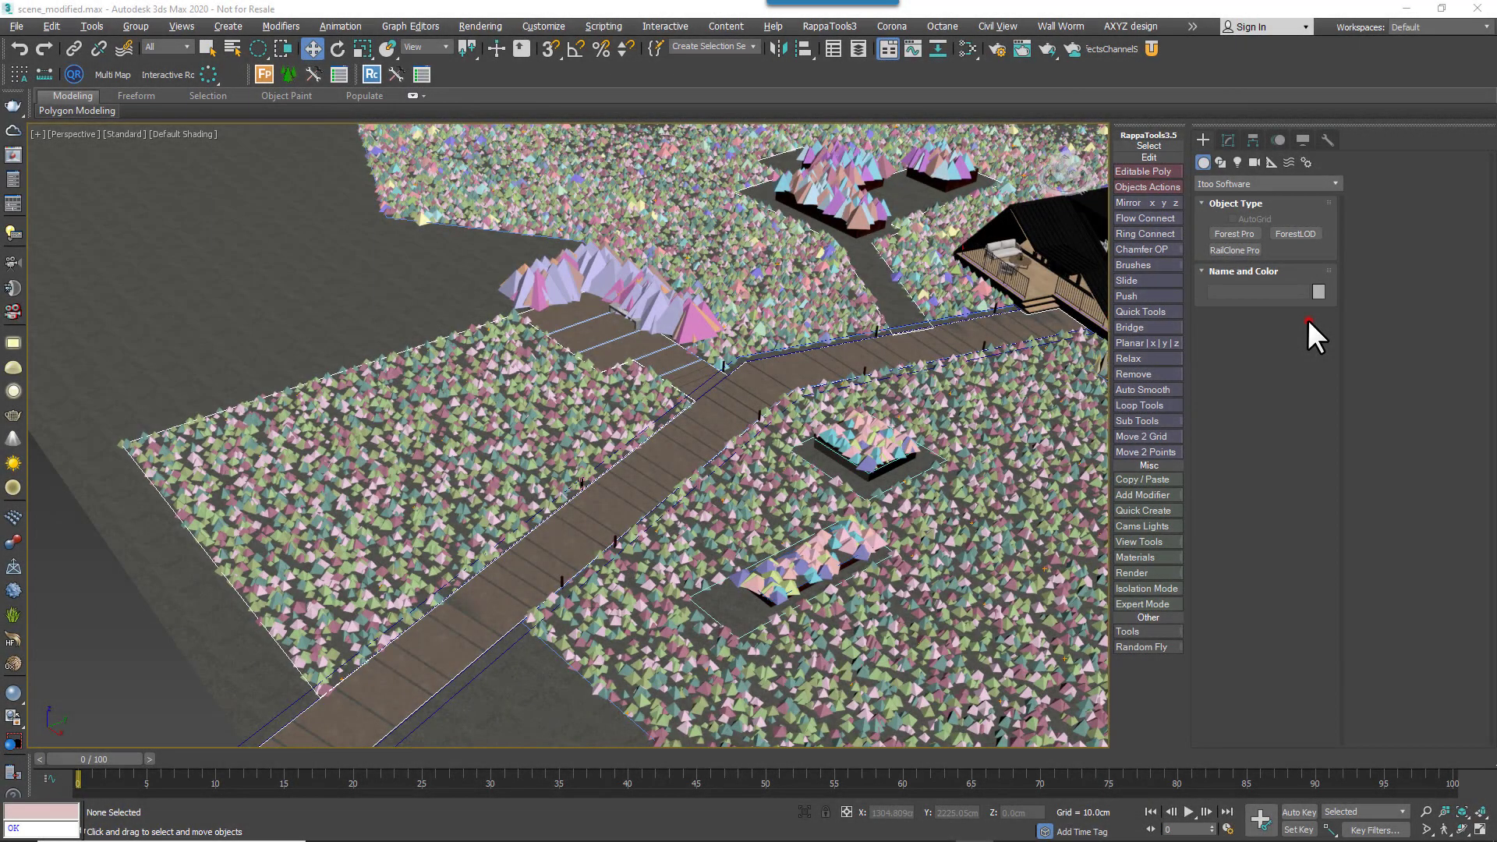
- Create the Forest006 scatter over the ground and bring up its Geometry library browser
{"action": "left_click", "coordinate": [1308, 319]}
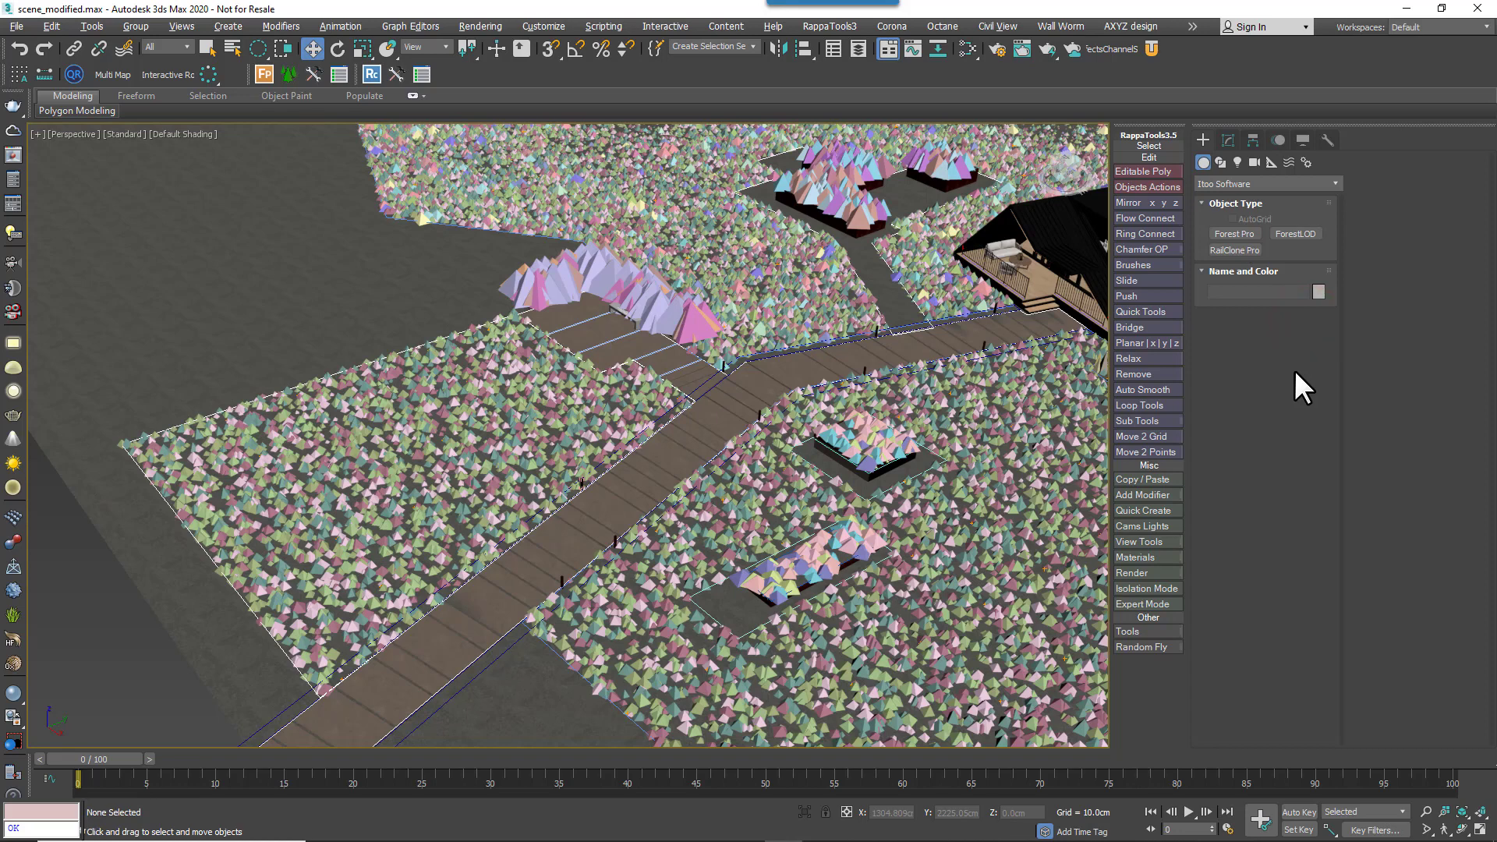
{"action": "left_click", "coordinate": [1231, 236]}
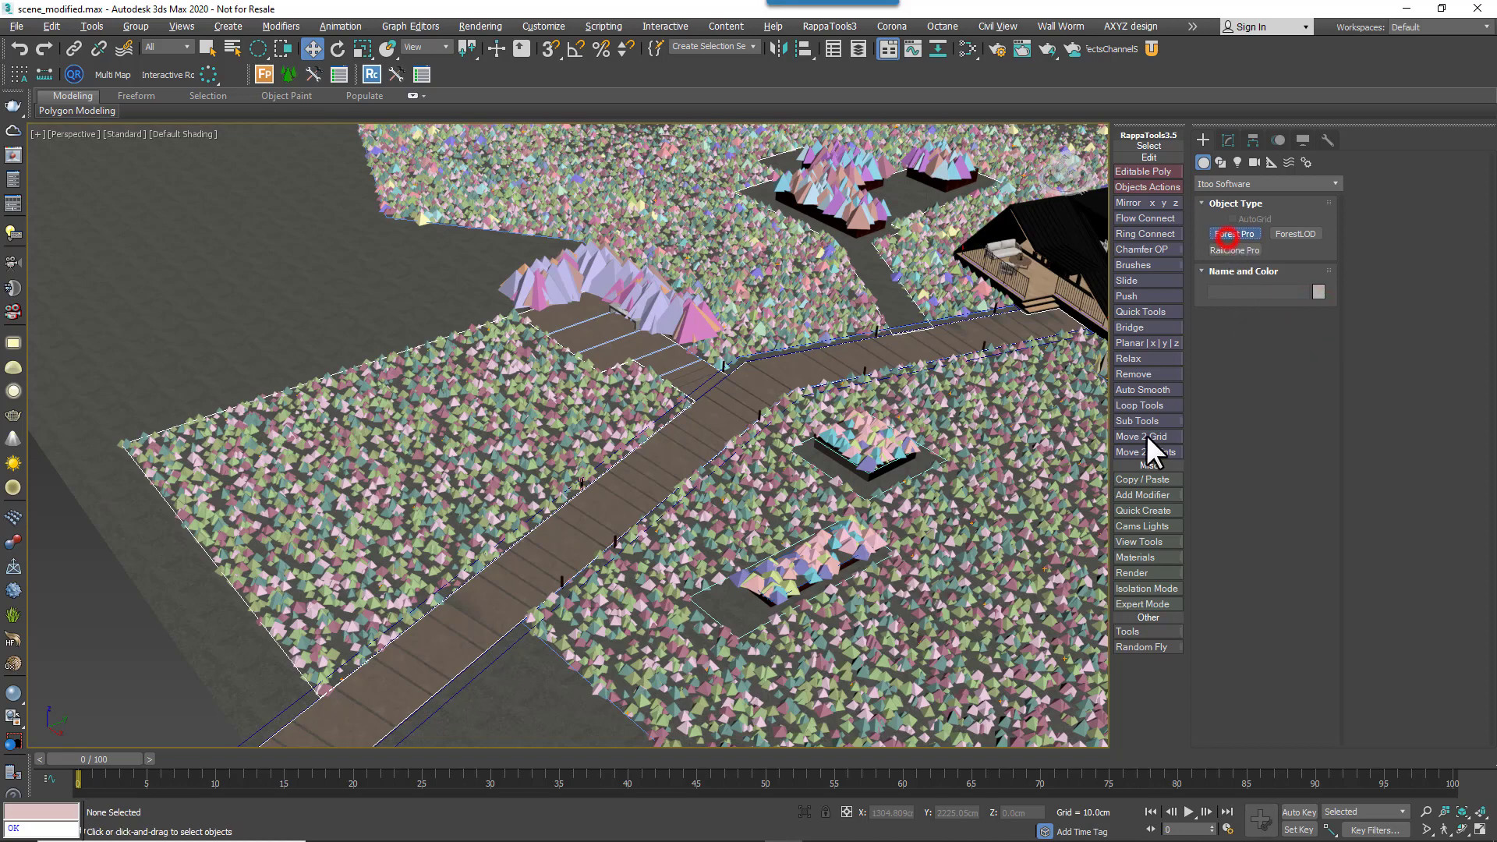
{"action": "left_click", "coordinate": [176, 597]}
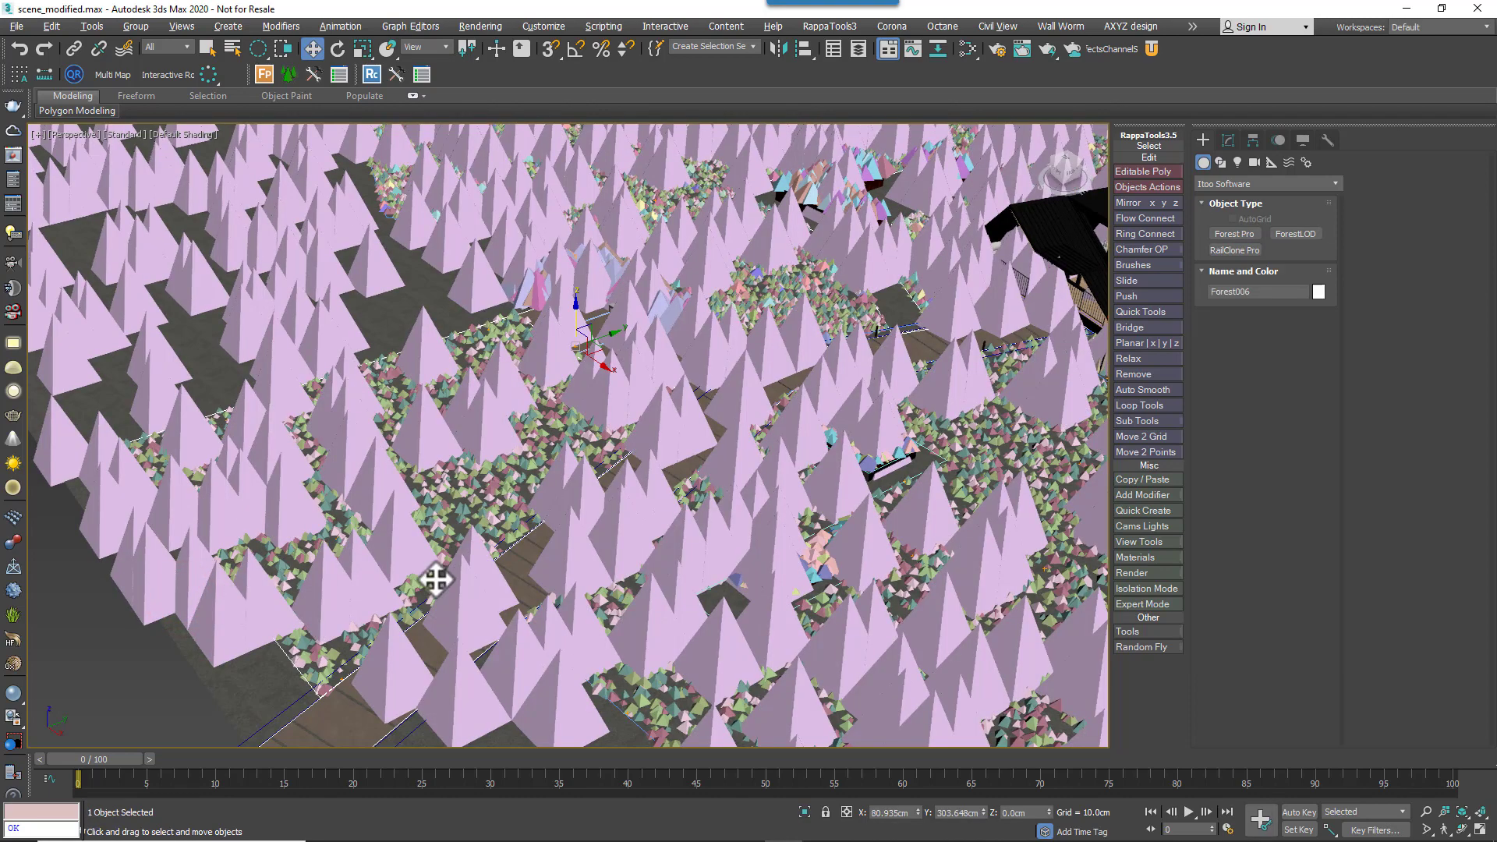
{"action": "left_click", "coordinate": [1229, 139]}
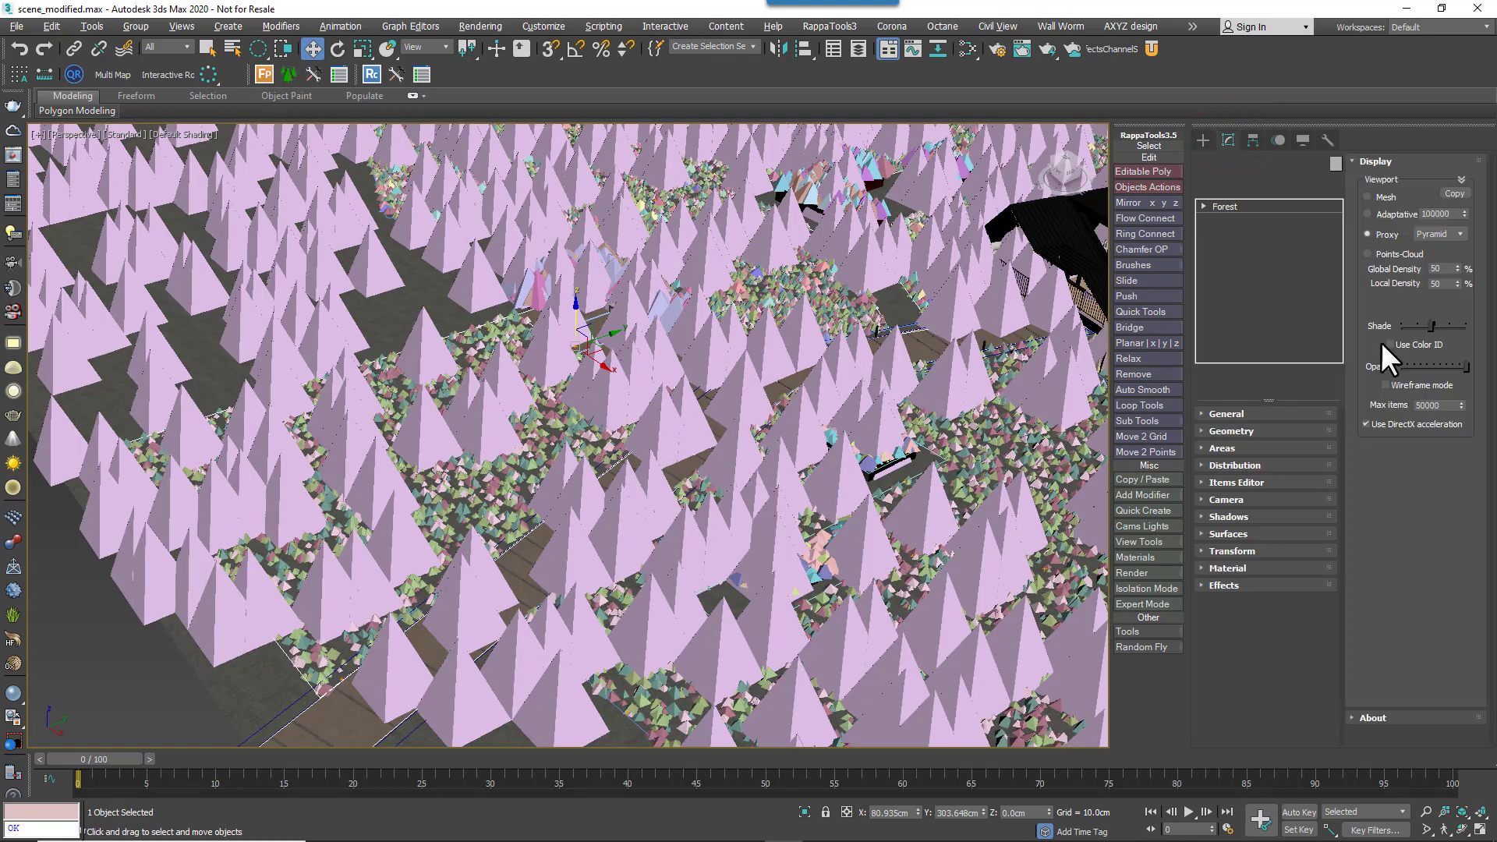
{"action": "left_click", "coordinate": [1231, 431]}
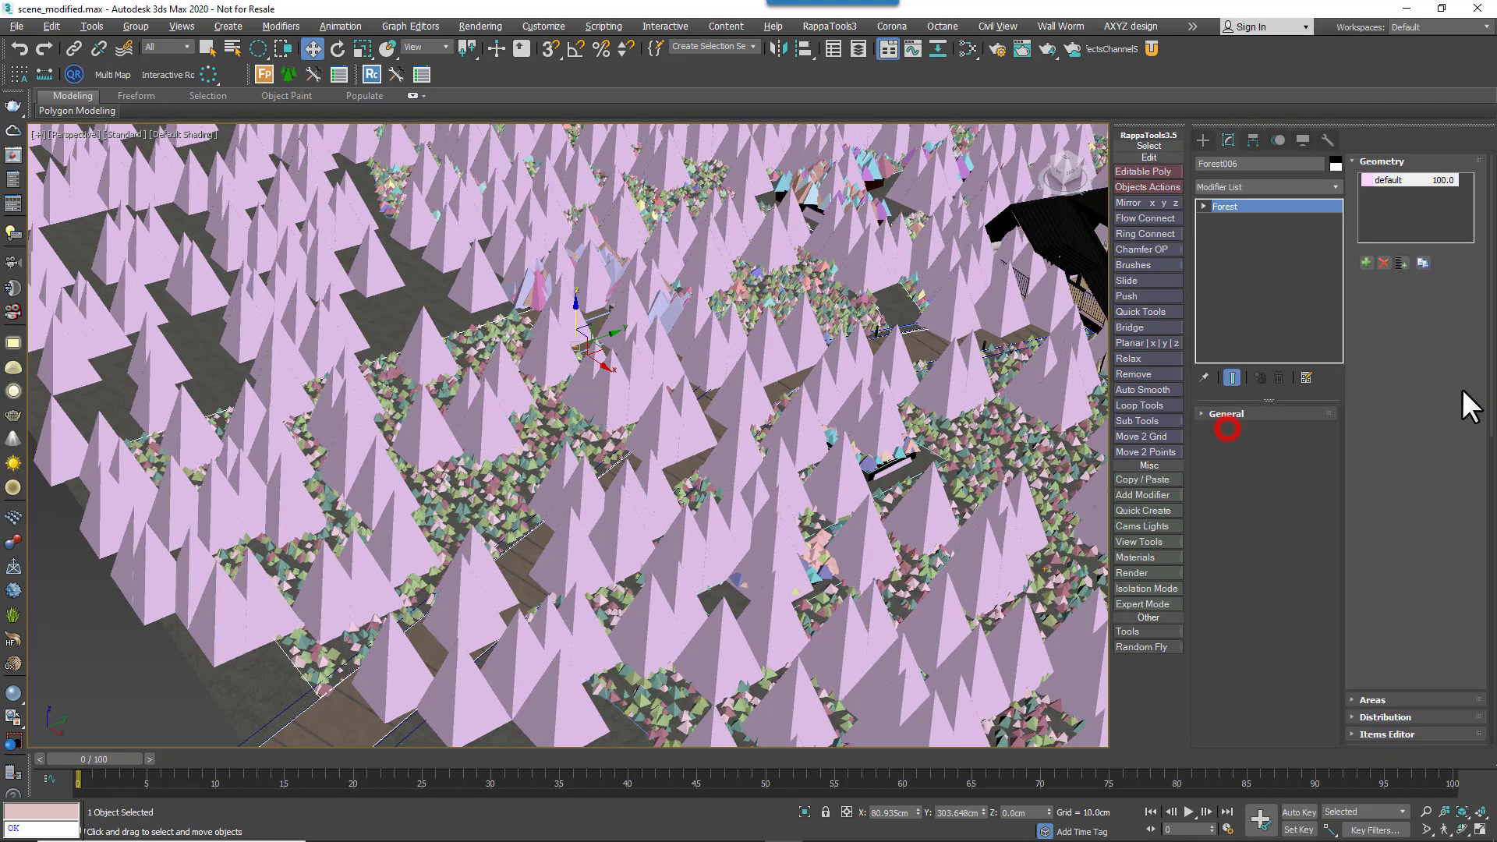
{"action": "left_click", "coordinate": [1437, 294]}
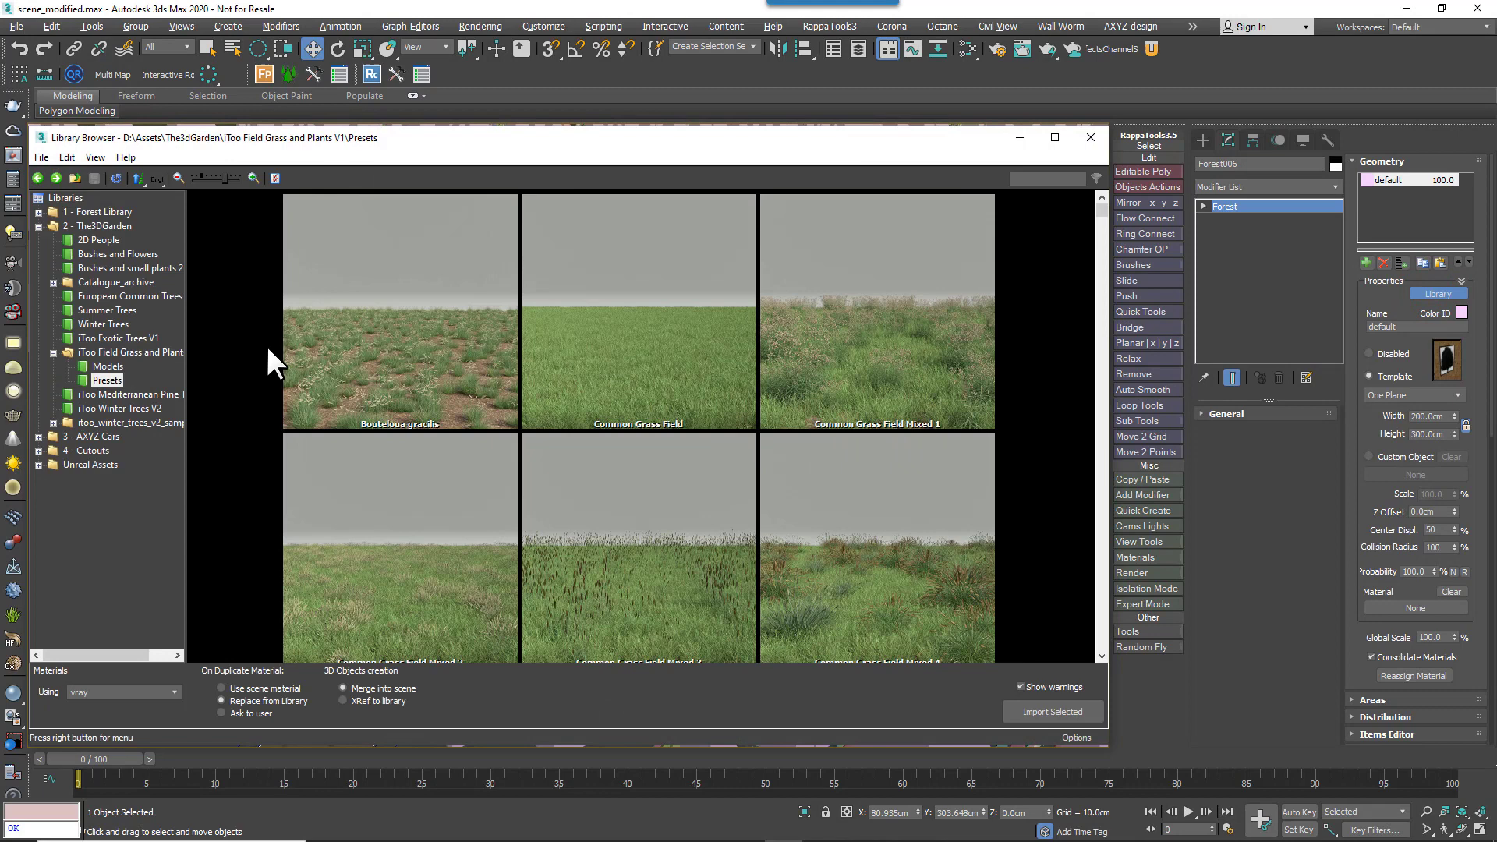
- Import Phragmites v1, v2, v3, v4 and v5 from the field grass library into Forest006
{"action": "left_click", "coordinate": [107, 365]}
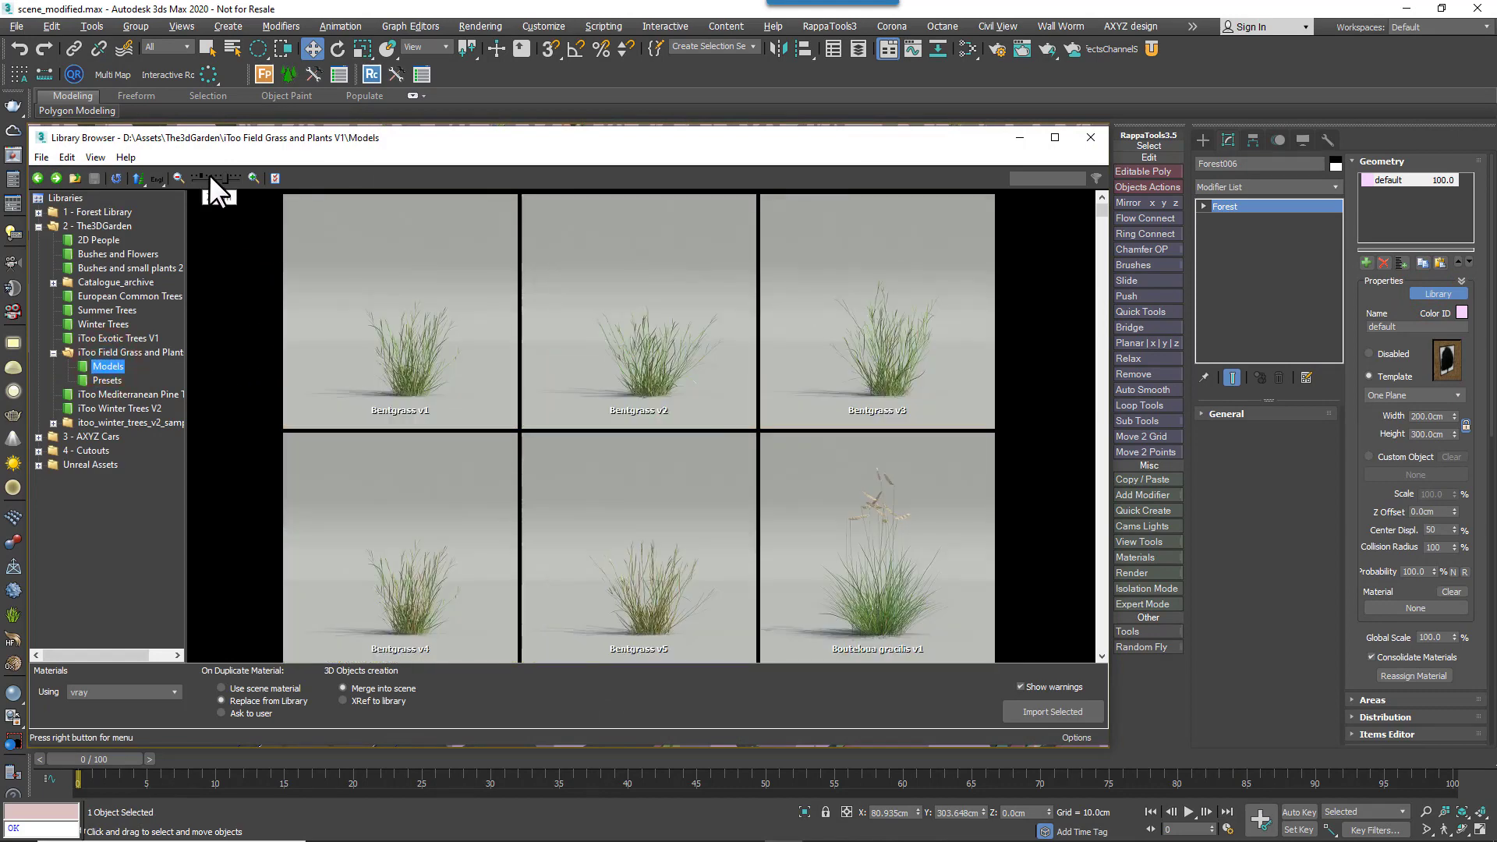
{"action": "left_click_drag", "start_coordinate": [209, 175], "coordinate": [217, 175]}
{"action": "scroll", "coordinate": [663, 390], "scroll_direction": "down", "scroll_amount": 3}
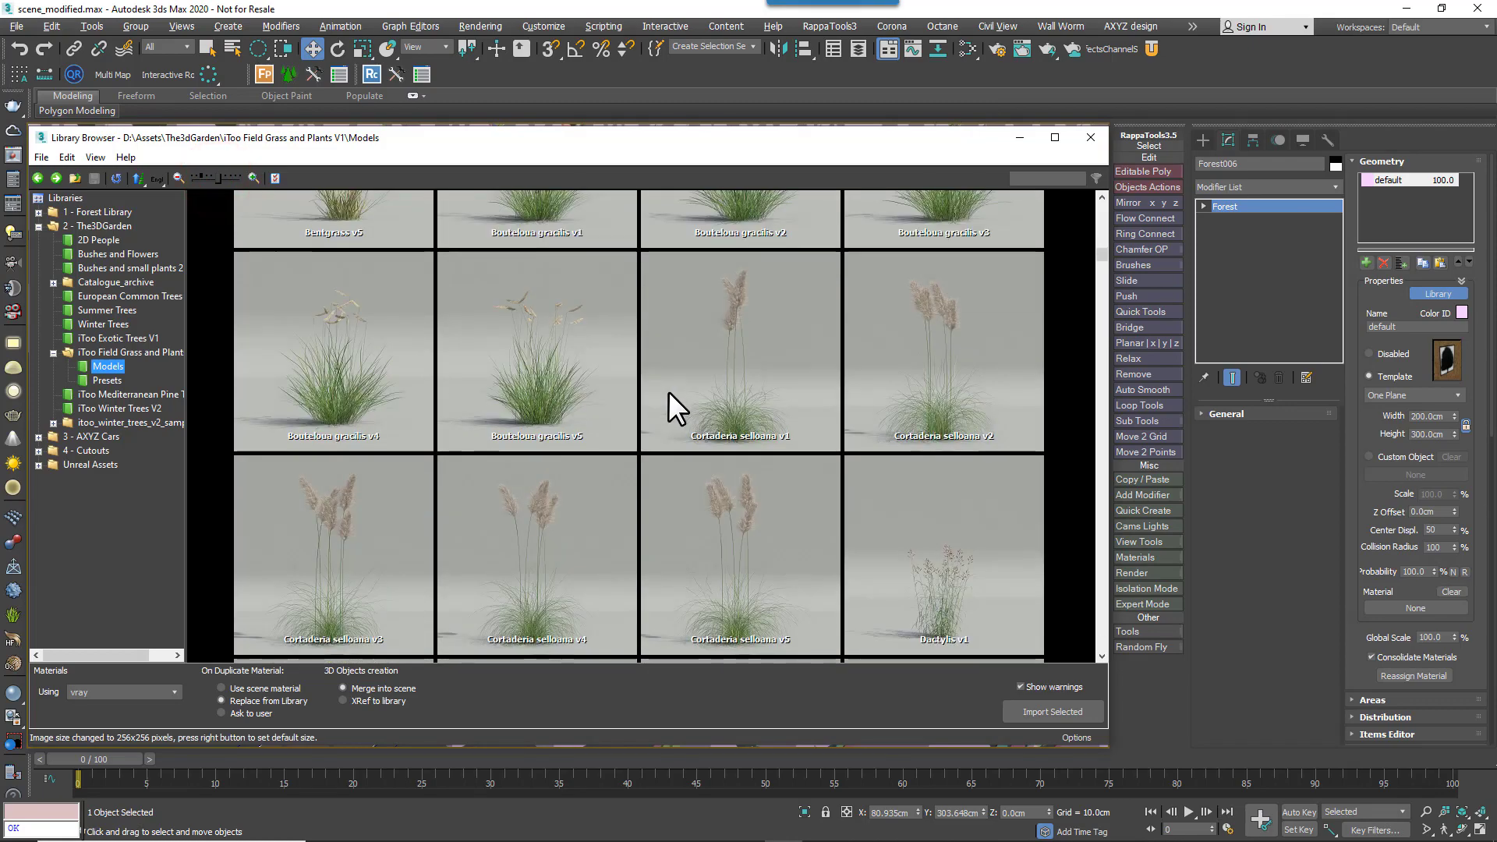
{"action": "scroll", "coordinate": [670, 392], "scroll_direction": "down", "scroll_amount": 15}
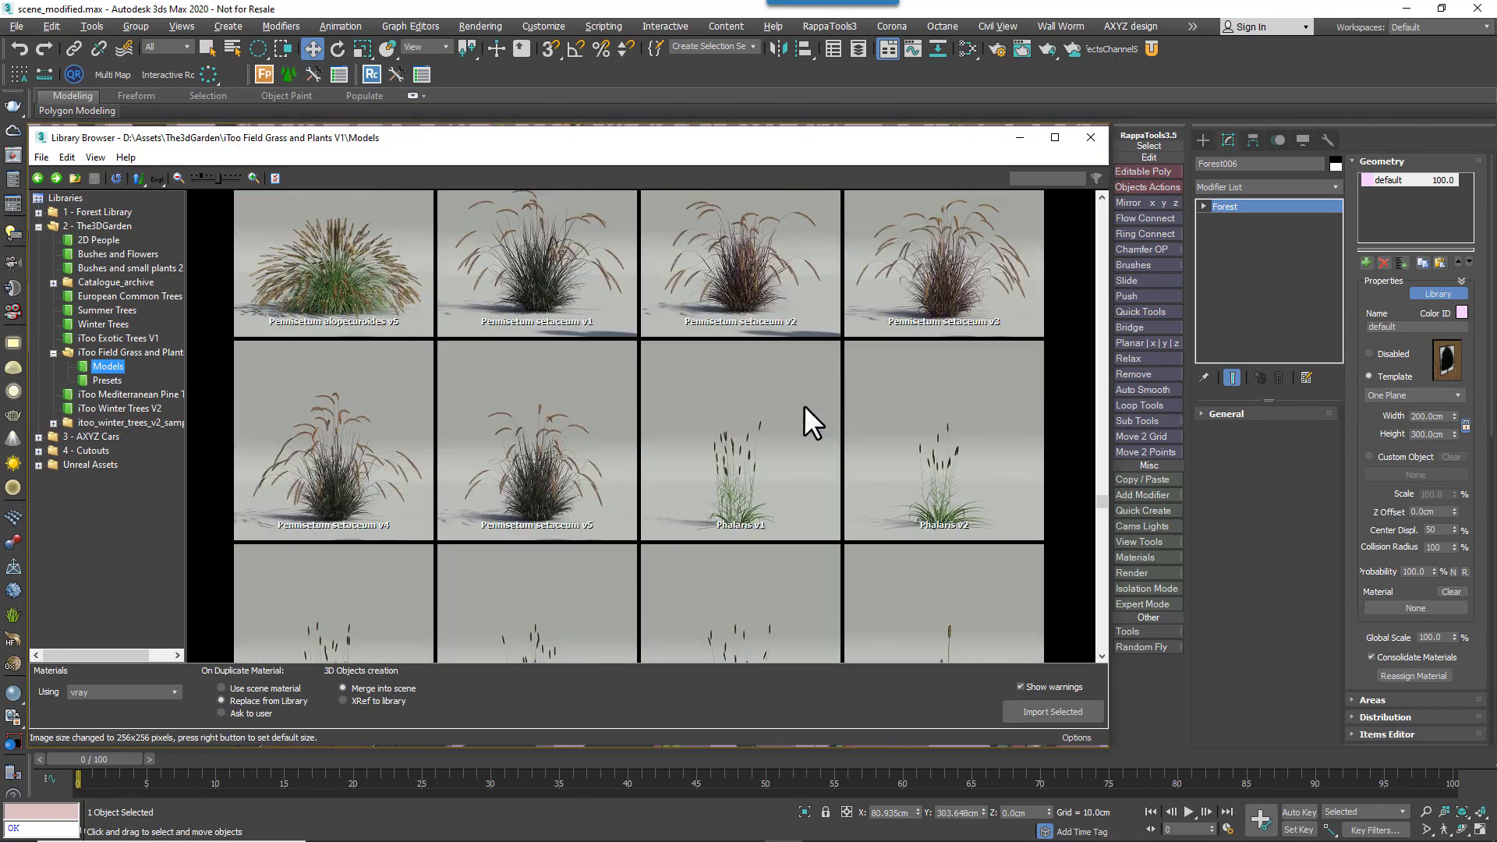
{"action": "scroll", "coordinate": [805, 405], "scroll_direction": "down", "scroll_amount": 10}
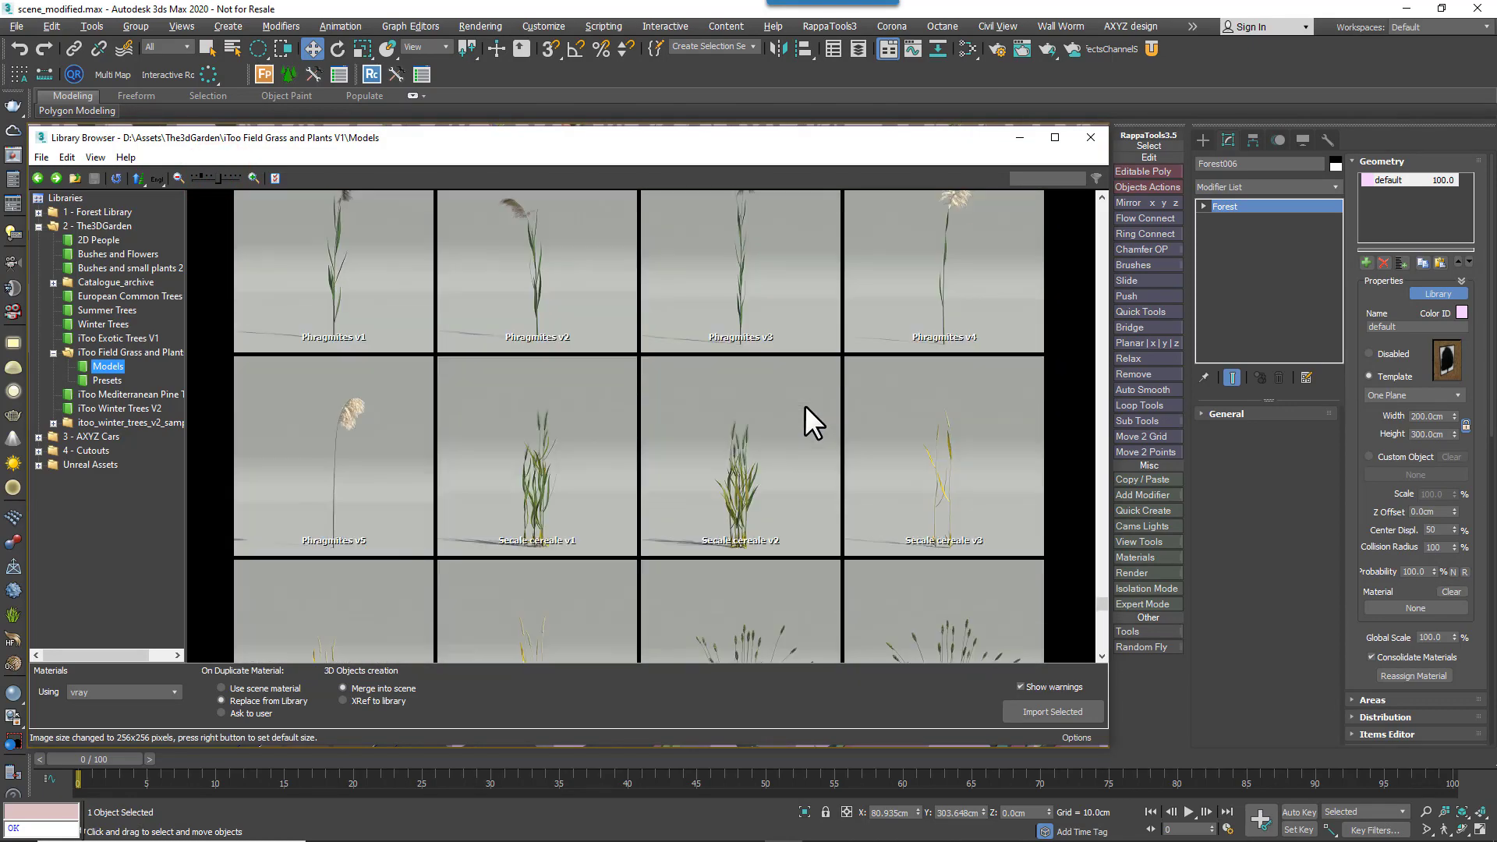
{"action": "scroll", "coordinate": [805, 405], "scroll_direction": "up", "scroll_amount": 1}
{"action": "left_click", "coordinate": [395, 367]}
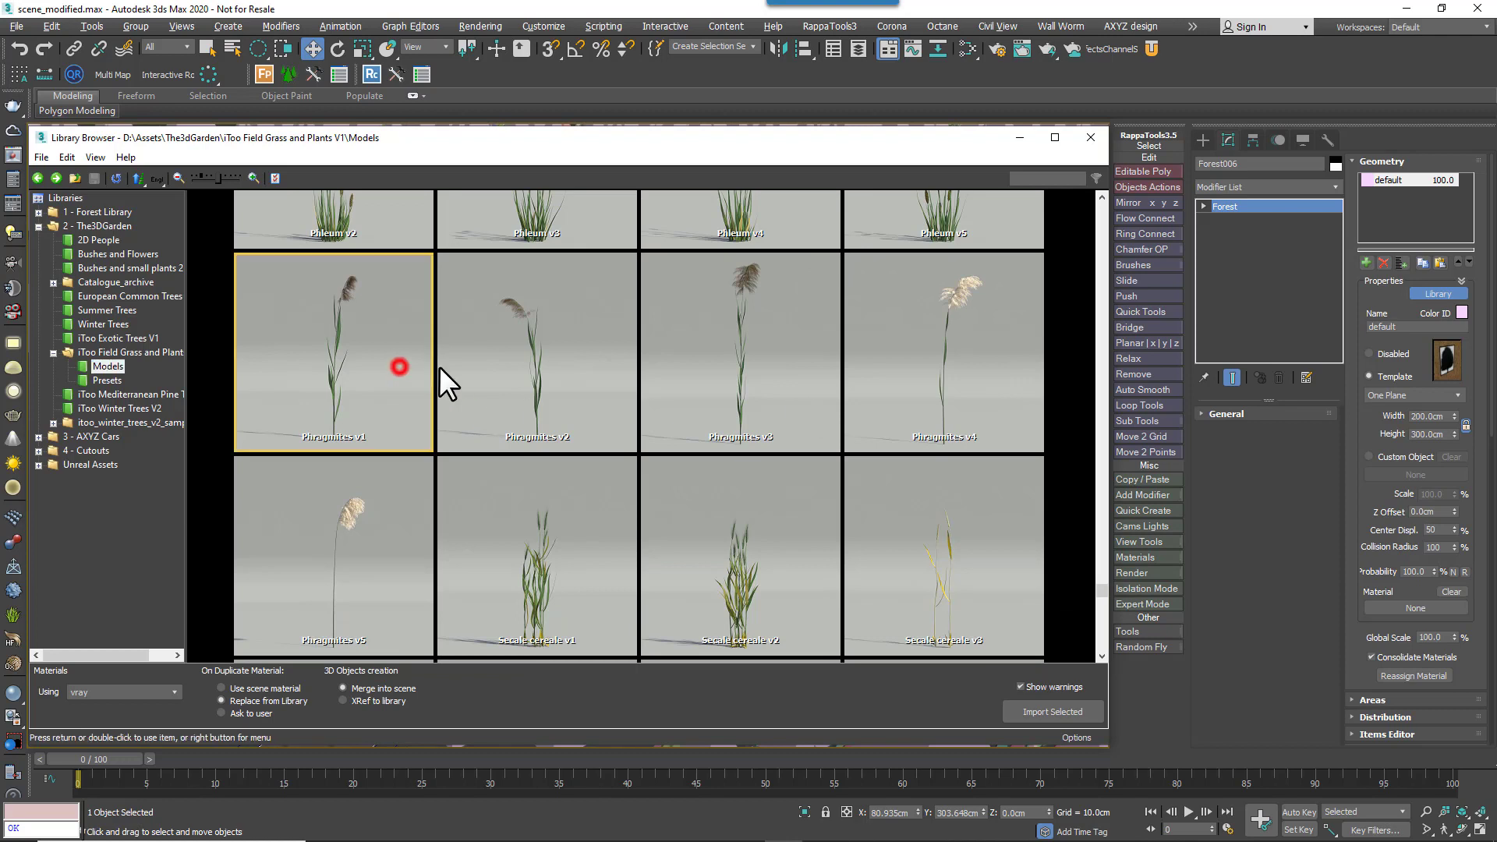
{"action": "left_click", "coordinate": [466, 366], "text": "ctrl"}
{"action": "left_click", "coordinate": [731, 358], "text": "ctrl"}
{"action": "left_click", "coordinate": [878, 355], "text": "ctrl"}
{"action": "left_click", "coordinate": [347, 549], "text": "ctrl"}
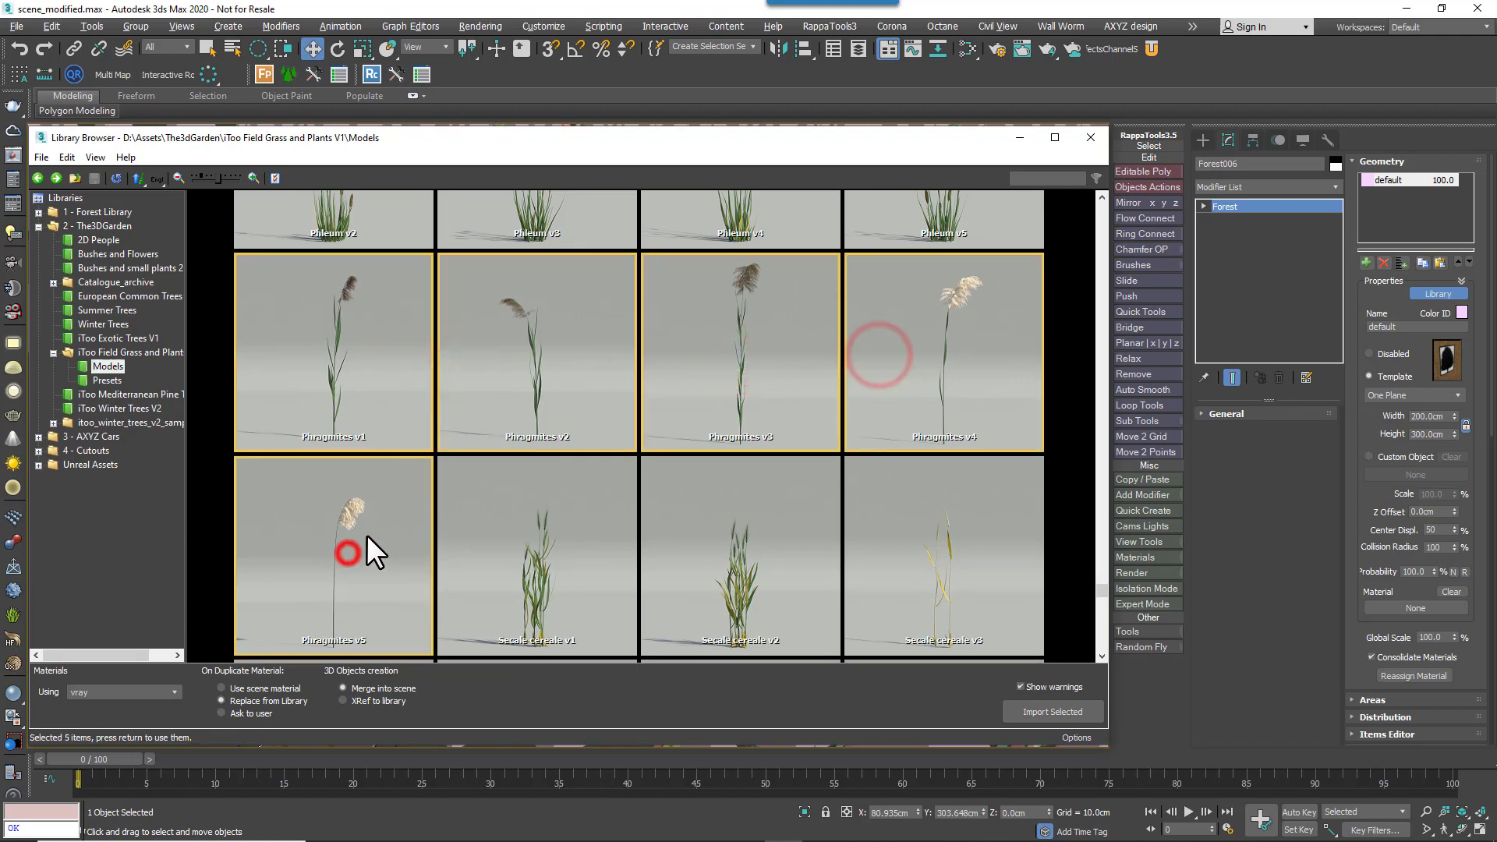
{"action": "left_click", "coordinate": [1035, 713]}
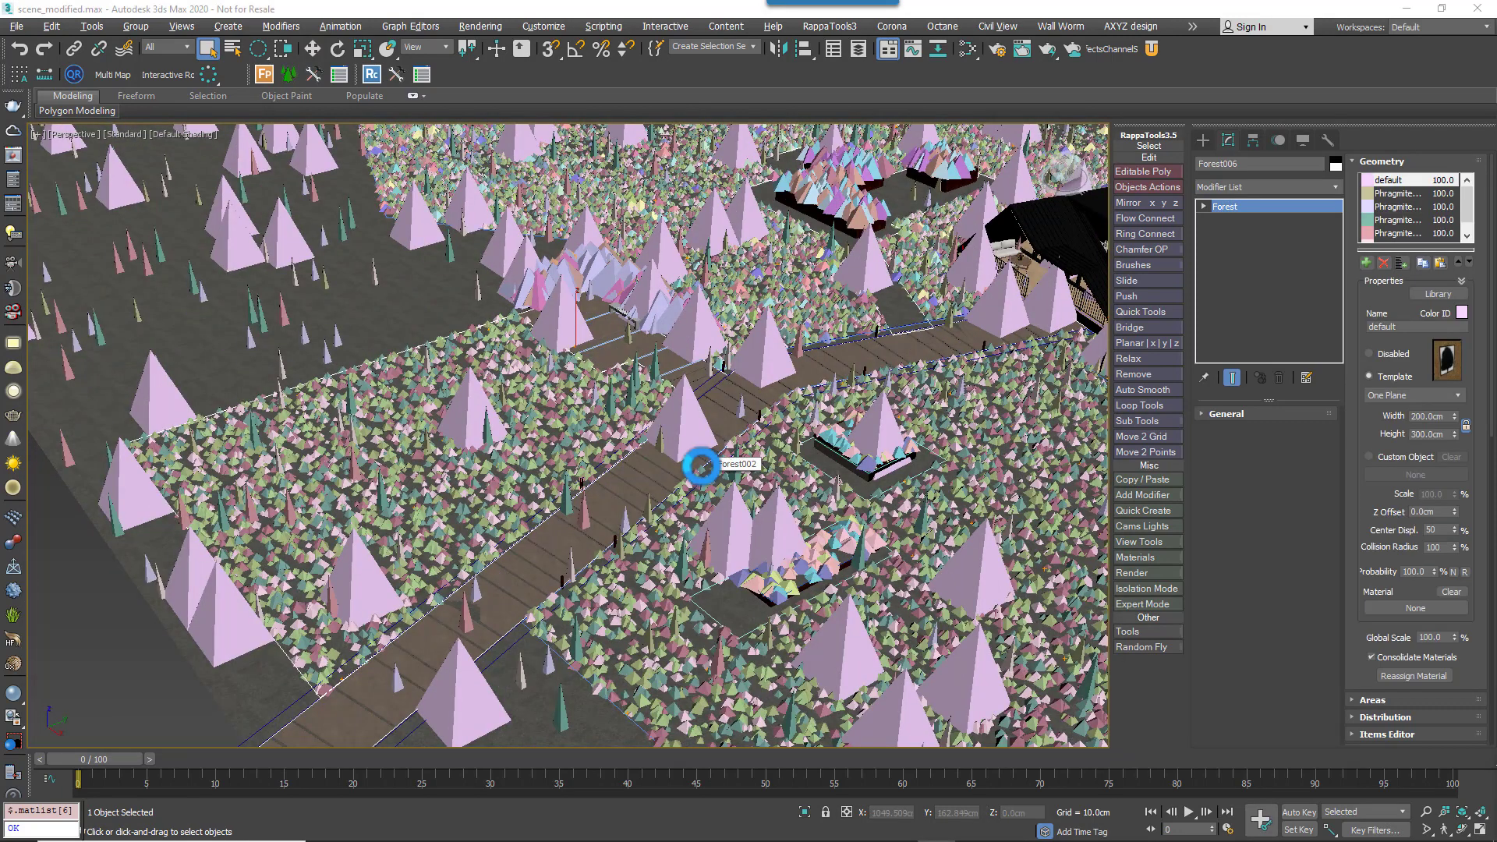
- Remove the default placeholder item so only the Phragmites models remain in Geometry
{"action": "left_click", "coordinate": [1382, 262]}
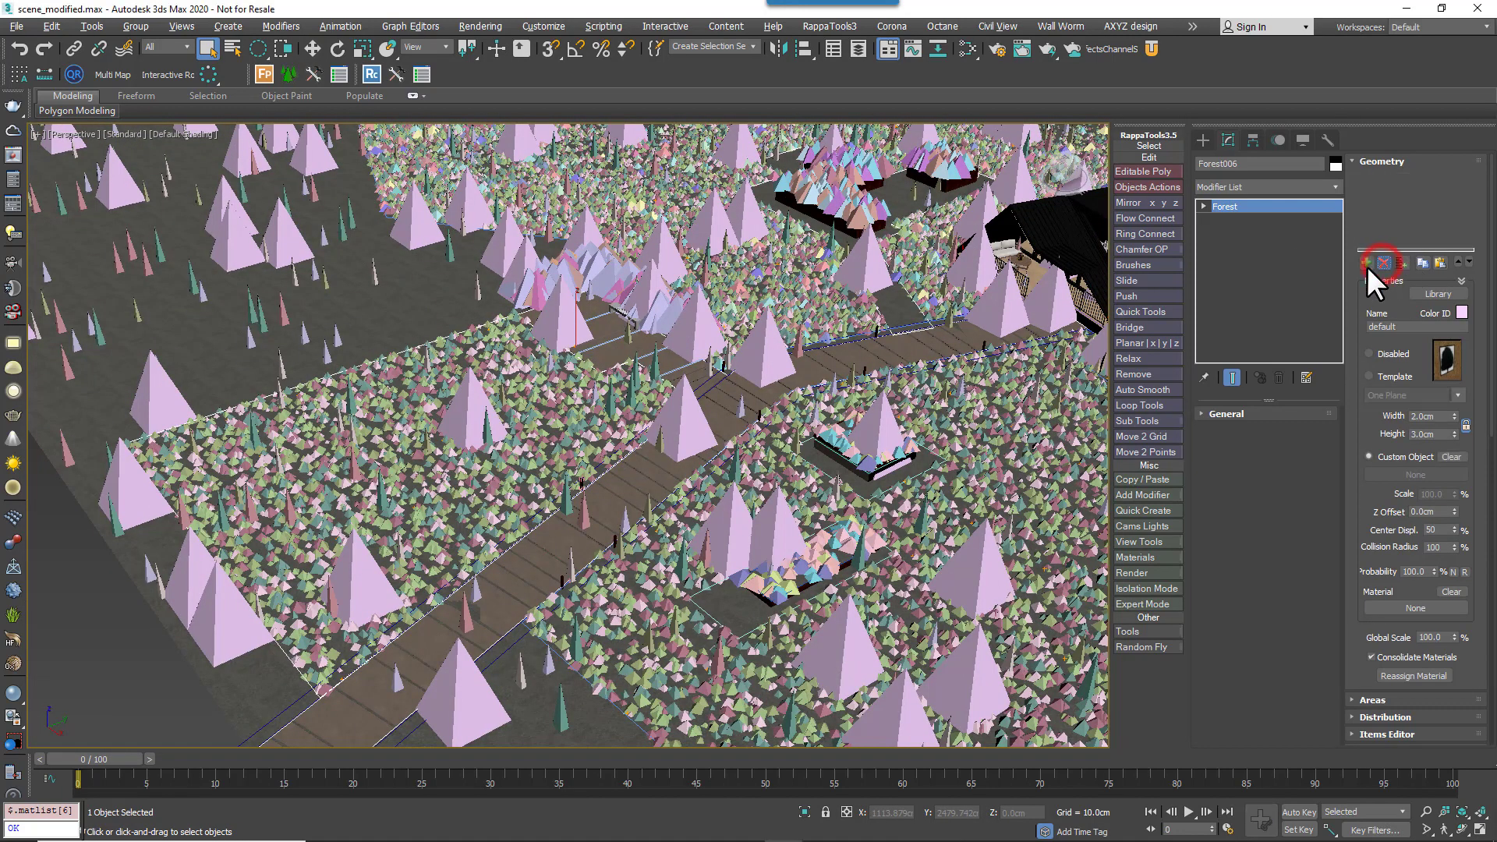
{"action": "key", "text": "ctrl+z"}
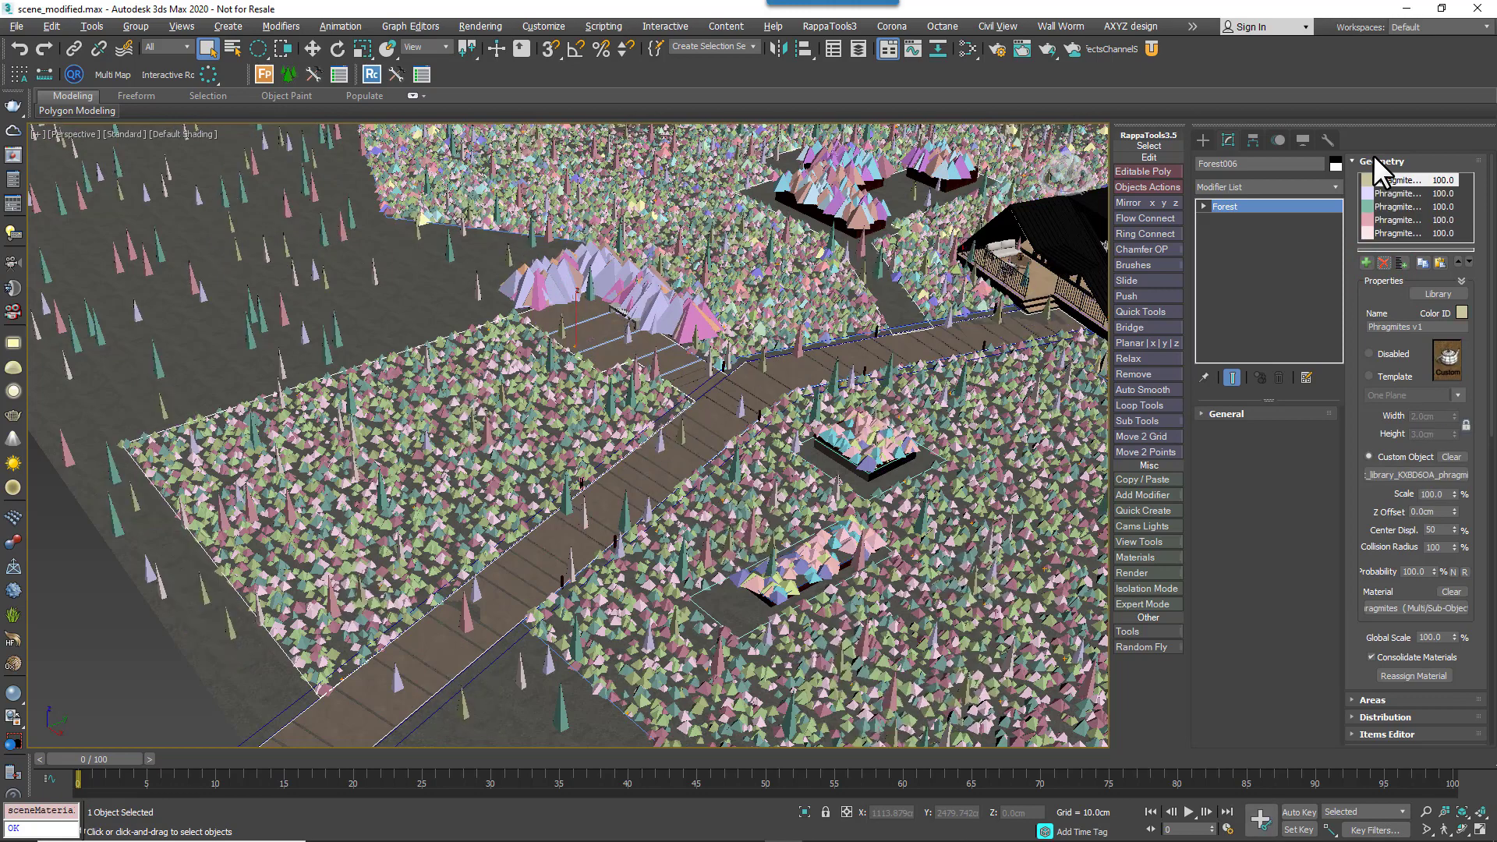
{"action": "left_click", "coordinate": [1373, 154]}
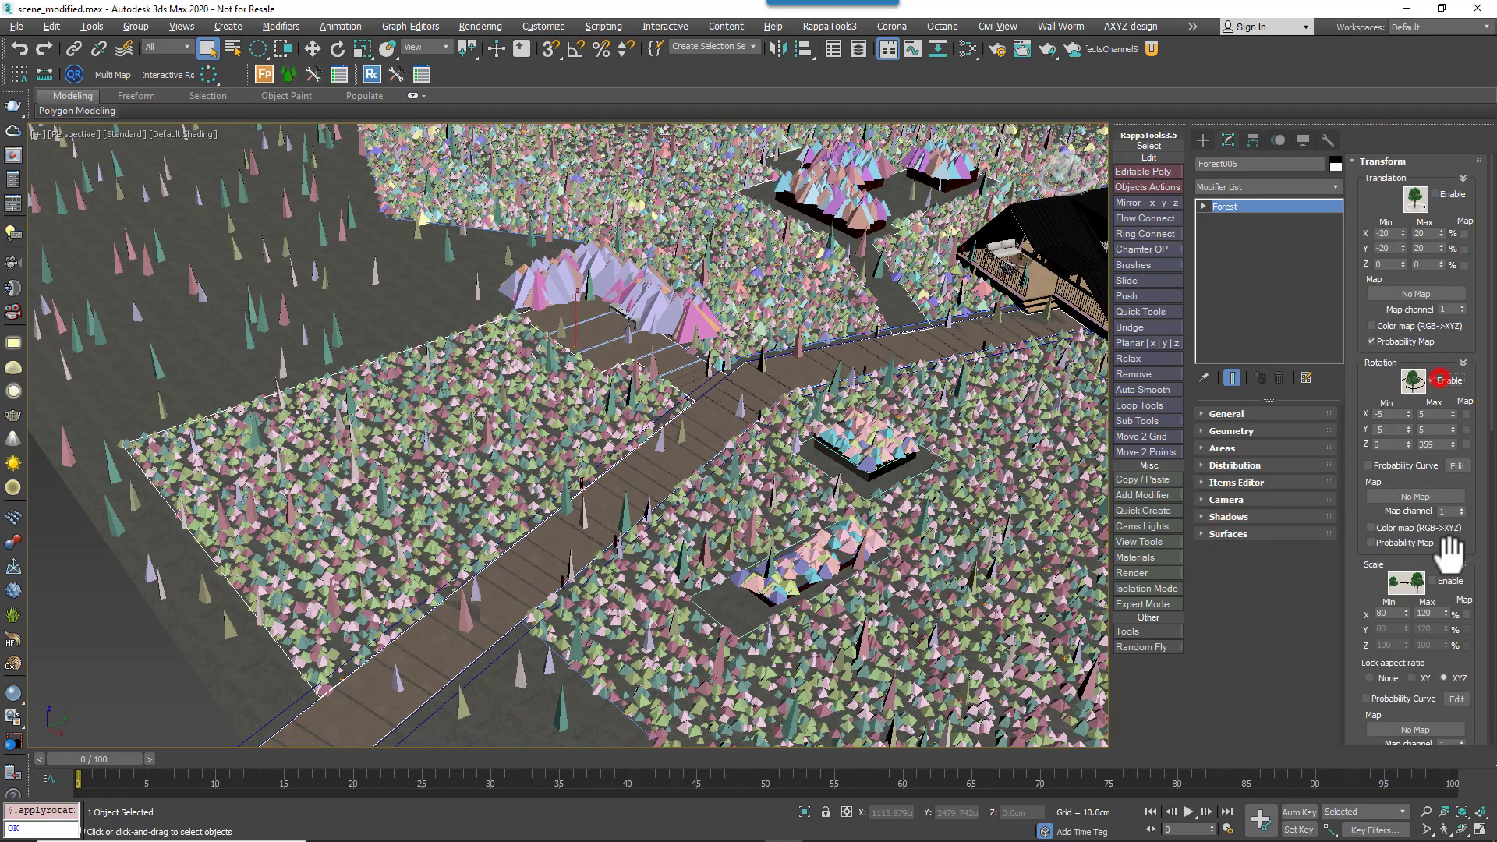
- Enable random rotation and random scale, with scale ranging from 60 to 100 percent
{"action": "left_click", "coordinate": [1432, 379]}
{"action": "left_click", "coordinate": [1432, 580]}
{"action": "type", "text": "60"}
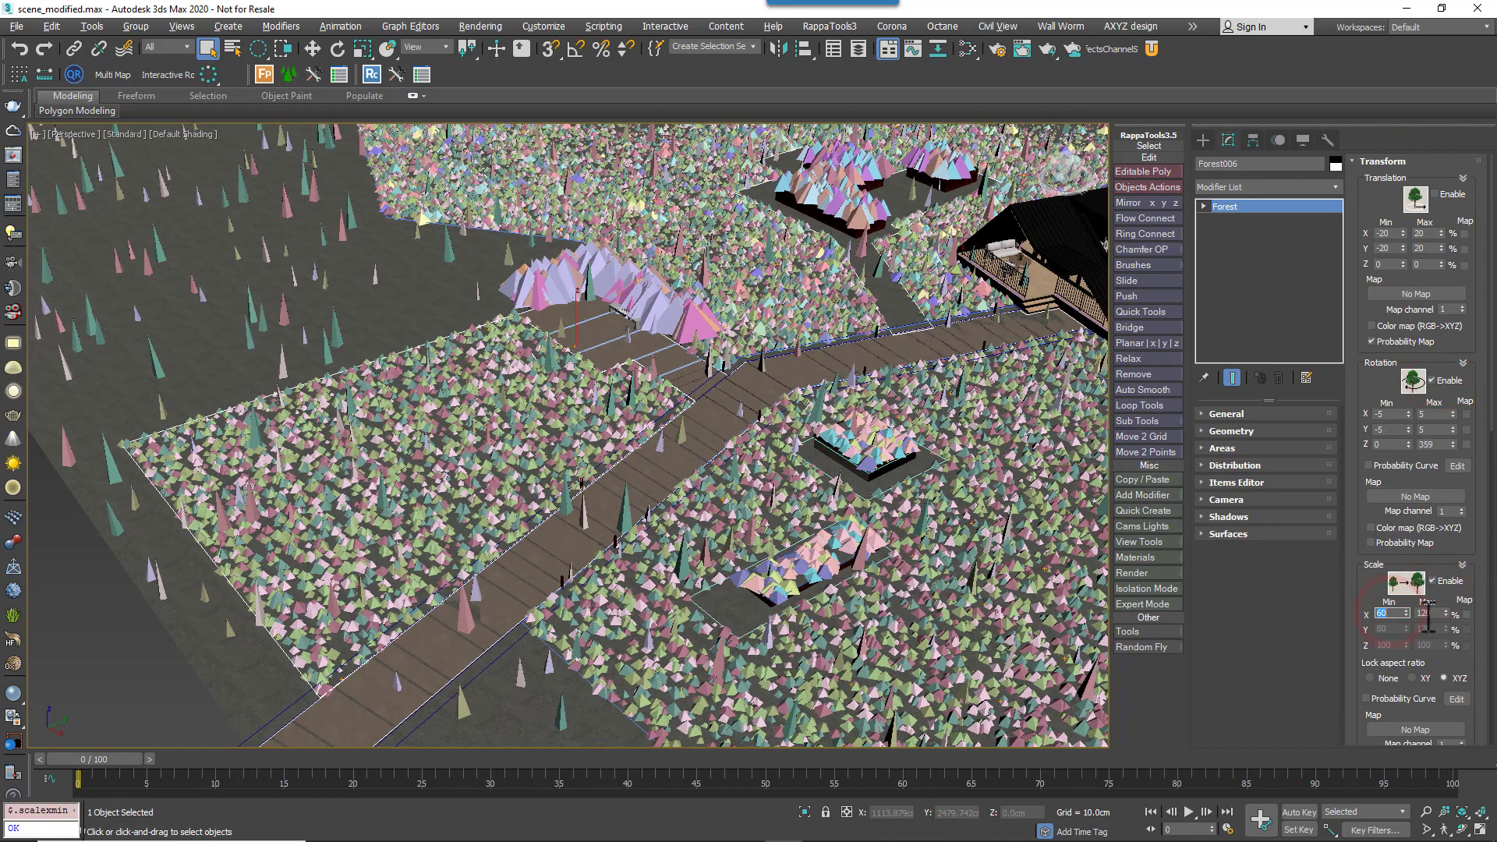
{"action": "key", "text": "Tab"}
{"action": "type", "text": "100"}
{"action": "key", "text": "Return"}
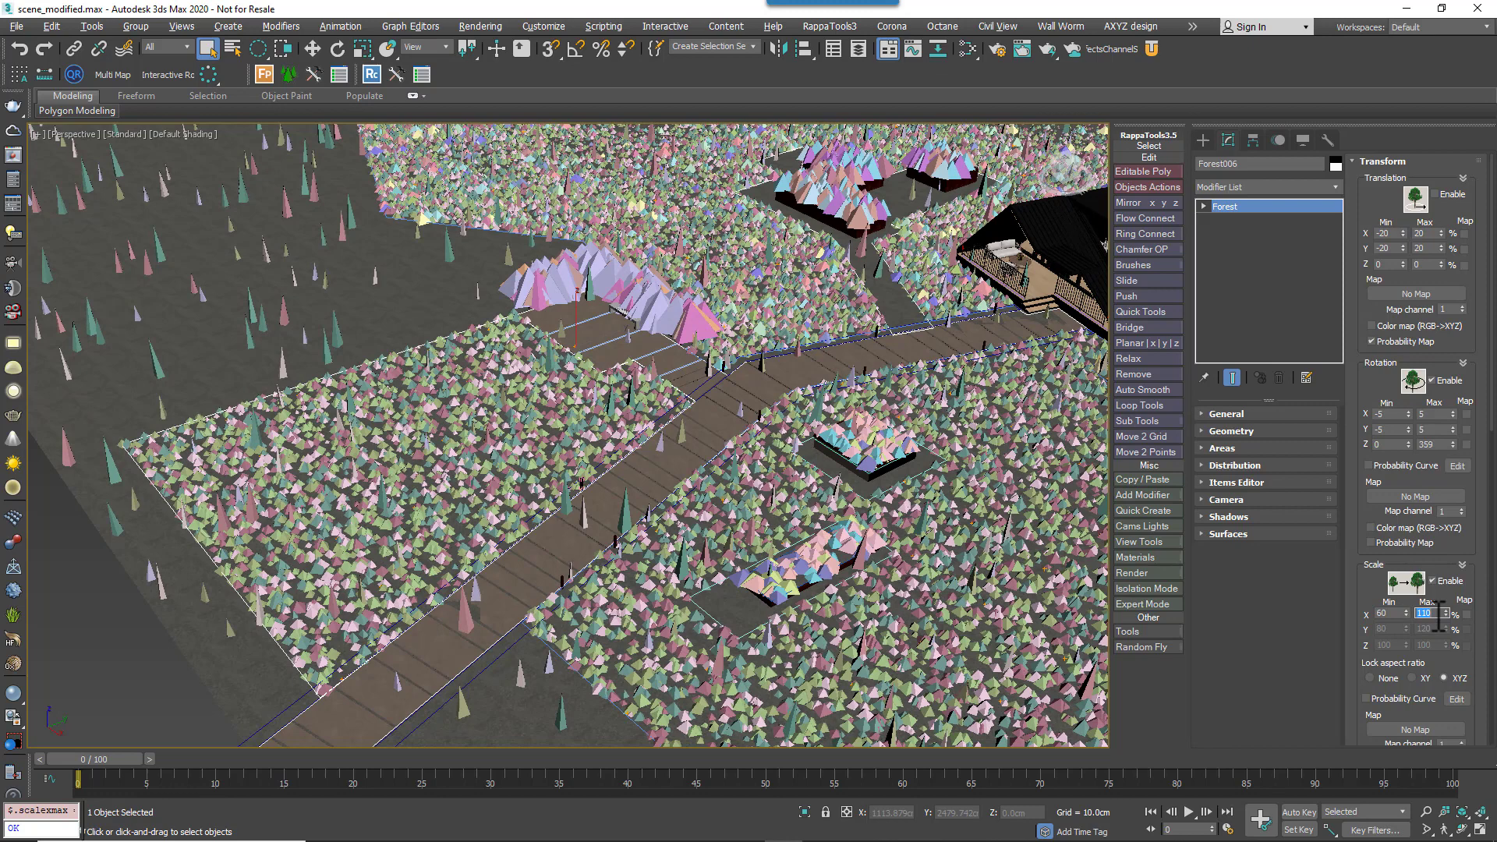
- Keep the Dense map, lower density units to about 2184 cm, and set Display Max items to 0
{"action": "left_click", "coordinate": [1363, 161]}
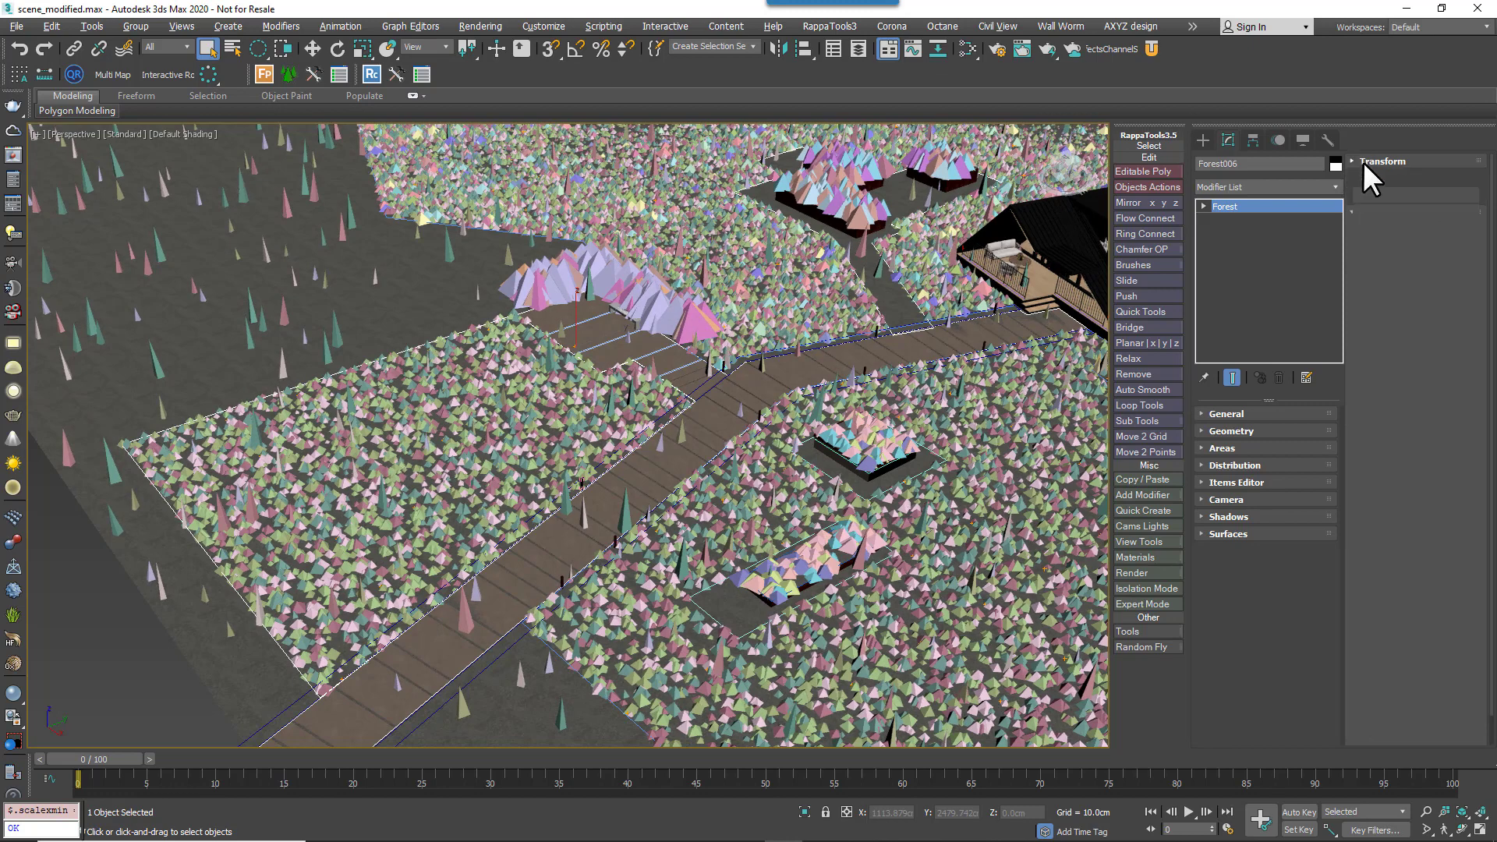
{"action": "left_click", "coordinate": [1236, 465]}
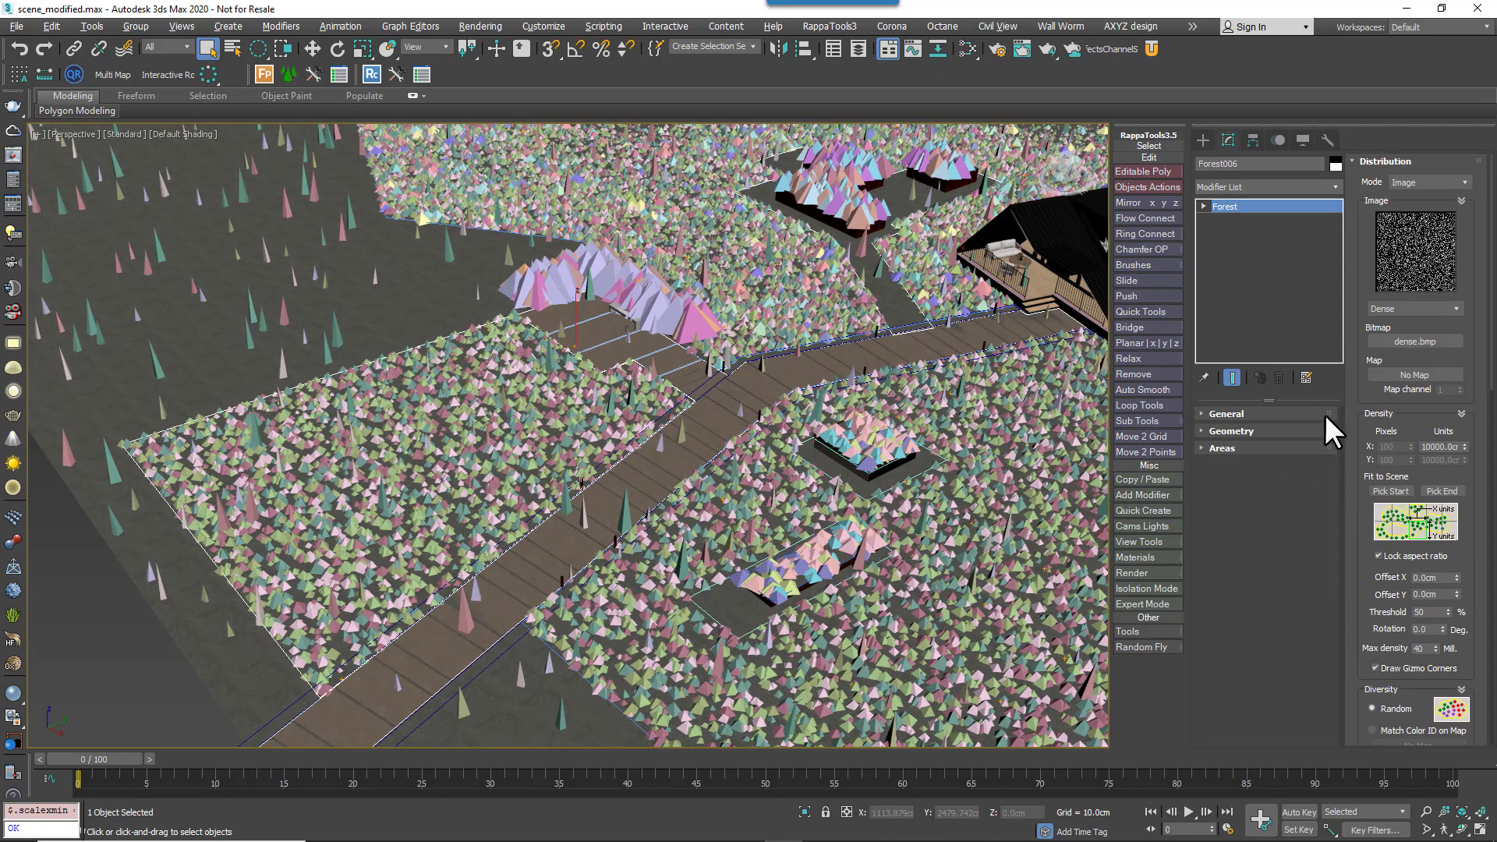
{"action": "left_click", "coordinate": [1411, 310]}
{"action": "left_click", "coordinate": [1411, 310]}
{"action": "left_click_drag", "start_coordinate": [1463, 450], "coordinate": [1463, 506]}
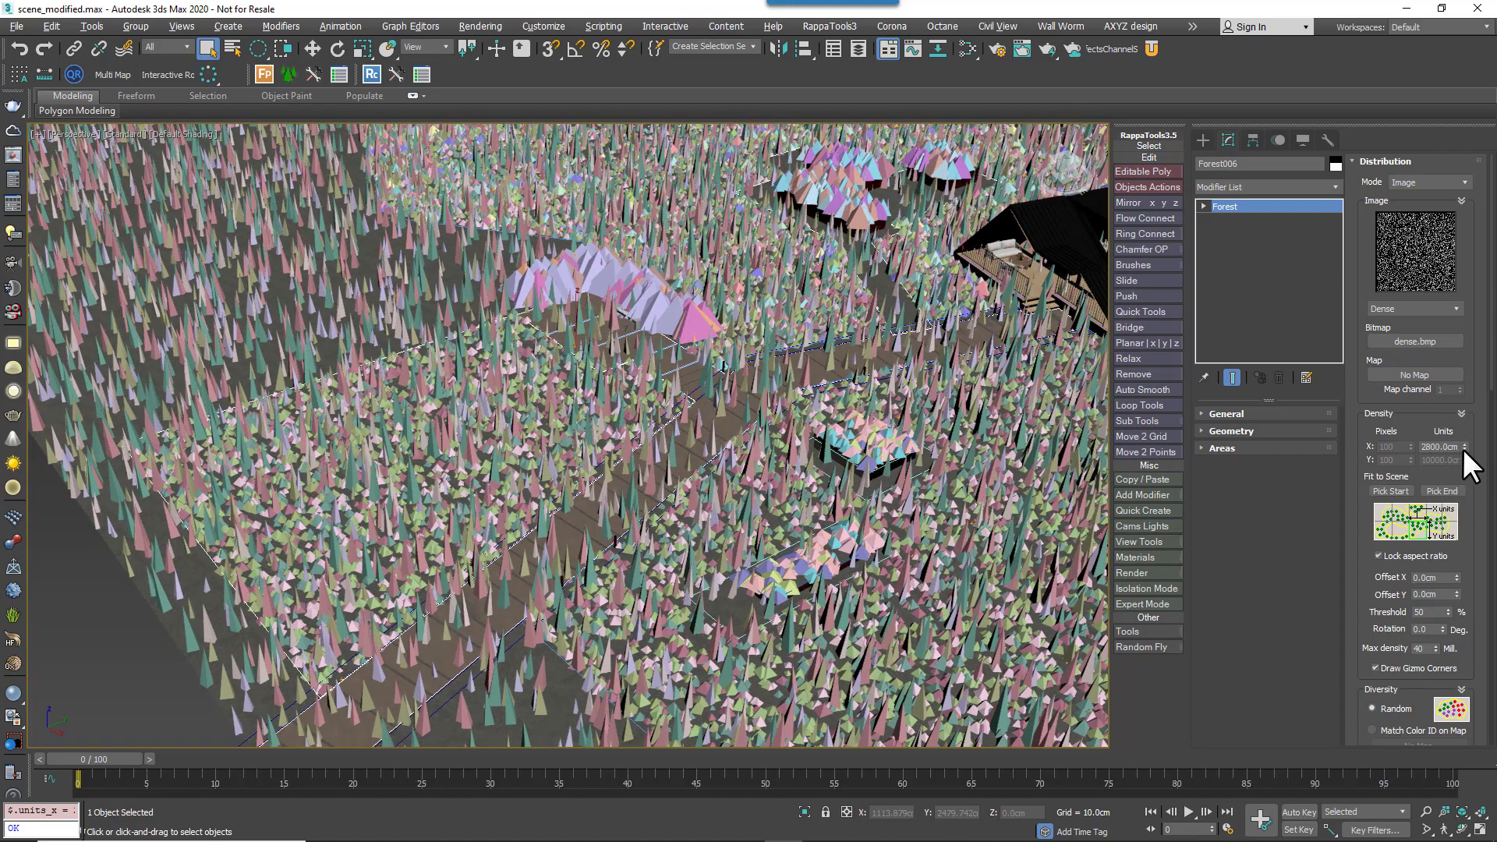
{"action": "left_click_drag", "start_coordinate": [1464, 450], "coordinate": [1455, 457]}
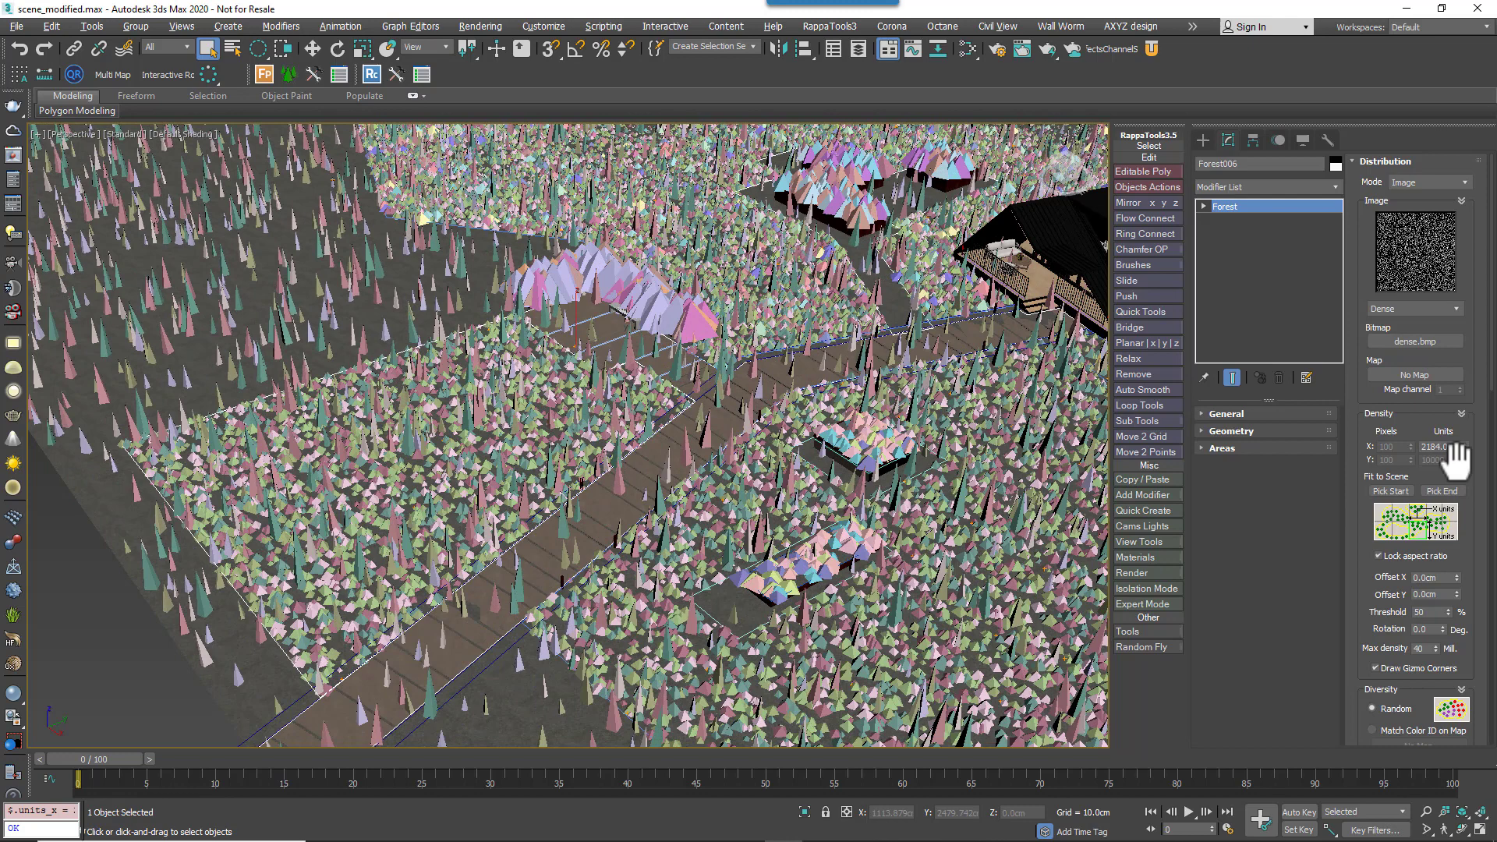
{"action": "left_click", "coordinate": [1367, 162]}
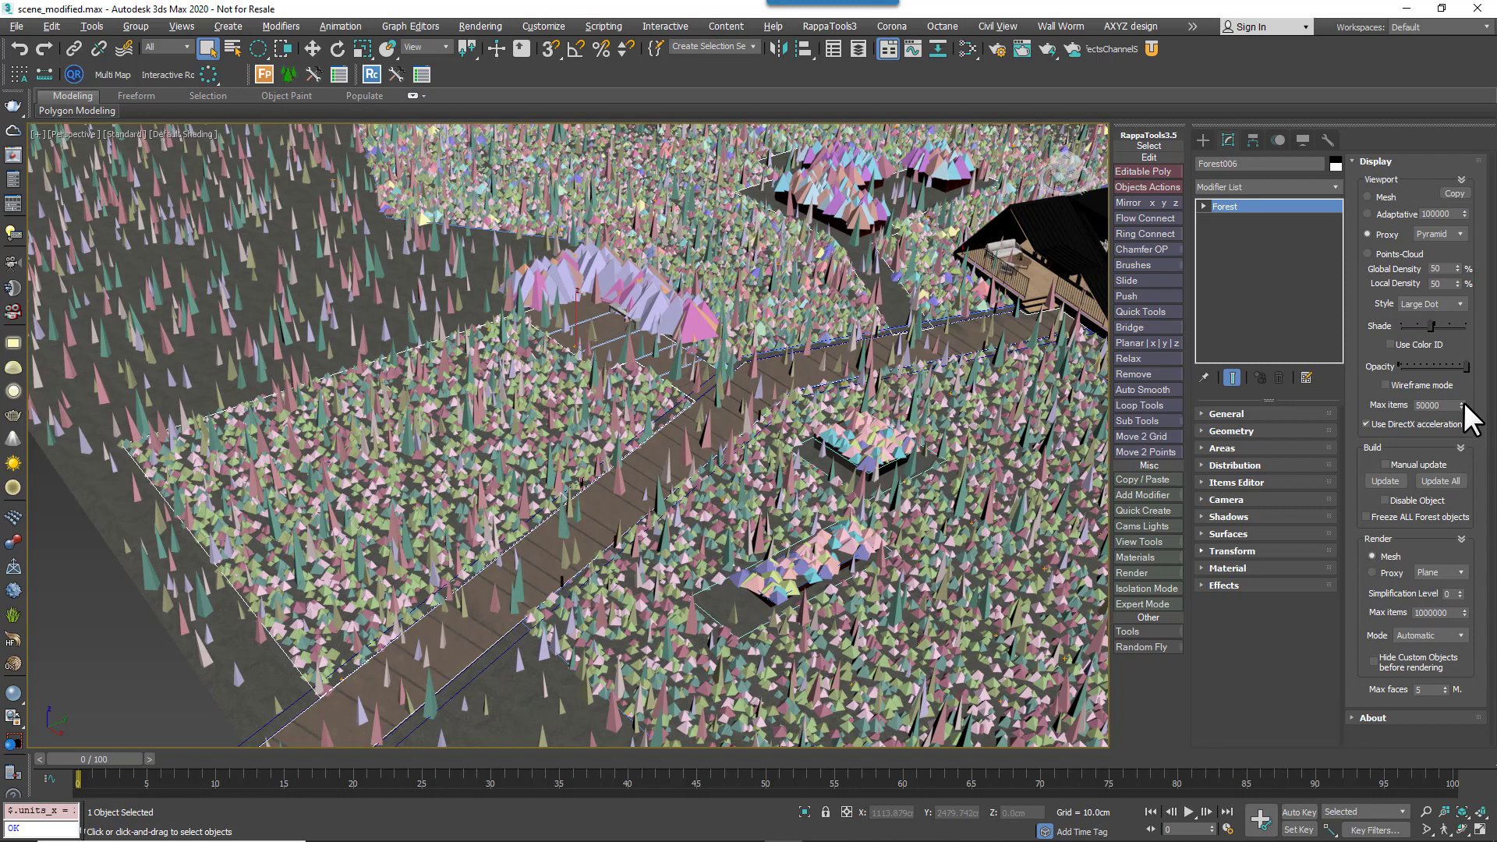
{"action": "key", "text": "Return"}
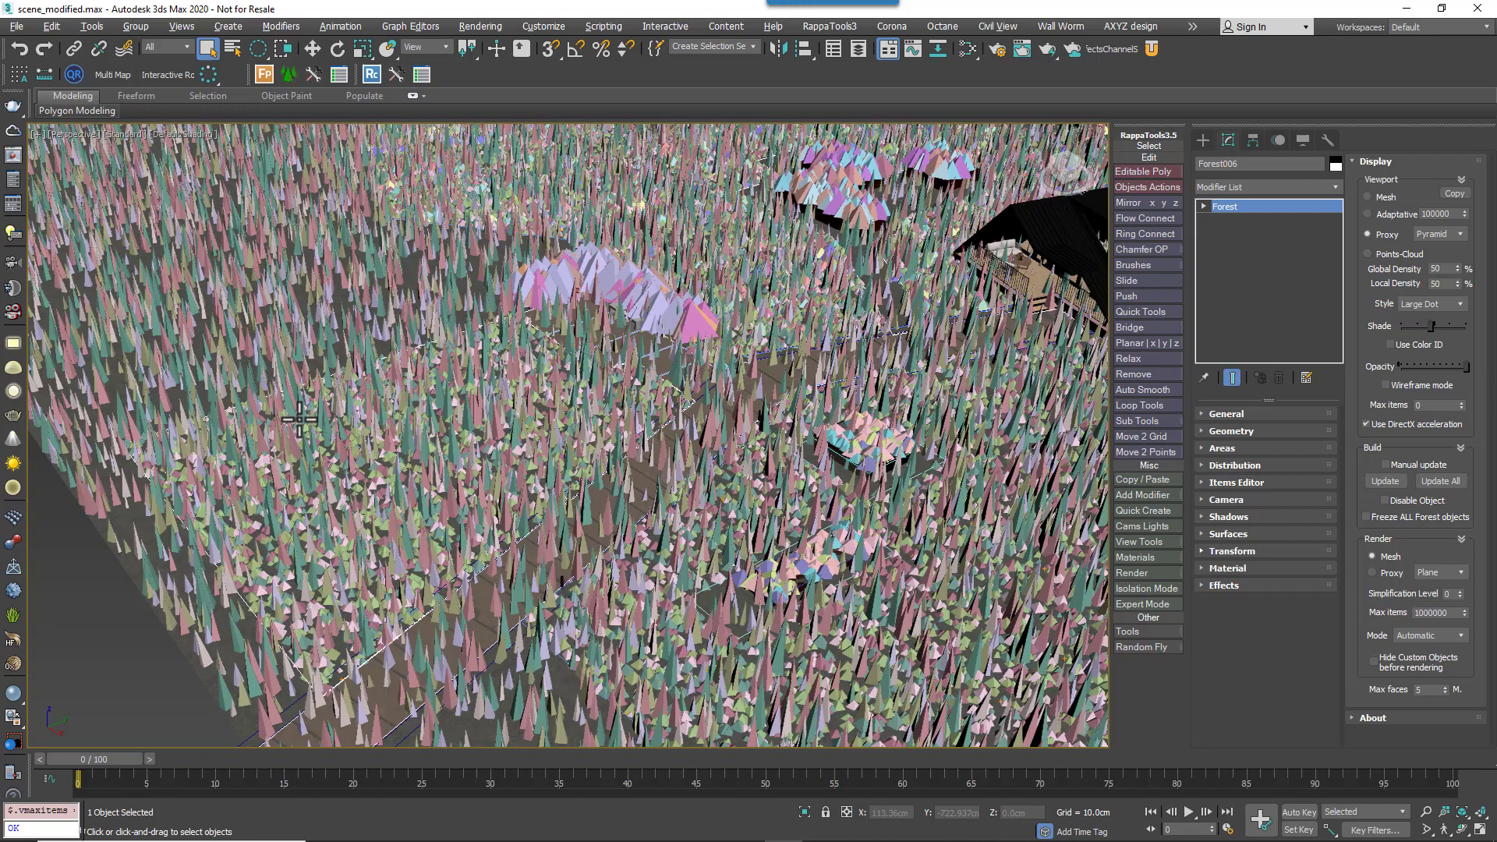
- Fine-tune the reed distribution density once more
{"action": "left_click", "coordinate": [1372, 161]}
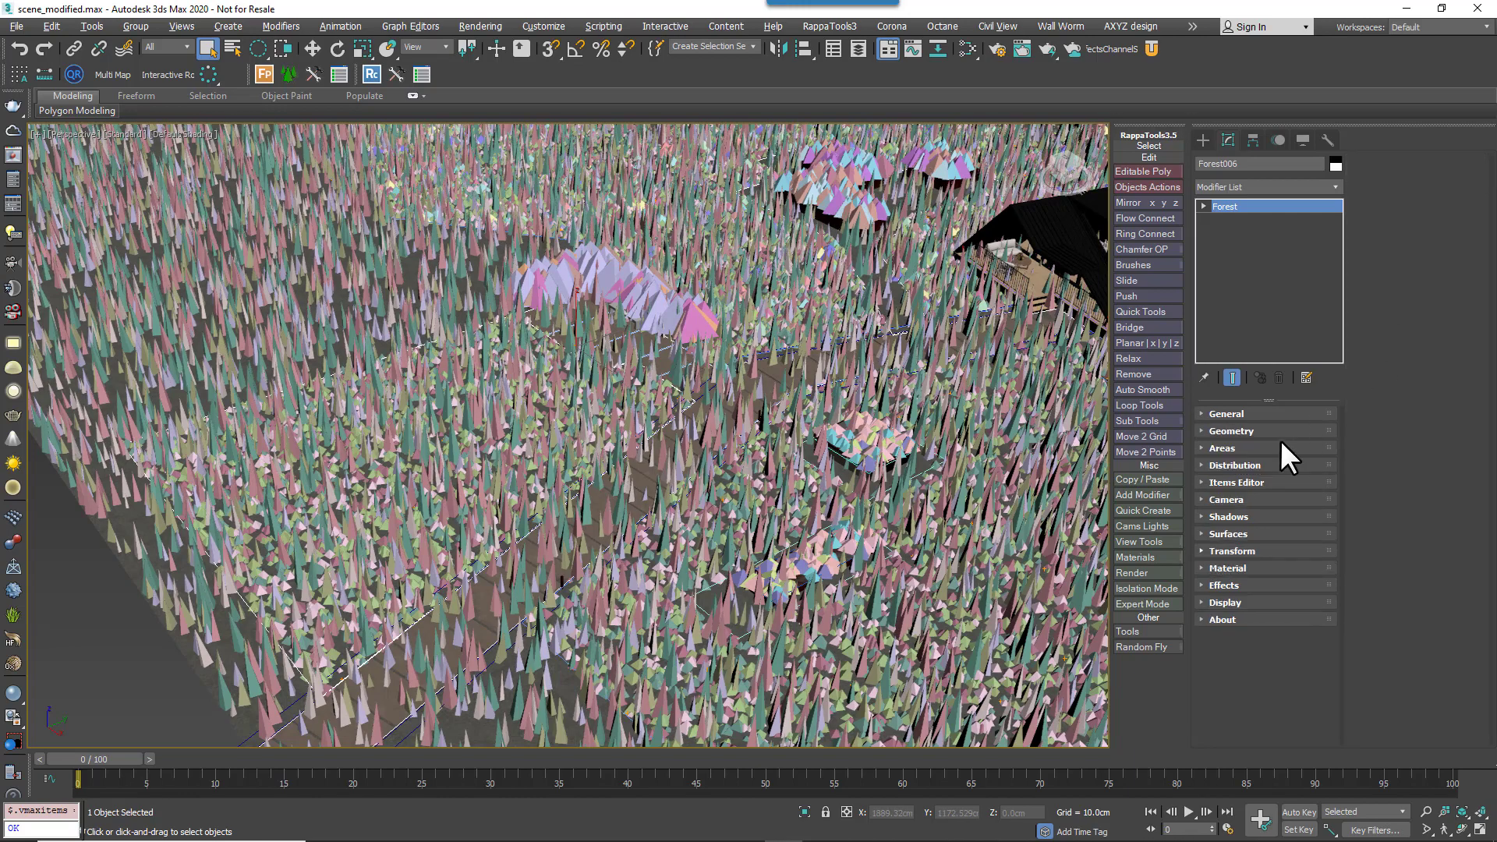
{"action": "left_click", "coordinate": [1234, 465]}
{"action": "mouse_move", "coordinate": [1464, 445]}
{"action": "left_mouse_down"}
{"action": "mouse_move", "coordinate": [1473, 466]}
{"action": "mouse_move", "coordinate": [1474, 444]}
{"action": "left_mouse_up"}
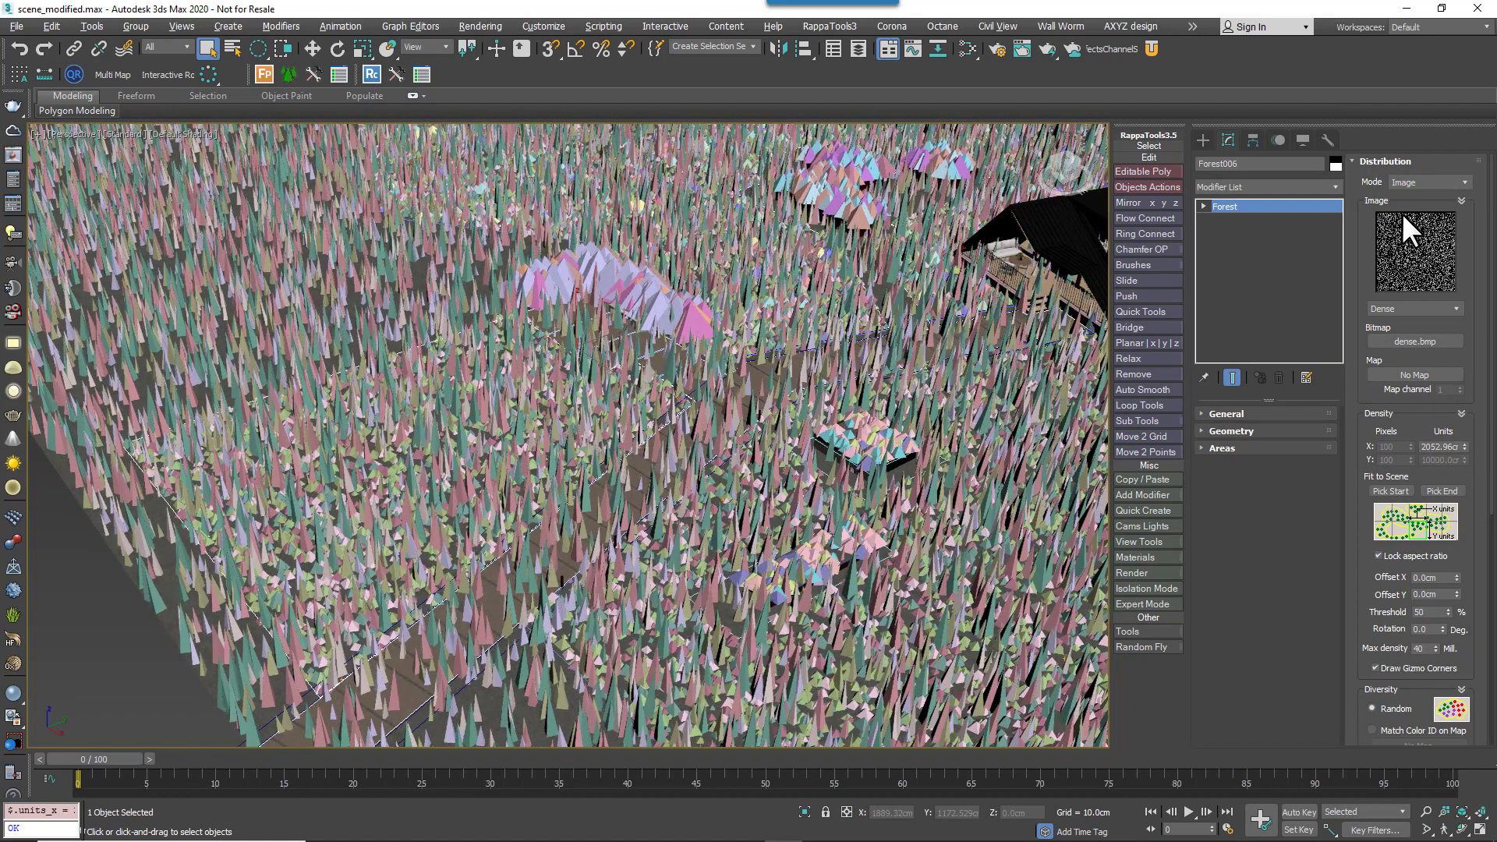
- Turn off whole-surface scattering and add a New paint area in the Areas rollout
{"action": "left_click", "coordinate": [1221, 447]}
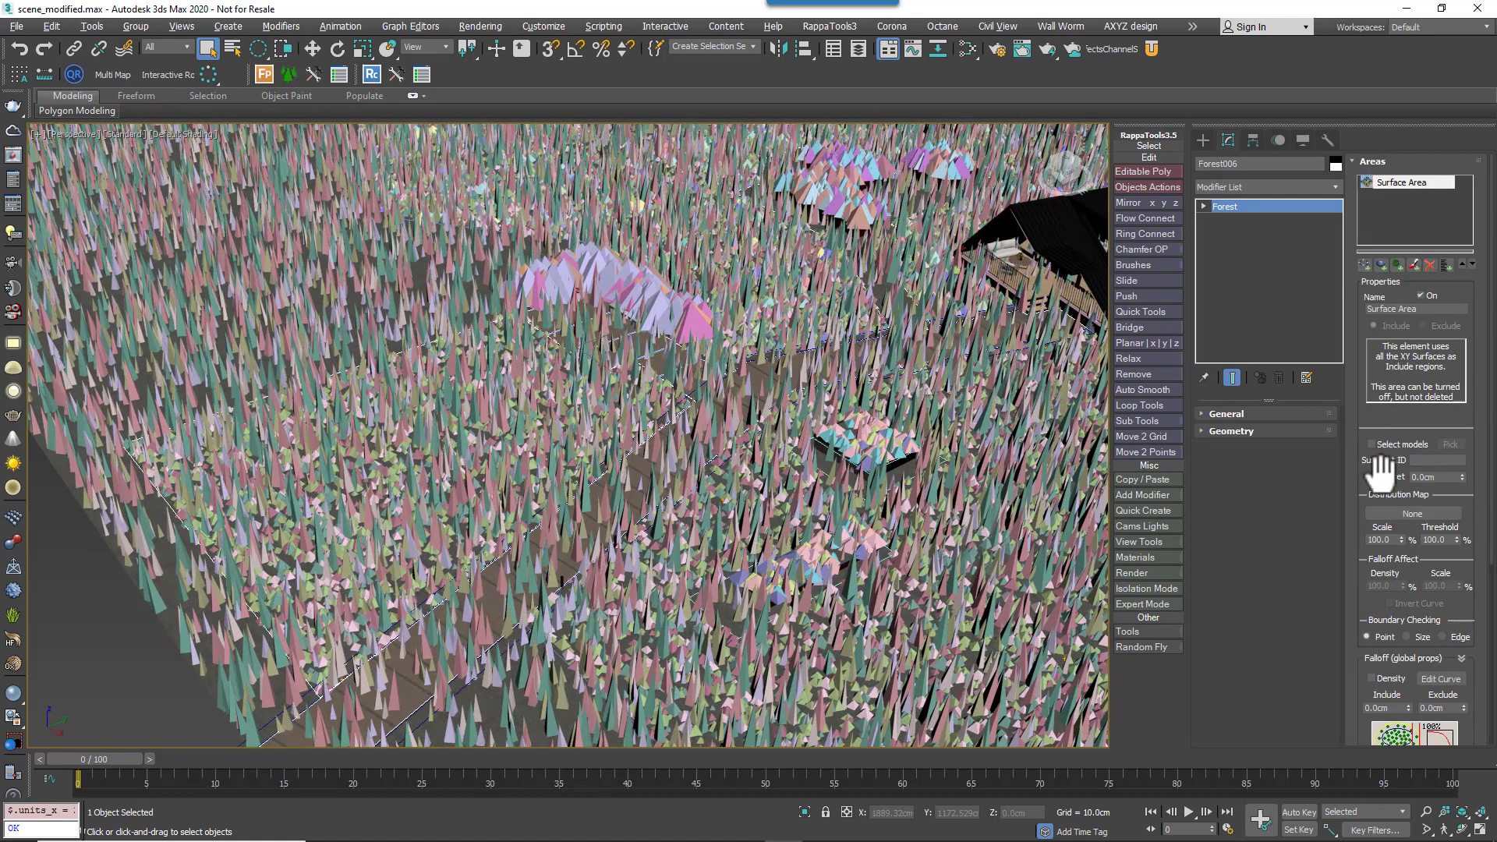
{"action": "left_click", "coordinate": [1419, 296]}
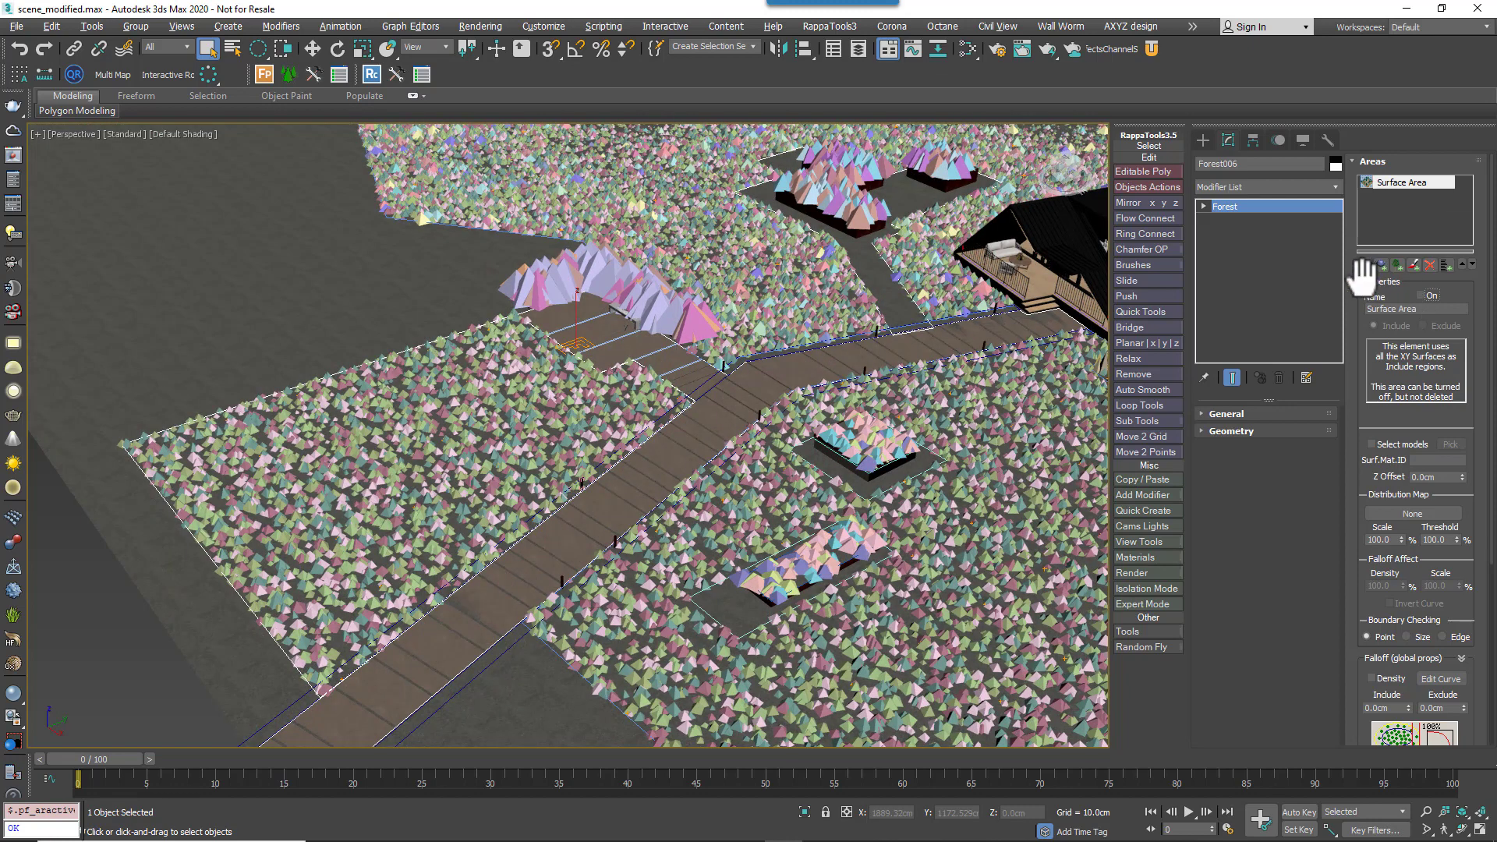
{"action": "left_click", "coordinate": [1411, 265]}
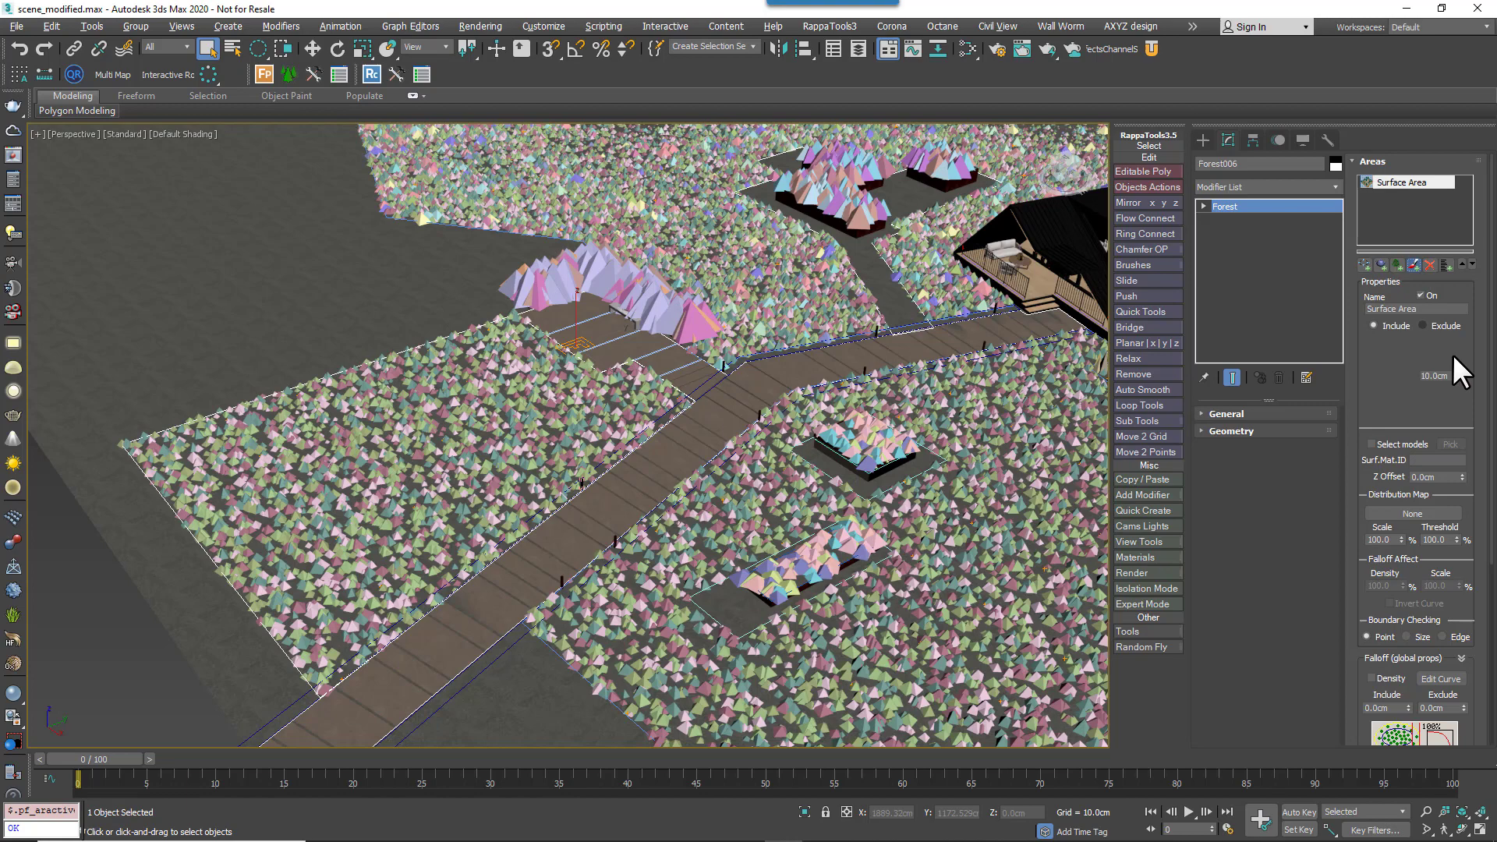
{"action": "left_click", "coordinate": [1447, 351]}
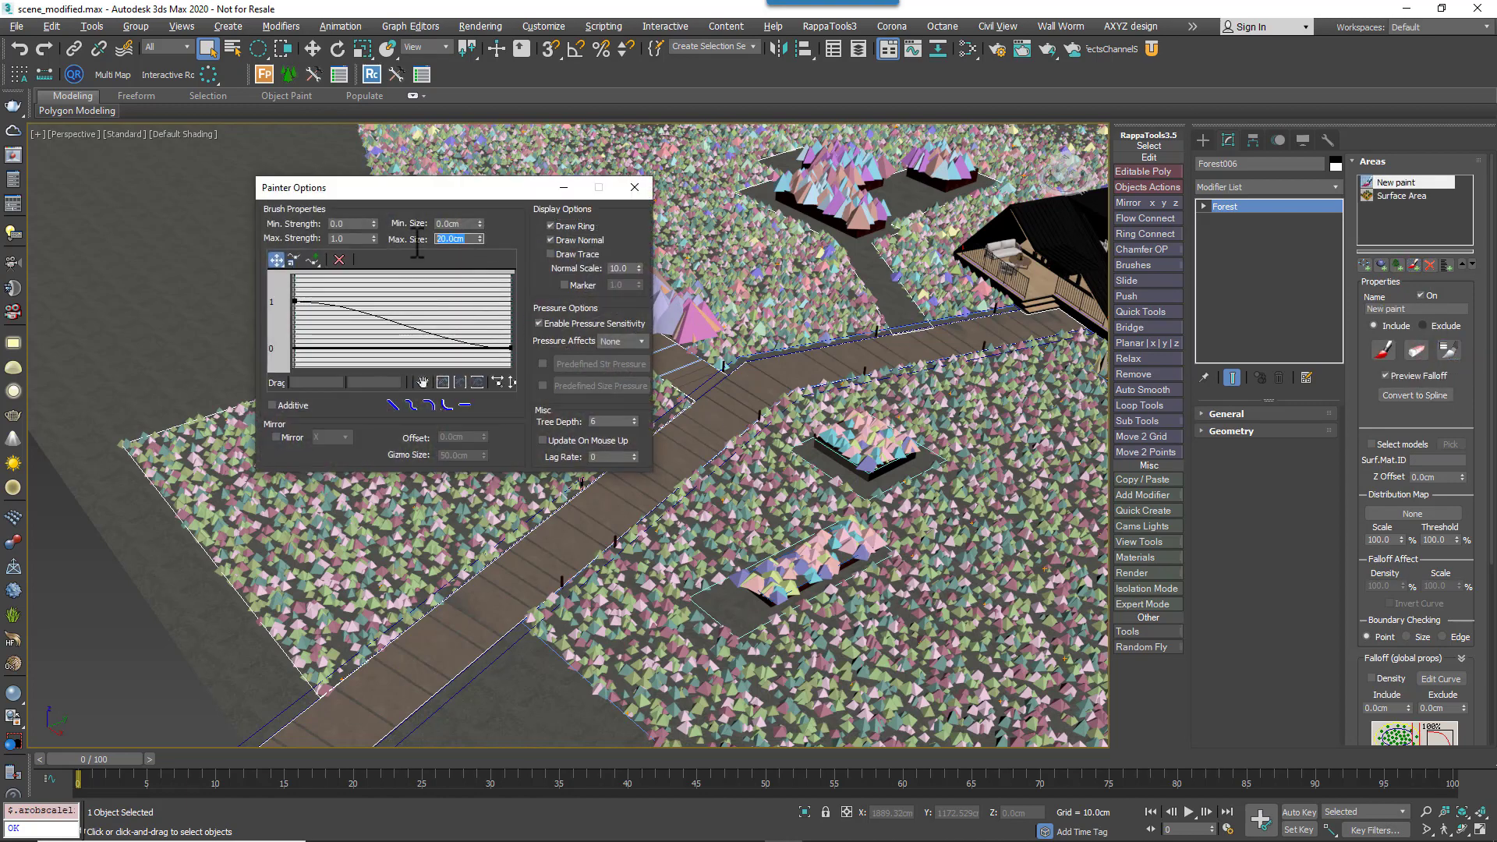
{"action": "left_click", "coordinate": [635, 188]}
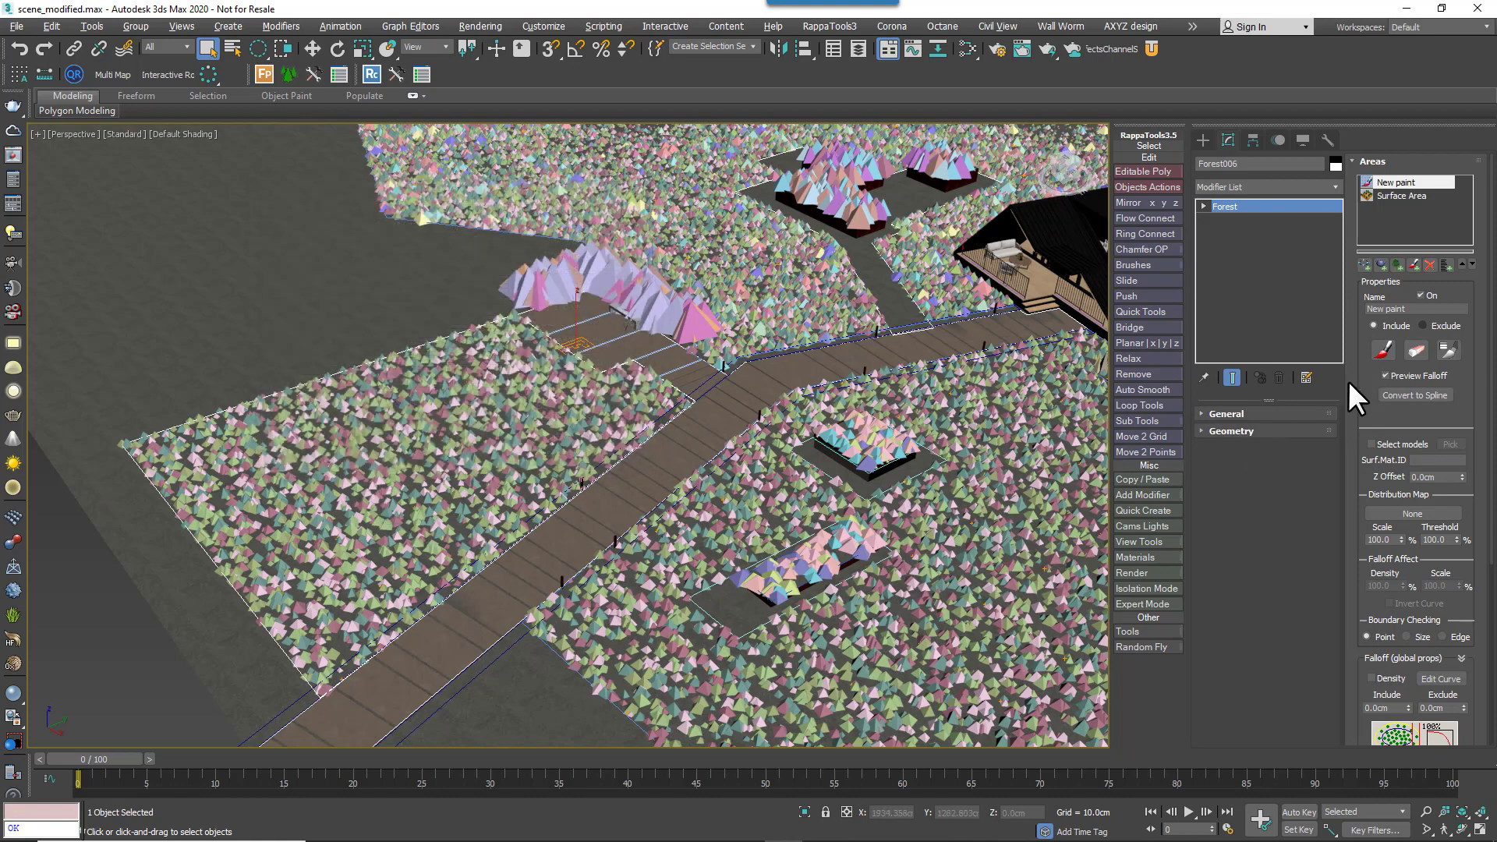
- Paint reeds onto the lawn patch beside and along the walkway
{"action": "left_click", "coordinate": [1383, 350]}
{"action": "left_click_drag", "start_coordinate": [296, 593], "coordinate": [330, 622]}
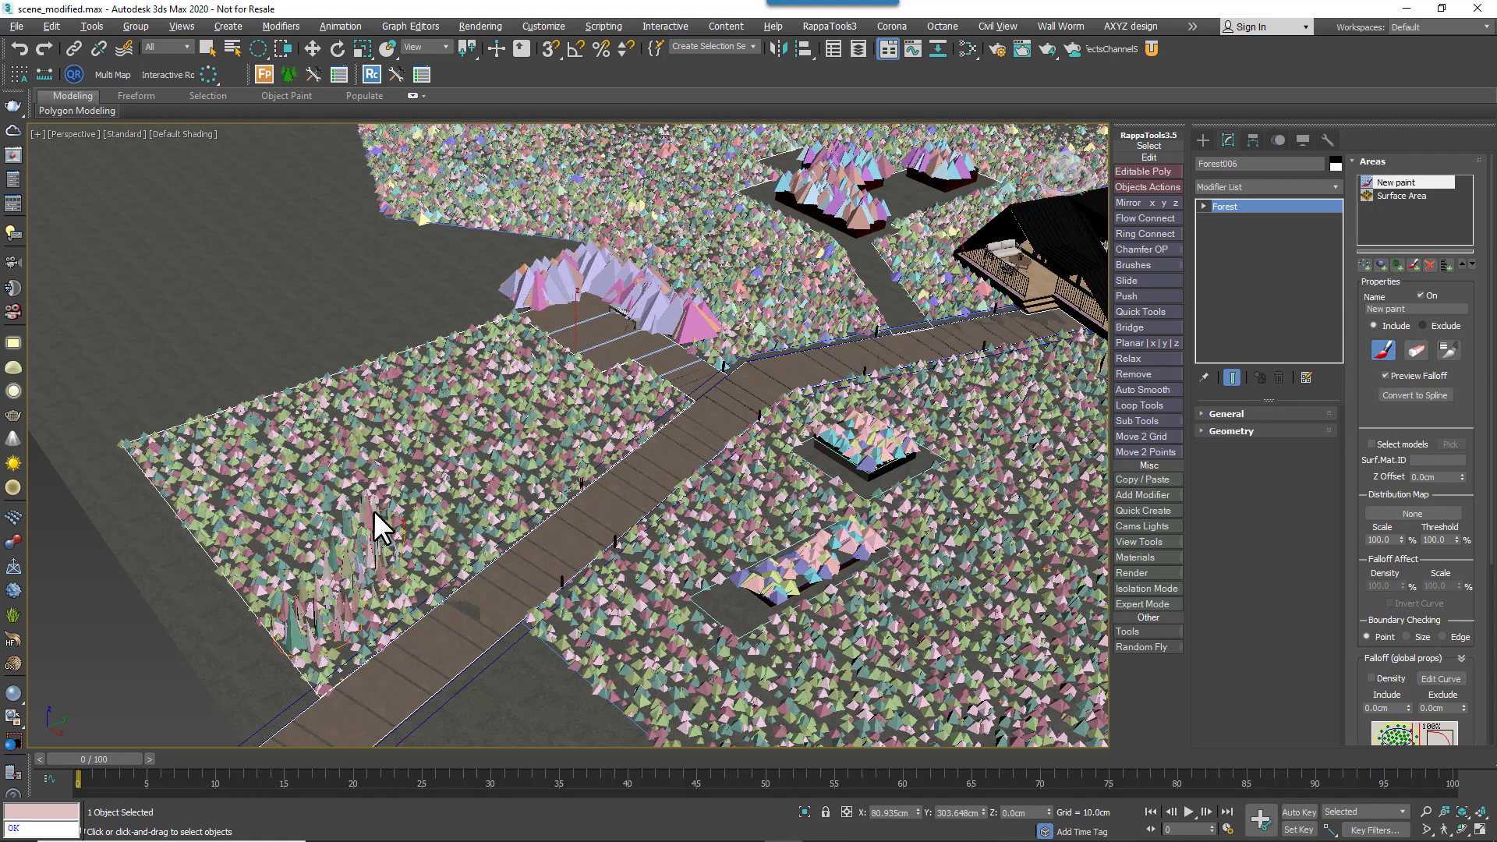
{"action": "left_click_drag", "start_coordinate": [390, 530], "coordinate": [426, 516]}
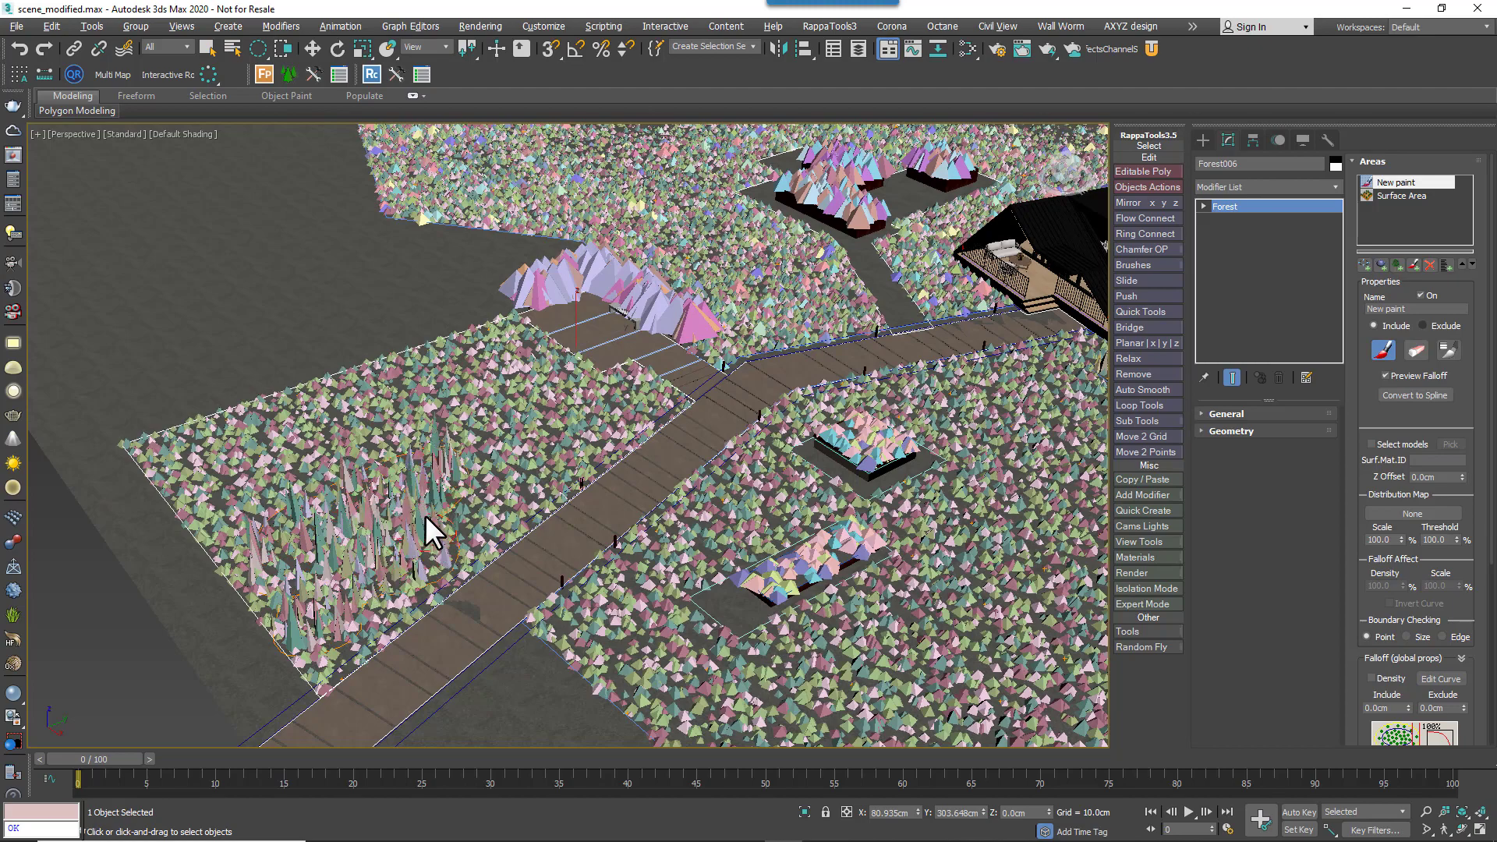
{"action": "mouse_move", "coordinate": [446, 572]}
{"action": "middle_mouse_down"}
{"action": "mouse_move", "coordinate": [534, 535]}
{"action": "mouse_move", "coordinate": [618, 525]}
{"action": "middle_mouse_up"}
{"action": "scroll", "coordinate": [627, 521], "scroll_direction": "up", "scroll_amount": 5}
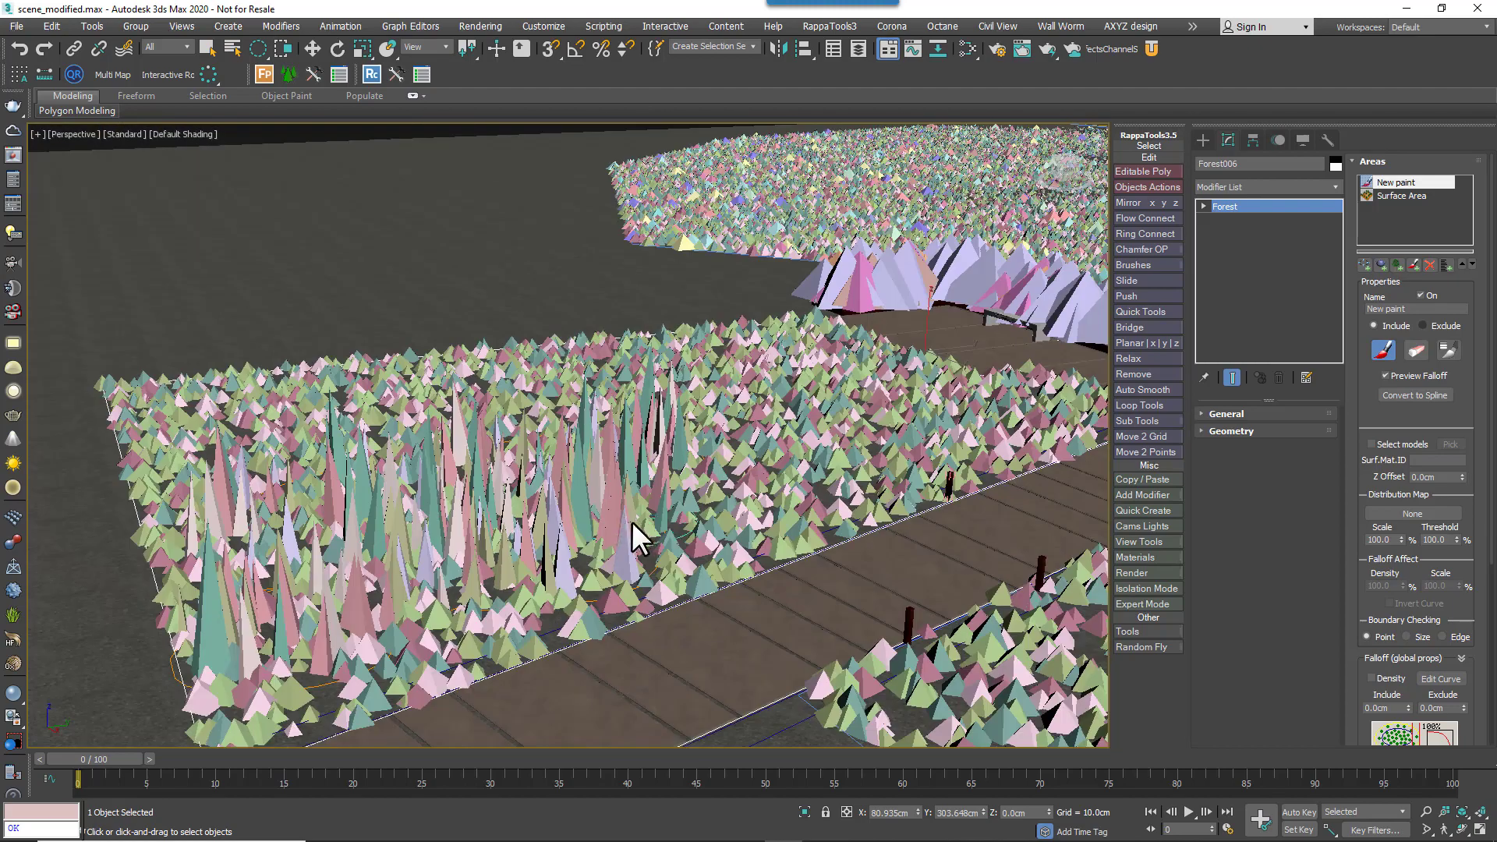
{"action": "mouse_move", "coordinate": [741, 461]}
{"action": "left_mouse_down"}
{"action": "mouse_move", "coordinate": [626, 417]}
{"action": "mouse_move", "coordinate": [253, 484]}
{"action": "mouse_move", "coordinate": [616, 443]}
{"action": "left_mouse_up"}
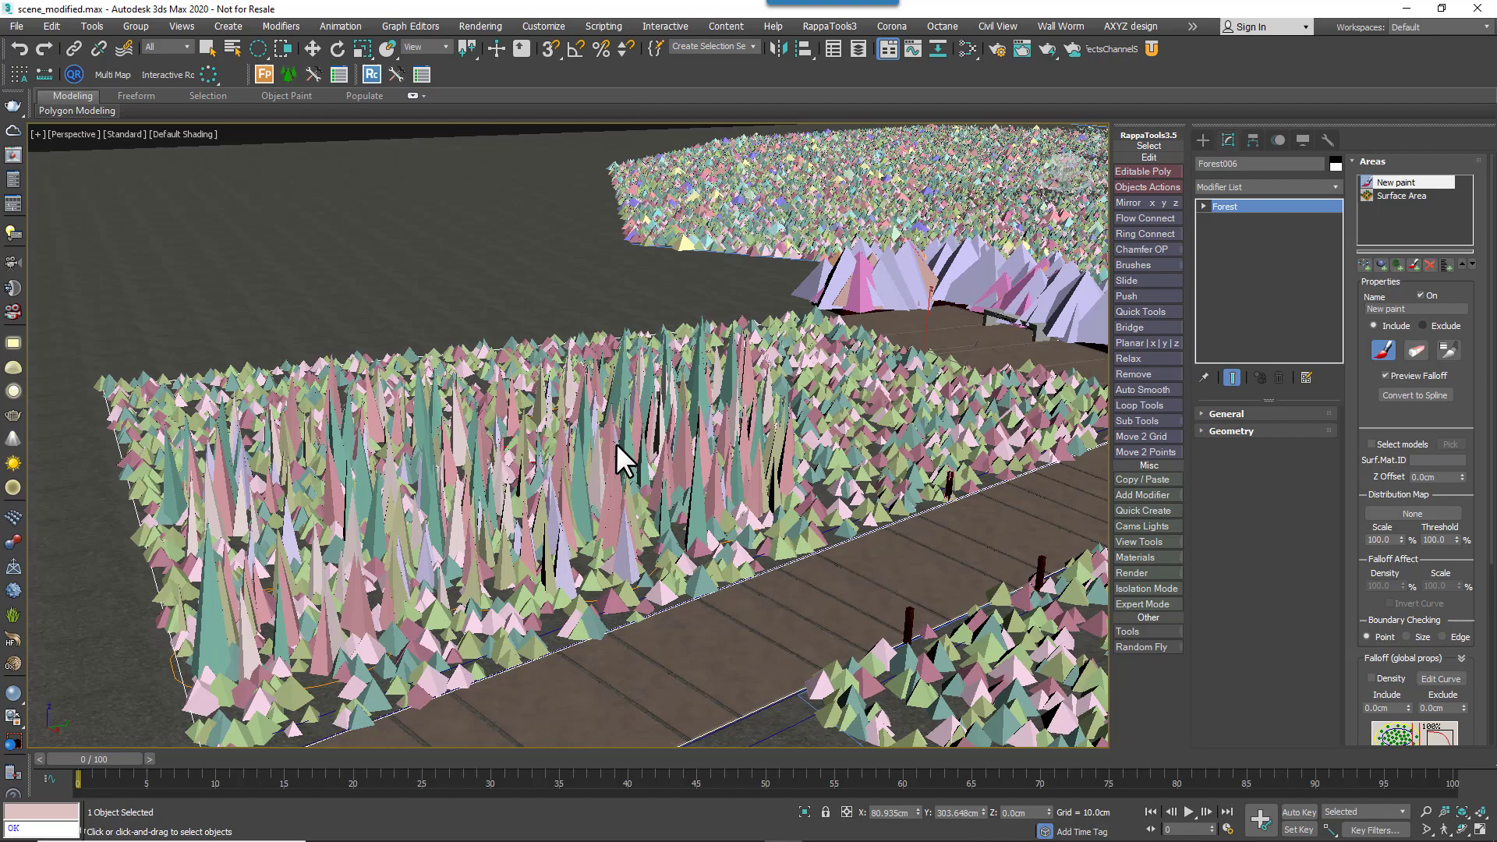
{"action": "mouse_move", "coordinate": [772, 409]}
{"action": "left_mouse_down"}
{"action": "mouse_move", "coordinate": [917, 395]}
{"action": "mouse_move", "coordinate": [792, 412]}
{"action": "mouse_move", "coordinate": [815, 472]}
{"action": "left_mouse_up"}
{"action": "middle_click_drag", "start_coordinate": [814, 472], "coordinate": [741, 512], "text": "alt"}
{"action": "left_click", "coordinate": [1381, 351]}
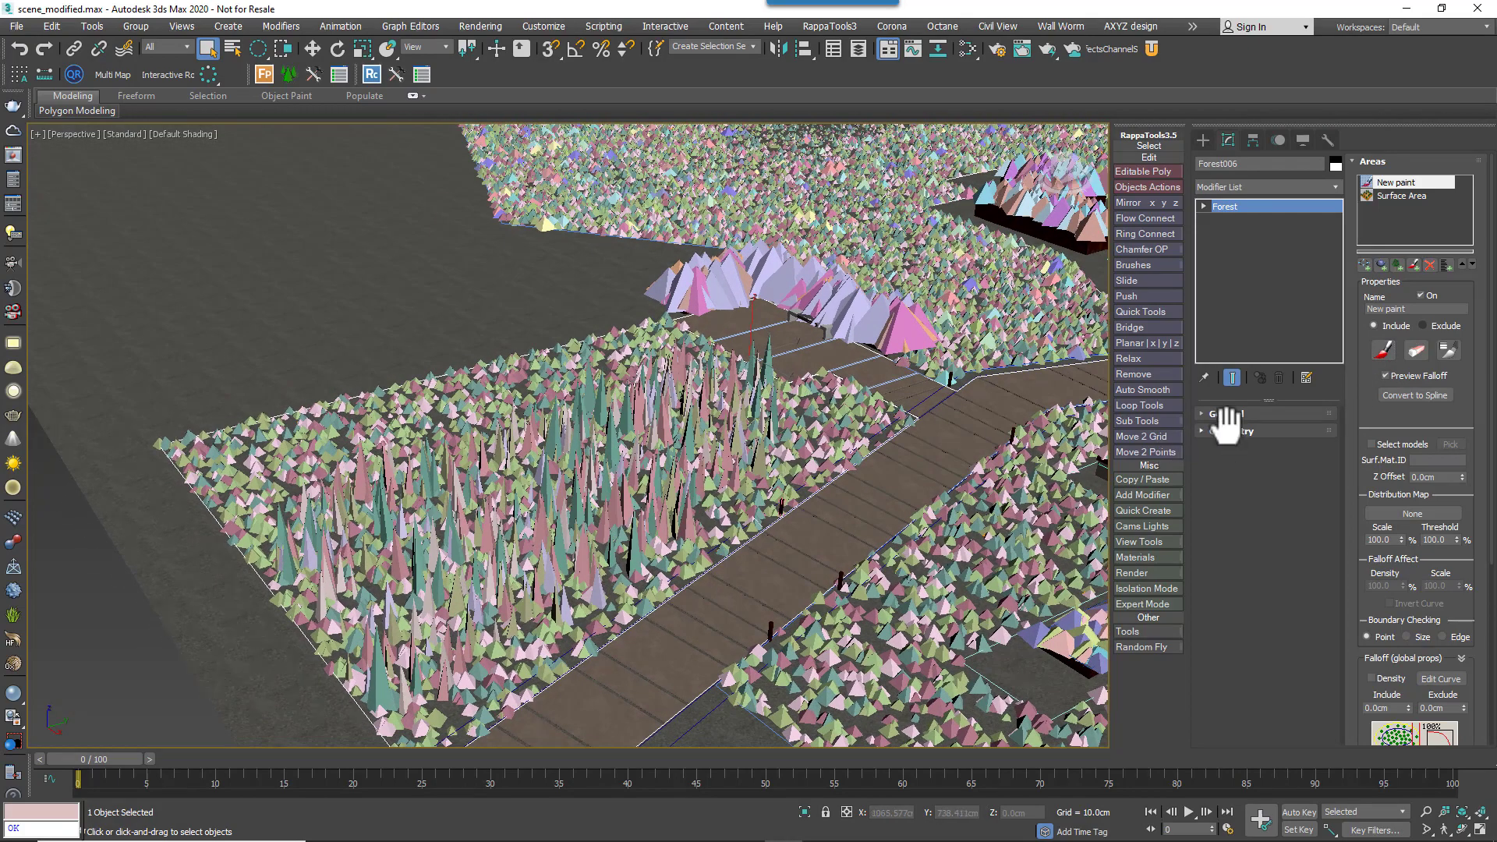
- Set the Color ID of Phragmites v1–v3 to red
{"action": "left_click", "coordinate": [1228, 430]}
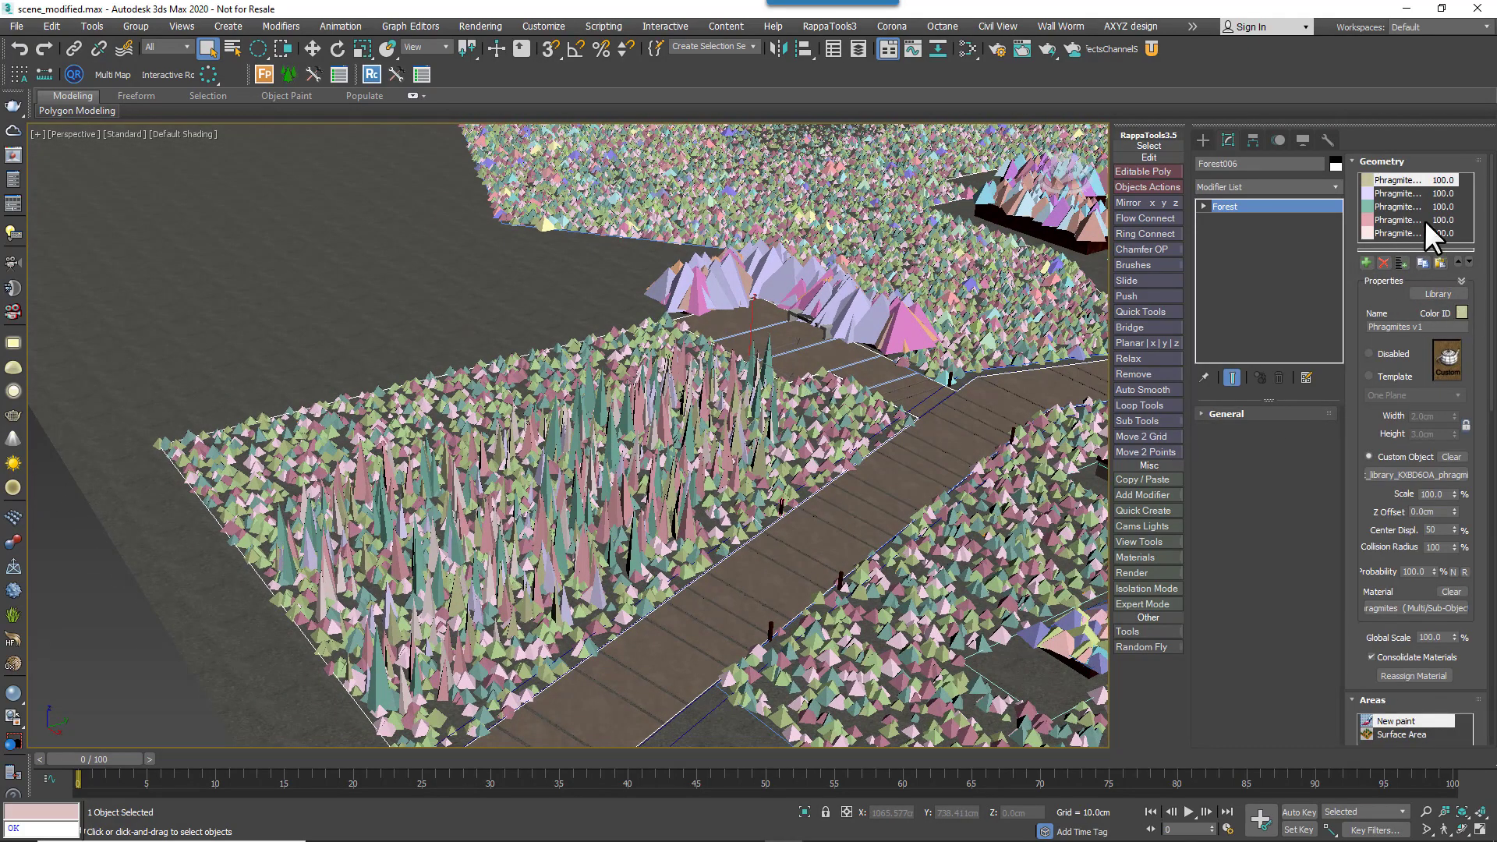
{"action": "left_click", "coordinate": [1388, 205], "text": "shift"}
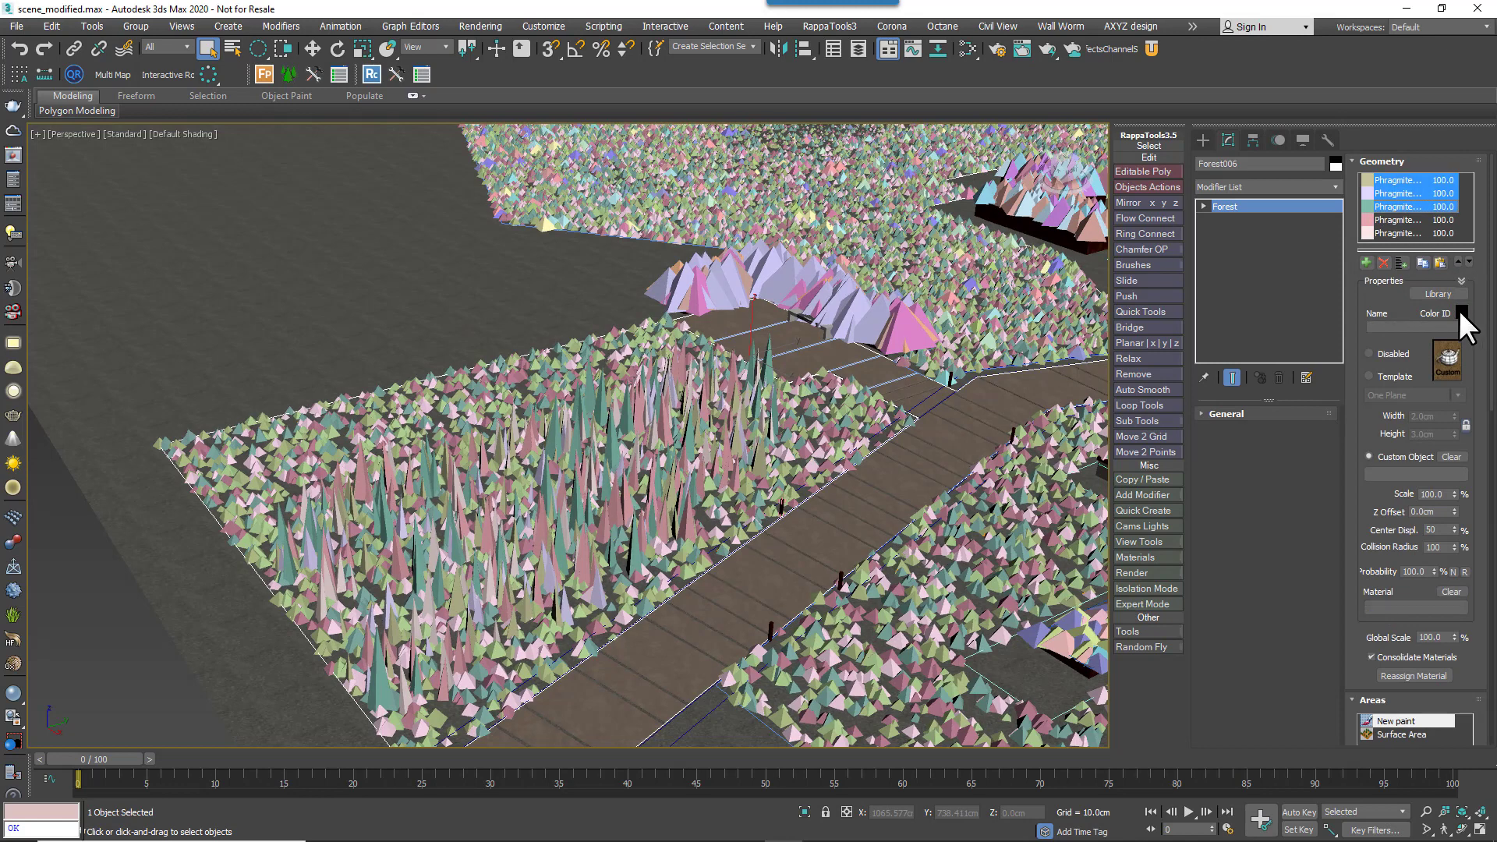
{"action": "left_click", "coordinate": [1461, 313]}
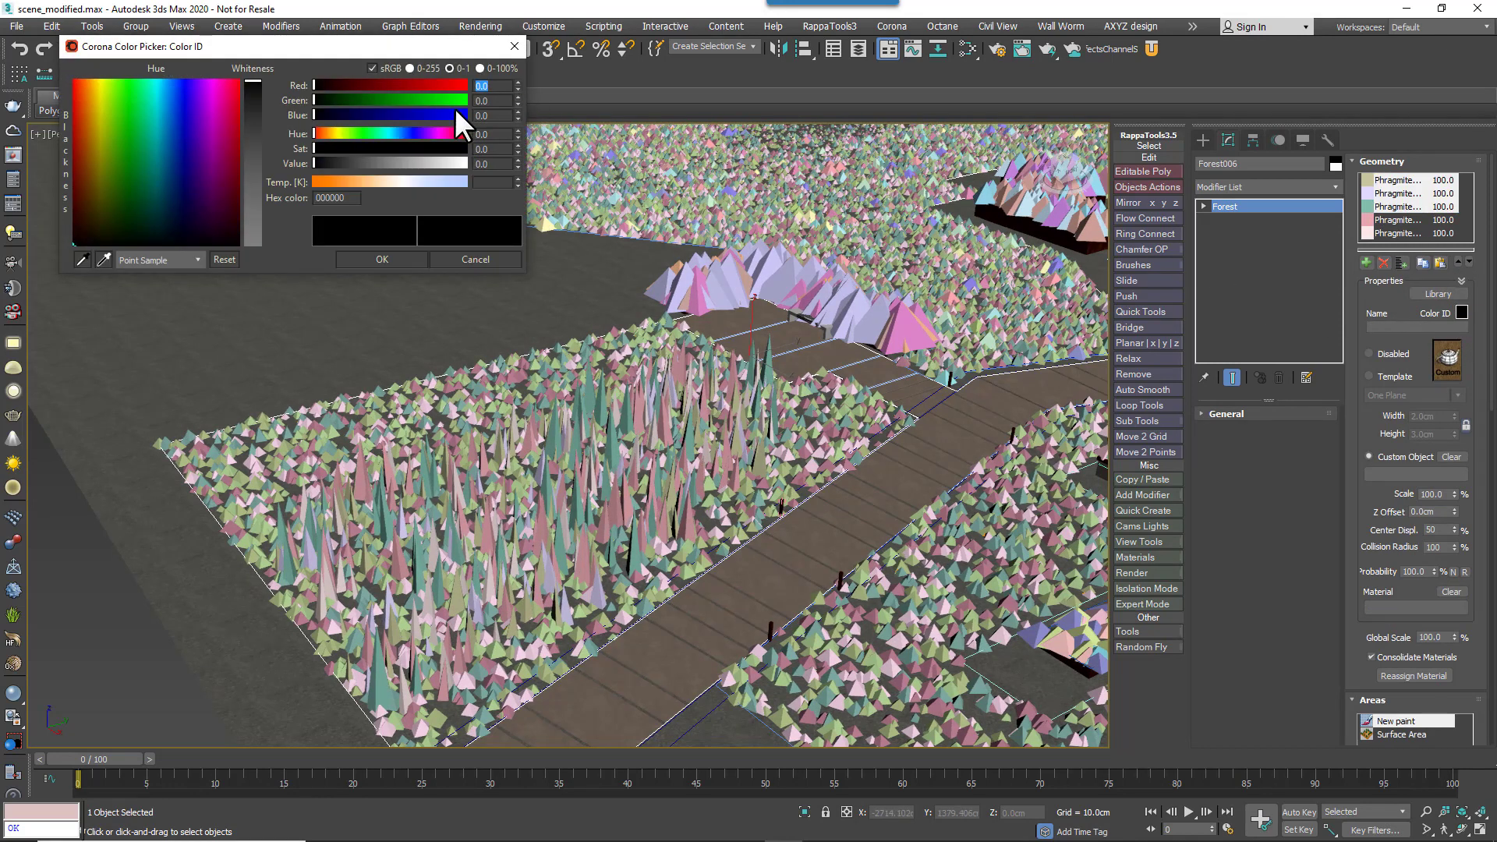
{"action": "left_click_drag", "start_coordinate": [460, 85], "coordinate": [484, 84]}
{"action": "left_click", "coordinate": [386, 258]}
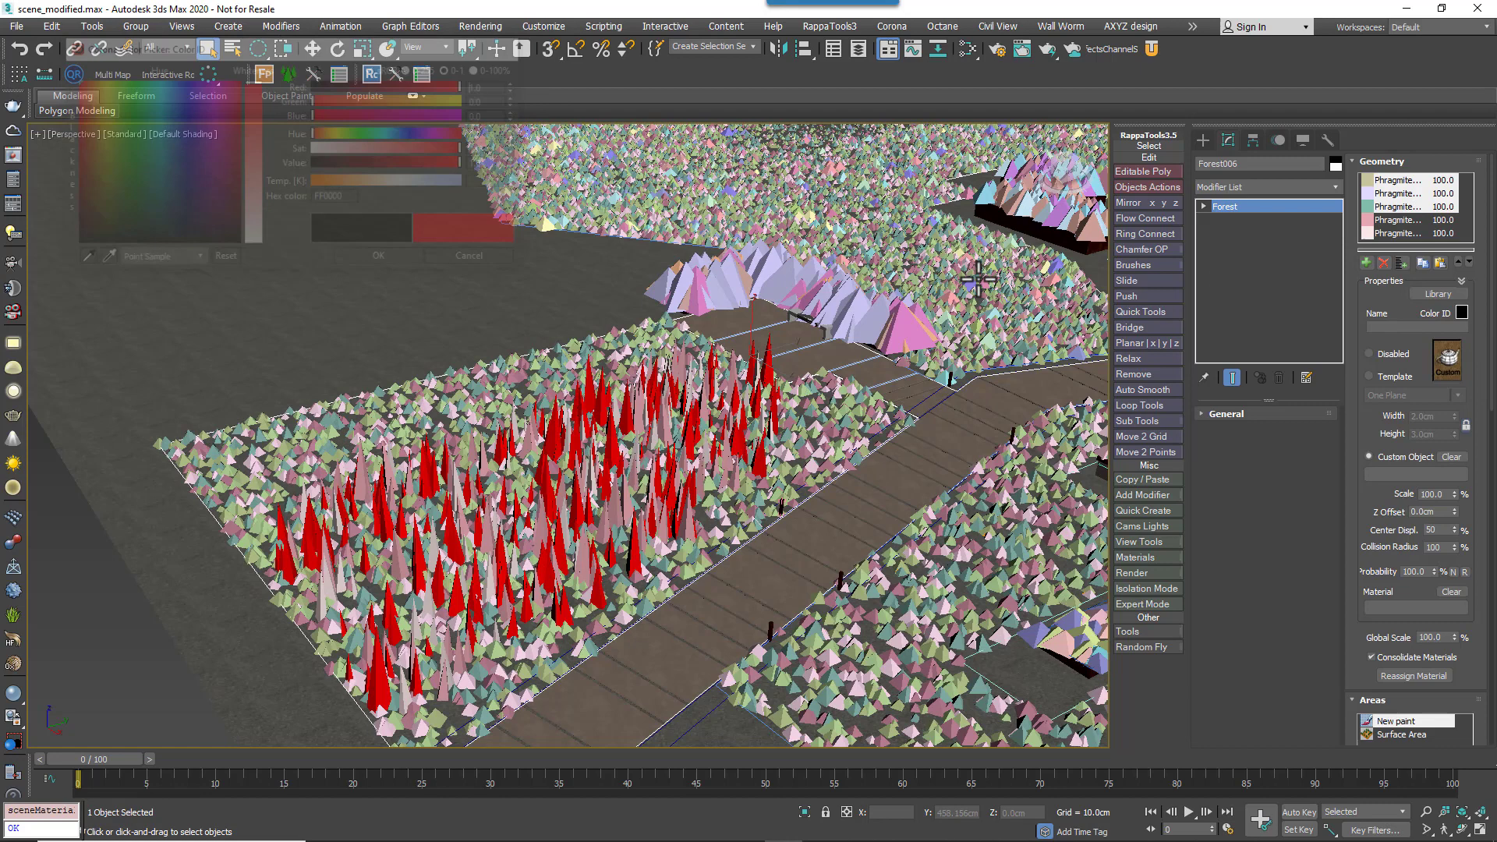
- Set the Color ID of Phragmites v4–v5 to blue
{"action": "left_click", "coordinate": [1401, 221]}
{"action": "left_click", "coordinate": [1391, 232], "text": "shift"}
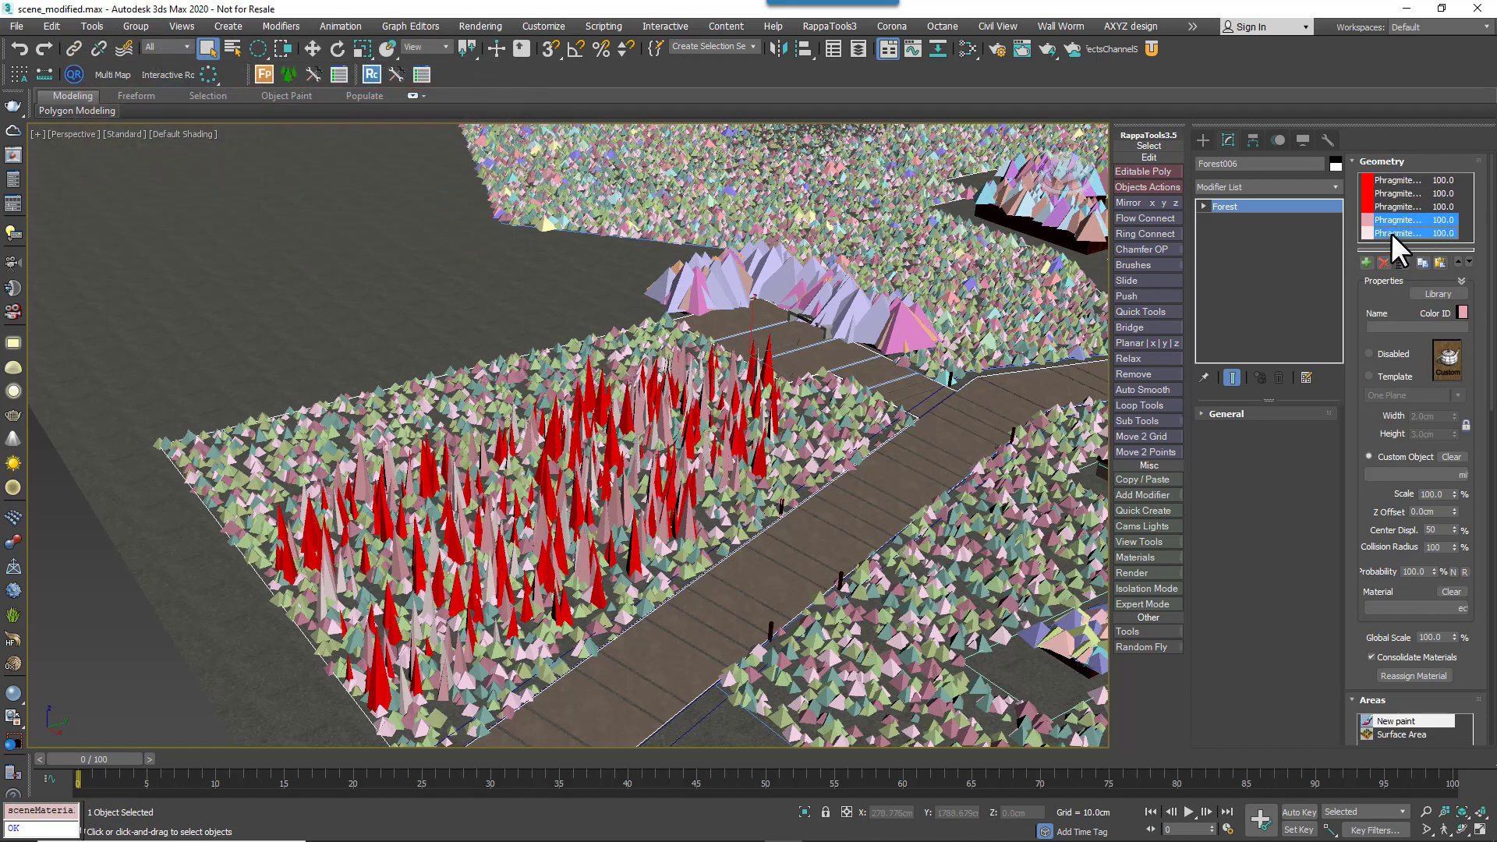
{"action": "left_click", "coordinate": [1461, 313]}
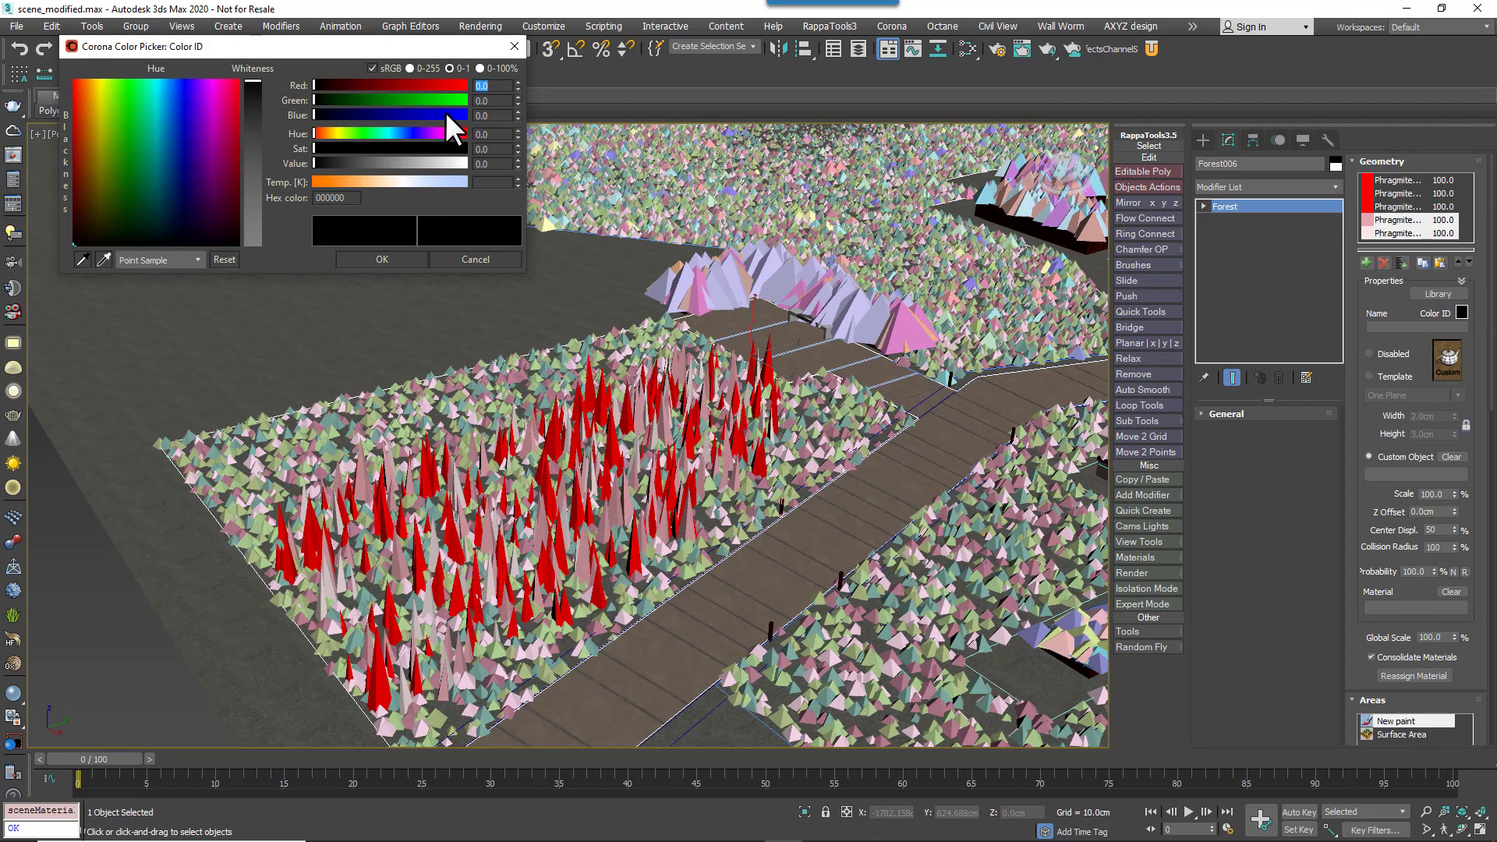
{"action": "left_click_drag", "start_coordinate": [447, 115], "coordinate": [489, 114]}
{"action": "left_click", "coordinate": [390, 257]}
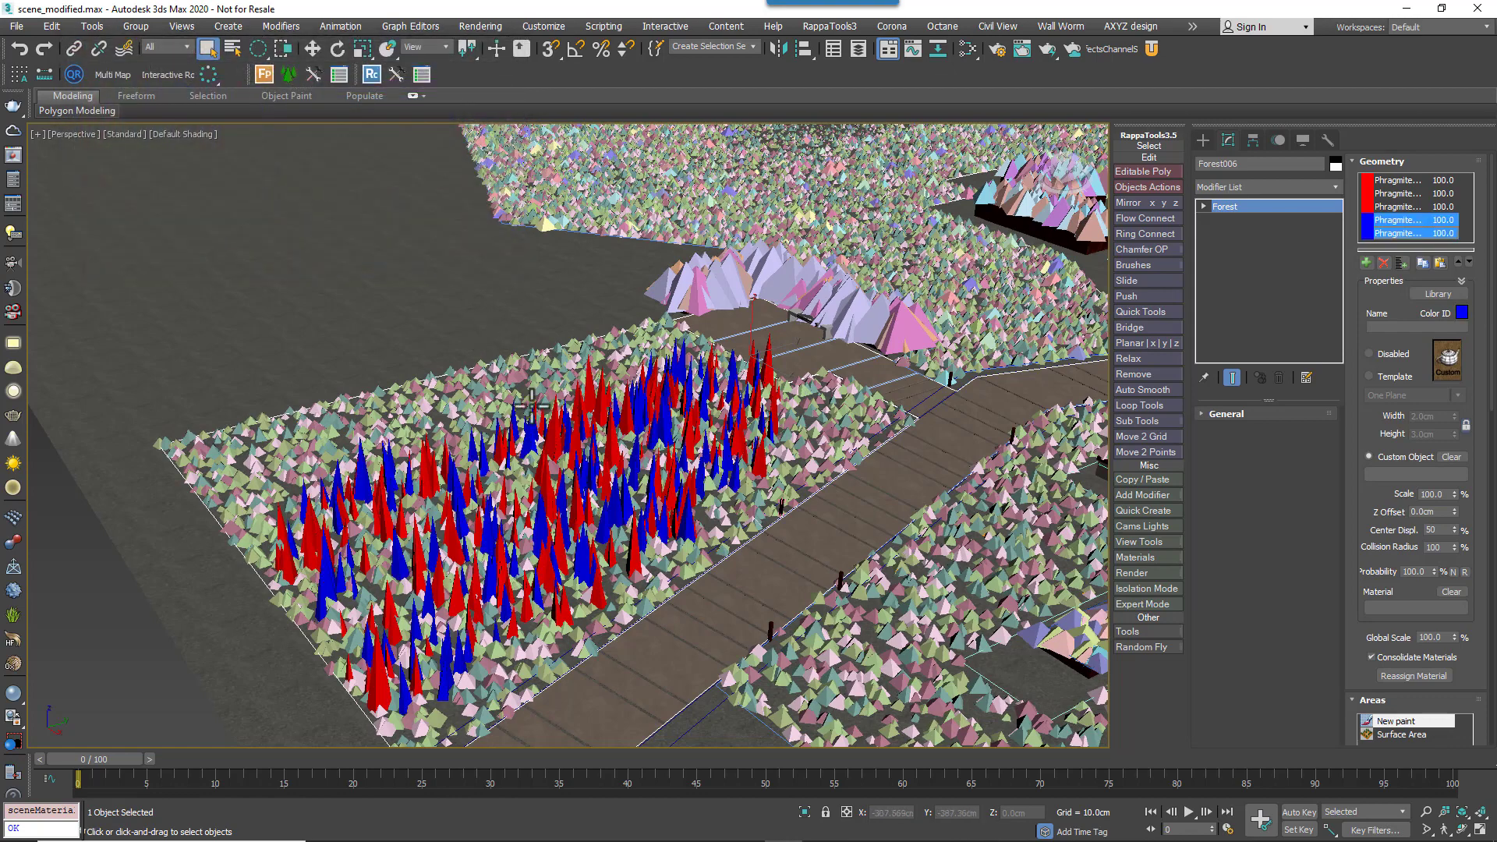
- Adjust the probability of the blue Phragmites models in the plant model list
{"action": "left_click", "coordinate": [1386, 161]}
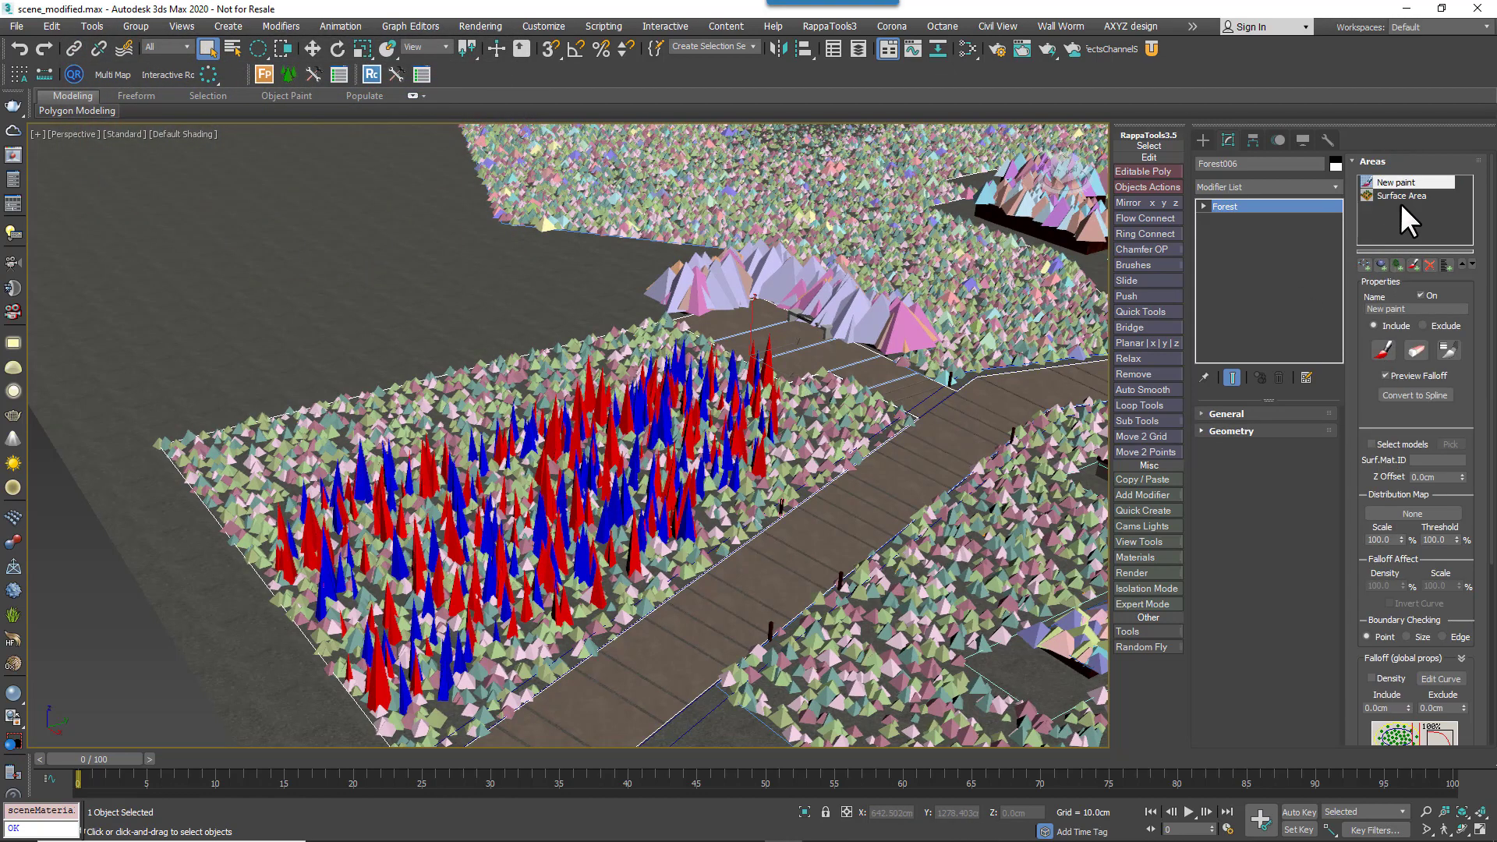
{"action": "left_click", "coordinate": [1372, 162]}
{"action": "left_click", "coordinate": [1229, 602]}
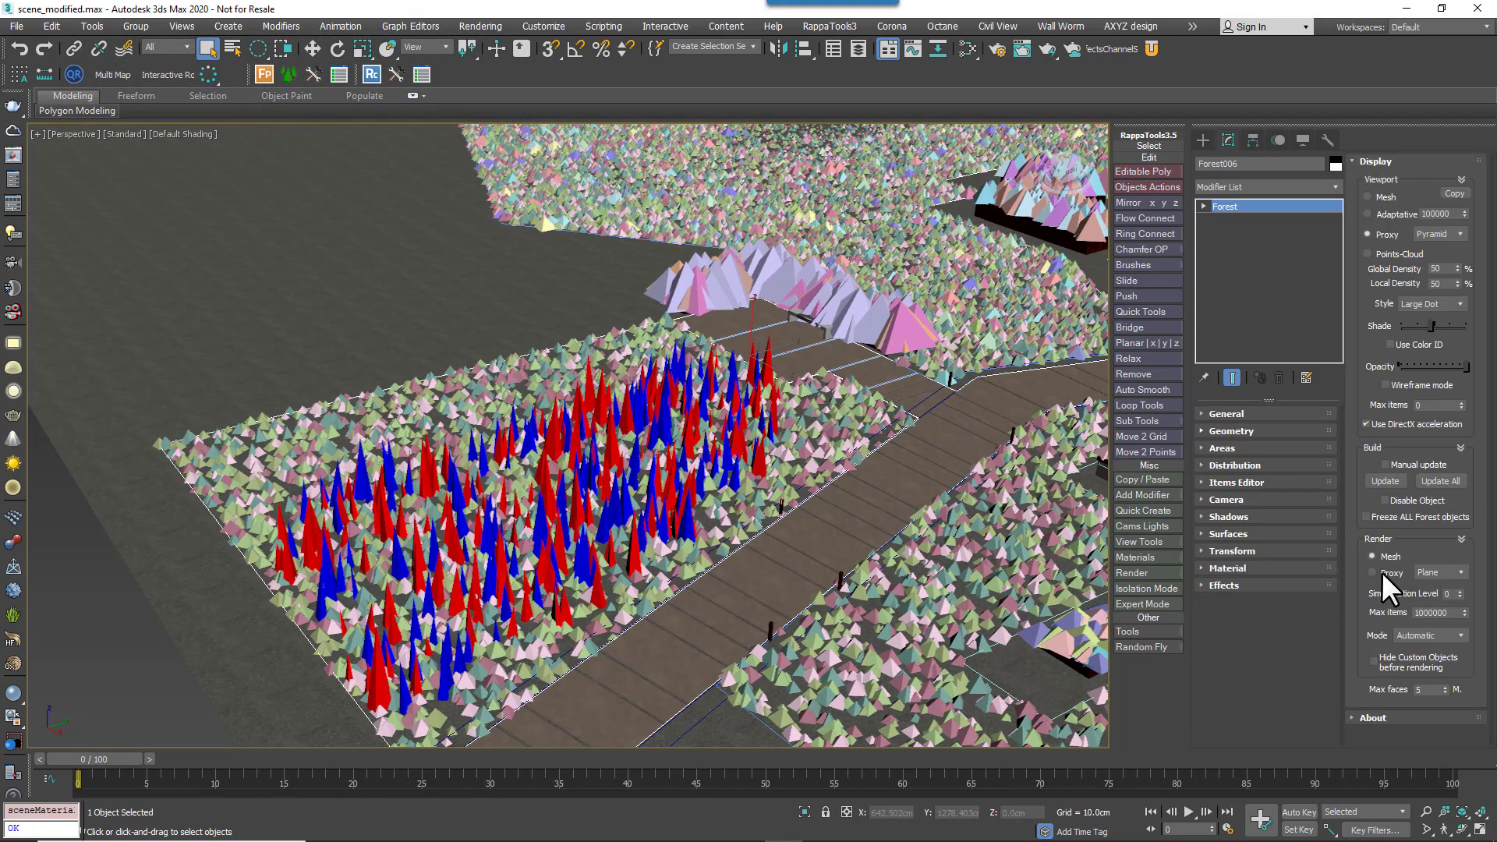
{"action": "left_click", "coordinate": [1461, 480]}
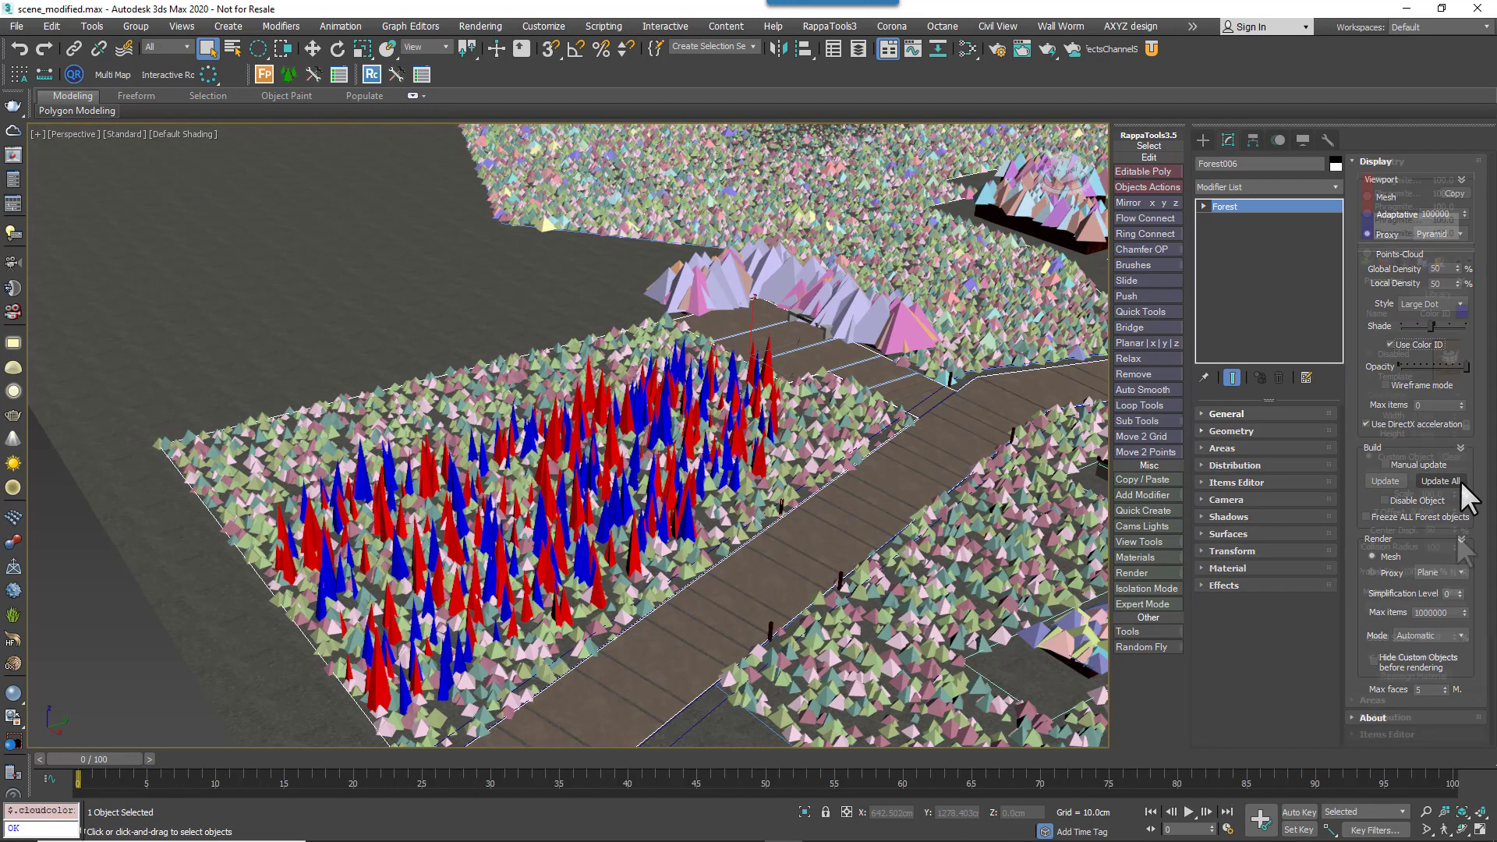
{"action": "left_click_drag", "start_coordinate": [1432, 571], "coordinate": [1440, 508]}
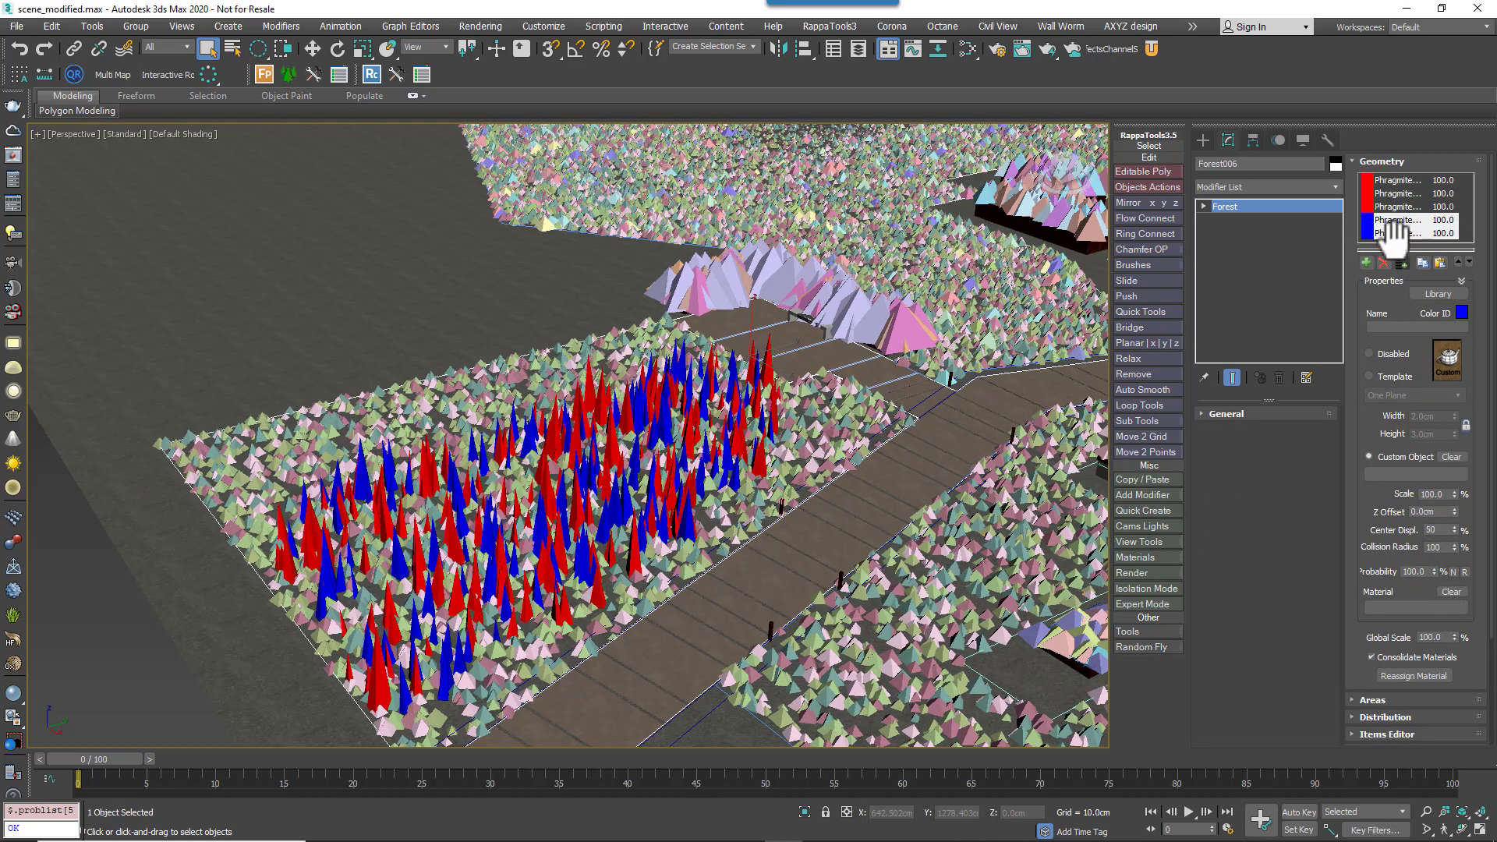
- Reopen the Areas settings and frame the painted reed patch in the viewport
{"action": "left_click", "coordinate": [1376, 161]}
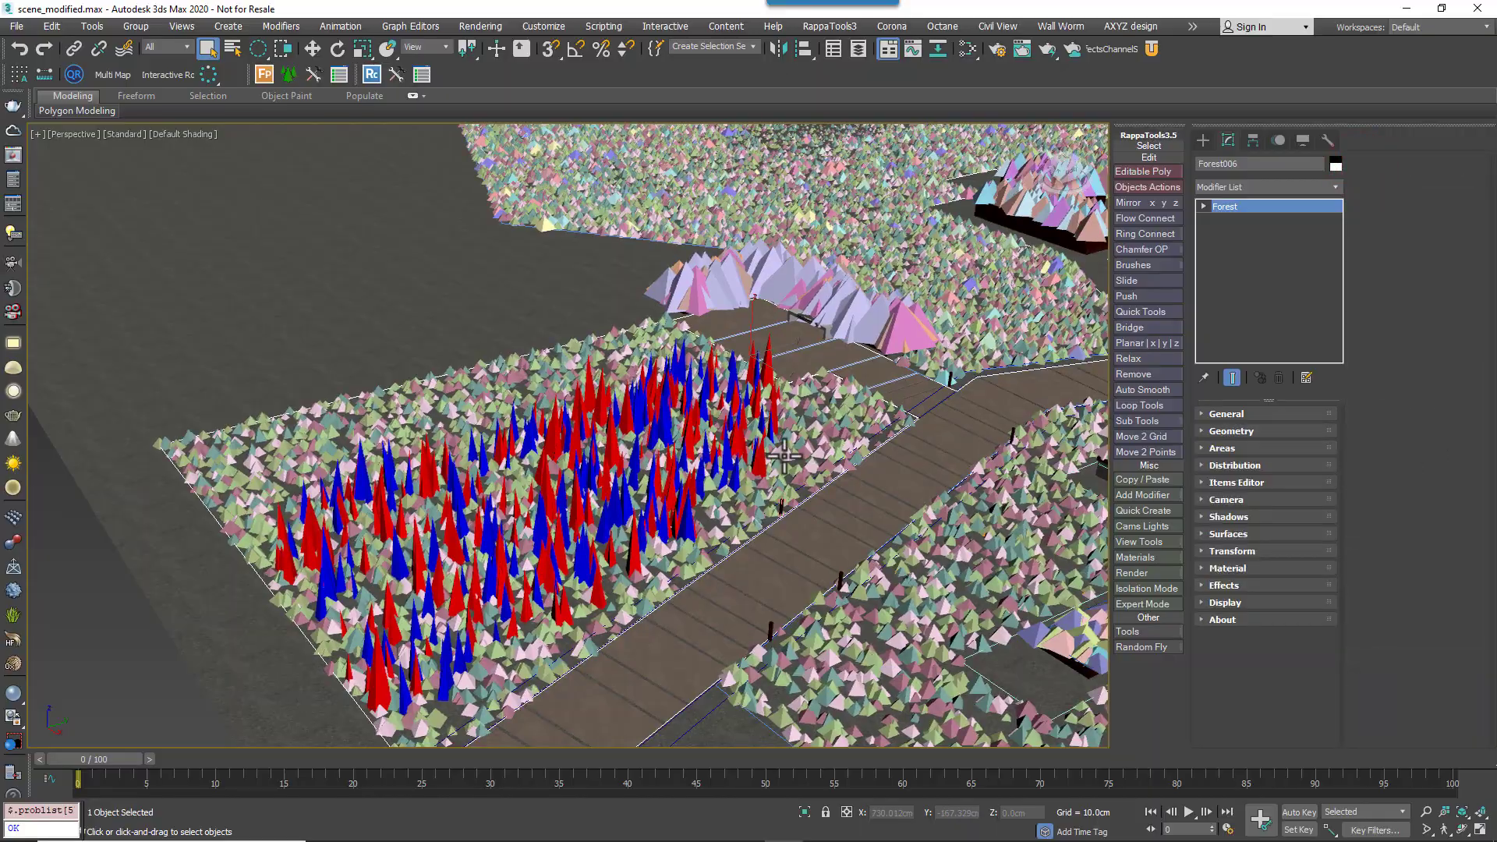
{"action": "middle_click_drag", "start_coordinate": [784, 458], "coordinate": [687, 505]}
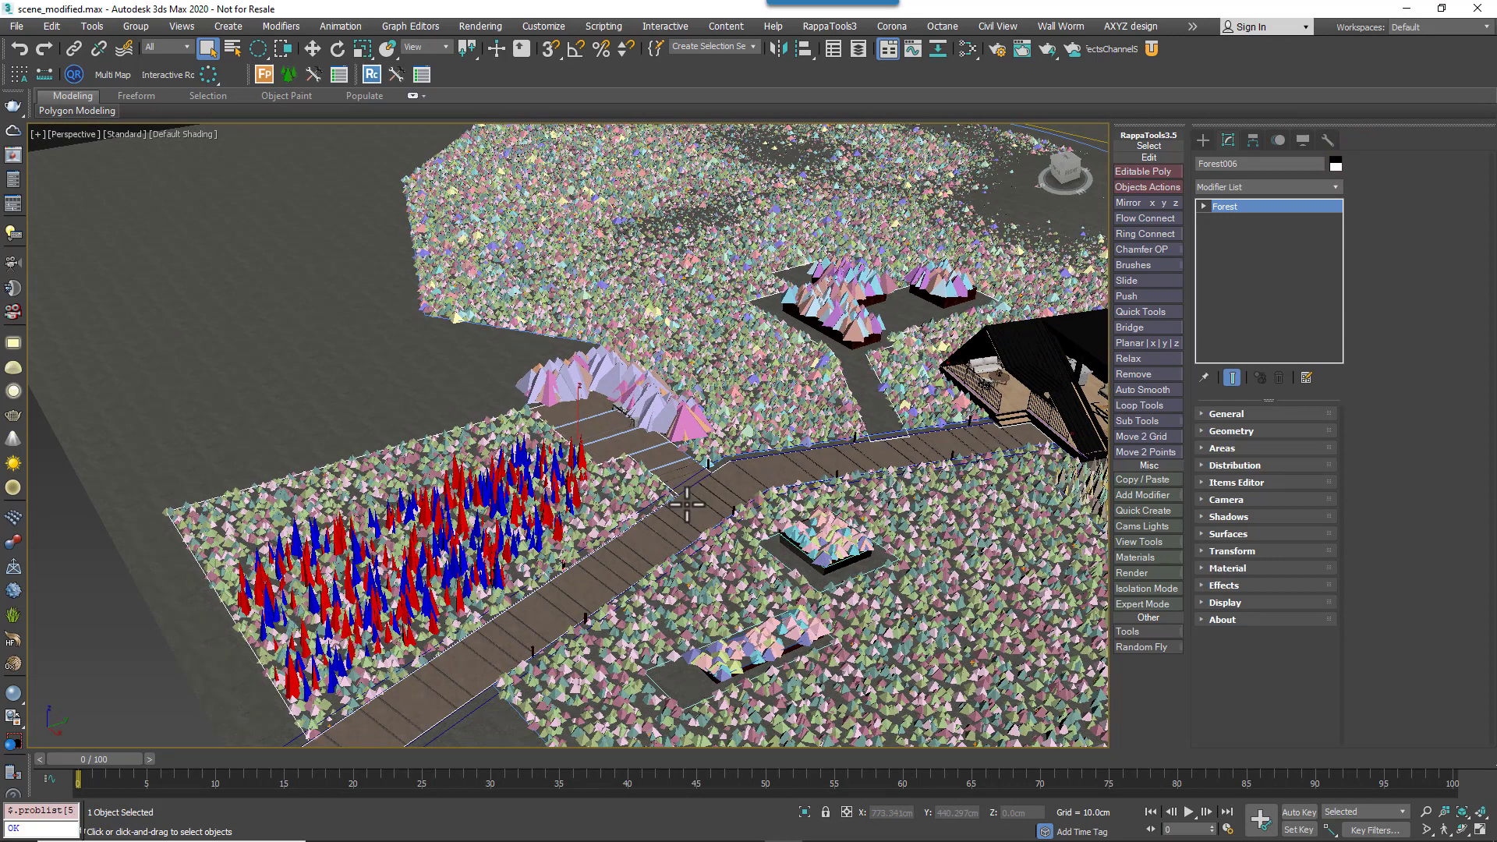
{"action": "left_click", "coordinate": [1219, 447]}
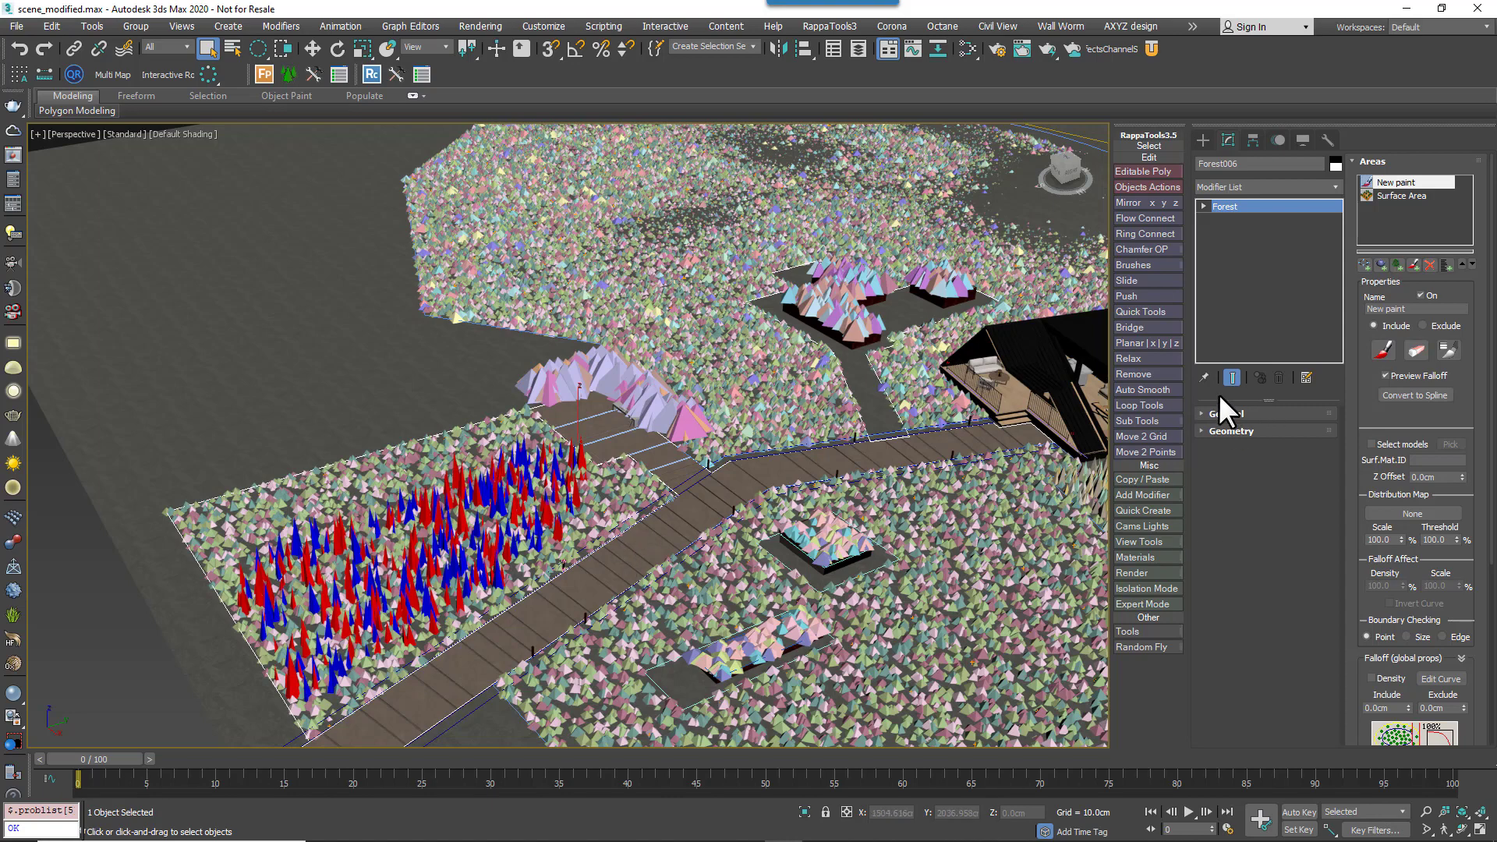
{"action": "scroll", "coordinate": [468, 561], "scroll_direction": "up", "scroll_amount": 5}
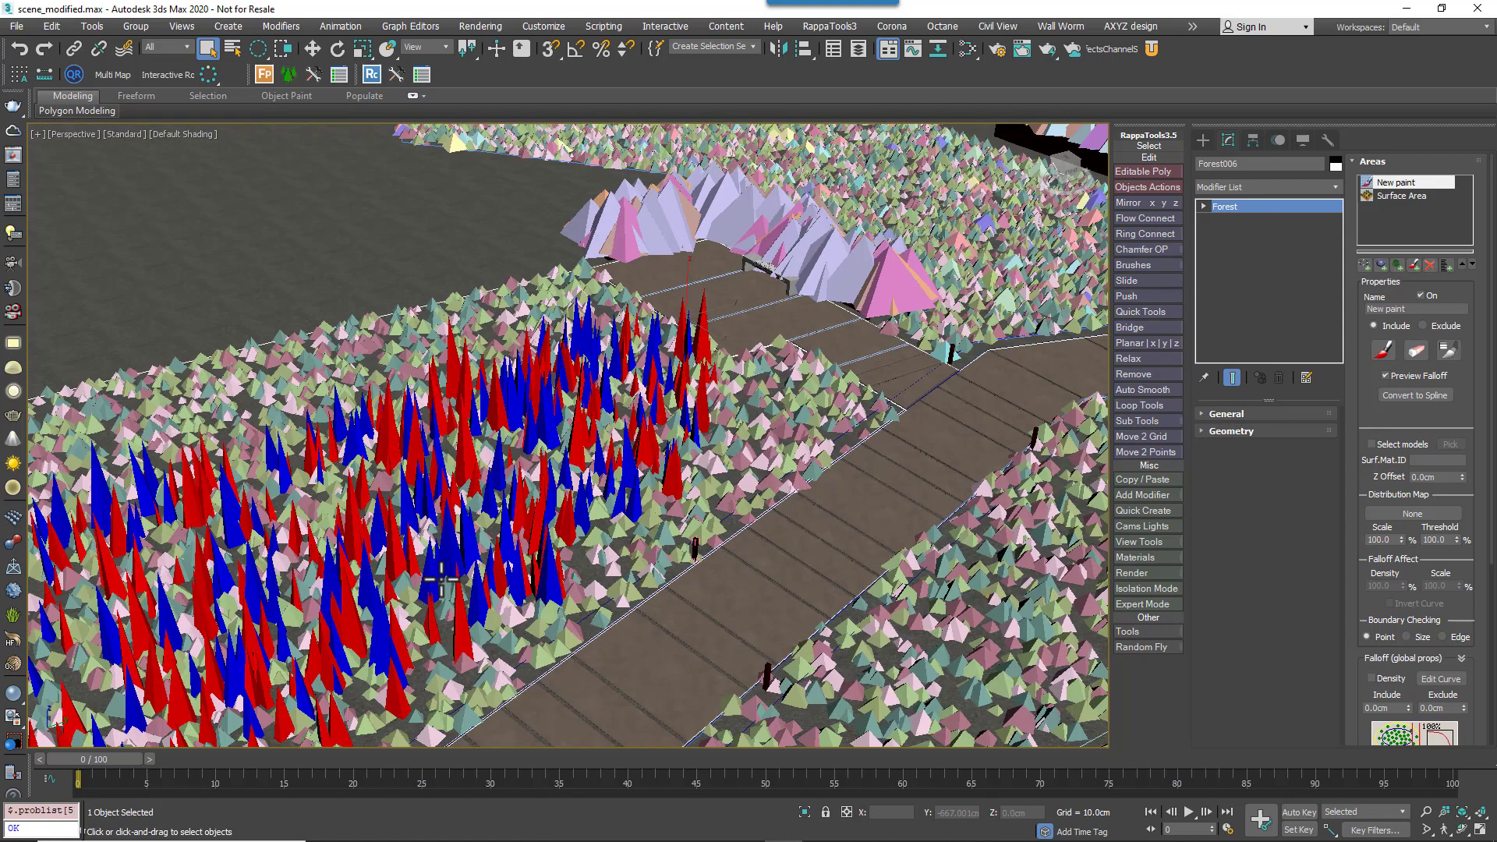
{"action": "middle_click_drag", "start_coordinate": [462, 566], "coordinate": [1013, 561], "text": "alt"}
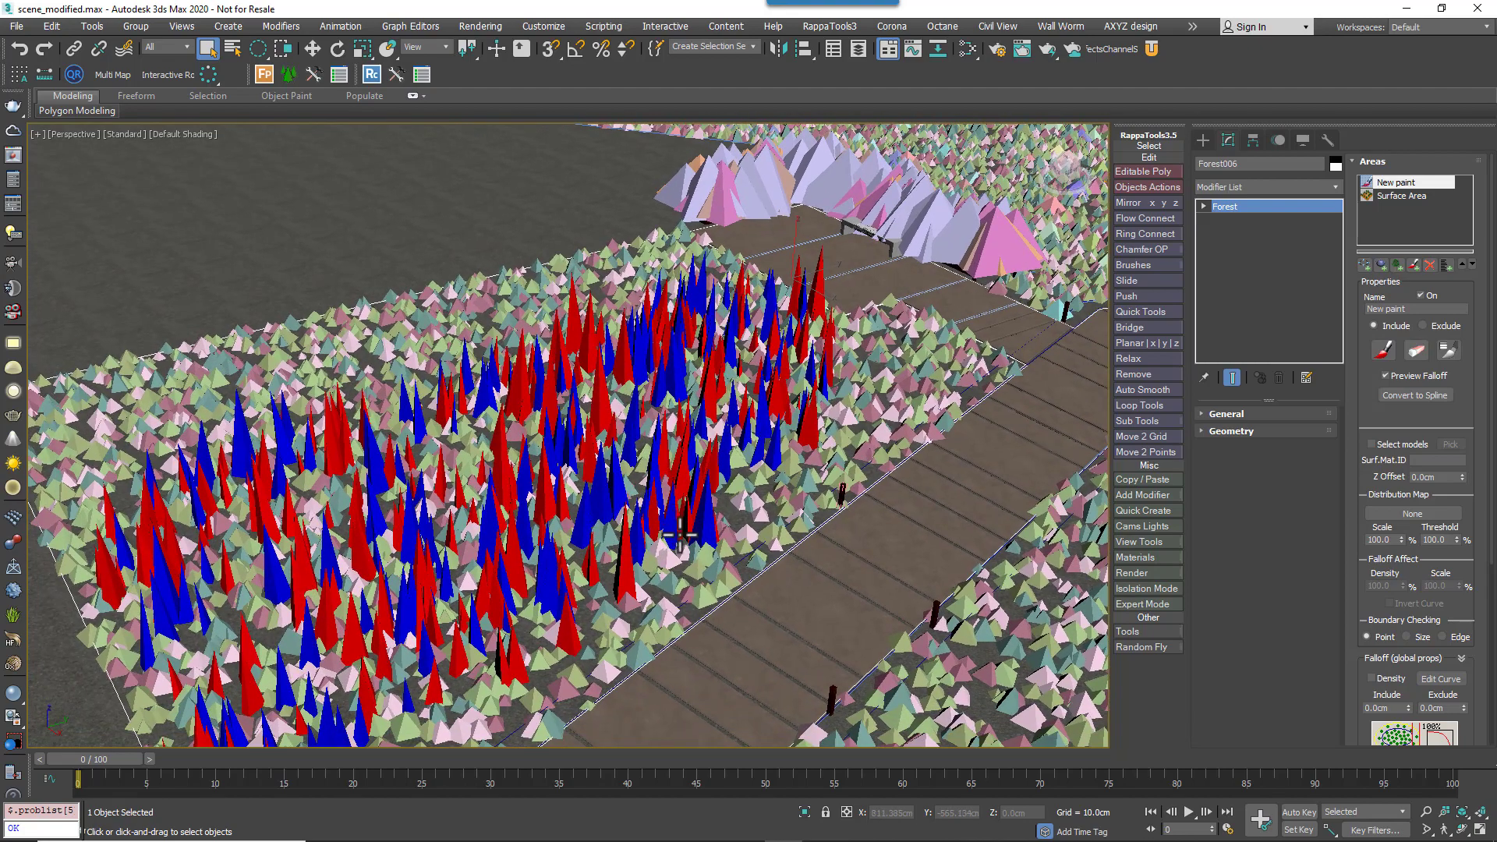
- Restrict the painted area to Phragmites v1, v2 and v3 using Select models
{"action": "left_click", "coordinate": [1380, 446]}
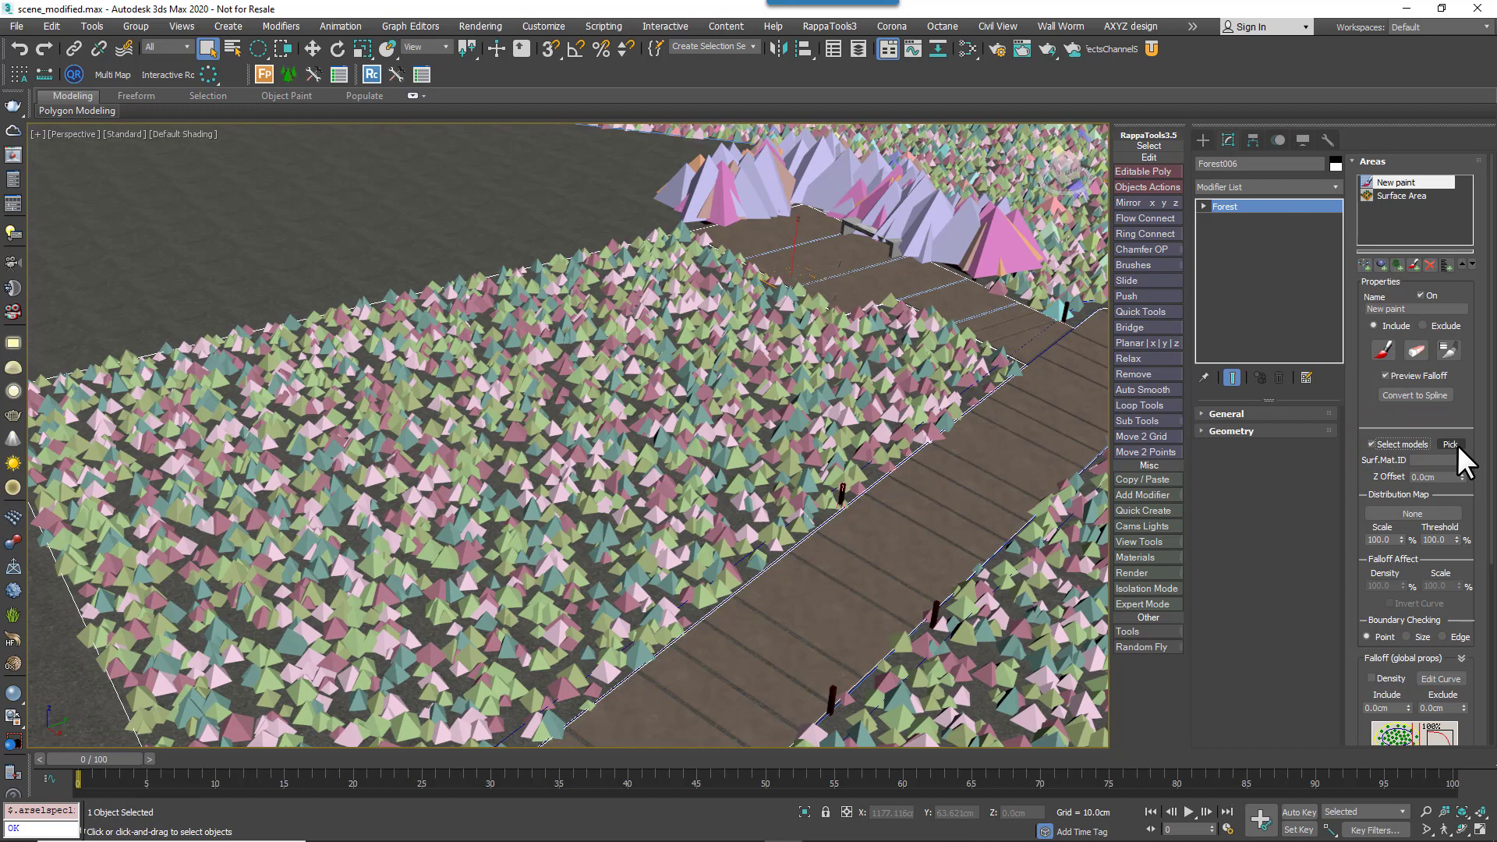
{"action": "left_click", "coordinate": [1452, 444]}
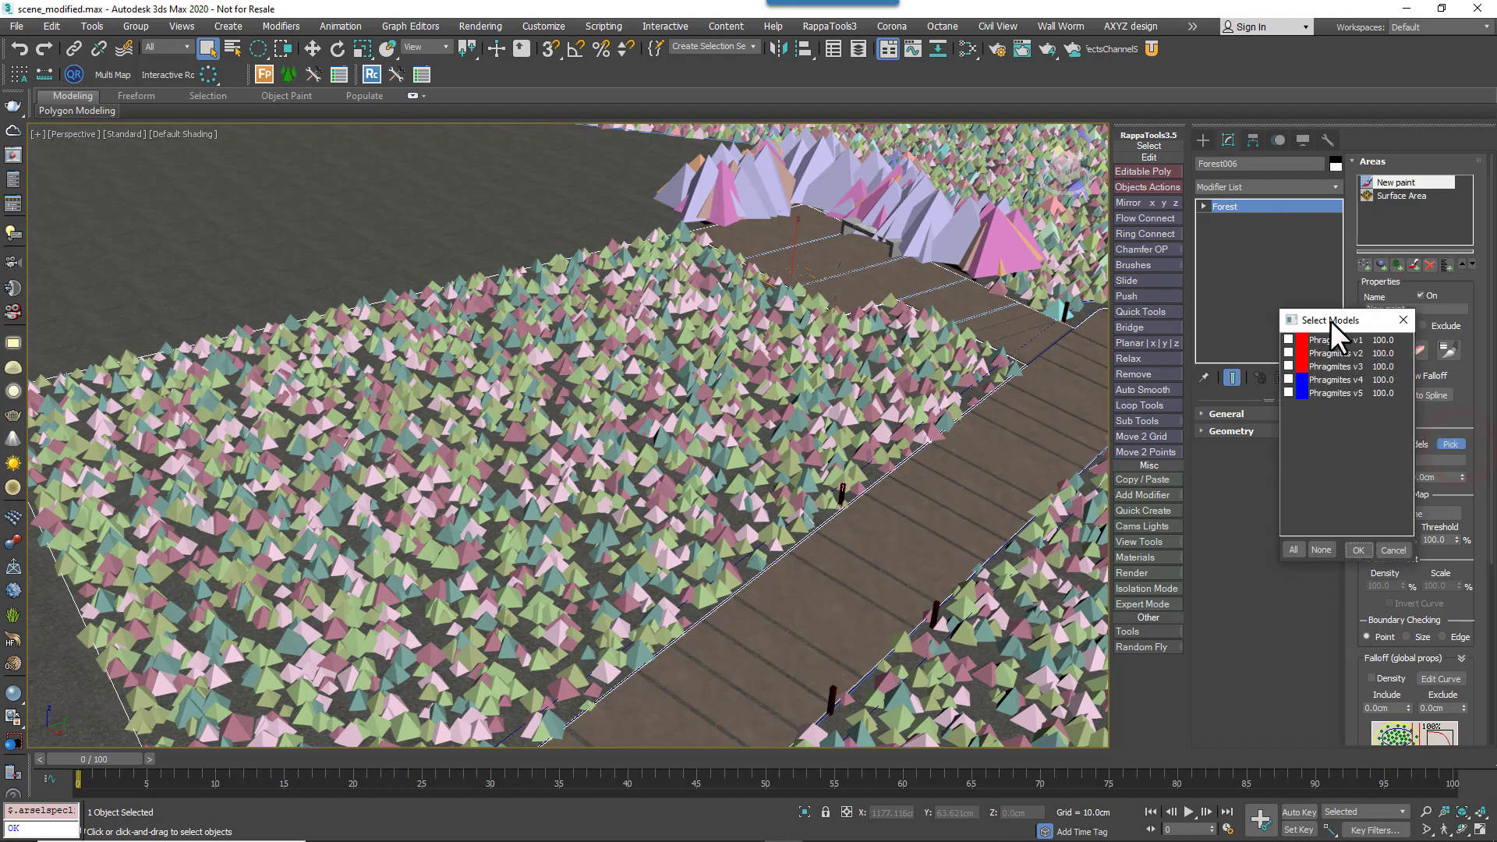
{"action": "left_click_drag", "start_coordinate": [1329, 320], "coordinate": [919, 321]}
{"action": "left_click", "coordinate": [877, 342]}
{"action": "left_click", "coordinate": [877, 355]}
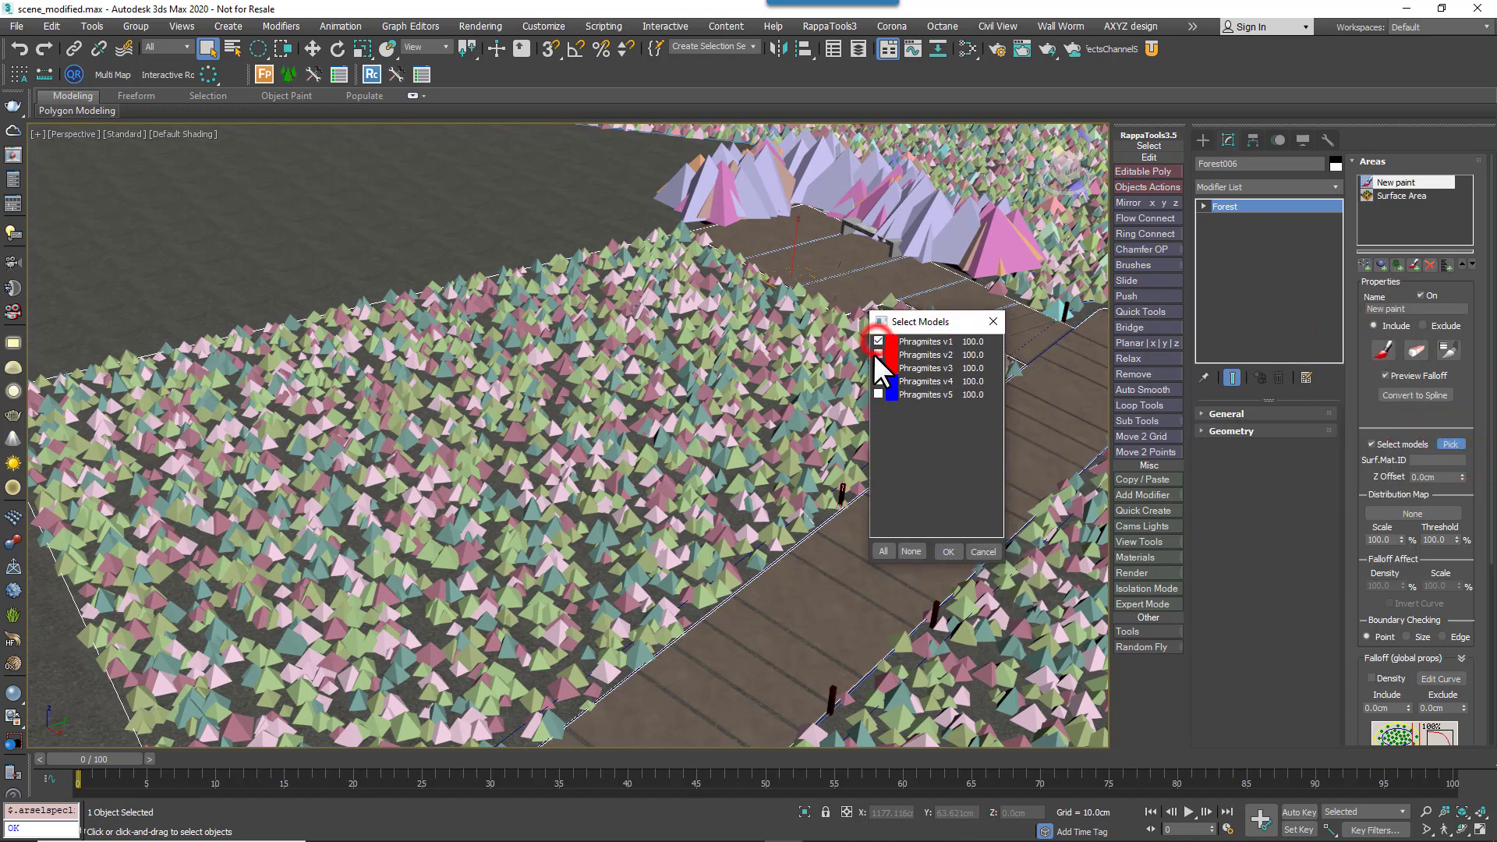
{"action": "left_click", "coordinate": [878, 368]}
{"action": "left_click", "coordinate": [947, 551]}
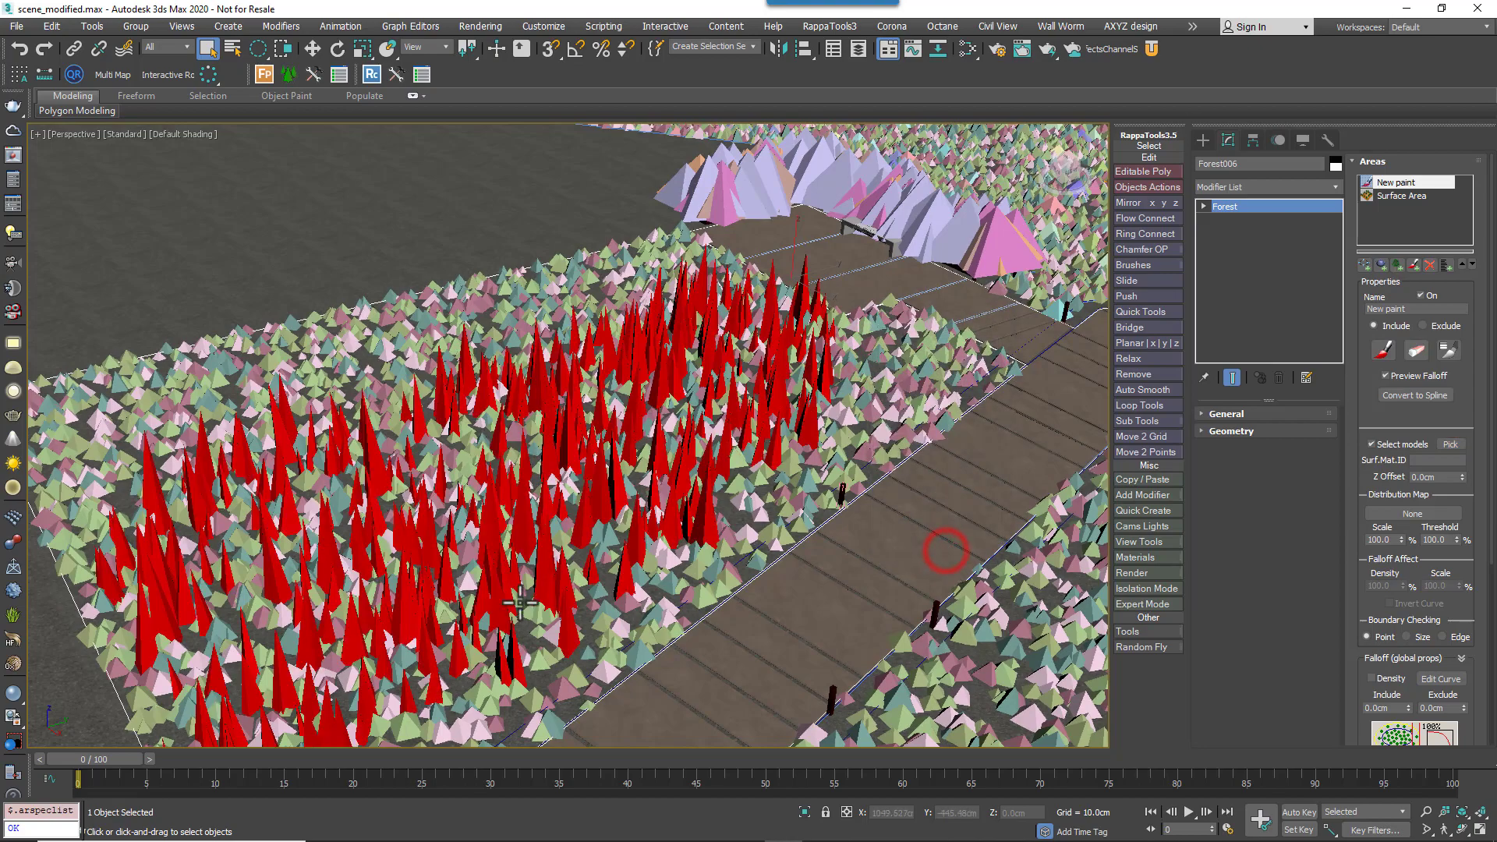
{"action": "middle_click_drag", "start_coordinate": [880, 401], "coordinate": [690, 480]}
{"action": "scroll", "coordinate": [690, 479], "scroll_direction": "down", "scroll_amount": 5}
{"action": "scroll", "coordinate": [835, 424], "scroll_direction": "up", "scroll_amount": 4}
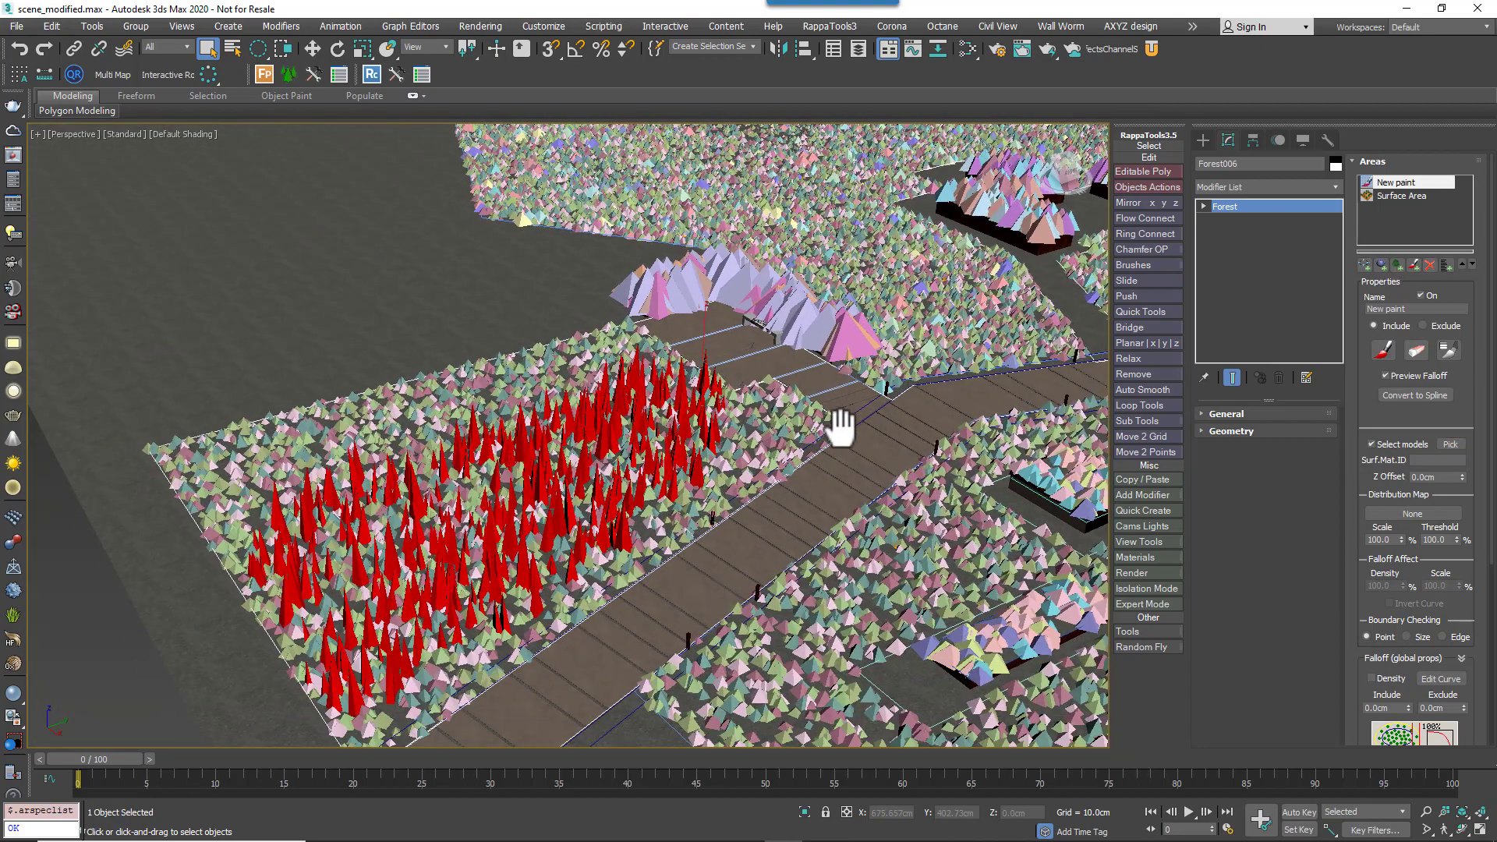
- Add a new paint area near the cabin limited to Phragmites v5 only
{"action": "scroll", "coordinate": [947, 413], "scroll_direction": "down", "scroll_amount": 3}
{"action": "middle_click_drag", "start_coordinate": [895, 434], "coordinate": [701, 484], "text": "alt"}
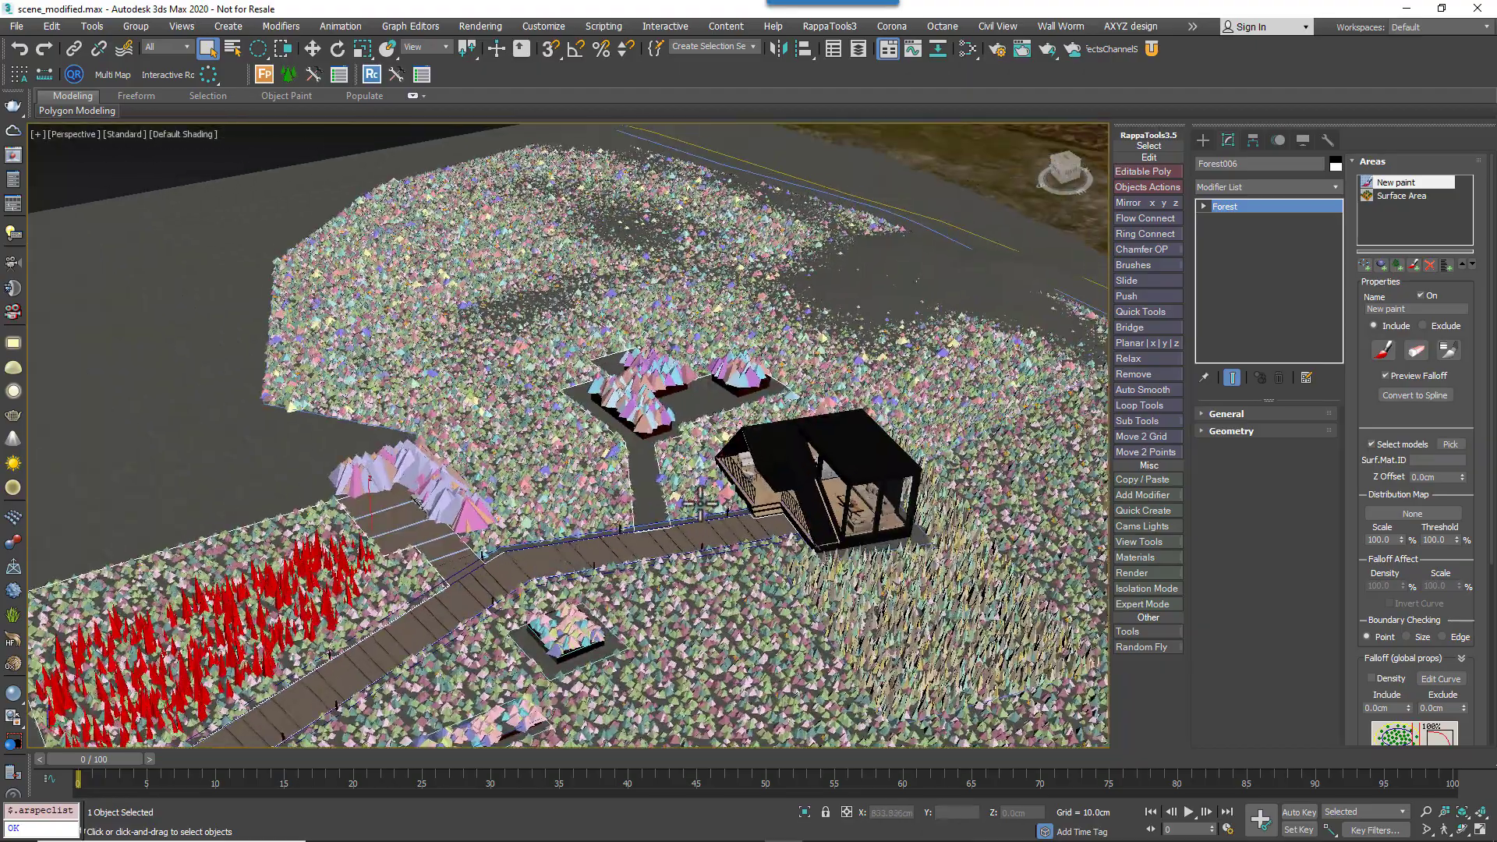
{"action": "scroll", "coordinate": [678, 511], "scroll_direction": "up", "scroll_amount": 4}
{"action": "middle_click_drag", "start_coordinate": [652, 577], "coordinate": [651, 557]}
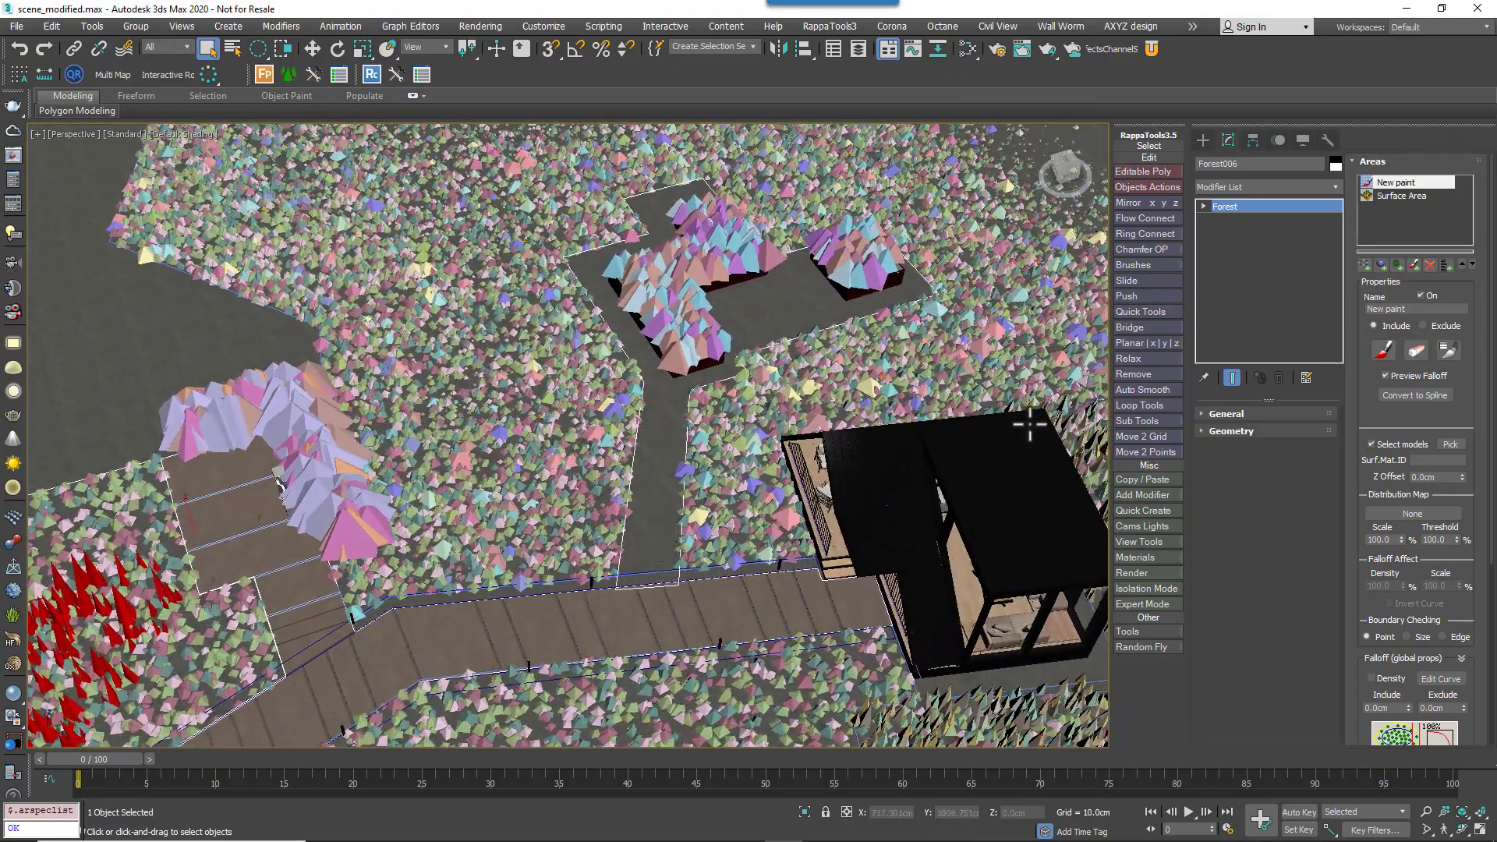
{"action": "left_click", "coordinate": [1414, 265]}
{"action": "left_click", "coordinate": [1384, 443]}
{"action": "left_click", "coordinate": [1452, 444]}
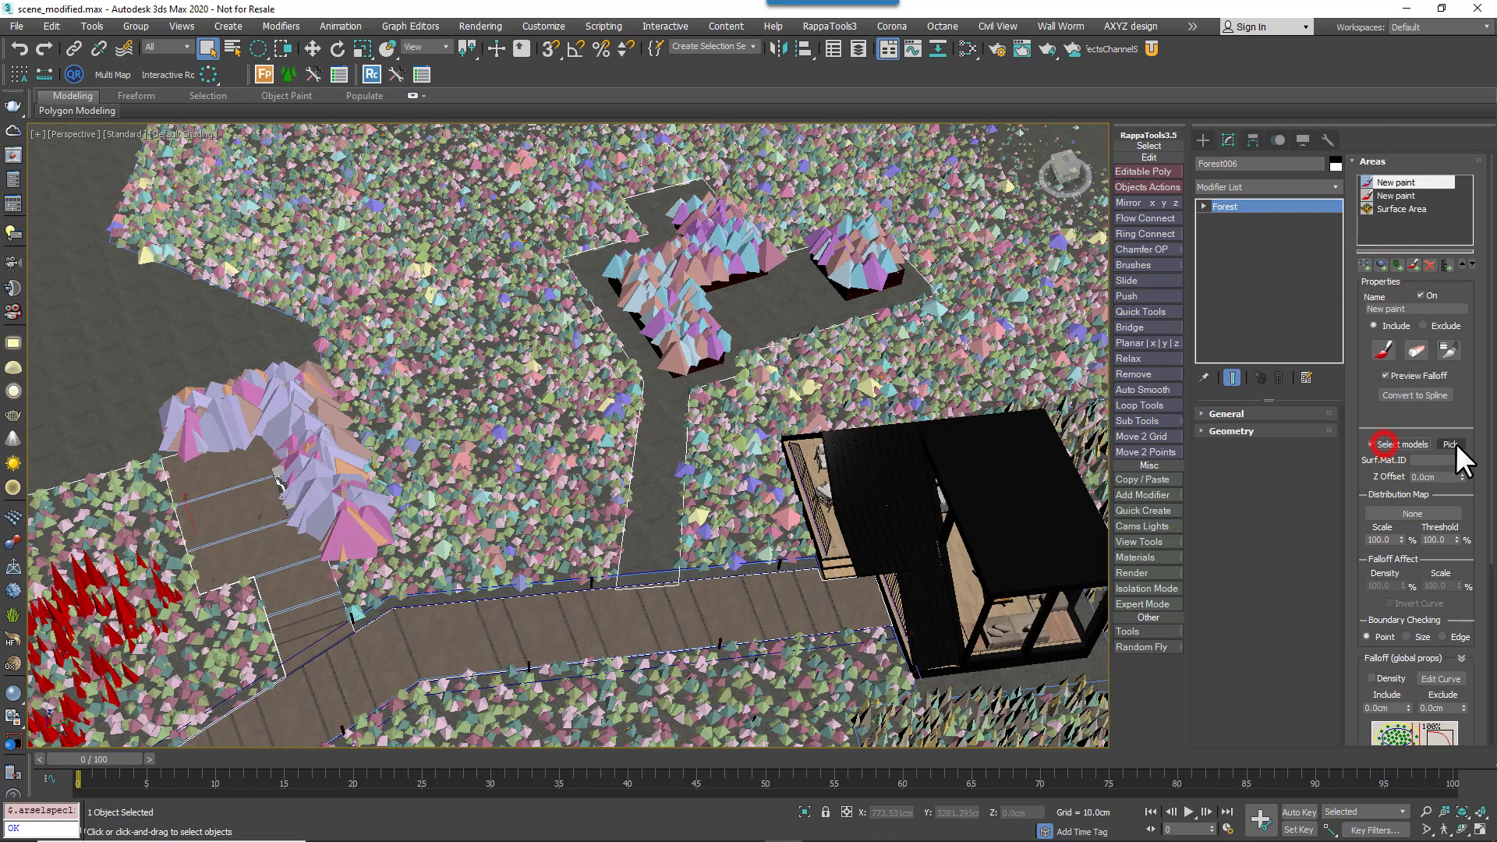
{"action": "left_click", "coordinate": [1288, 392]}
{"action": "left_click", "coordinate": [1358, 550]}
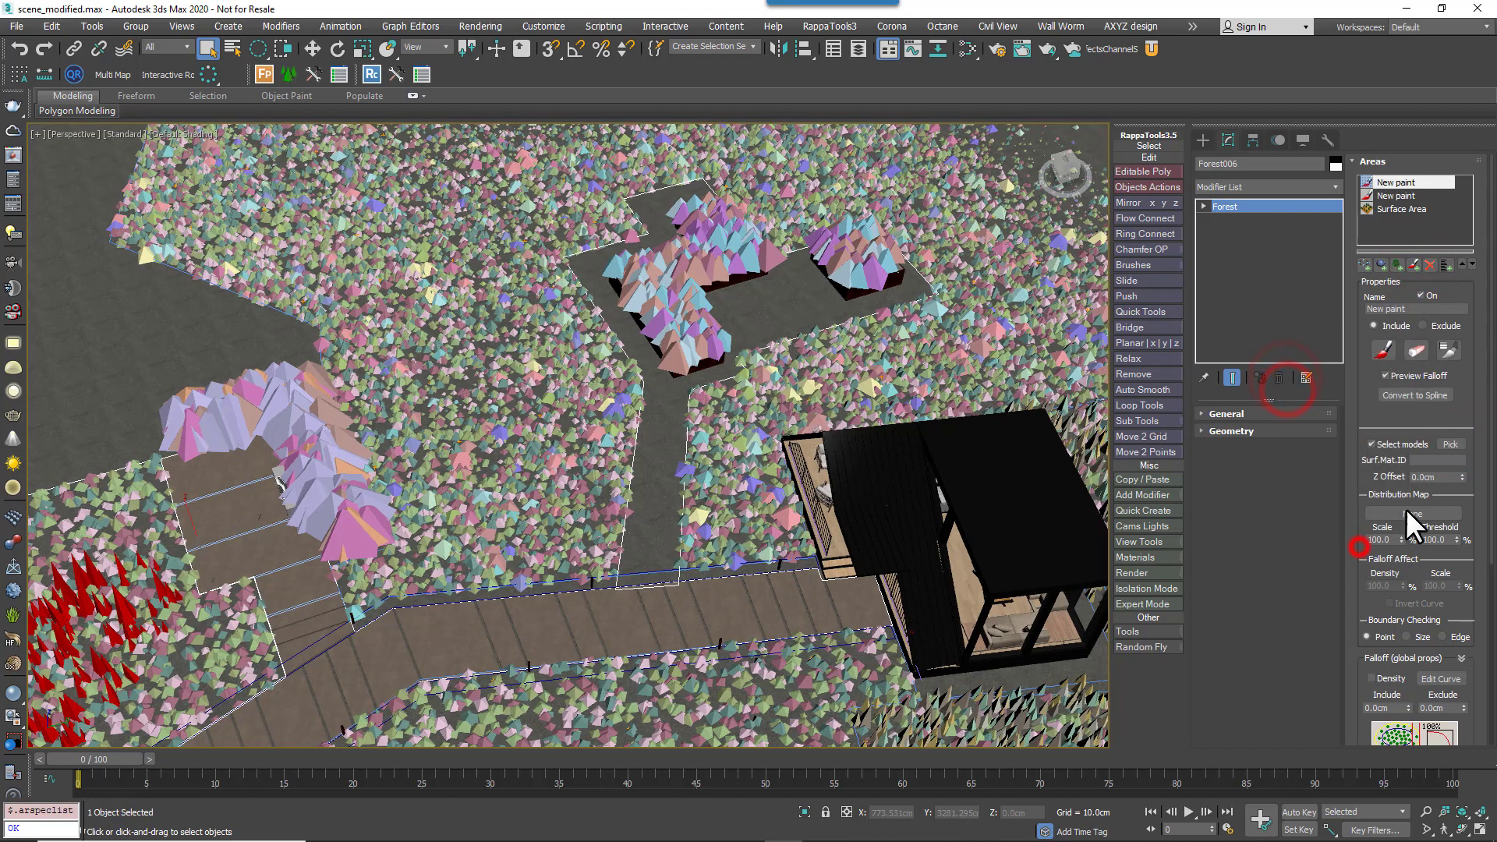
- Paint blue reed clumps beside the cabin and left of the path, then reselect the red area
{"action": "left_click", "coordinate": [1379, 352]}
{"action": "mouse_move", "coordinate": [747, 484]}
{"action": "left_mouse_down"}
{"action": "mouse_move", "coordinate": [752, 429]}
{"action": "mouse_move", "coordinate": [928, 378]}
{"action": "mouse_move", "coordinate": [851, 365]}
{"action": "mouse_move", "coordinate": [834, 410]}
{"action": "left_mouse_up"}
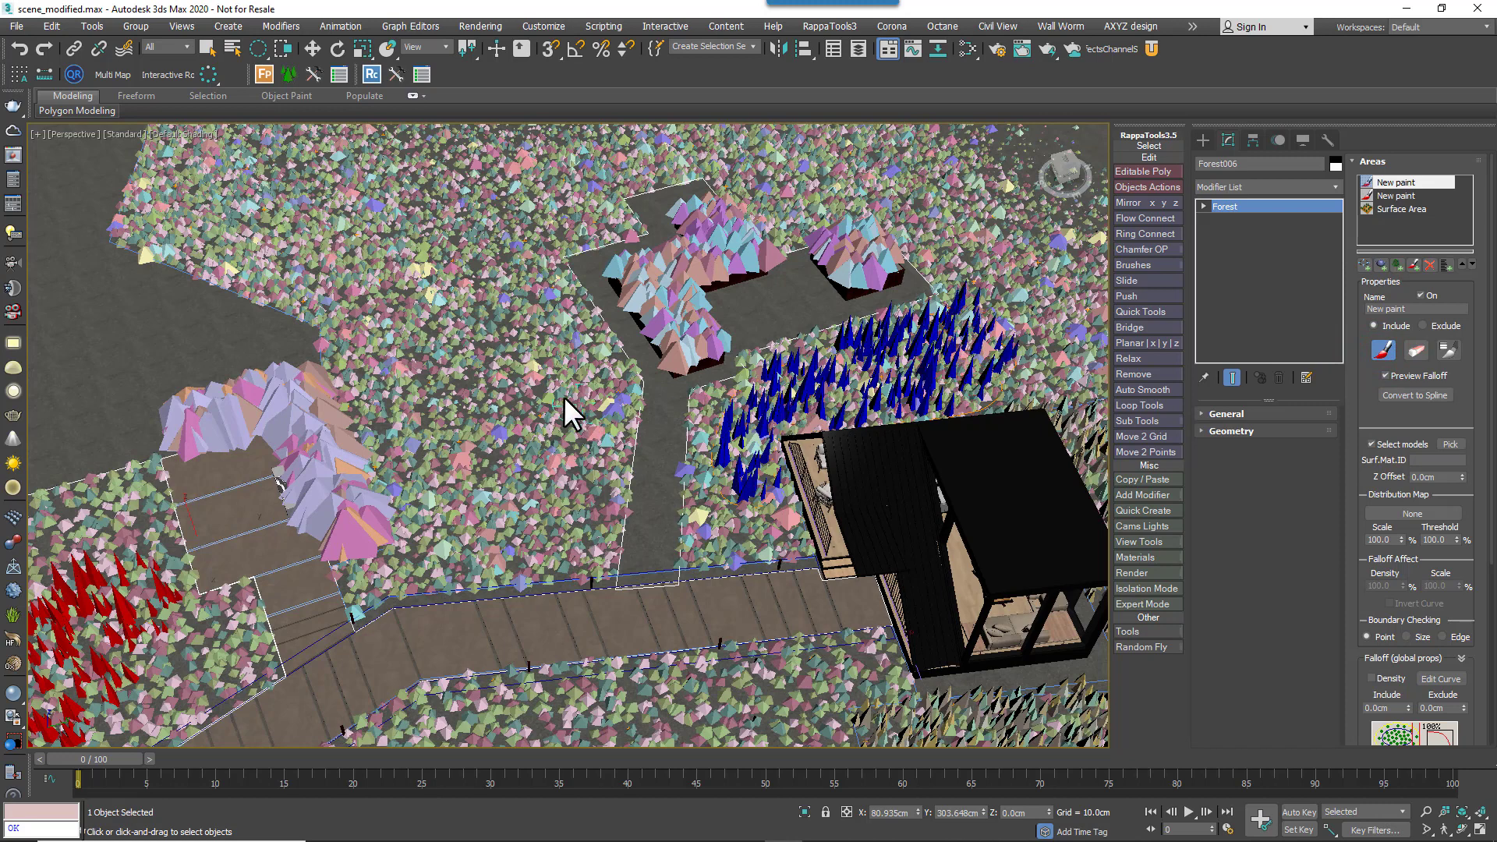
{"action": "left_click_drag", "start_coordinate": [440, 324], "coordinate": [399, 323]}
{"action": "left_click", "coordinate": [1396, 196]}
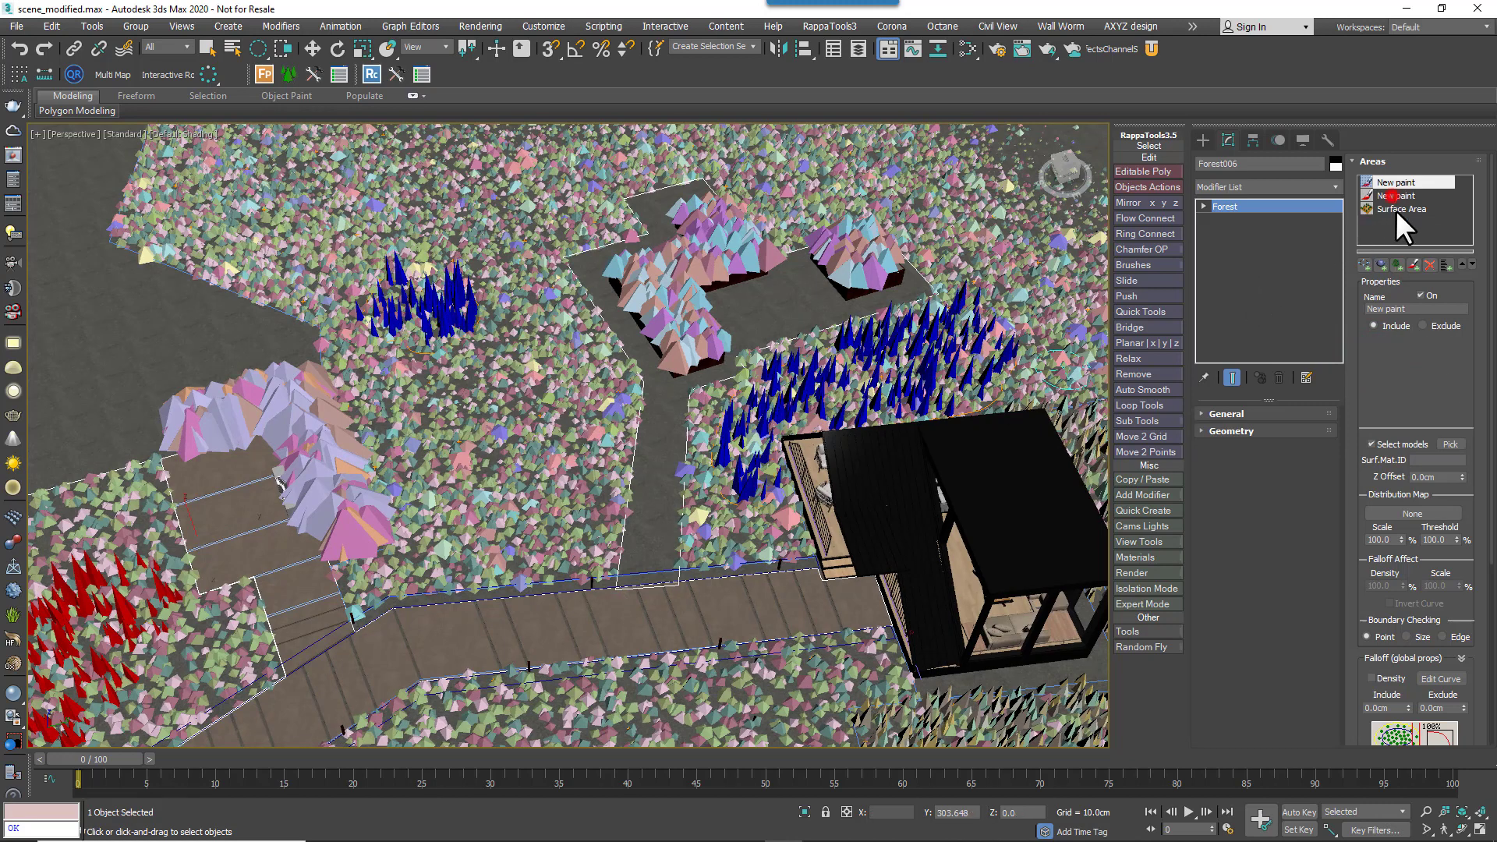
{"action": "left_click", "coordinate": [1383, 352]}
- Paint a small red reed clump next to the blue one and orbit toward the rocks
{"action": "left_click_drag", "start_coordinate": [330, 281], "coordinate": [353, 259]}
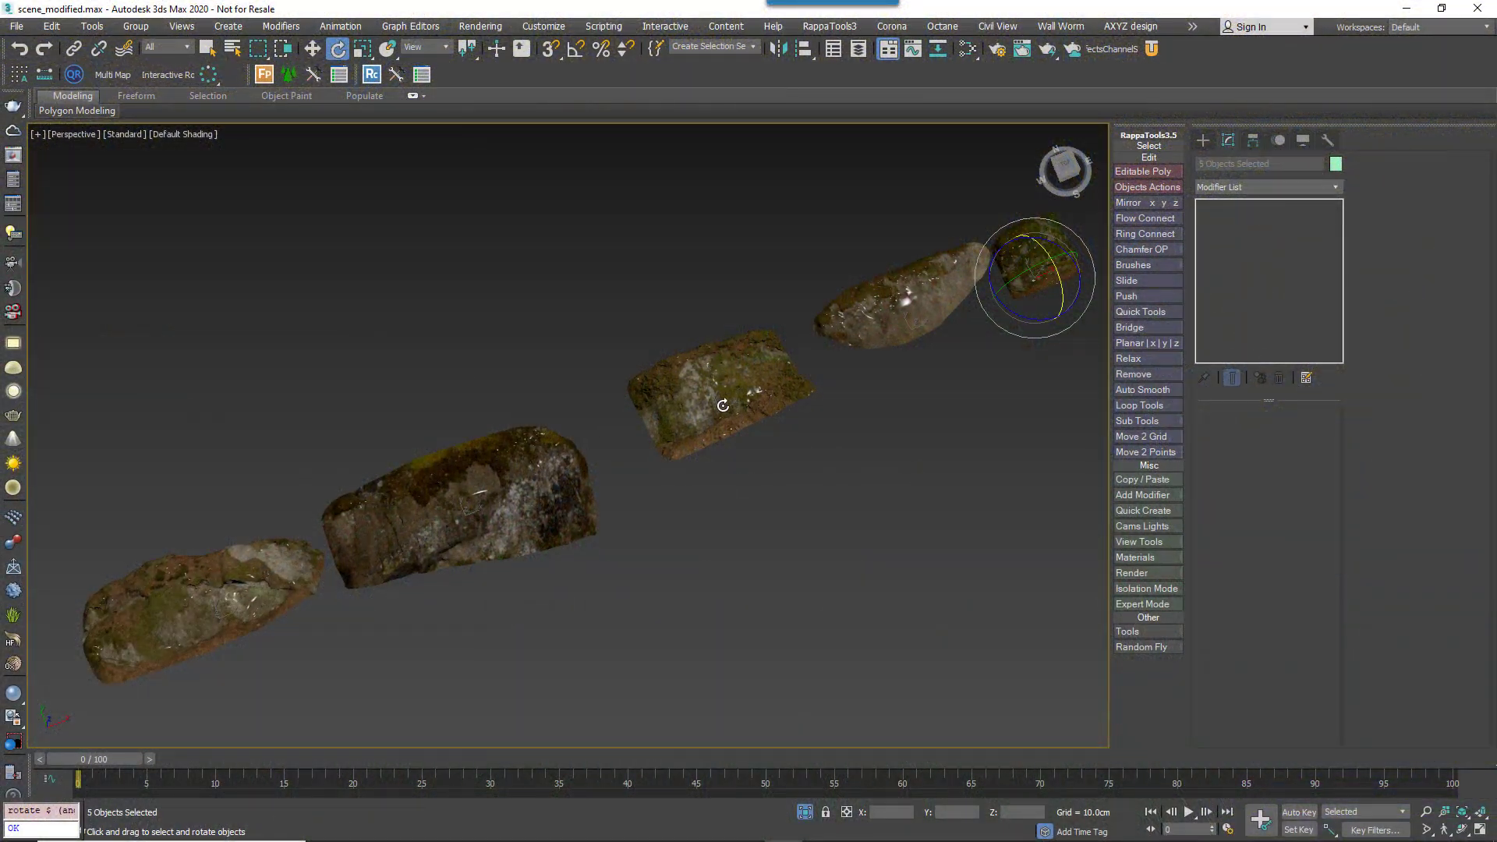
{"action": "middle_click_drag", "start_coordinate": [723, 404], "coordinate": [804, 480], "text": "alt"}
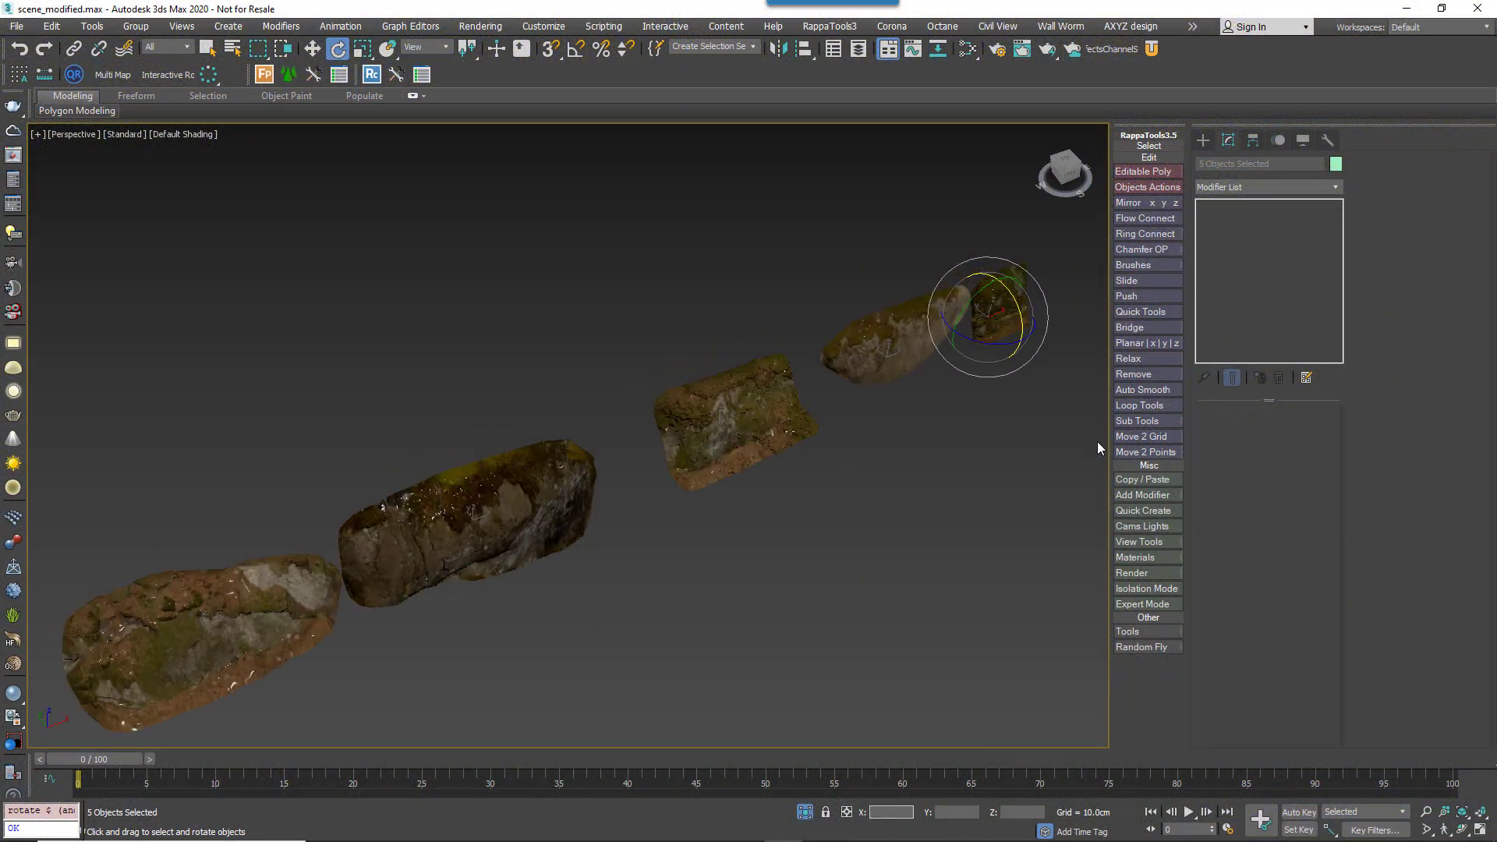
{"action": "middle_click_drag", "start_coordinate": [912, 450], "coordinate": [827, 445], "text": "alt"}
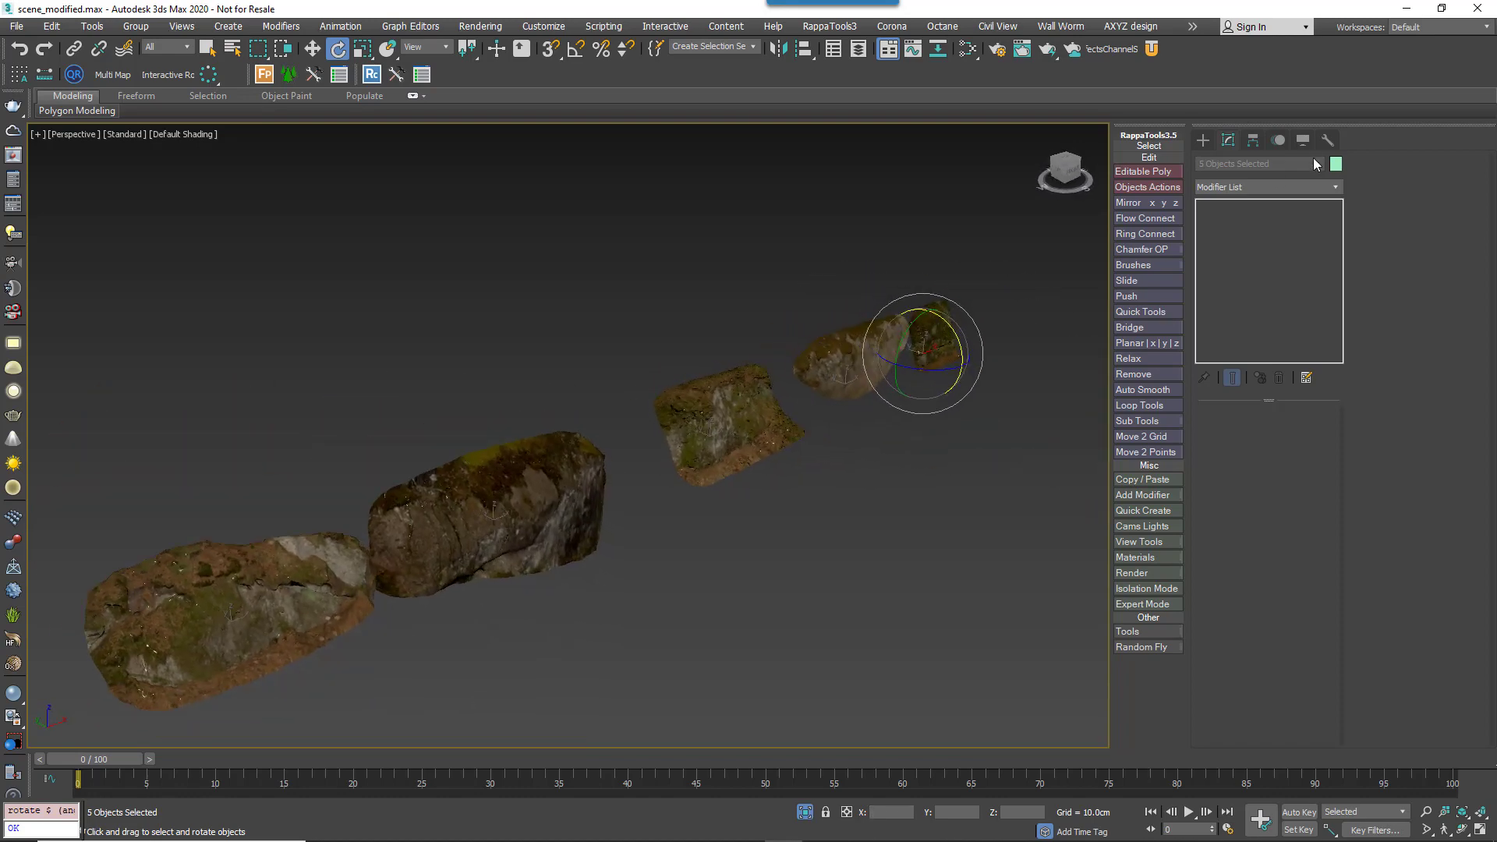
- Toggle Affect Pivot Only in Hierarchy to check that the rock pivots align
{"action": "left_click", "coordinate": [1302, 140]}
{"action": "left_click", "coordinate": [1281, 141]}
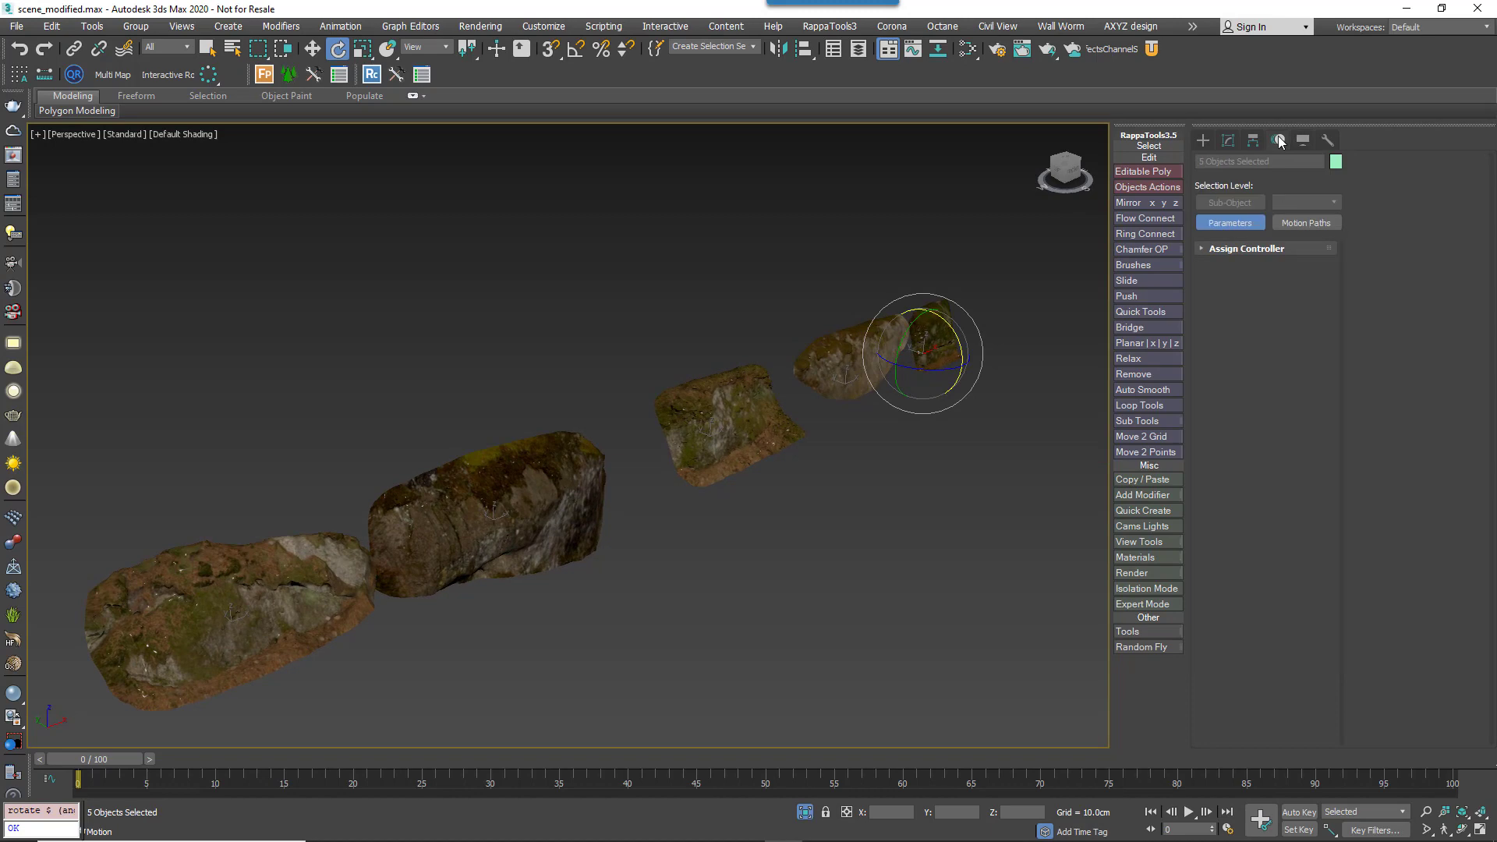
{"action": "left_click", "coordinate": [1253, 141]}
{"action": "left_click", "coordinate": [1255, 250]}
{"action": "middle_click_drag", "start_coordinate": [592, 437], "coordinate": [215, 446], "text": "alt"}
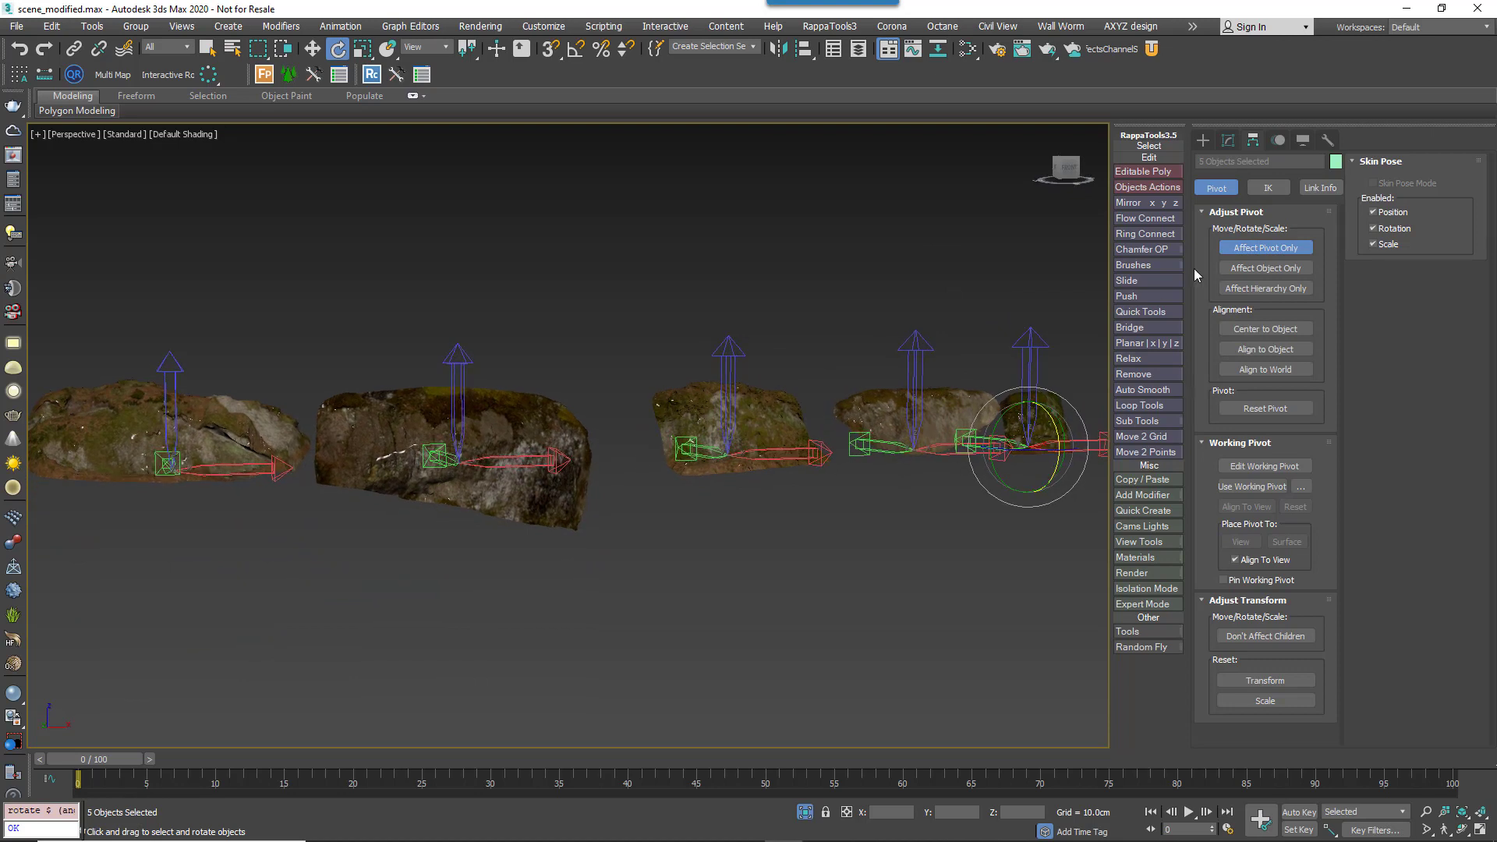
{"action": "left_click", "coordinate": [1265, 248]}
{"action": "scroll", "coordinate": [894, 475], "scroll_direction": "down", "scroll_amount": 3}
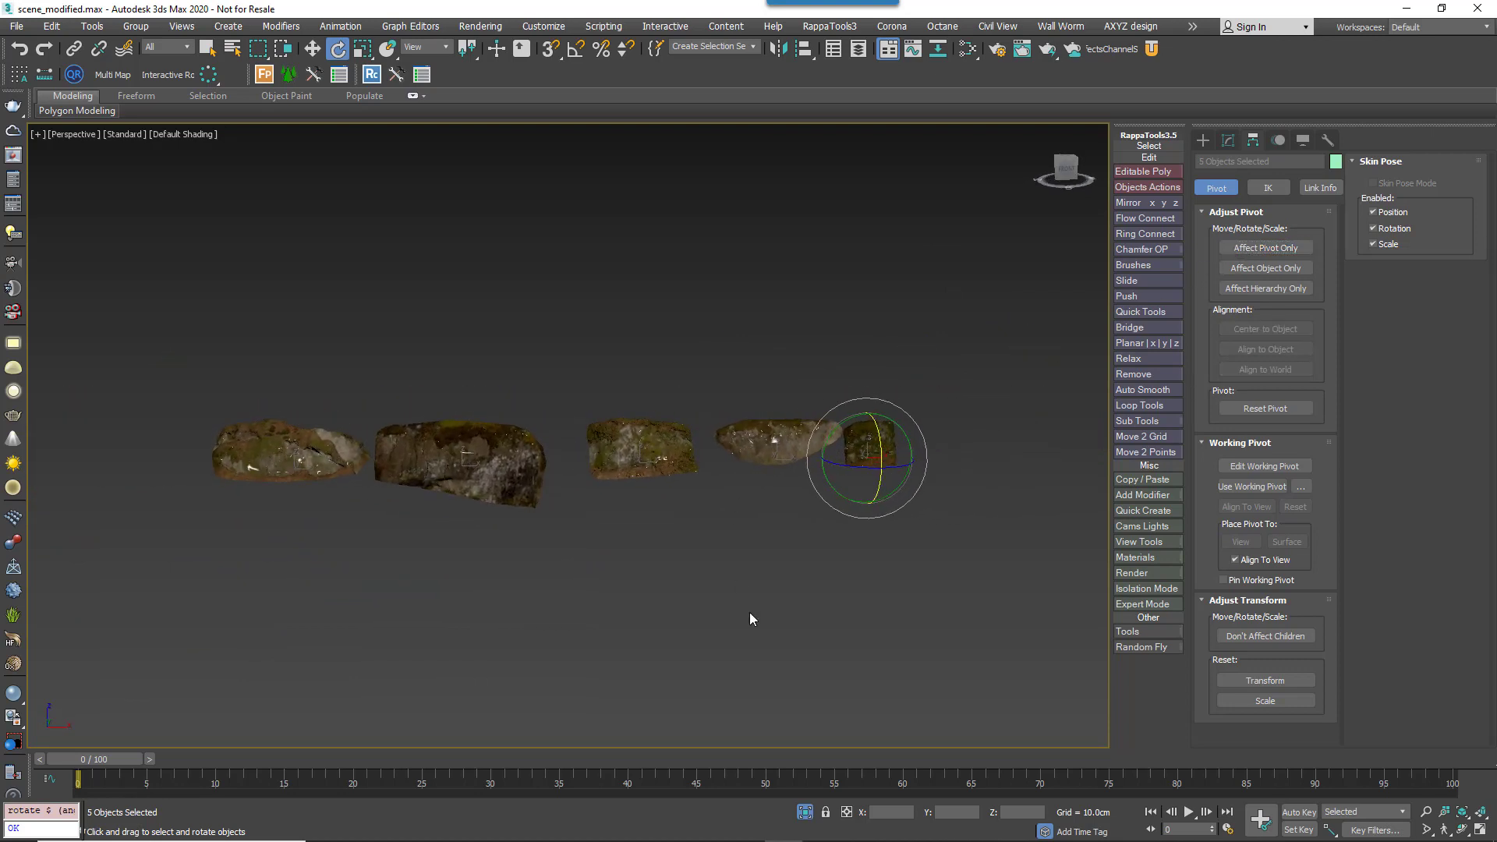
{"action": "middle_click_drag", "start_coordinate": [801, 647], "coordinate": [784, 651], "text": "alt"}
{"action": "mouse_move", "coordinate": [544, 394]}
{"action": "middle_mouse_down", "text": "alt"}
{"action": "mouse_move", "coordinate": [507, 451]}
{"action": "mouse_move", "coordinate": [542, 439]}
{"action": "middle_mouse_up", "text": "alt"}
- Inspect the right rock's material network in the Slate Material Editor
{"action": "key", "text": "m"}
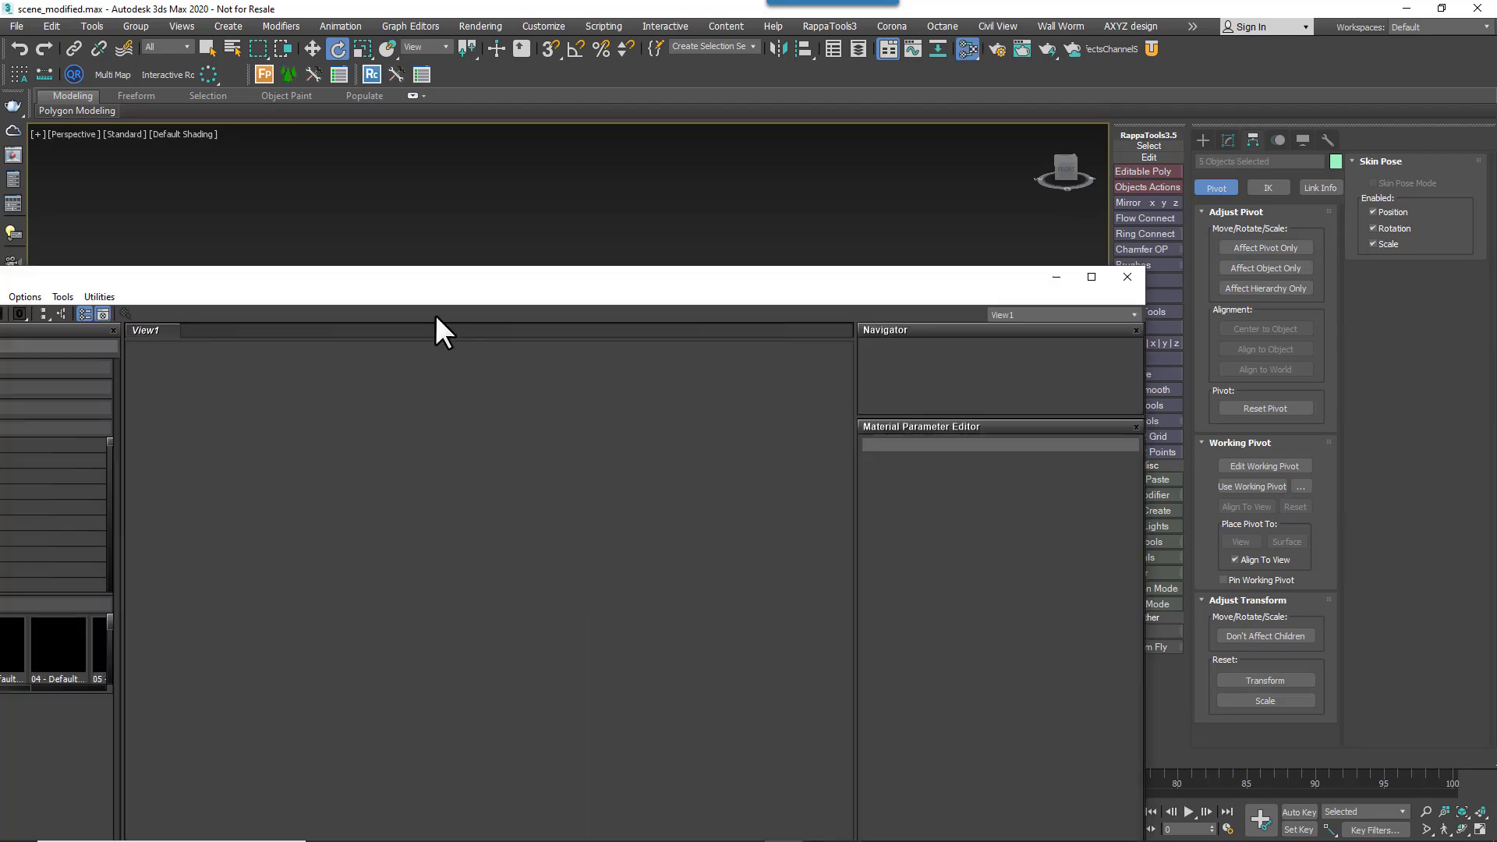
{"action": "left_click", "coordinate": [428, 270]}
{"action": "left_click", "coordinate": [557, 251]}
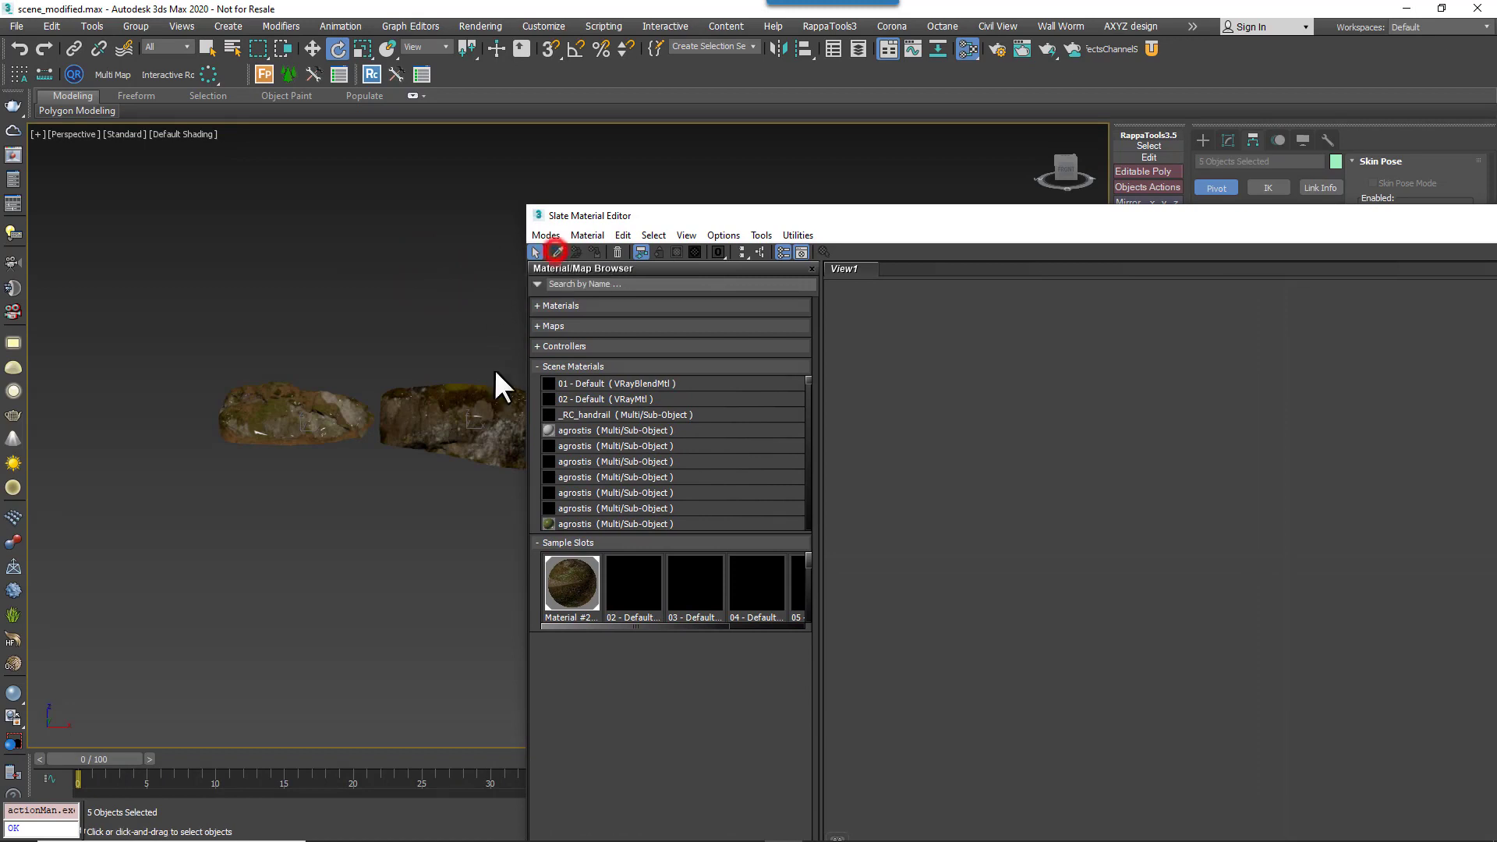
{"action": "left_click", "coordinate": [481, 404]}
{"action": "left_click_drag", "start_coordinate": [1086, 222], "coordinate": [772, 156]}
{"action": "scroll", "coordinate": [952, 525], "scroll_direction": "up", "scroll_amount": 5}
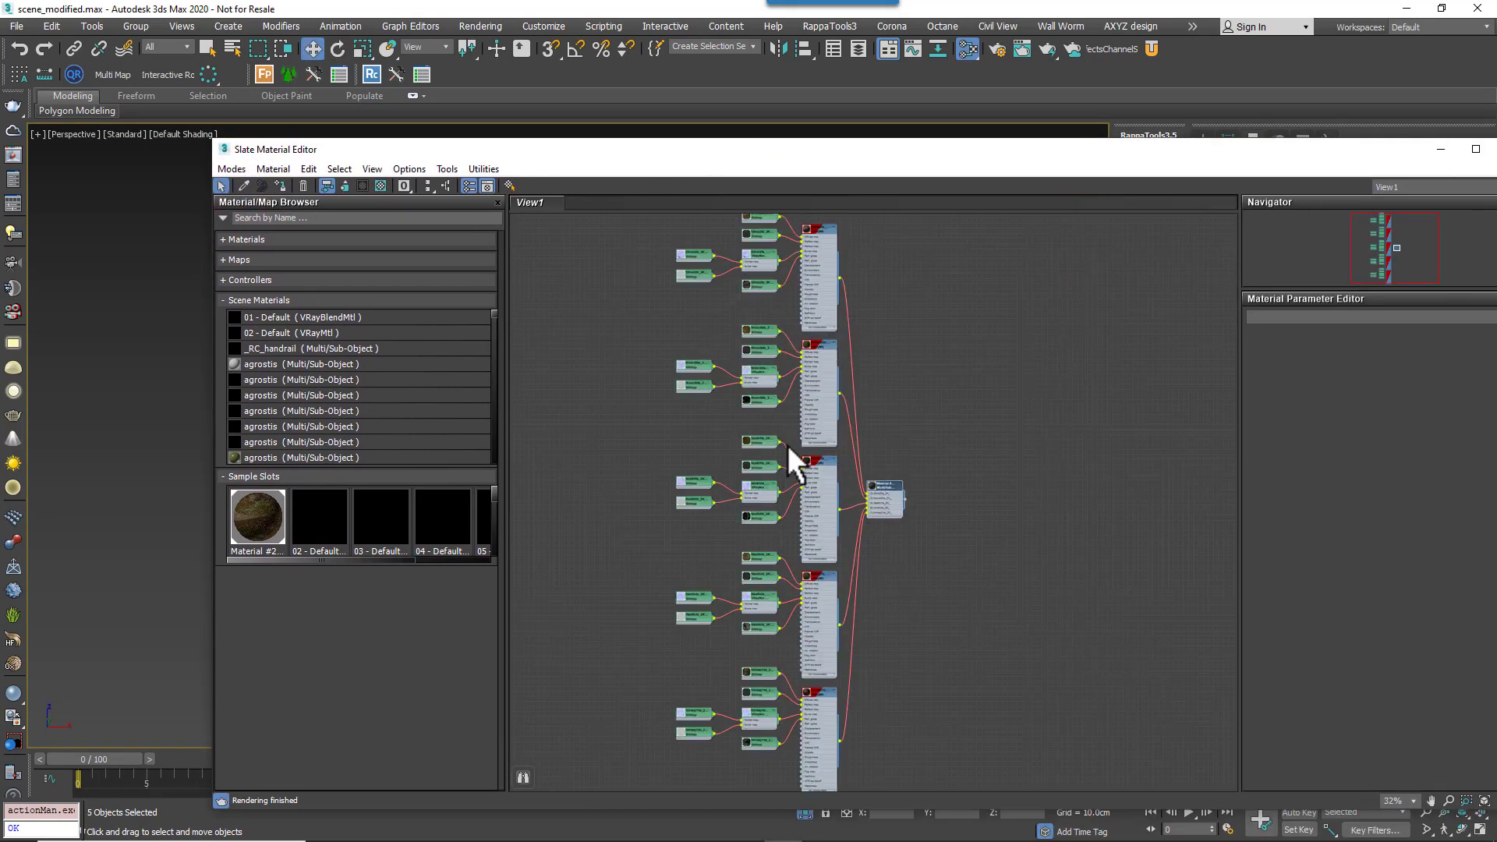
{"action": "left_click_drag", "start_coordinate": [1322, 153], "coordinate": [1138, 146]}
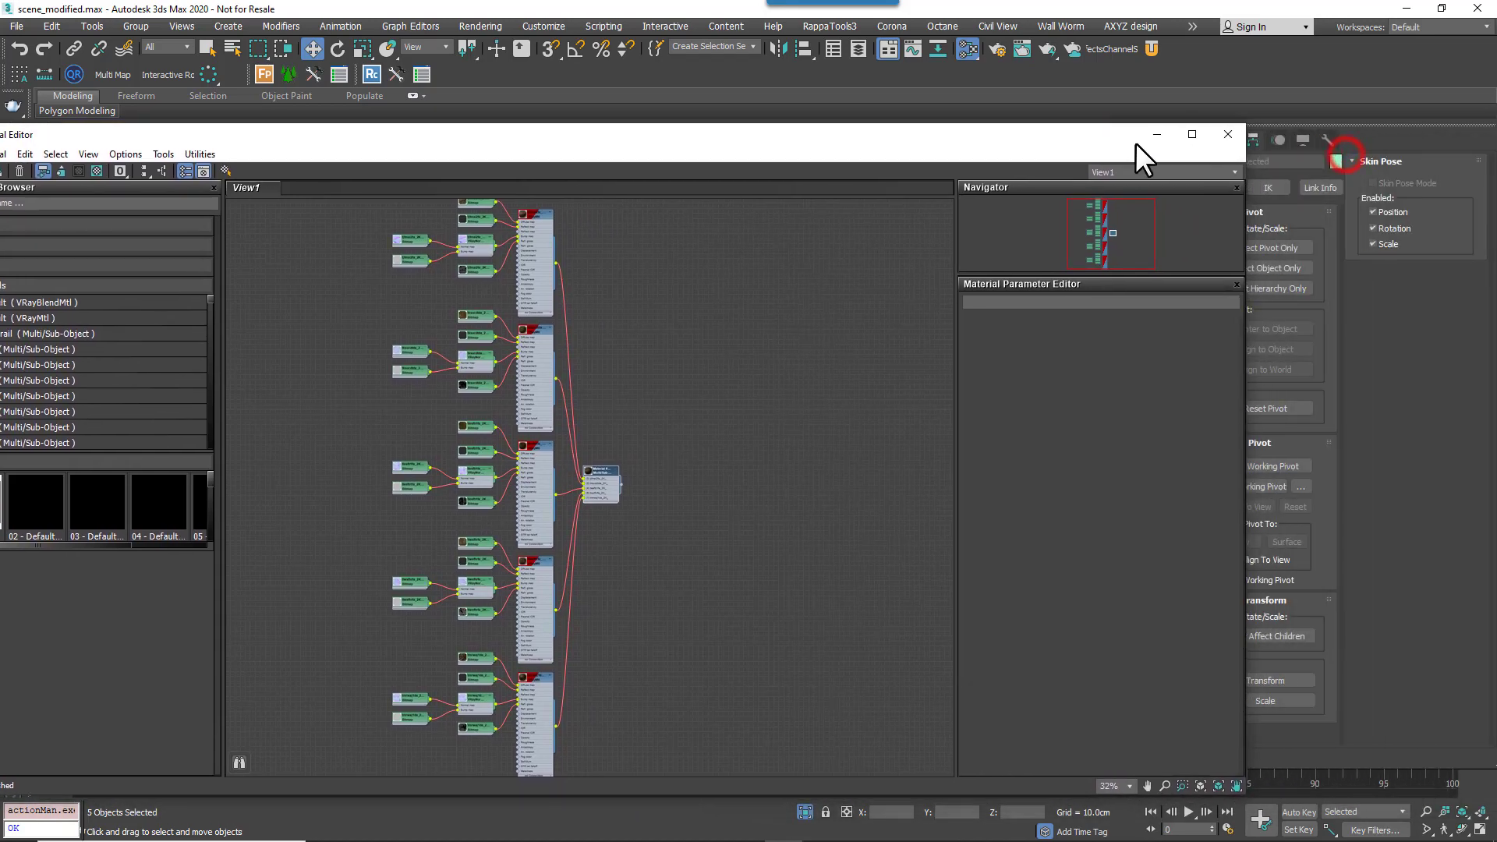
{"action": "left_click", "coordinate": [1237, 137]}
- Create a new RailClone Pro object, RailClone004, beside the five rocks
{"action": "left_click", "coordinate": [1266, 183]}
{"action": "left_click", "coordinate": [1242, 409]}
{"action": "left_click", "coordinate": [1232, 251]}
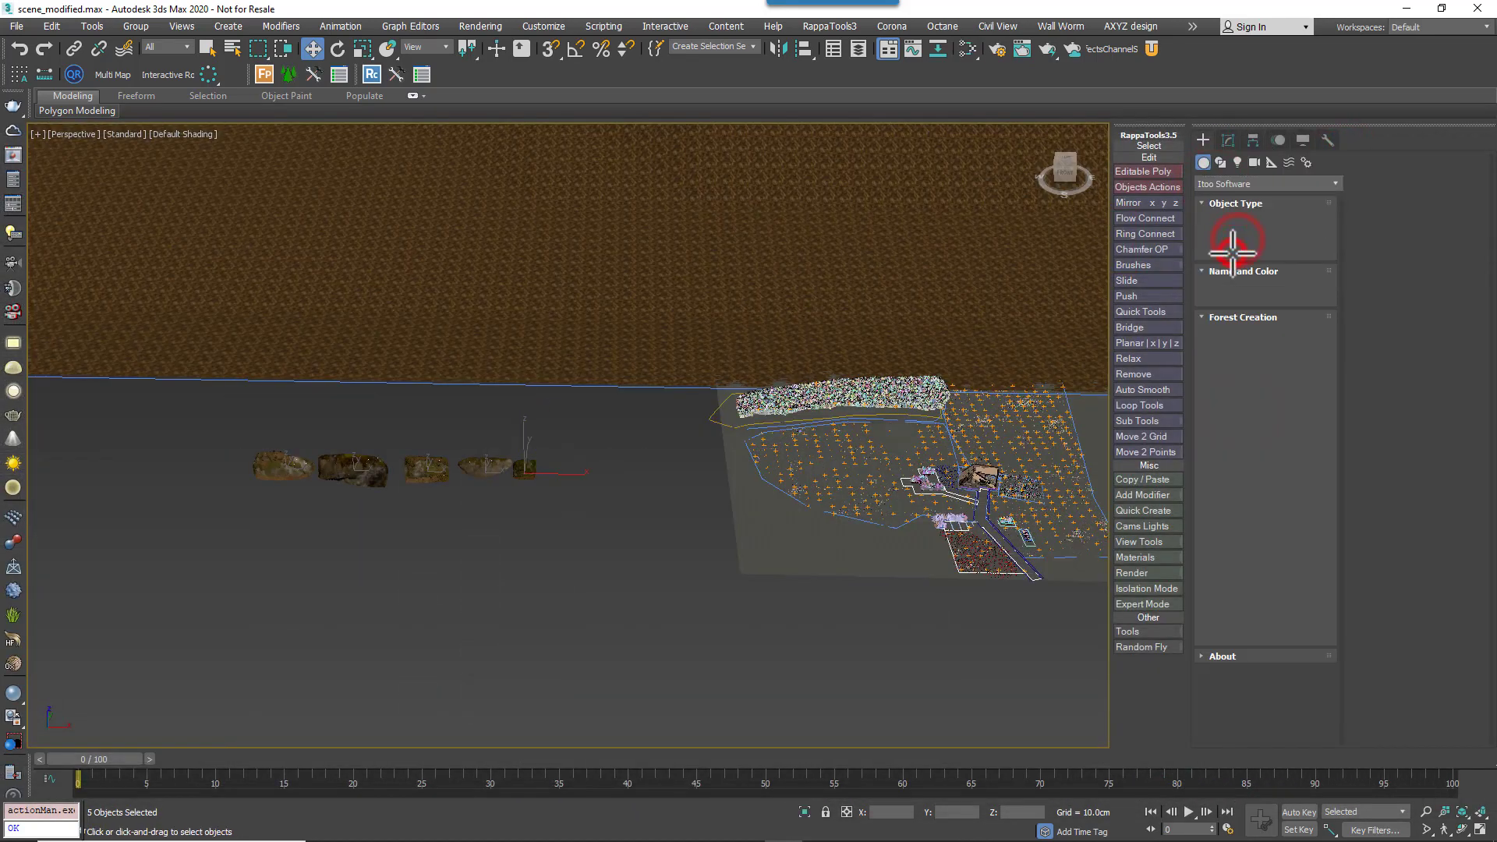
{"action": "left_click_drag", "start_coordinate": [633, 481], "coordinate": [665, 501]}
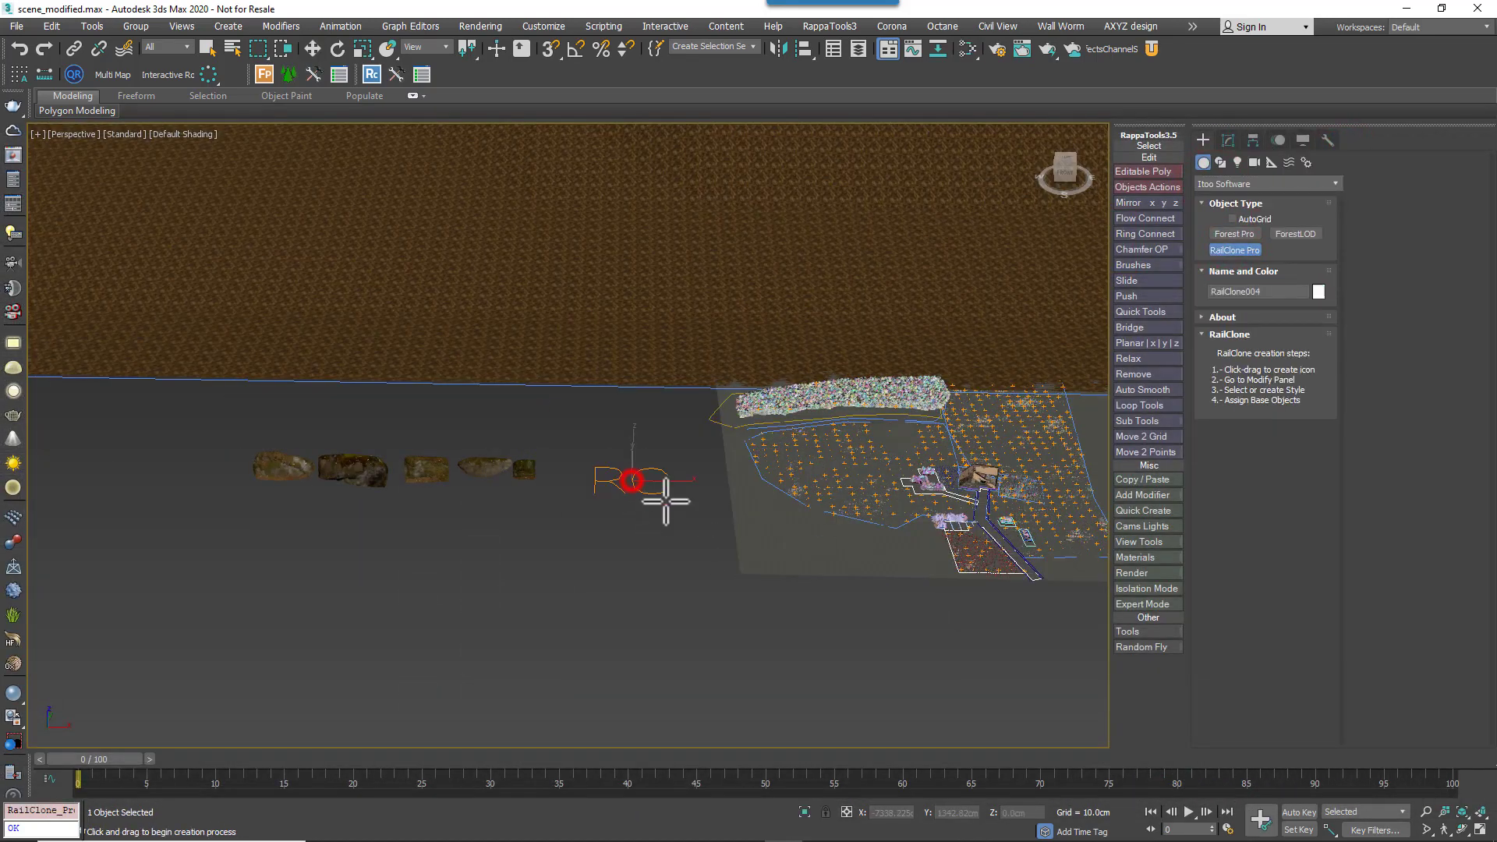
- Open RailClone004's Style Editor and frame the rocks and RailClone in the viewport
{"action": "left_click", "coordinate": [1228, 141]}
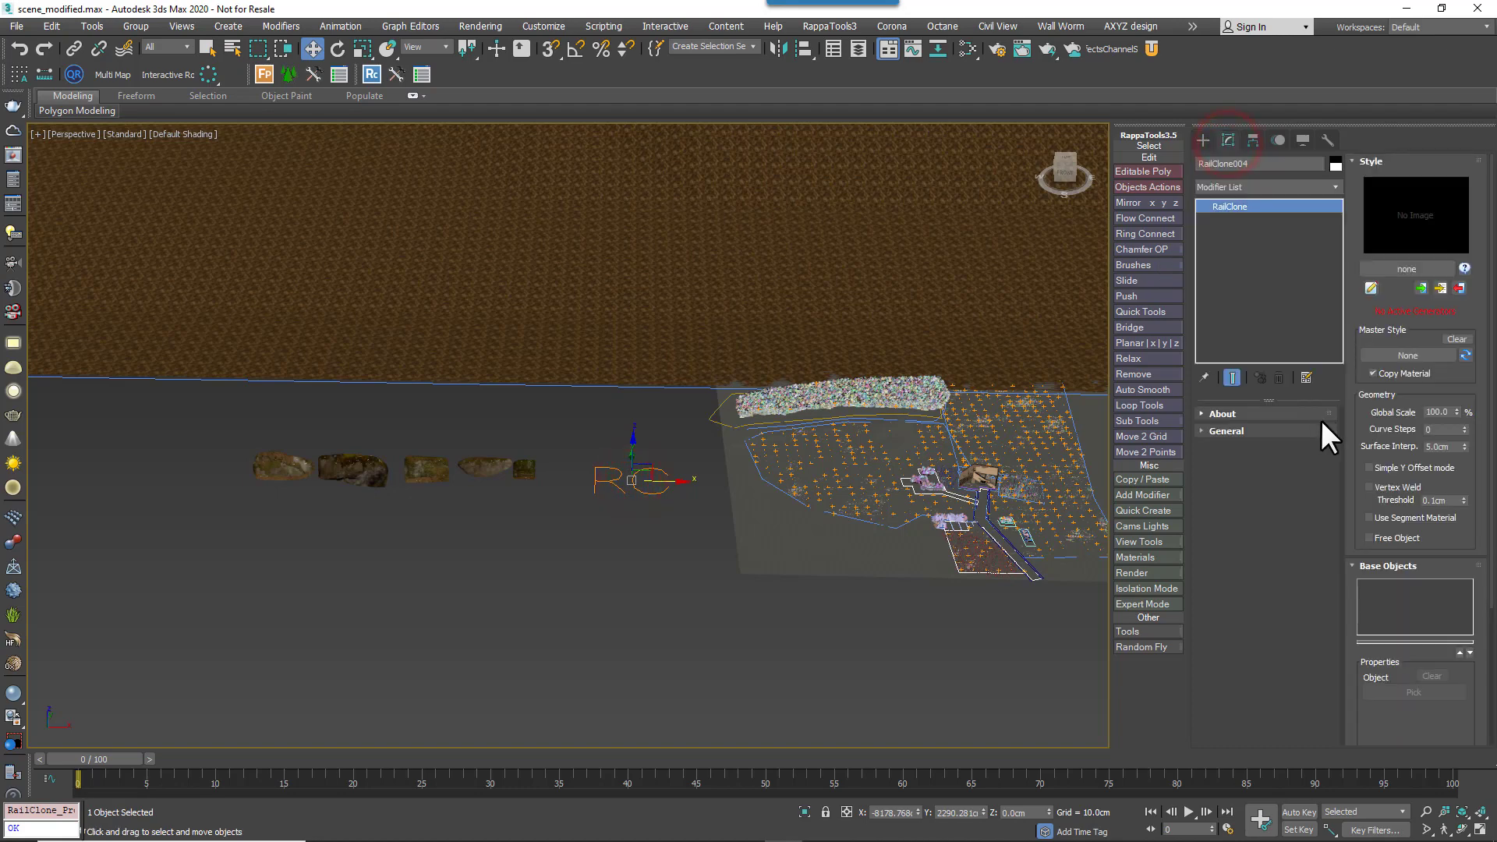
{"action": "left_click", "coordinate": [1371, 287]}
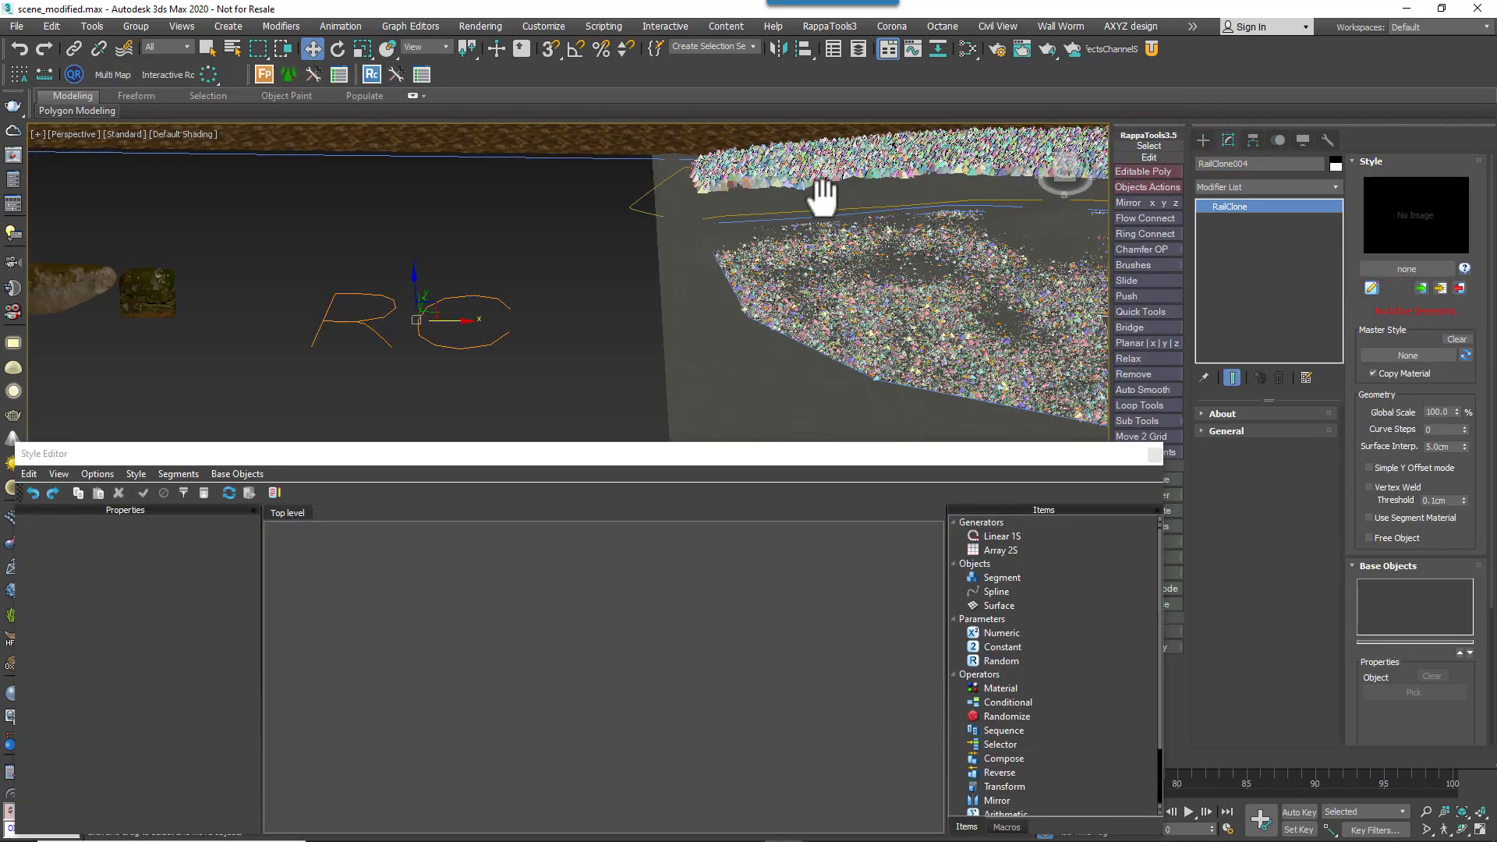
{"action": "middle_click_drag", "start_coordinate": [818, 194], "coordinate": [920, 195]}
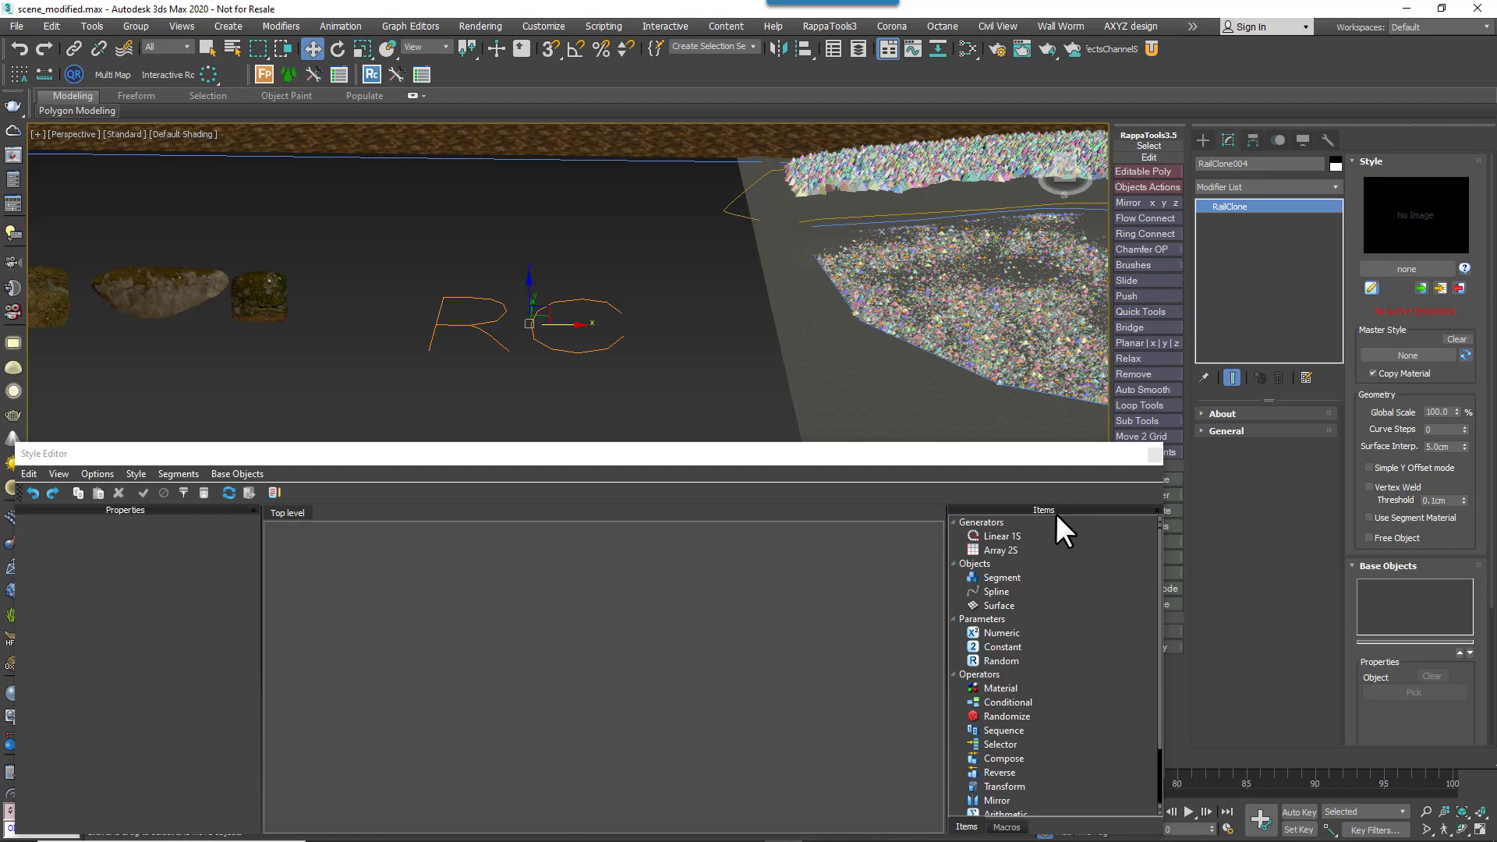
{"action": "middle_click_drag", "start_coordinate": [647, 328], "coordinate": [986, 287]}
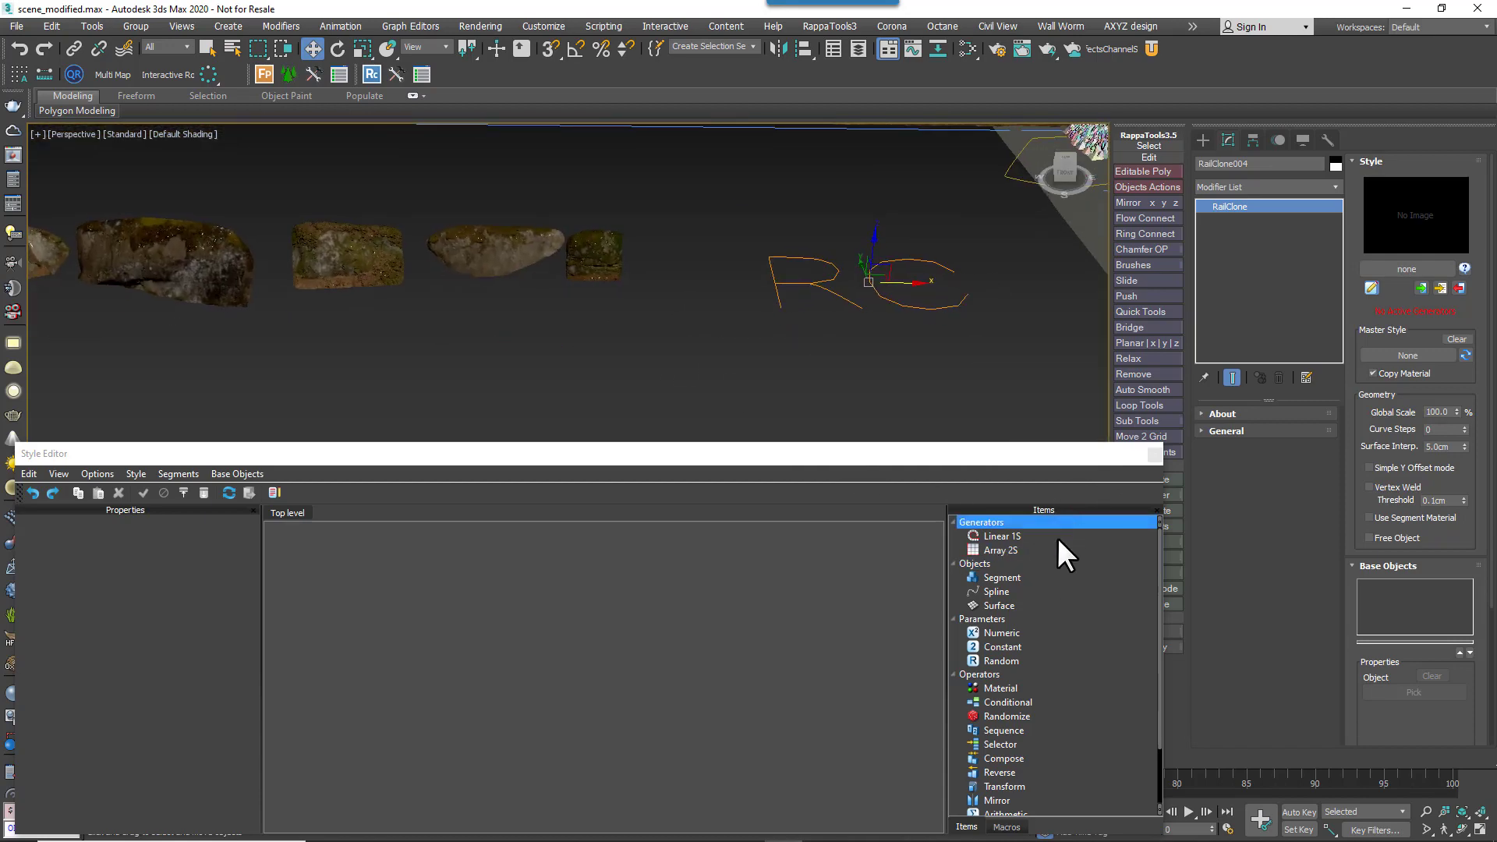
- Clone segments from the five Aset rock and moss objects, then select the leftover default1
{"action": "left_click_drag", "start_coordinate": [1013, 577], "coordinate": [479, 595]}
{"action": "right_click", "coordinate": [478, 596]}
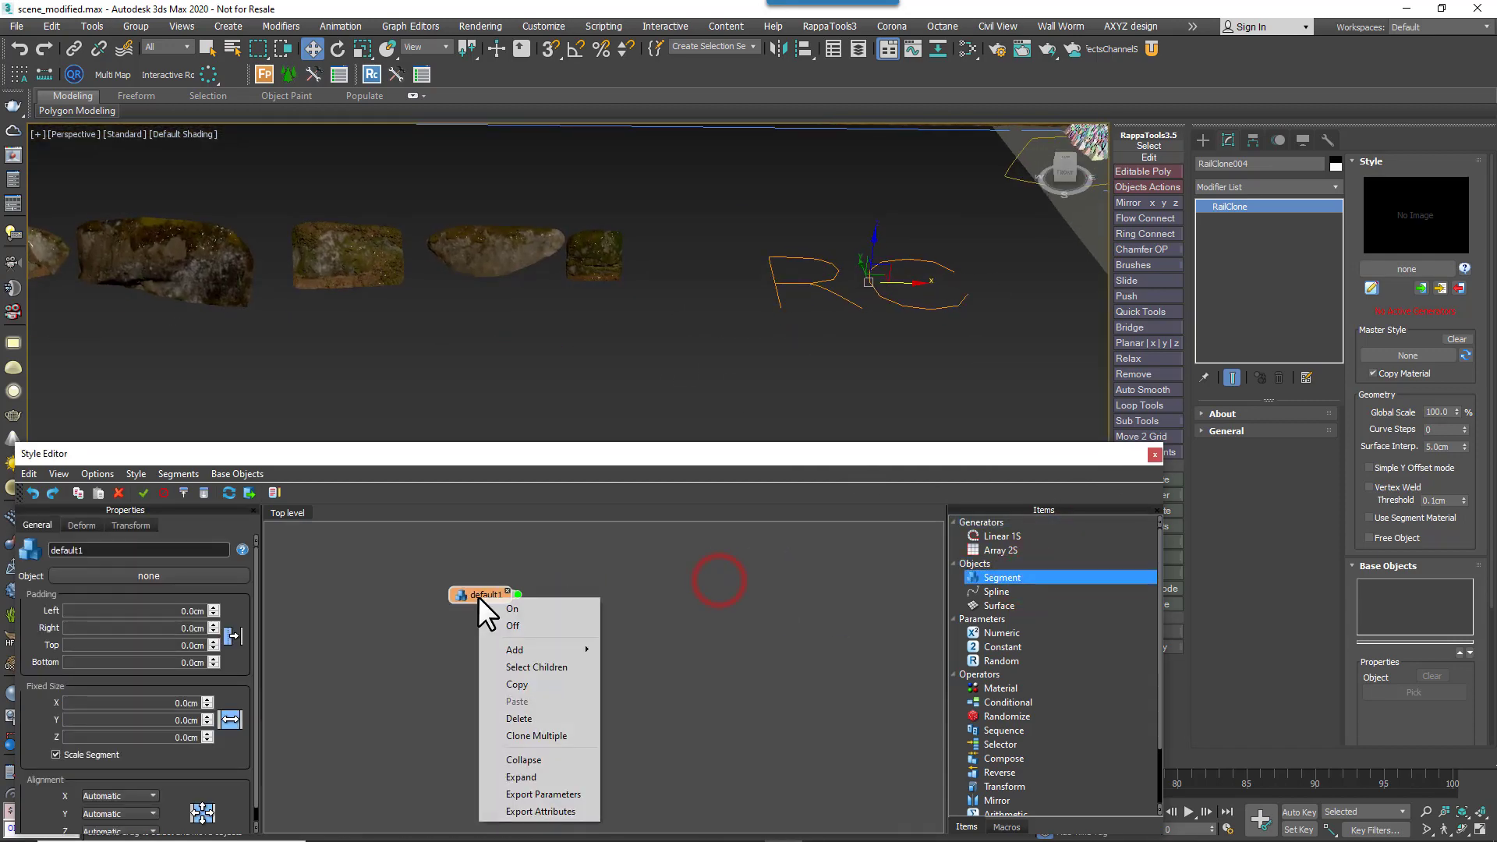
{"action": "left_click", "coordinate": [517, 734]}
{"action": "type", "text": "as"}
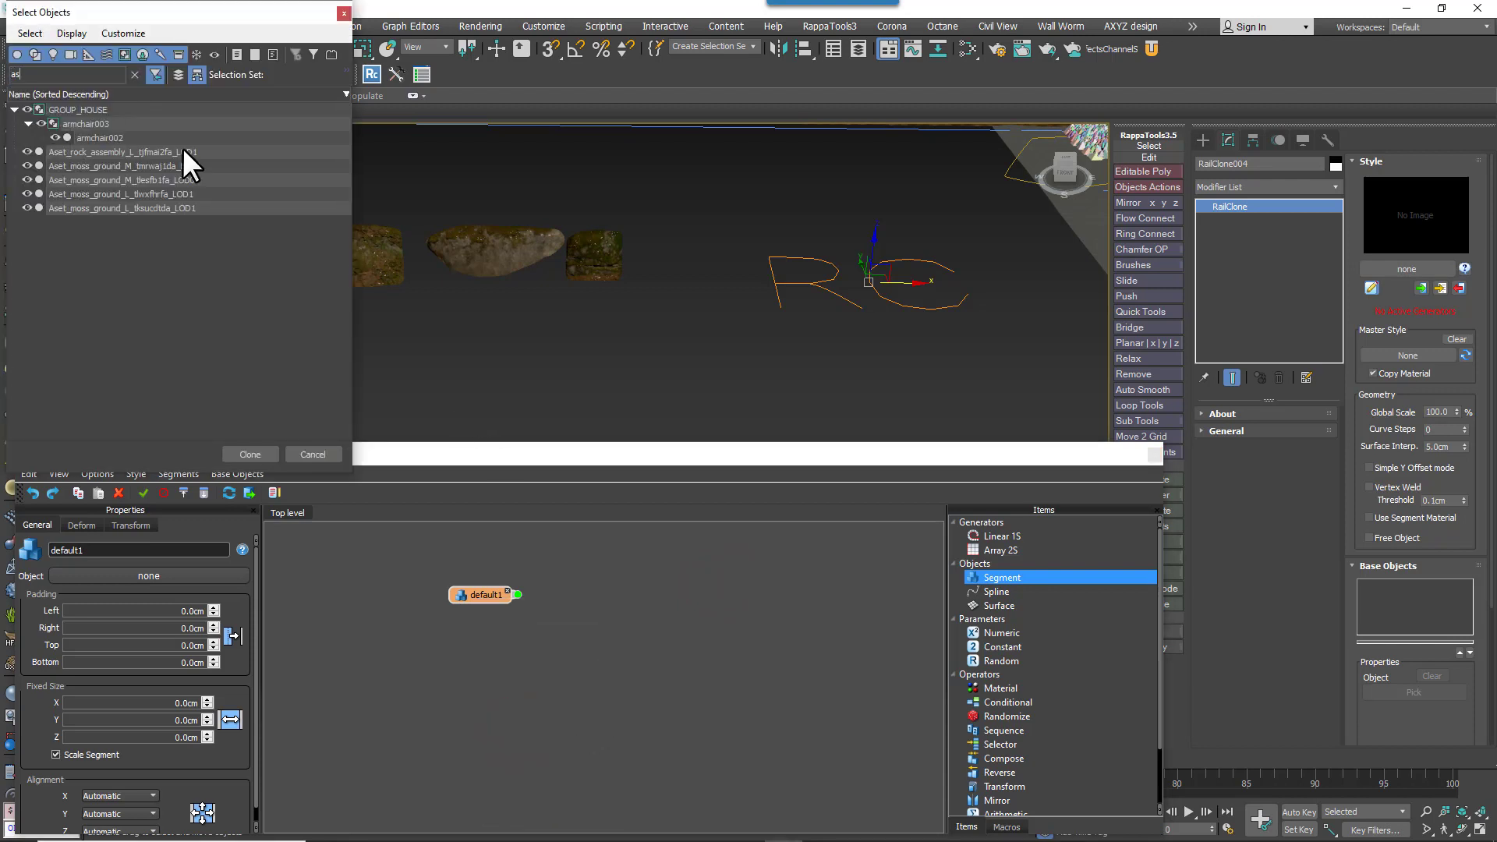
{"action": "left_click", "coordinate": [147, 110]}
{"action": "left_click", "coordinate": [137, 165], "text": "shift"}
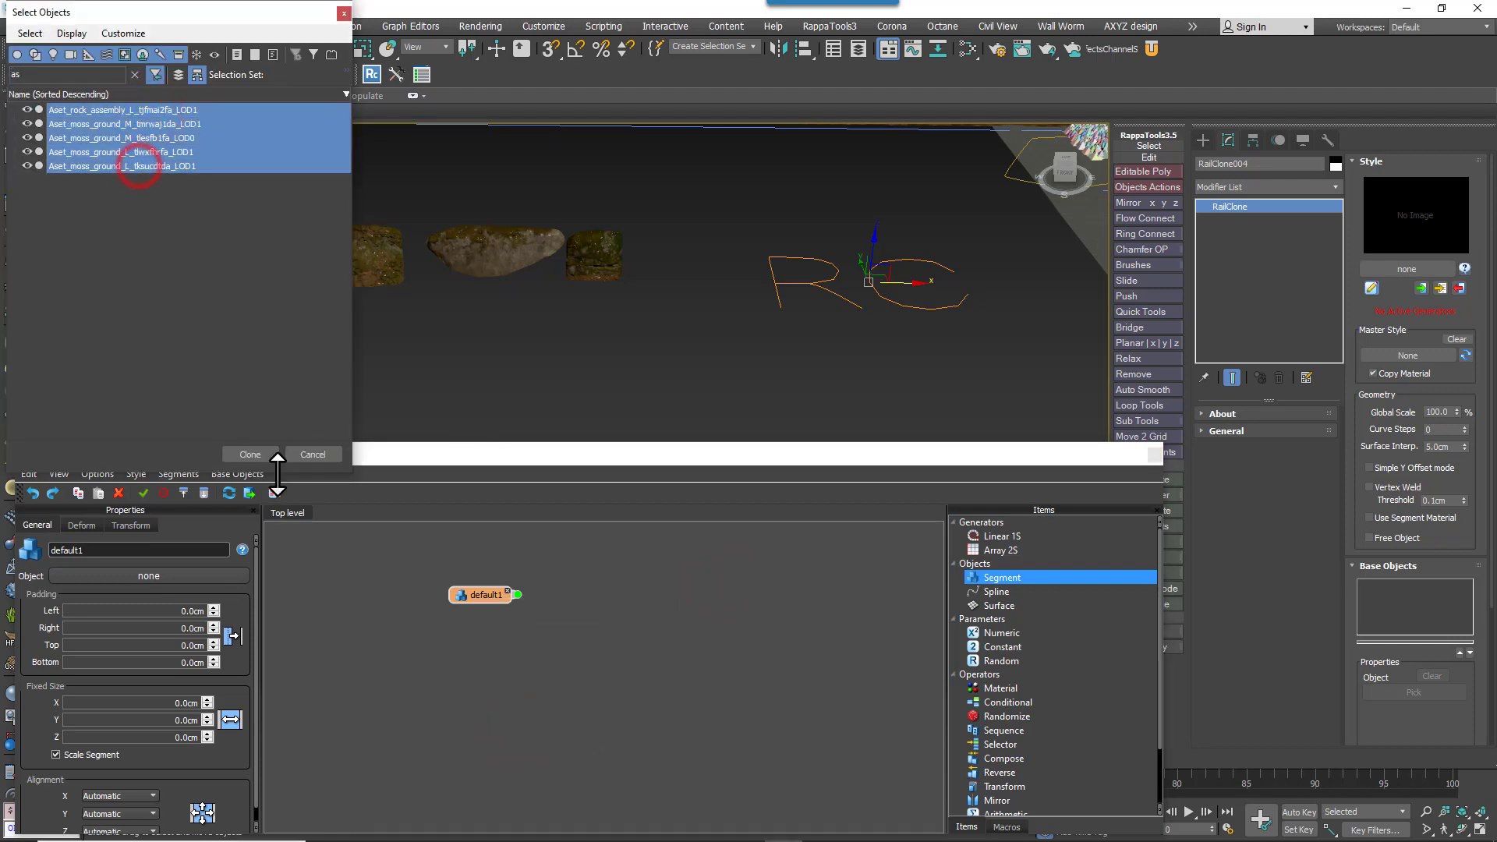
{"action": "left_click", "coordinate": [251, 454]}
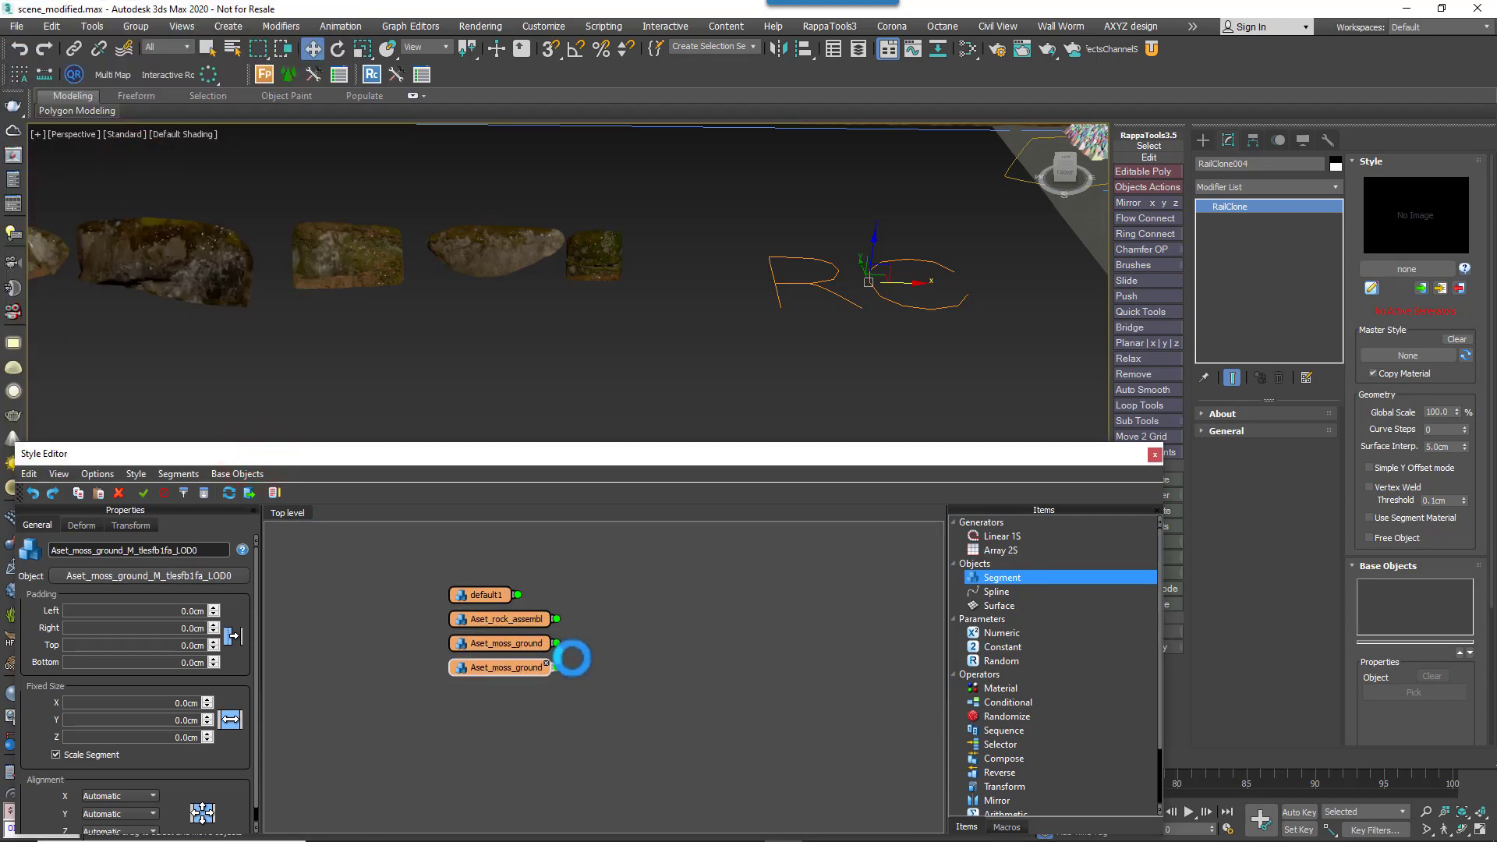
{"action": "left_click", "coordinate": [484, 595]}
- Delete default1 and wire the five Aset segments into a new Sequence1 operator
{"action": "key", "text": "Delete"}
{"action": "middle_click_drag", "start_coordinate": [635, 604], "coordinate": [590, 717]}
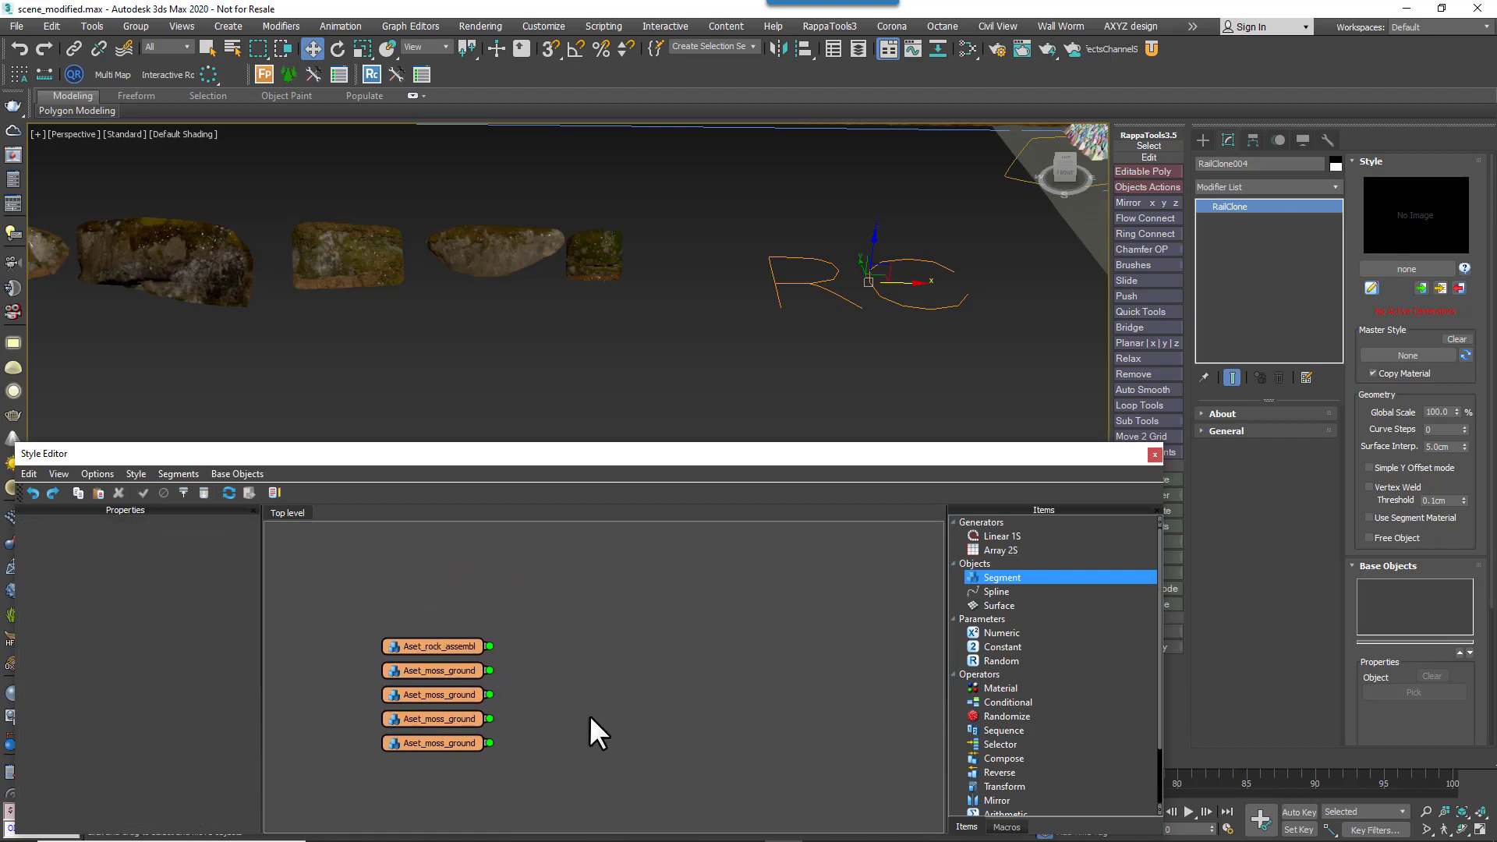
{"action": "left_click", "coordinate": [984, 686]}
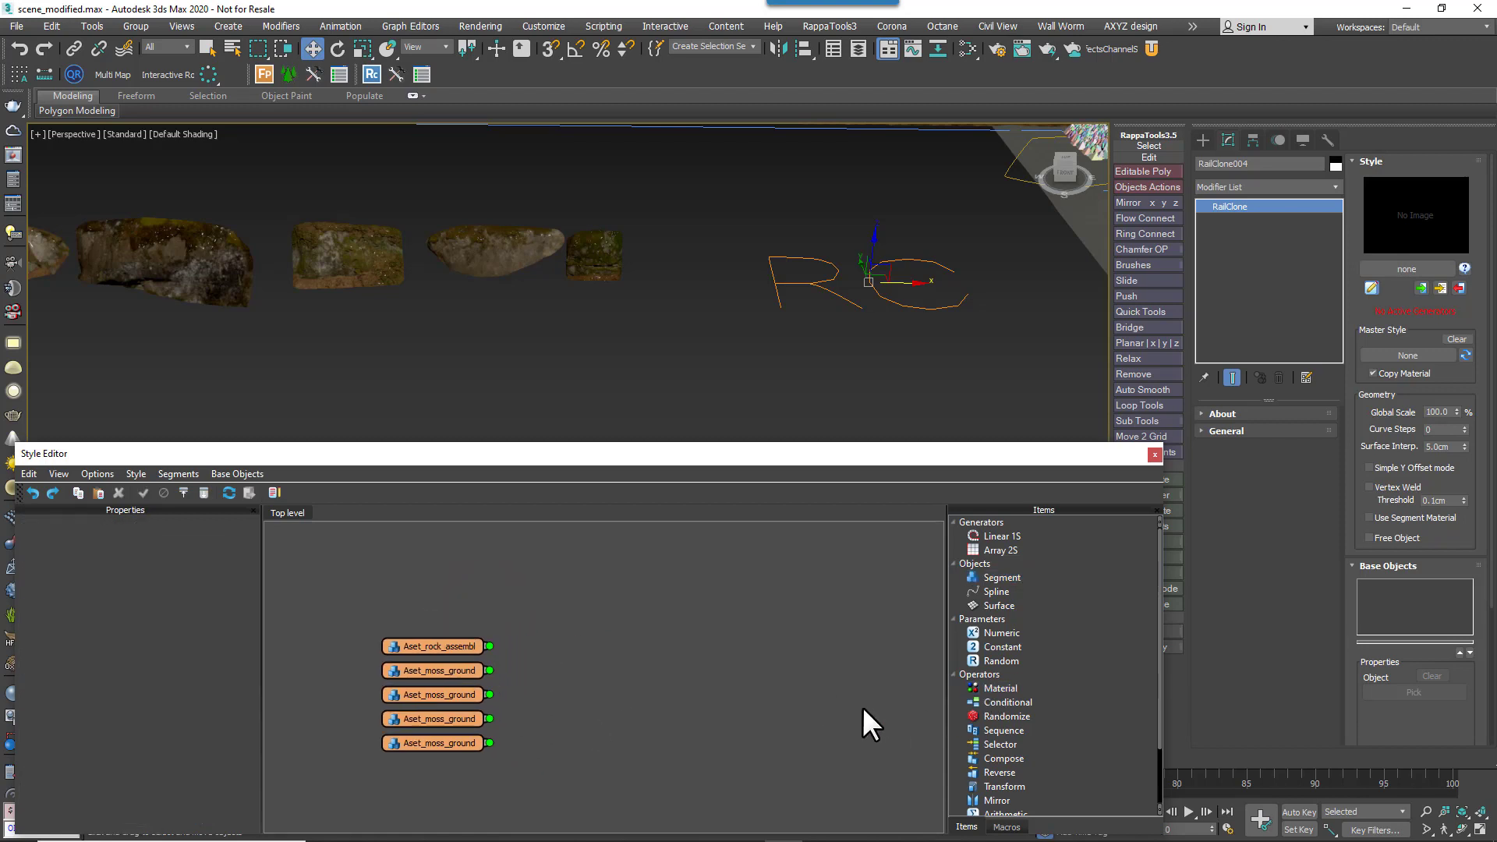
{"action": "scroll", "coordinate": [1027, 648], "scroll_direction": "down", "scroll_amount": 2}
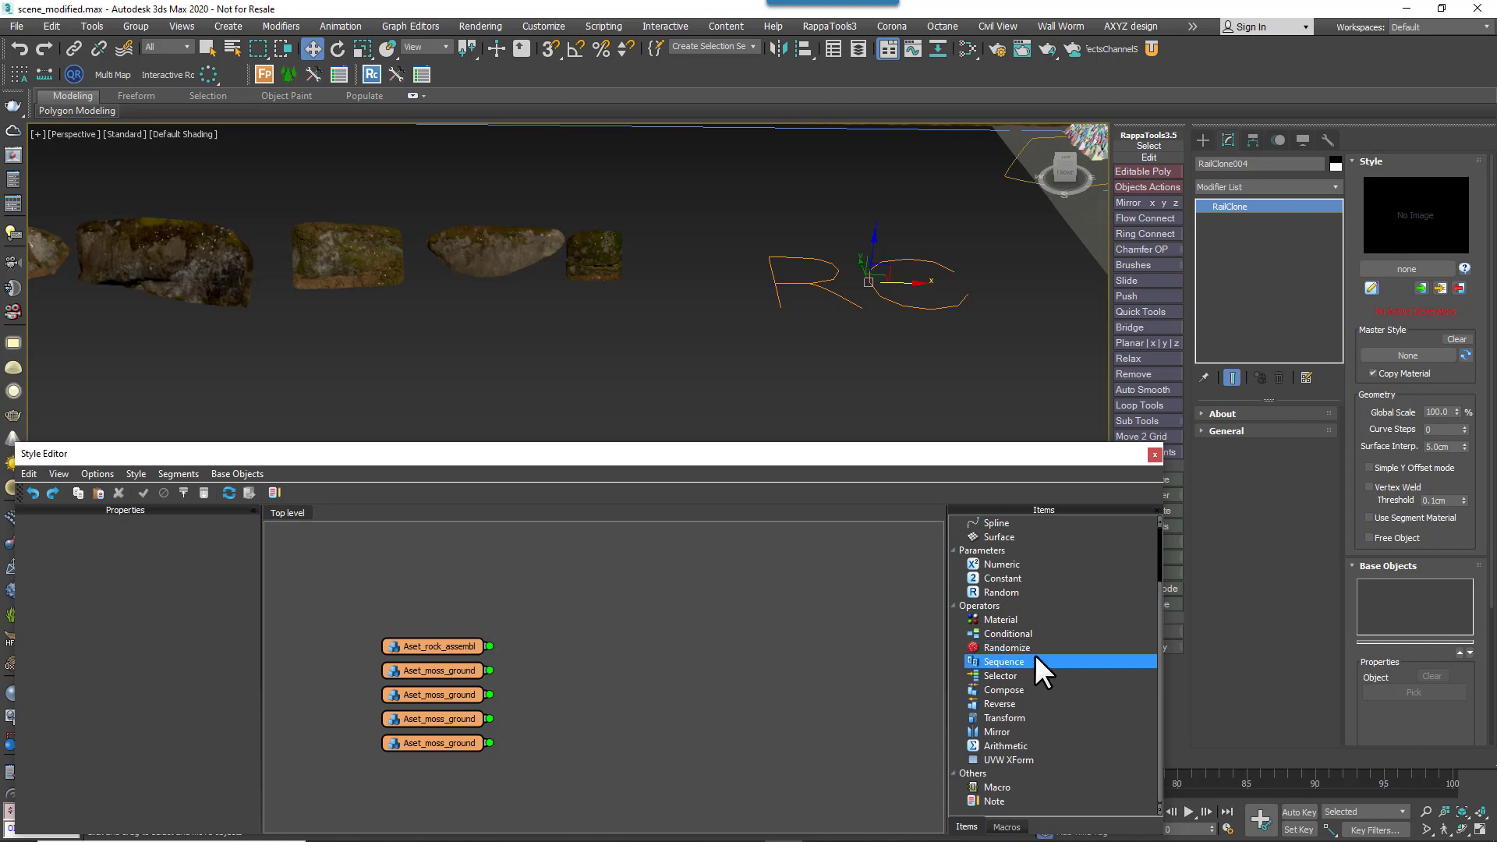
{"action": "left_click_drag", "start_coordinate": [1036, 657], "coordinate": [595, 699]}
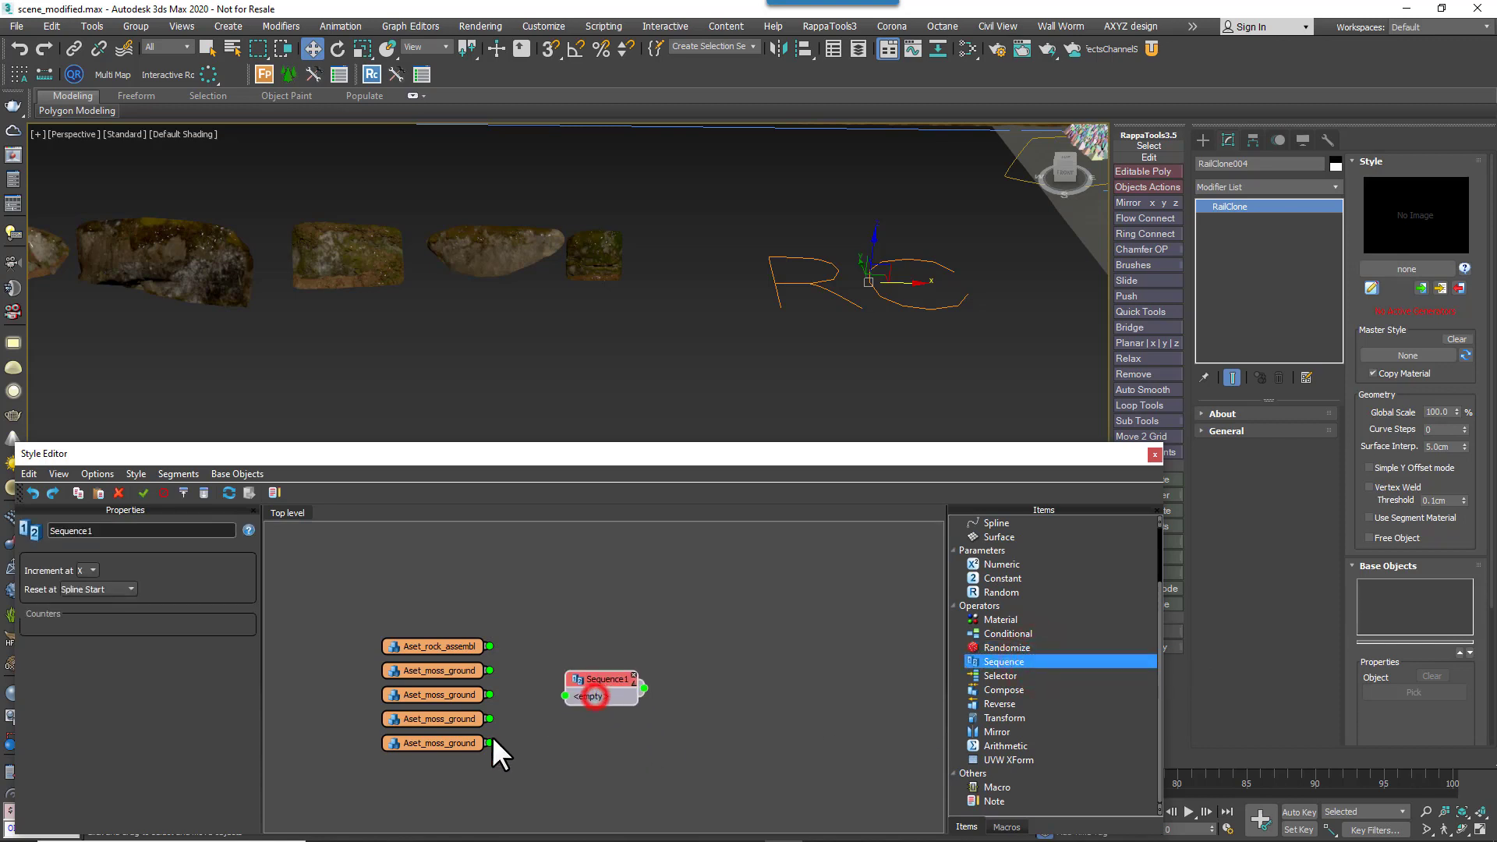
{"action": "left_click_drag", "start_coordinate": [449, 789], "coordinate": [442, 640]}
{"action": "left_click_drag", "start_coordinate": [555, 677], "coordinate": [592, 652]}
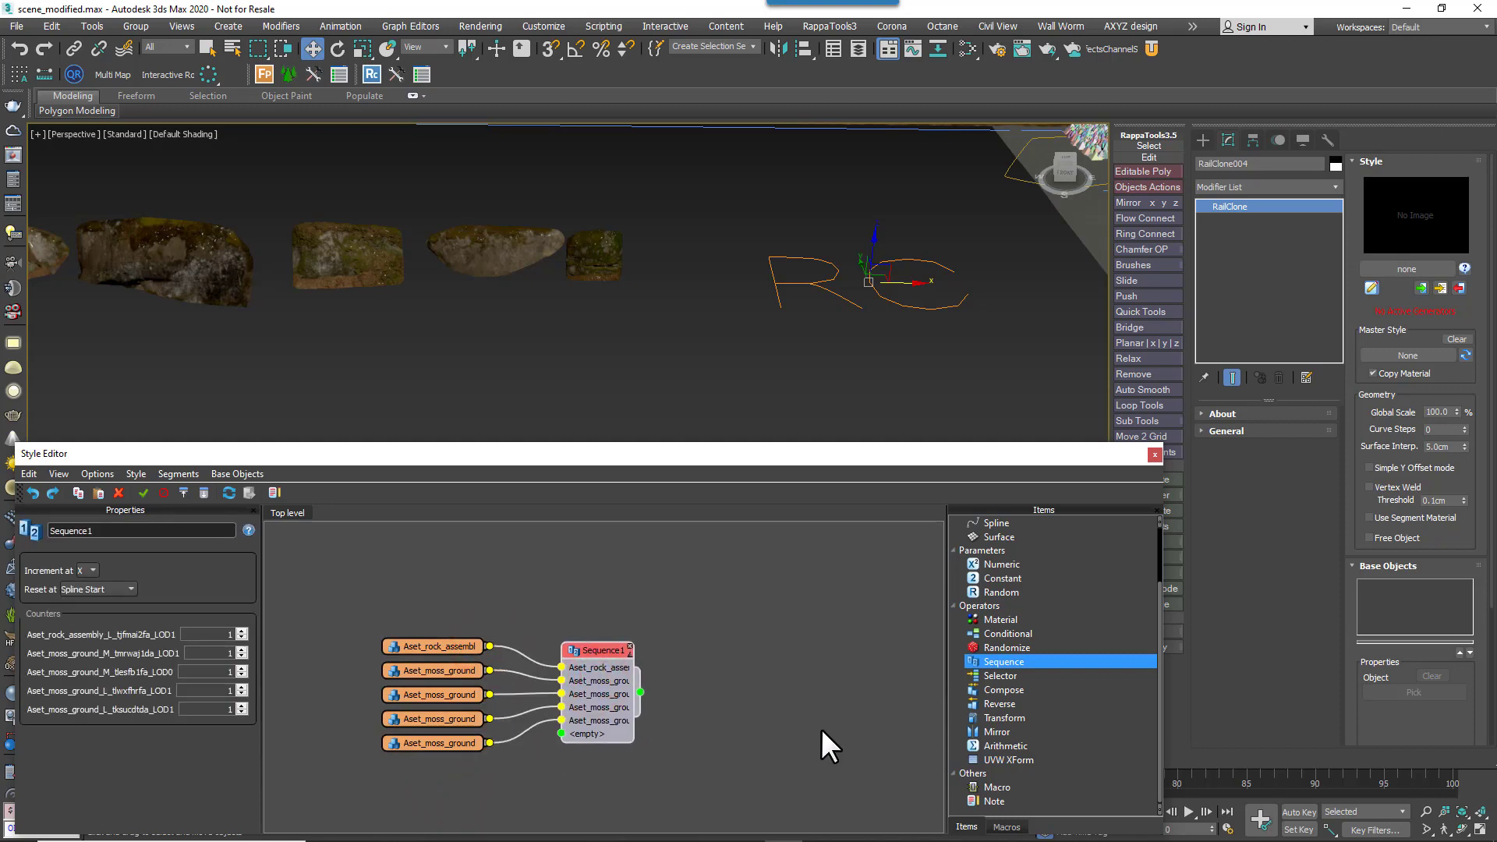
- Connect Sequence1 to a new Linear 1S1 generator's Default input and add a Spline input
{"action": "scroll", "coordinate": [1121, 700], "scroll_direction": "up", "scroll_amount": 2}
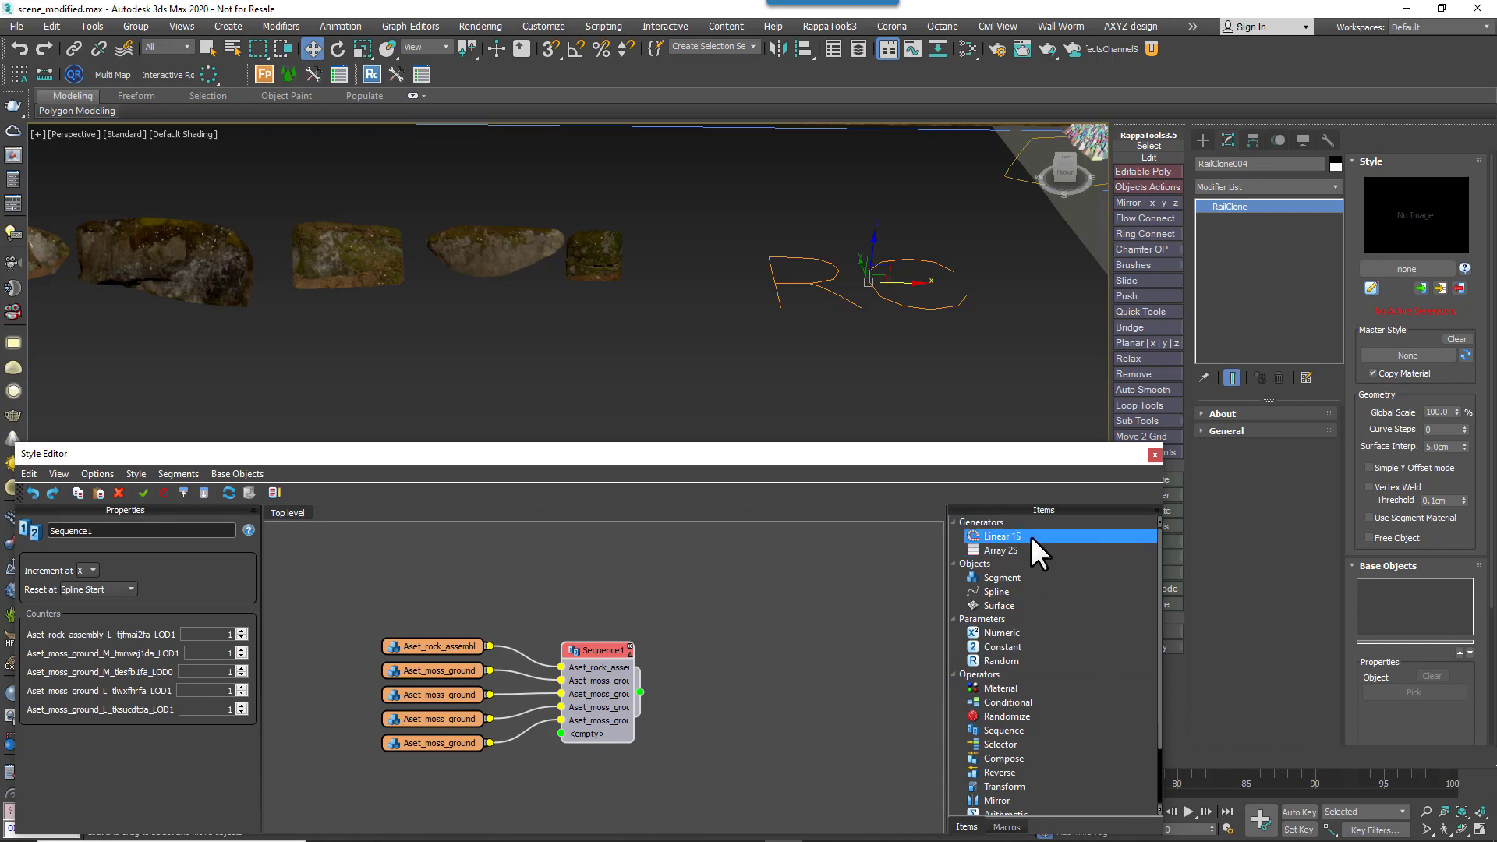
{"action": "left_click_drag", "start_coordinate": [1030, 535], "coordinate": [706, 625]}
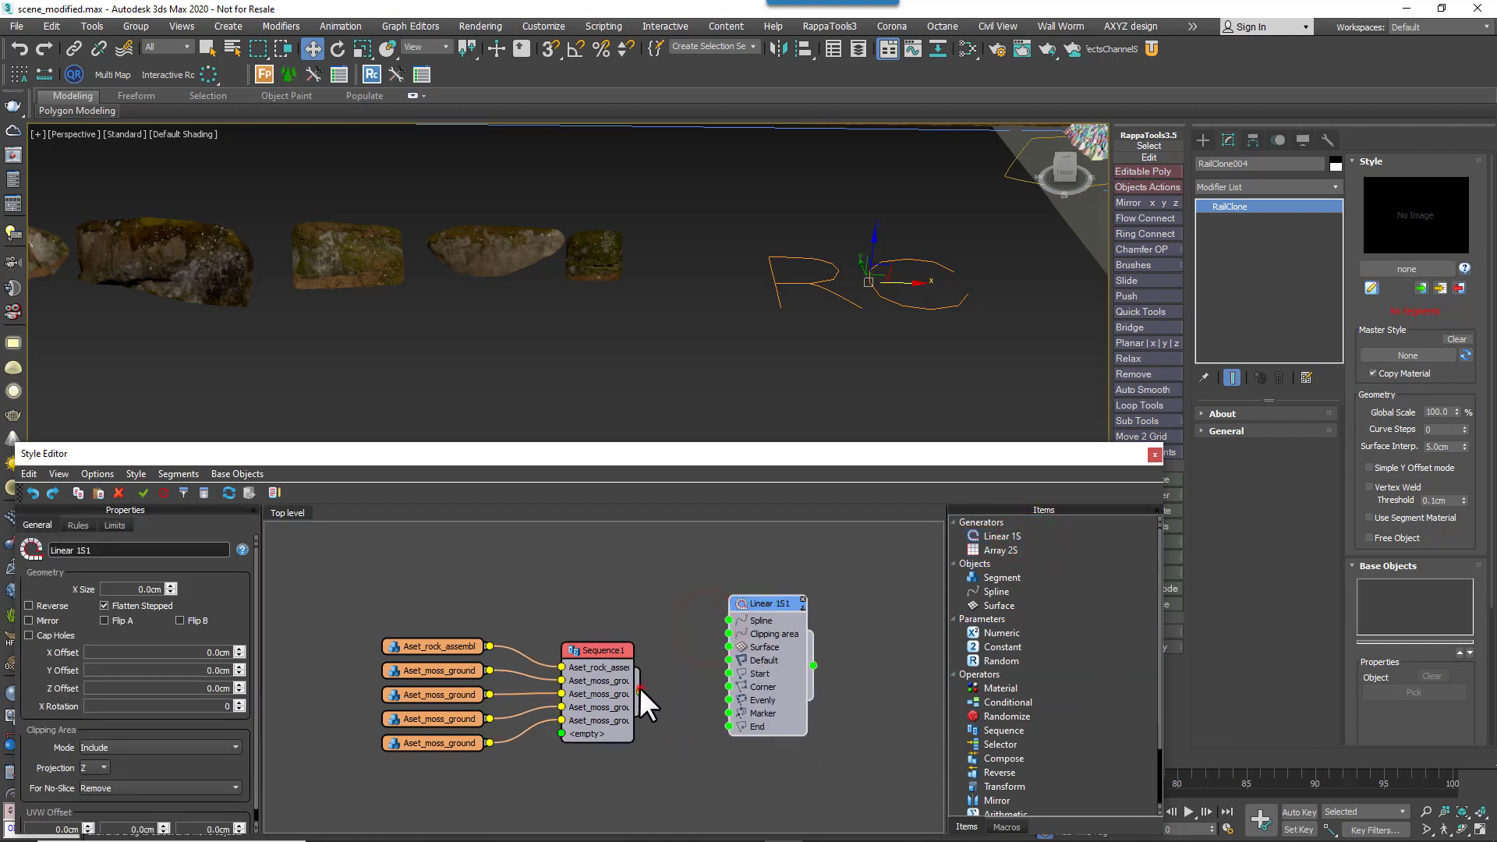
{"action": "left_click_drag", "start_coordinate": [639, 692], "coordinate": [729, 660]}
{"action": "left_click_drag", "start_coordinate": [774, 601], "coordinate": [829, 599]}
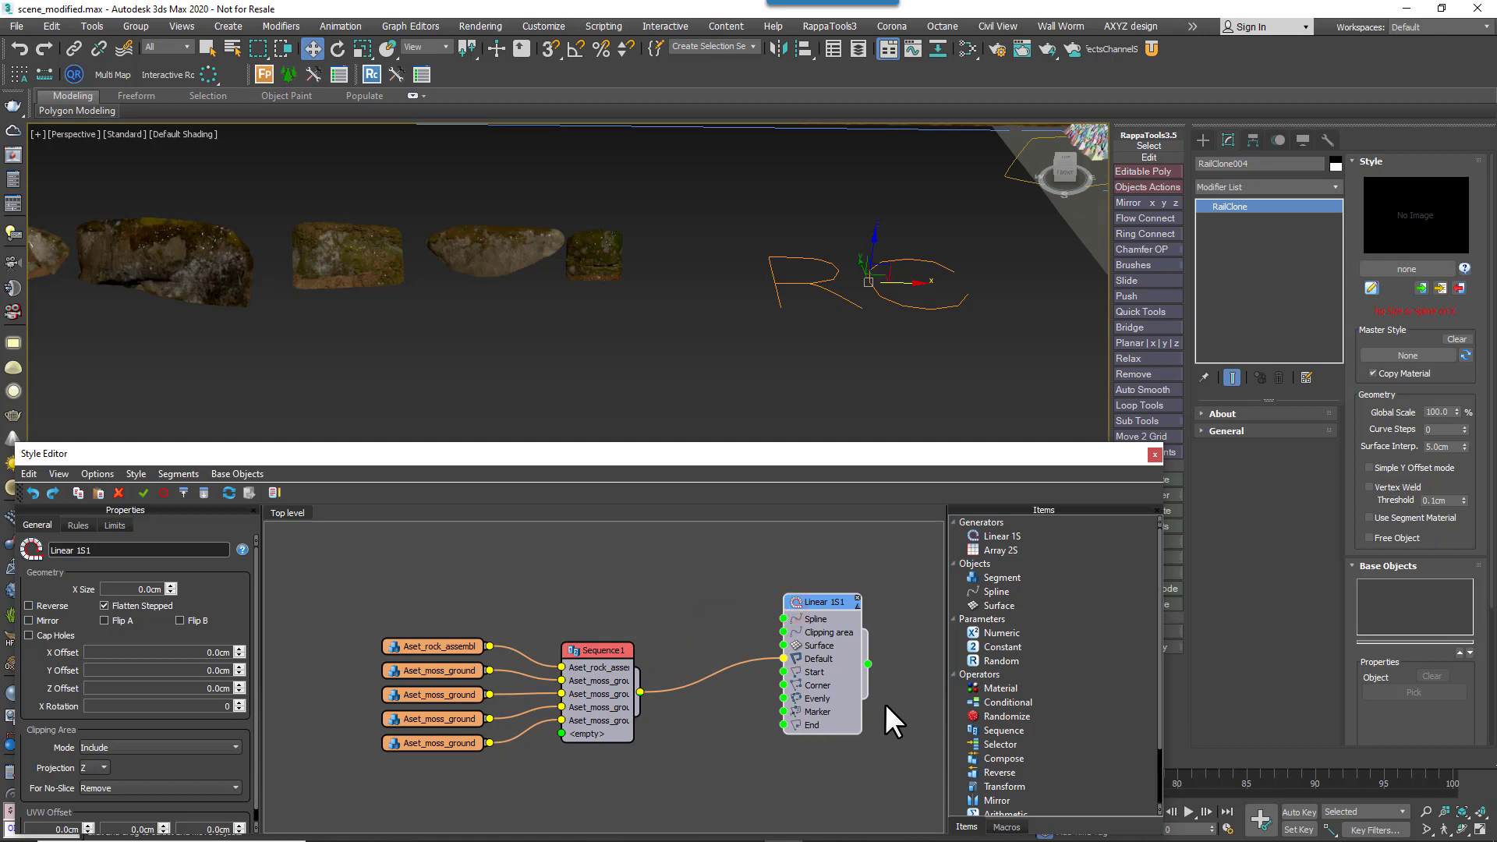
{"action": "left_click_drag", "start_coordinate": [976, 592], "coordinate": [778, 617]}
- Connect the Spline input to Linear 1S1 and assign Line758104294 as the rock path
{"action": "left_click", "coordinate": [616, 603]}
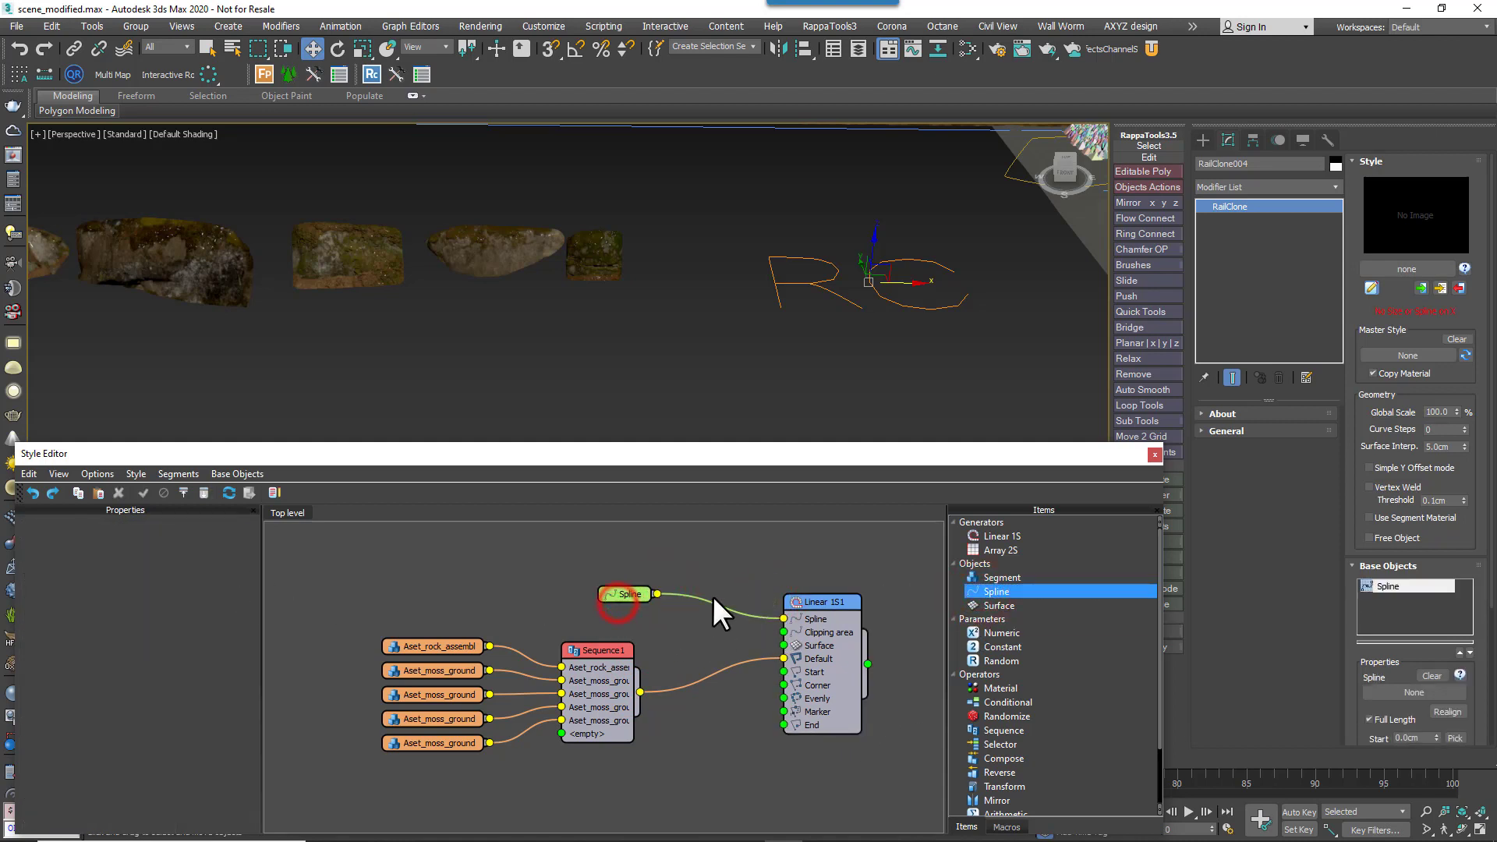
{"action": "left_click", "coordinate": [207, 553]}
{"action": "middle_click_drag", "start_coordinate": [685, 336], "coordinate": [804, 281]}
{"action": "left_click", "coordinate": [755, 233]}
- Insert a Transform1 operator between Sequence1 and Linear 1S1's Default input
{"action": "left_click", "coordinate": [972, 618]}
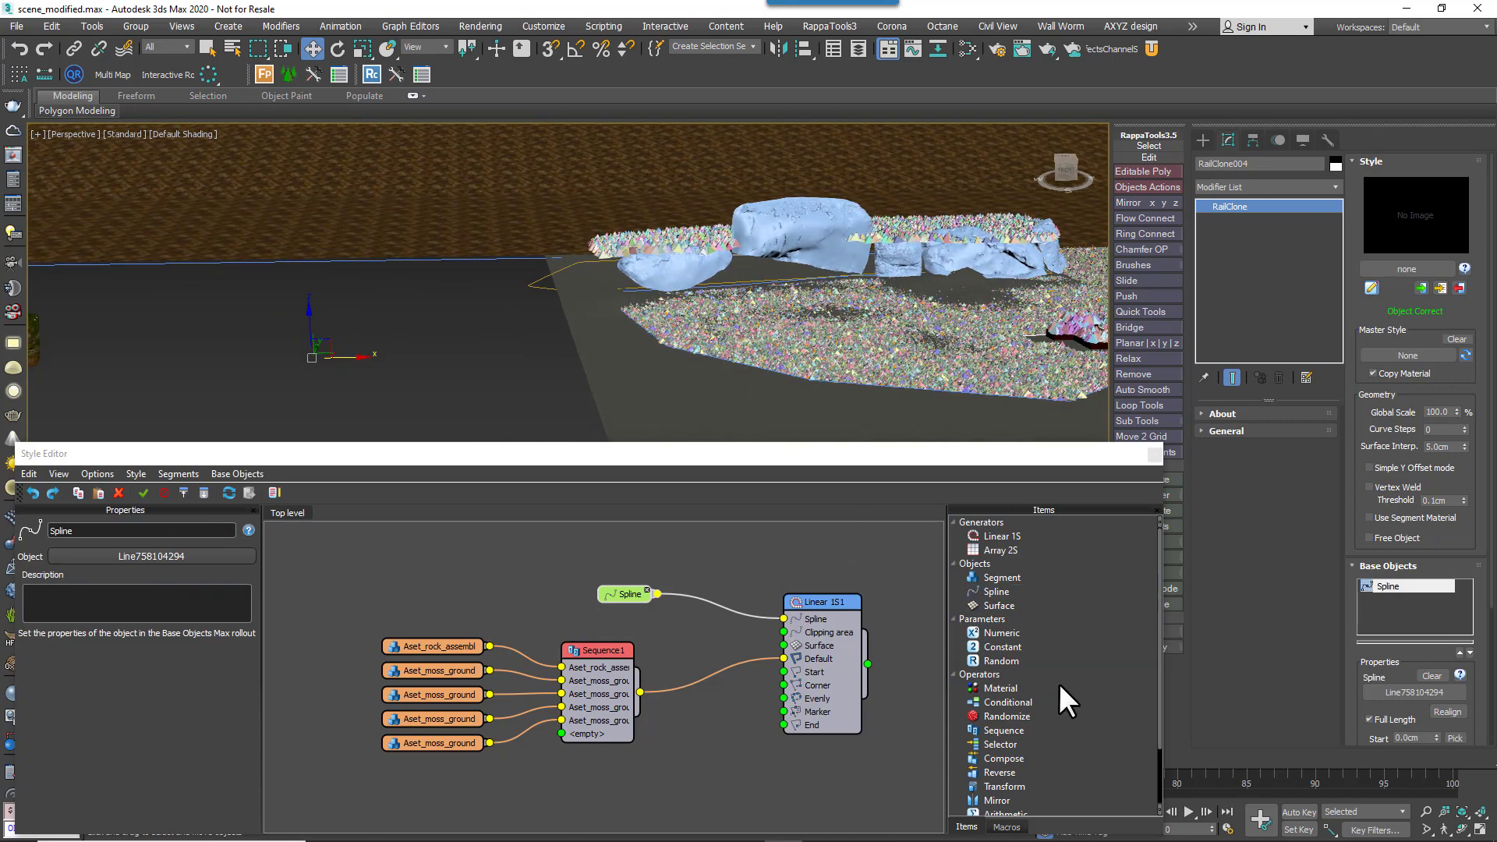
{"action": "left_click", "coordinate": [1018, 784]}
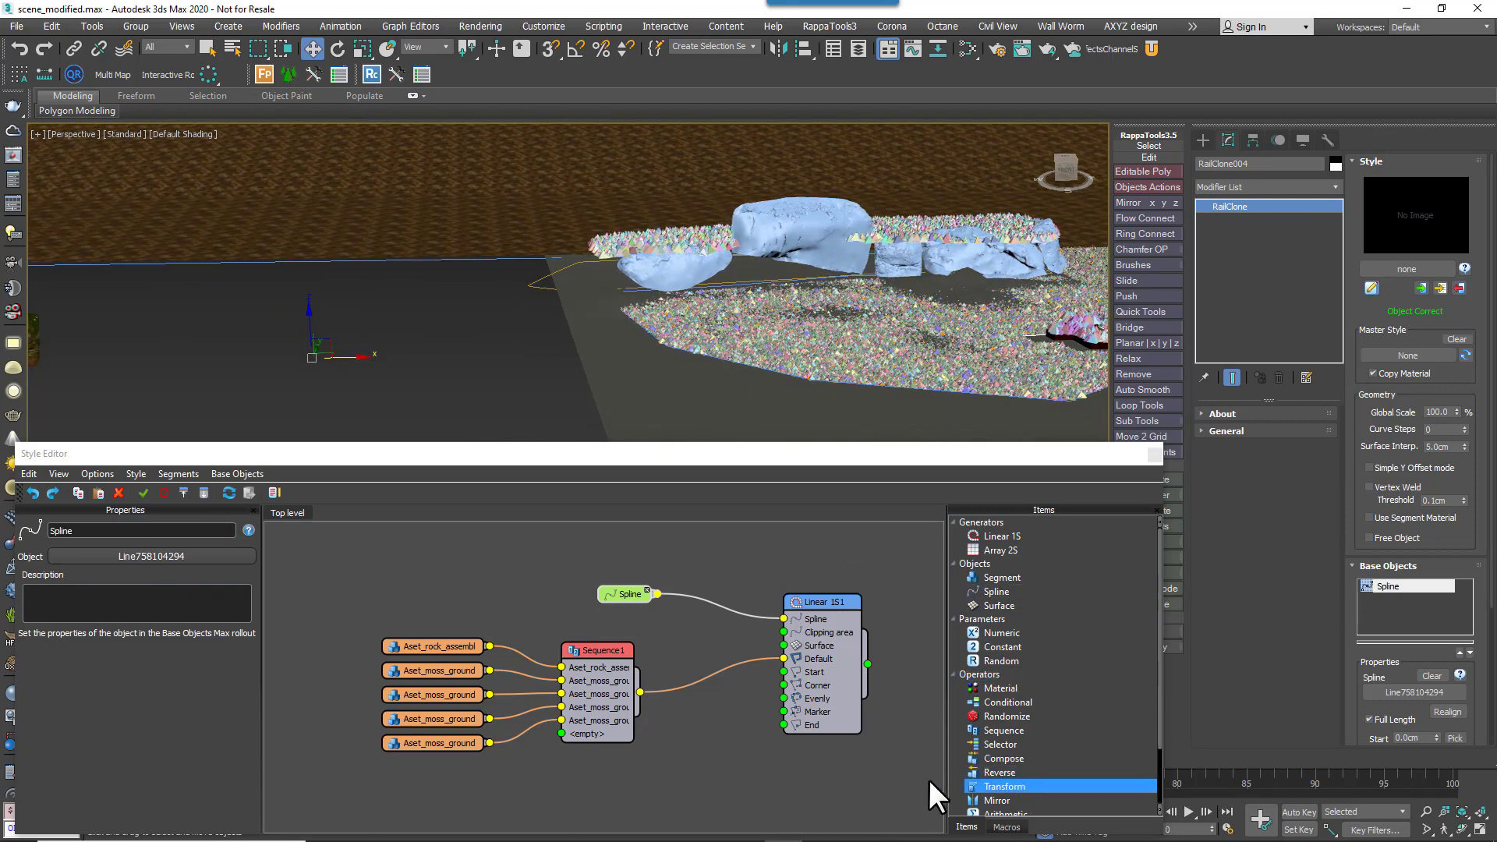
{"action": "middle_click_drag", "start_coordinate": [832, 776], "coordinate": [806, 764]}
{"action": "left_click_drag", "start_coordinate": [1017, 789], "coordinate": [680, 659]}
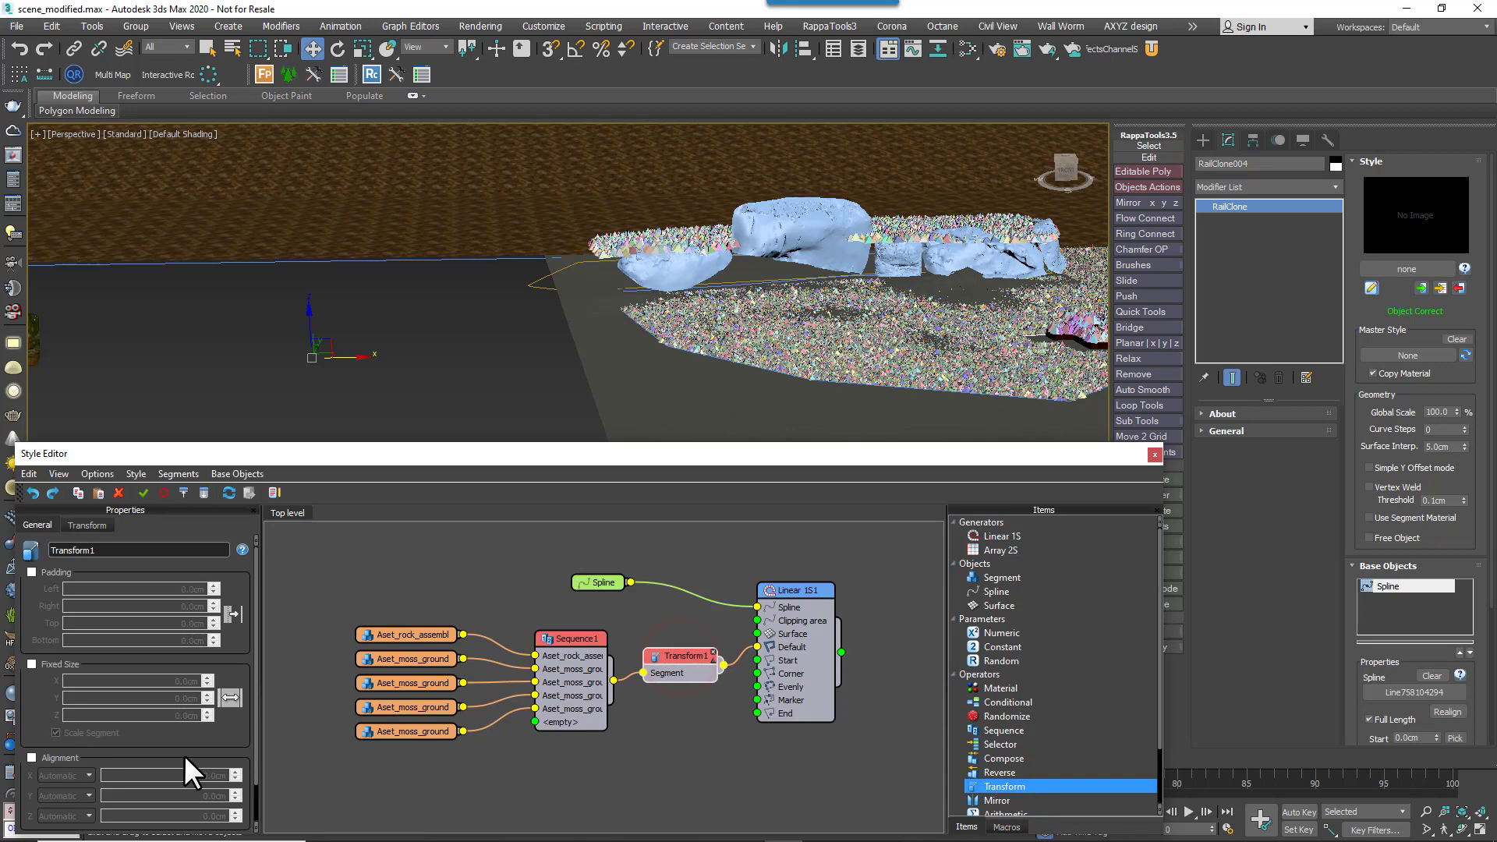
- Enable Transform1 padding with Left and Right both set to -200 cm
{"action": "left_click", "coordinate": [31, 572]}
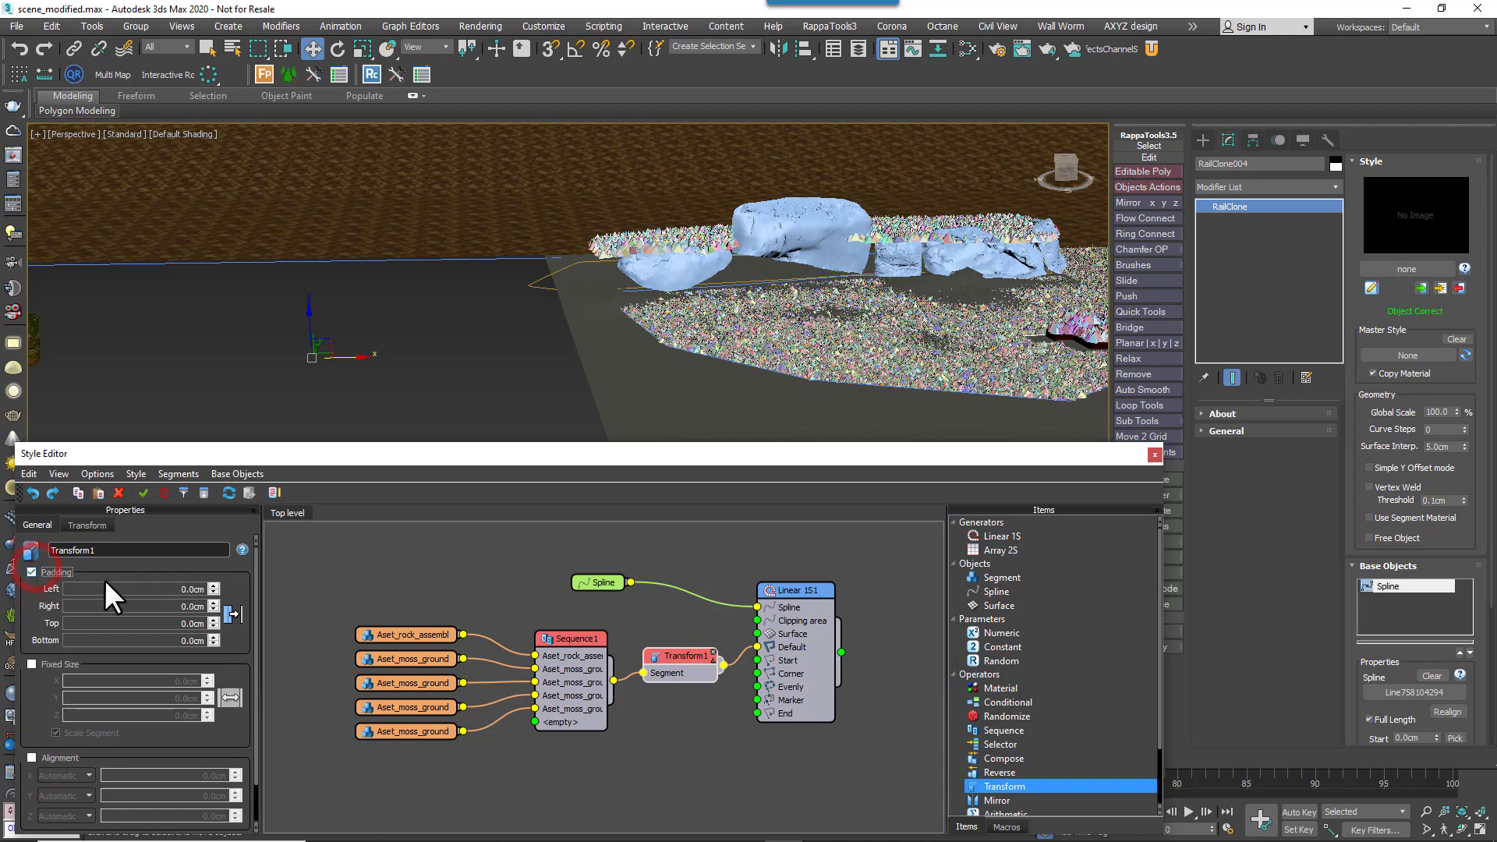
{"action": "left_click", "coordinate": [107, 586]}
{"action": "type", "text": "-2"}
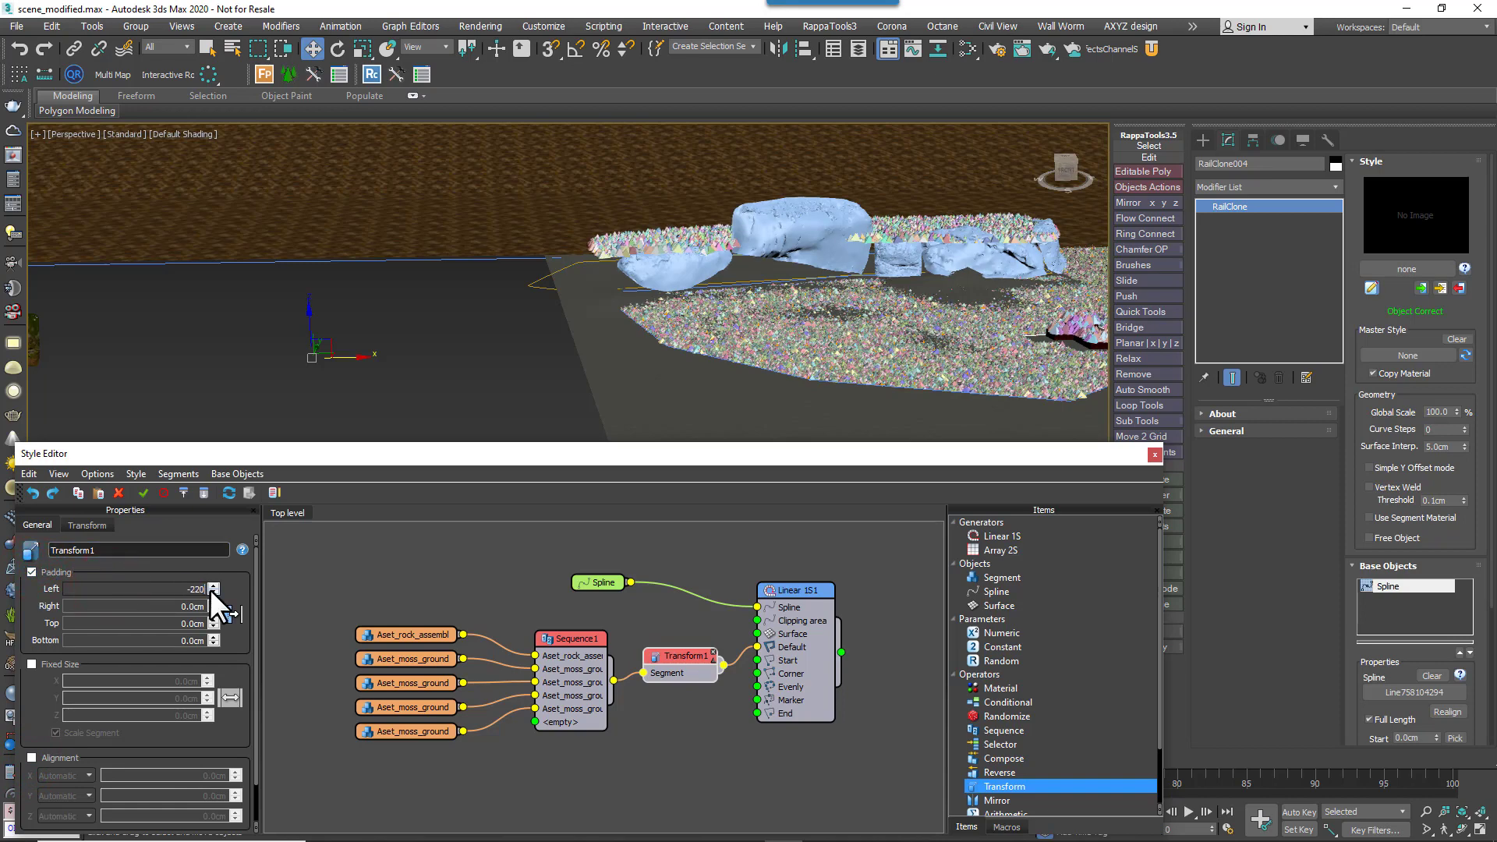
{"action": "type", "text": "00"}
{"action": "key", "text": "Tab"}
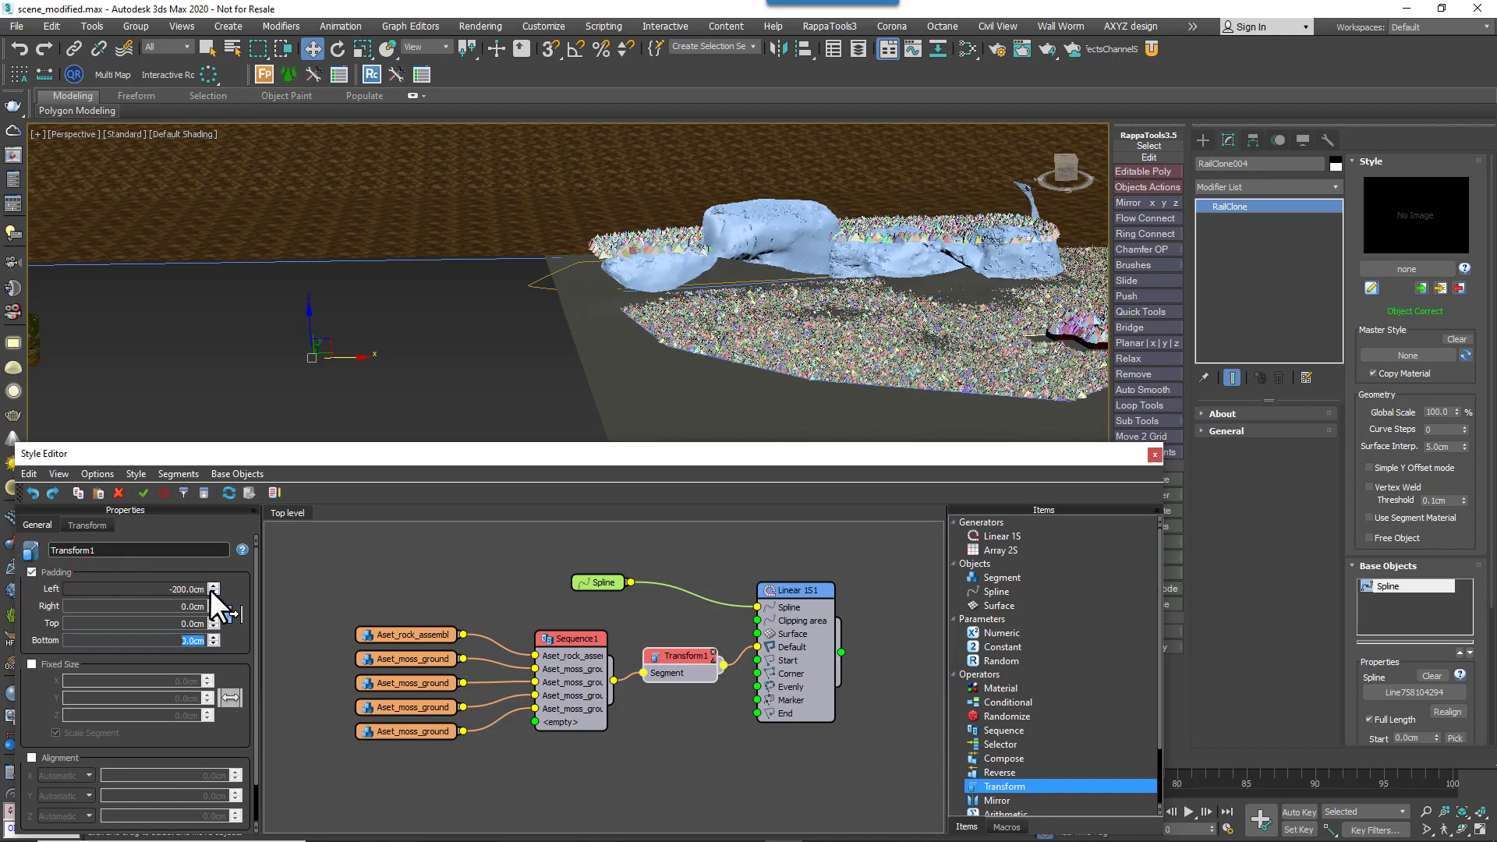
{"action": "type", "text": "-00"}
{"action": "key", "text": "BackSpace"}
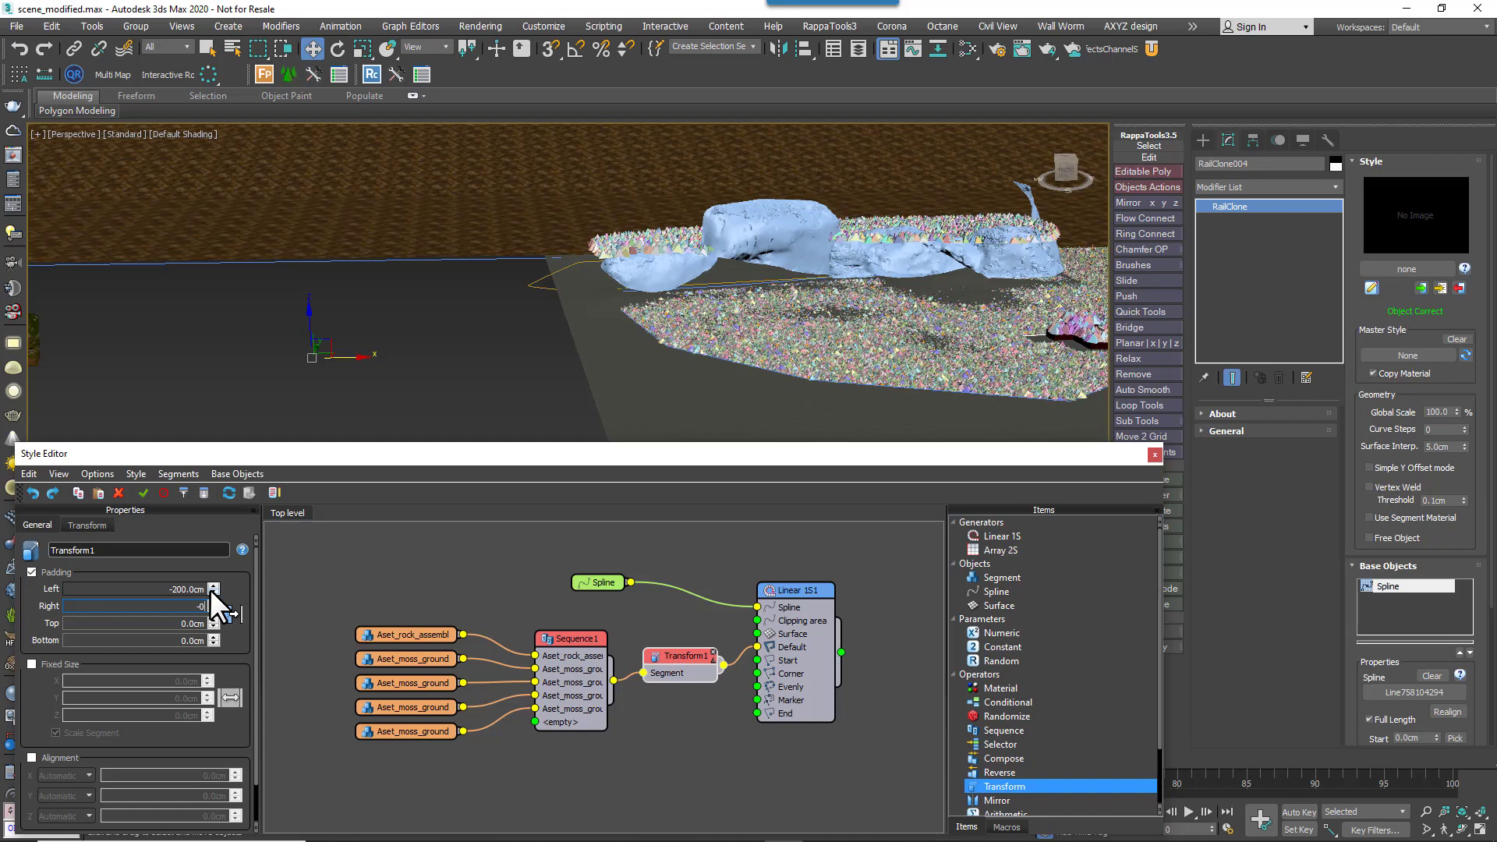
{"action": "type", "text": "00.0cm"}
{"action": "key", "text": "Tab"}
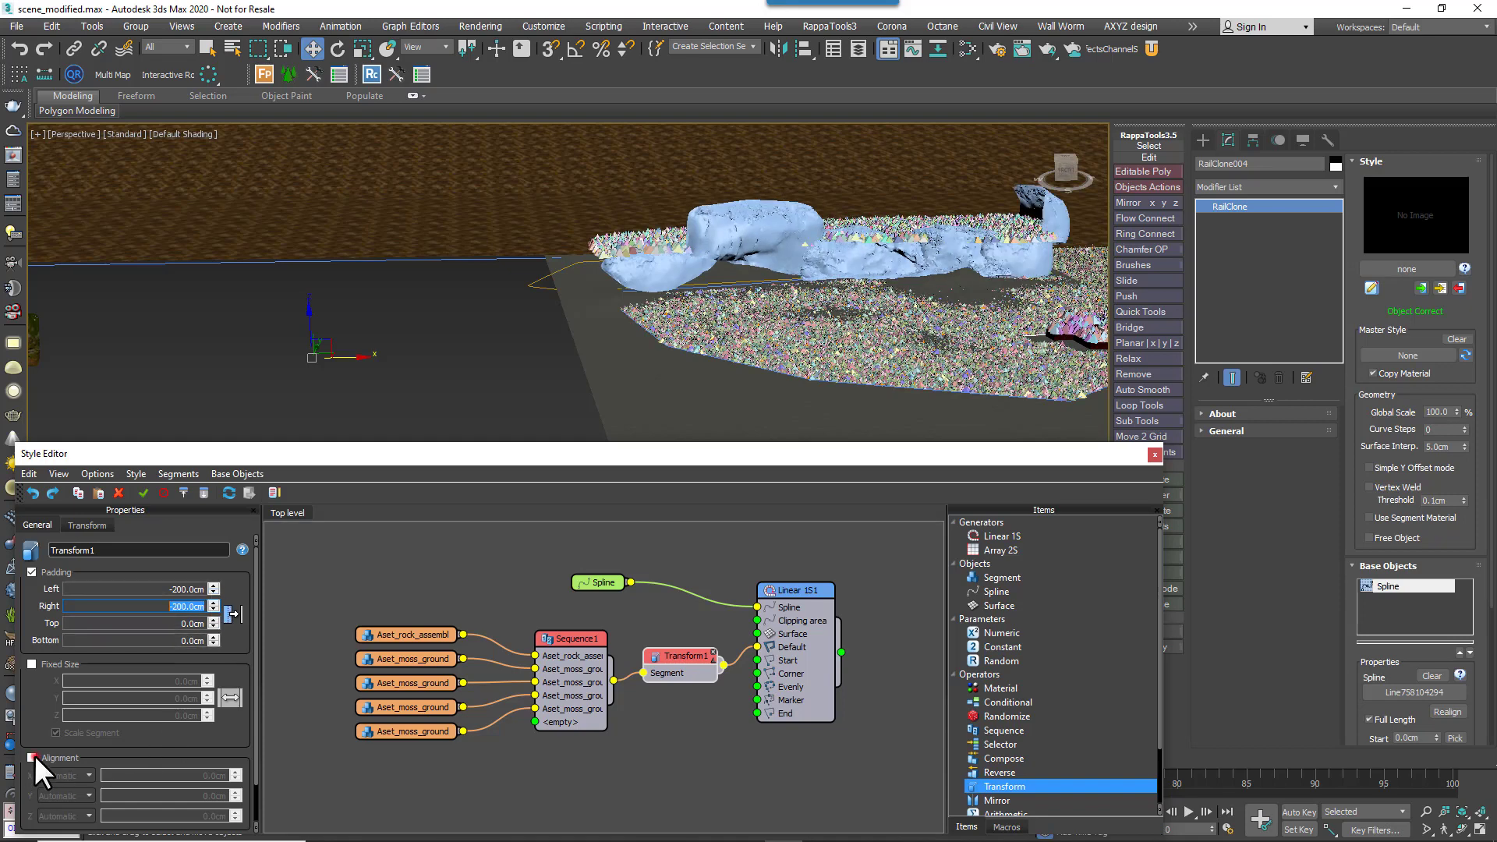
- Enable Transform1 alignment with Y and Z set to Pivot
{"action": "left_click", "coordinate": [31, 757]}
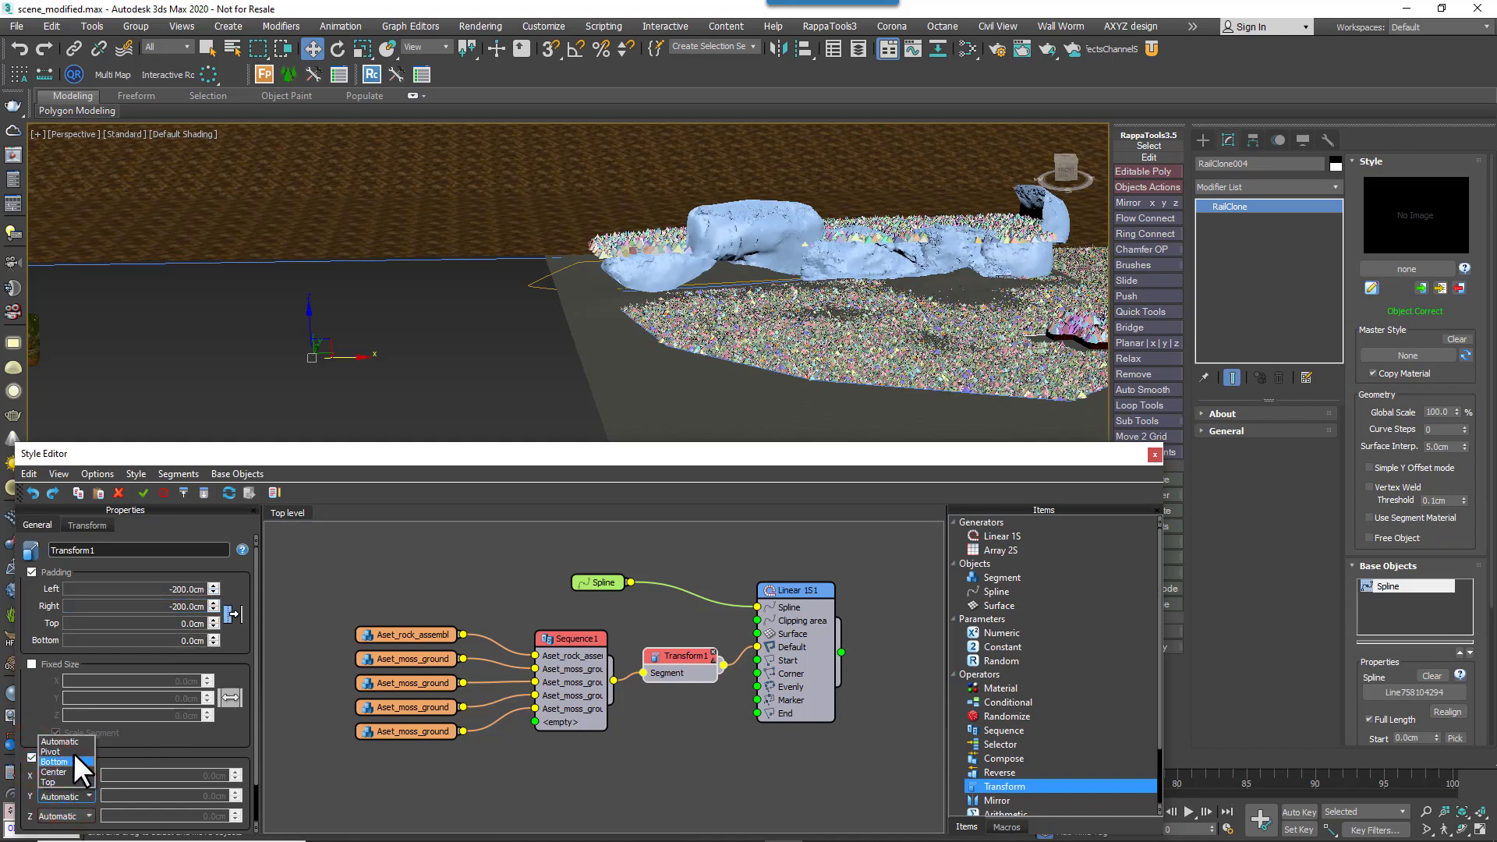
{"action": "left_click", "coordinate": [73, 752]}
{"action": "left_click", "coordinate": [72, 816]}
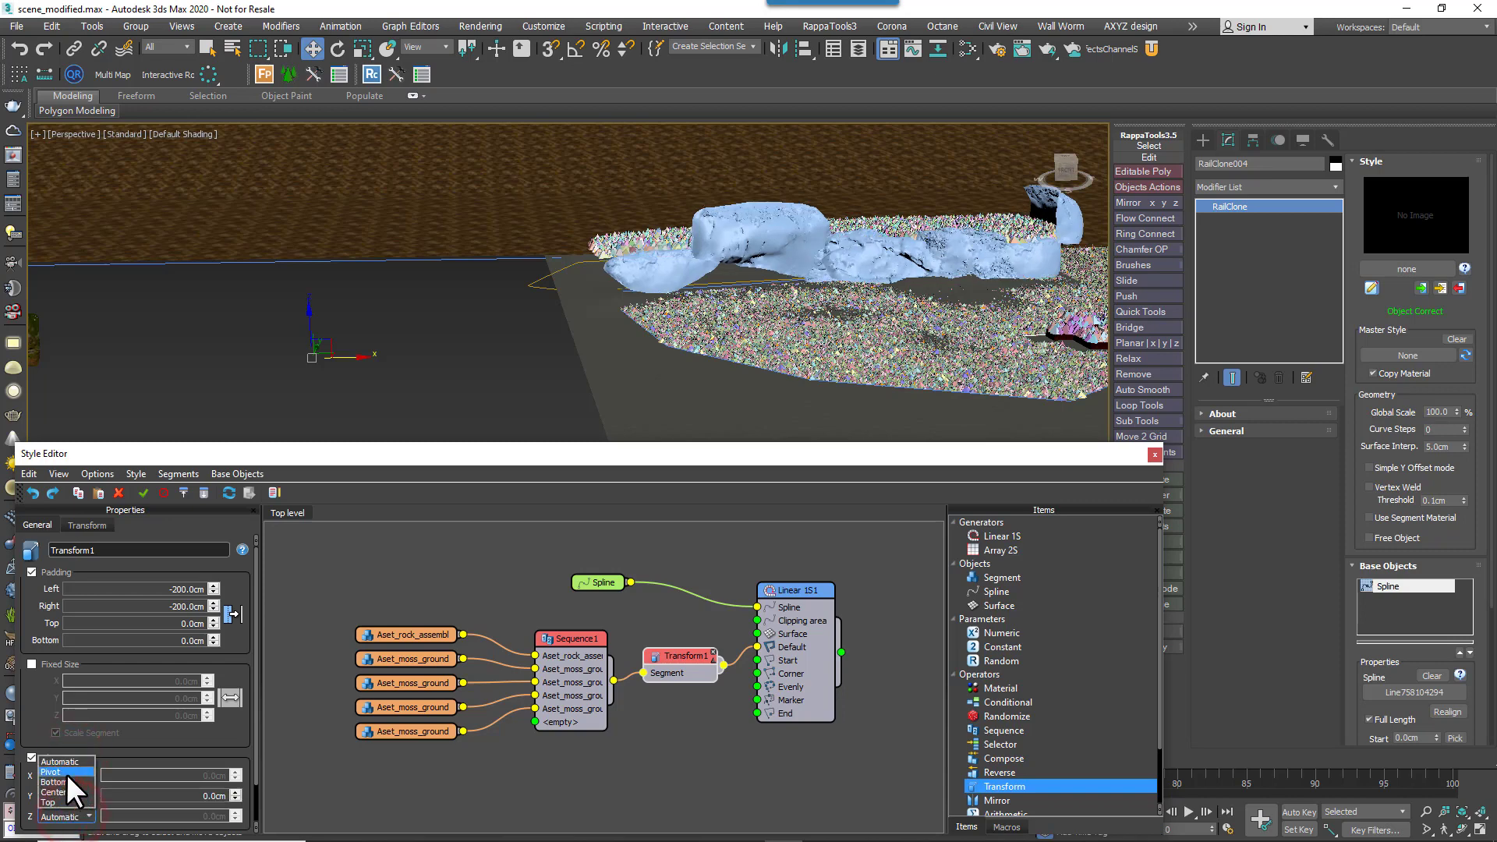
{"action": "left_click", "coordinate": [67, 771]}
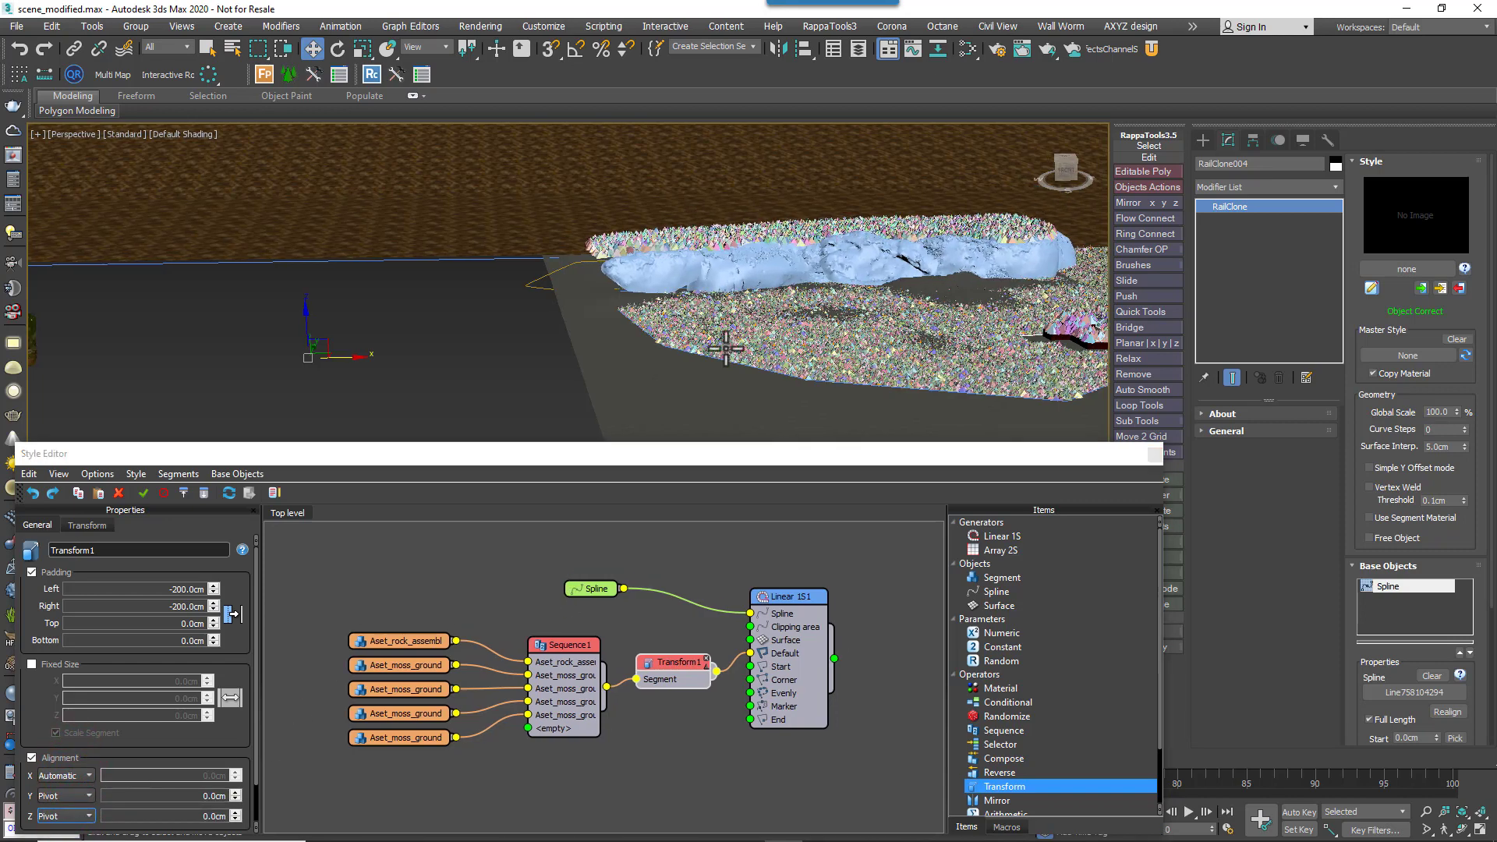
- Assign the rock material to the RailClone cliff from the Slate Material Editor
{"action": "key", "text": "m"}
{"action": "left_click_drag", "start_coordinate": [780, 136], "coordinate": [347, 105]}
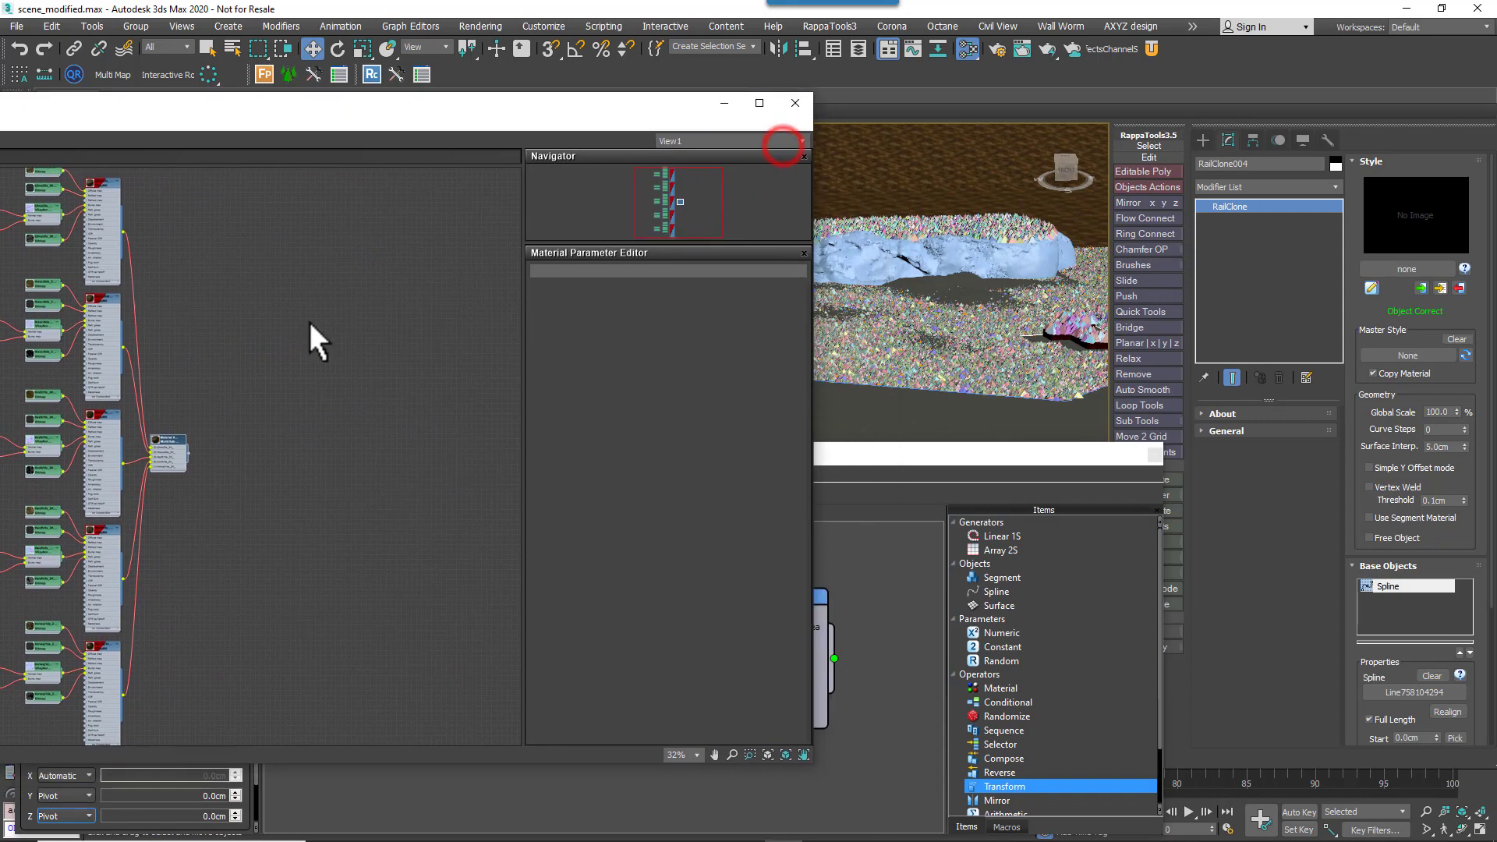
{"action": "left_click_drag", "start_coordinate": [187, 456], "coordinate": [966, 281]}
{"action": "left_click", "coordinate": [803, 103]}
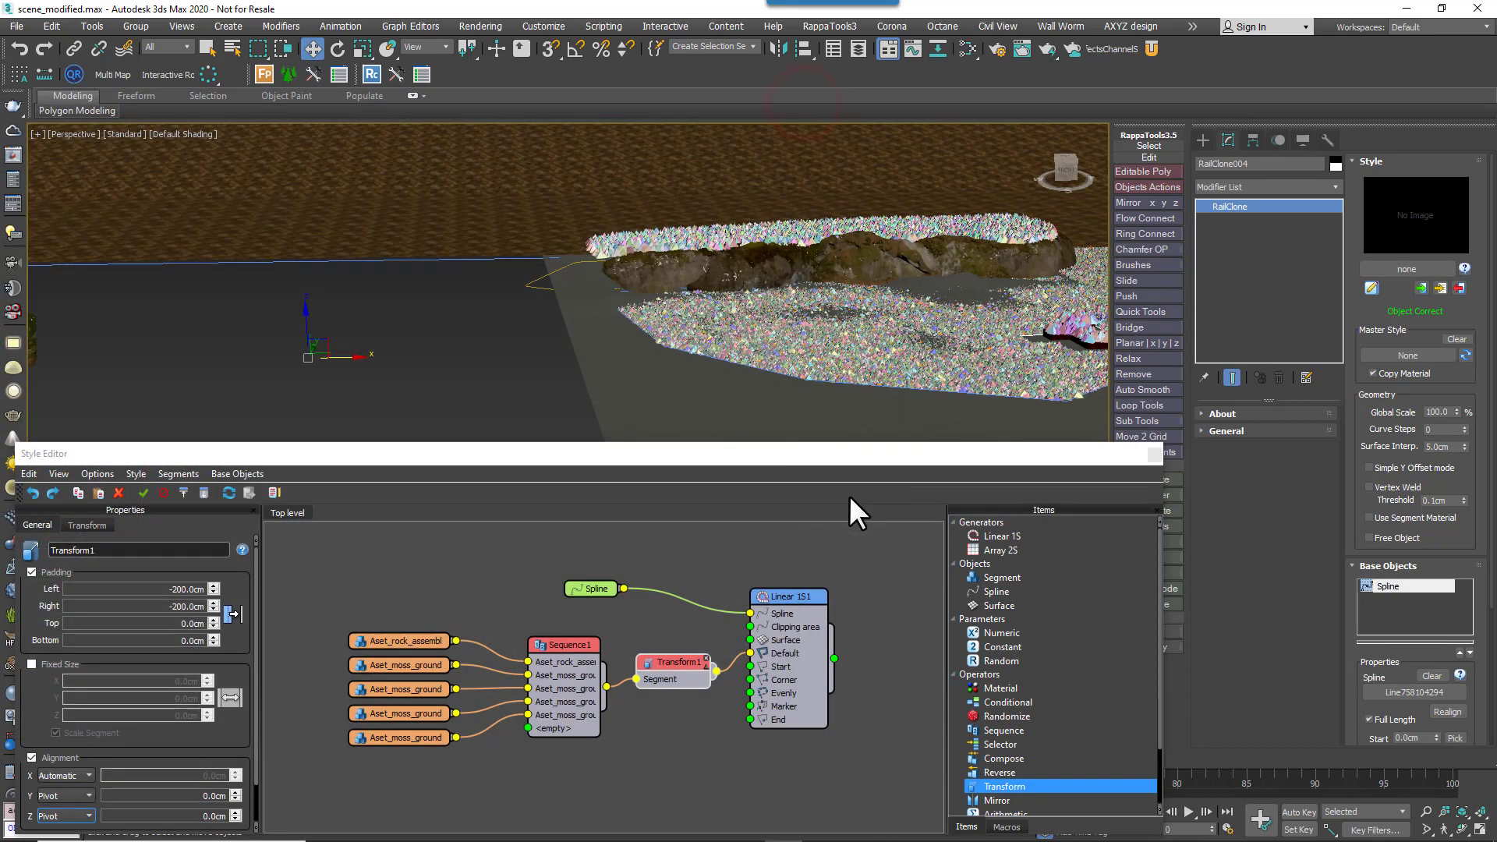
- Close the Style Editor and set the RailClone Curve Steps to 80
{"action": "left_click", "coordinate": [1149, 448]}
{"action": "scroll", "coordinate": [818, 491], "scroll_direction": "down", "scroll_amount": 6}
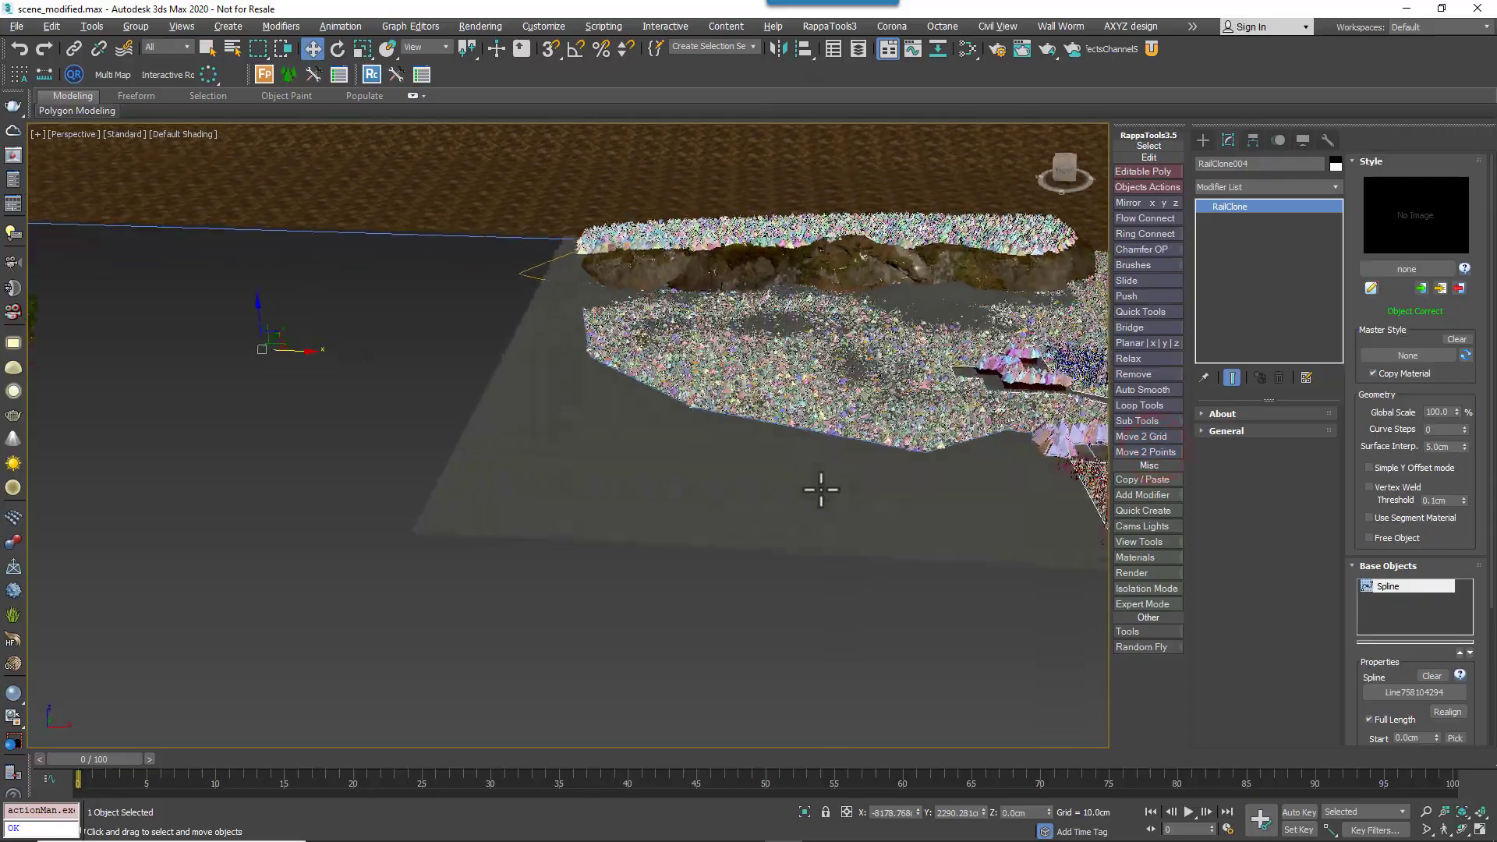
{"action": "scroll", "coordinate": [825, 361], "scroll_direction": "up", "scroll_amount": 5}
{"action": "middle_click_drag", "start_coordinate": [825, 361], "coordinate": [762, 508]}
{"action": "scroll", "coordinate": [728, 501], "scroll_direction": "up", "scroll_amount": 4}
{"action": "scroll", "coordinate": [728, 501], "scroll_direction": "down", "scroll_amount": 3}
{"action": "scroll", "coordinate": [762, 508], "scroll_direction": "down", "scroll_amount": 3}
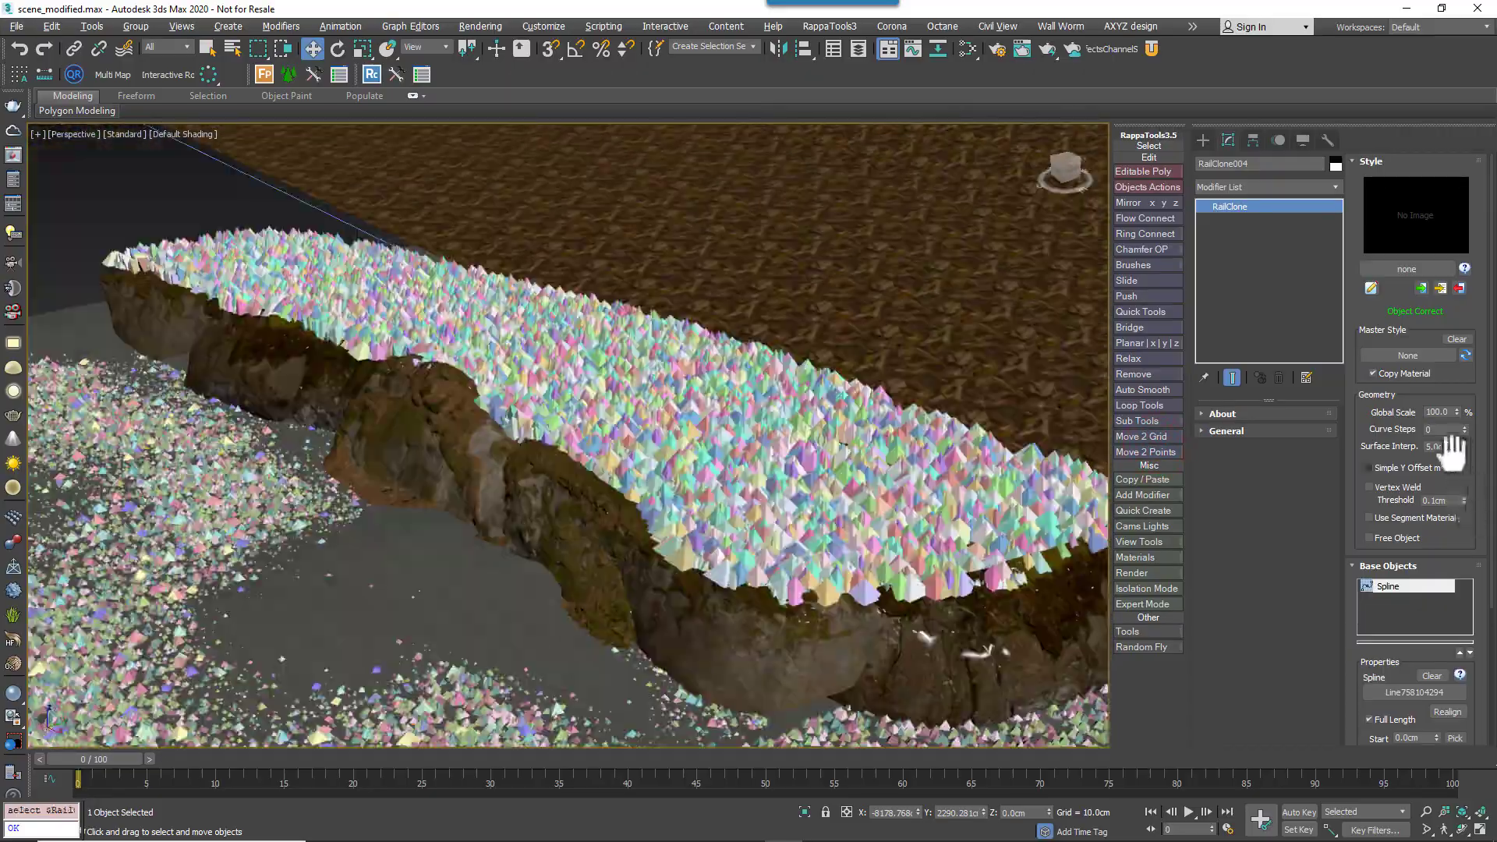
{"action": "left_click", "coordinate": [1441, 430]}
{"action": "type", "text": "80"}
{"action": "key", "text": "Return"}
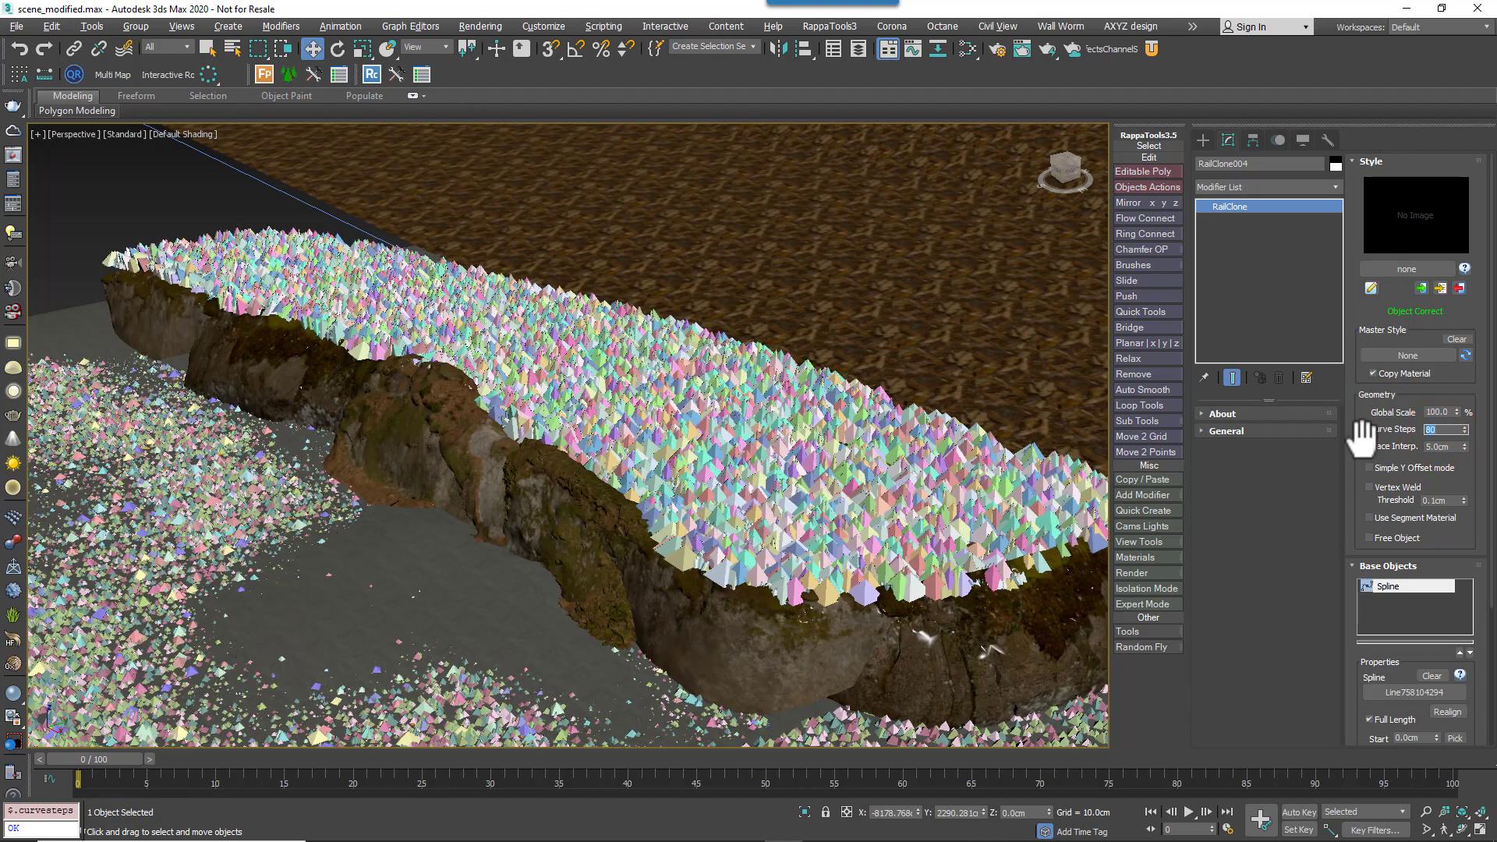
- Uncheck Use Instancing Engine for RailClone004 and select the 4 - FP_Cliff Grass Forest object
{"action": "left_click", "coordinate": [1360, 162]}
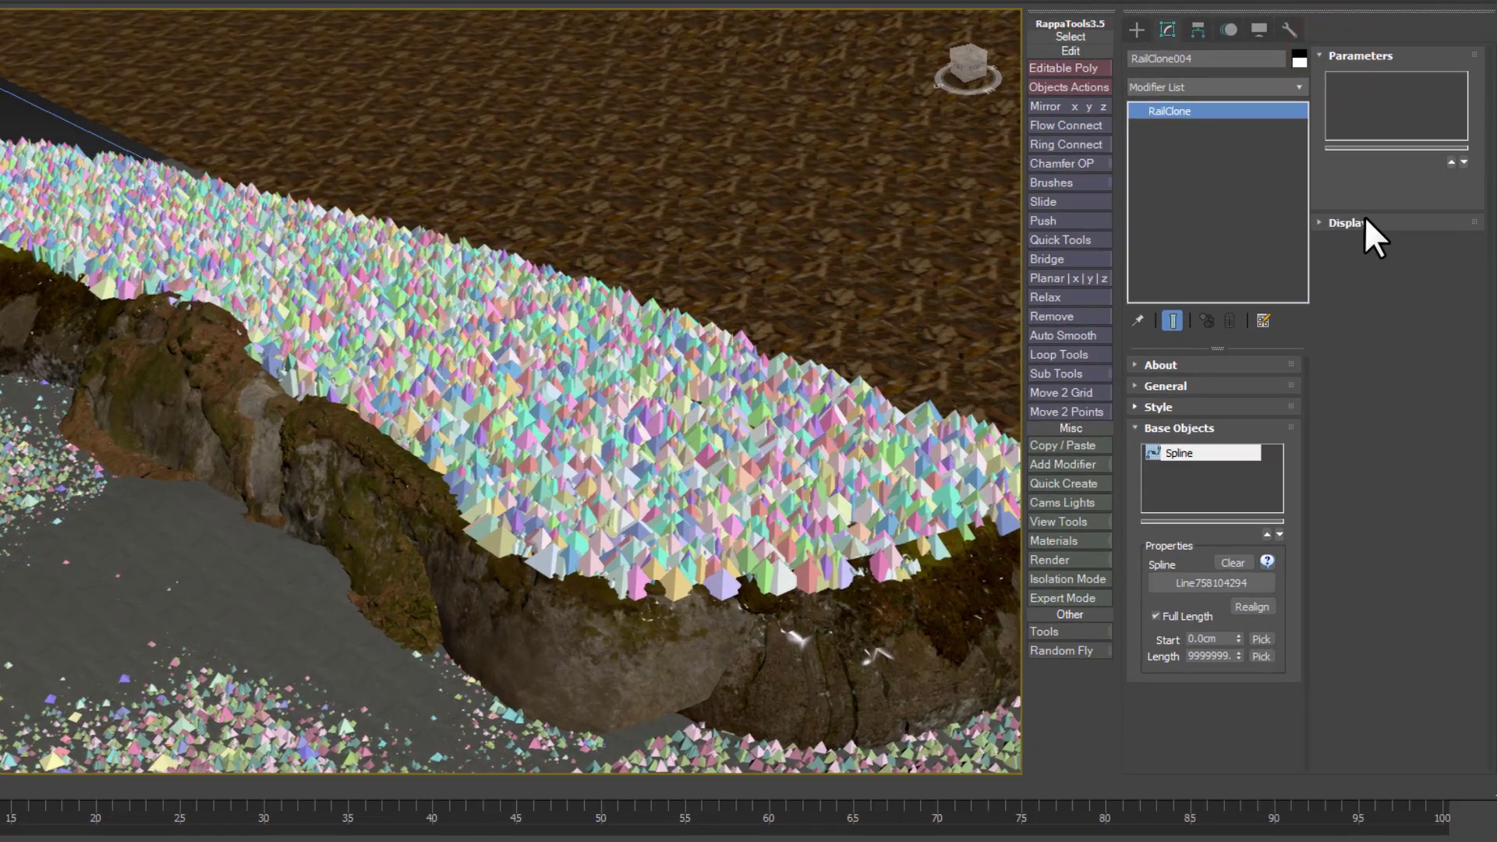
{"action": "left_click", "coordinate": [1391, 300]}
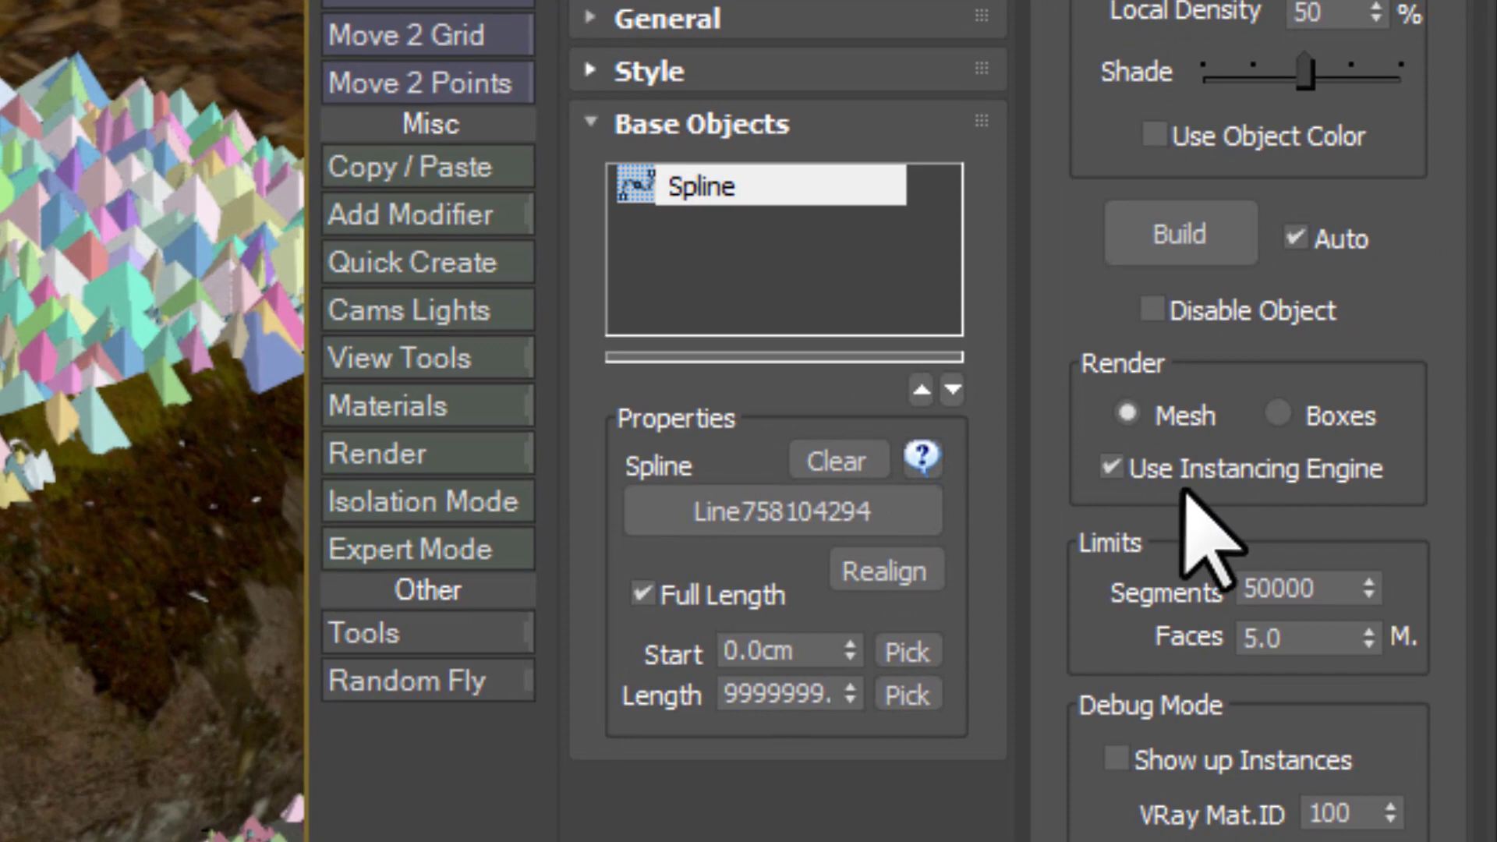
{"action": "left_click", "coordinate": [1191, 477]}
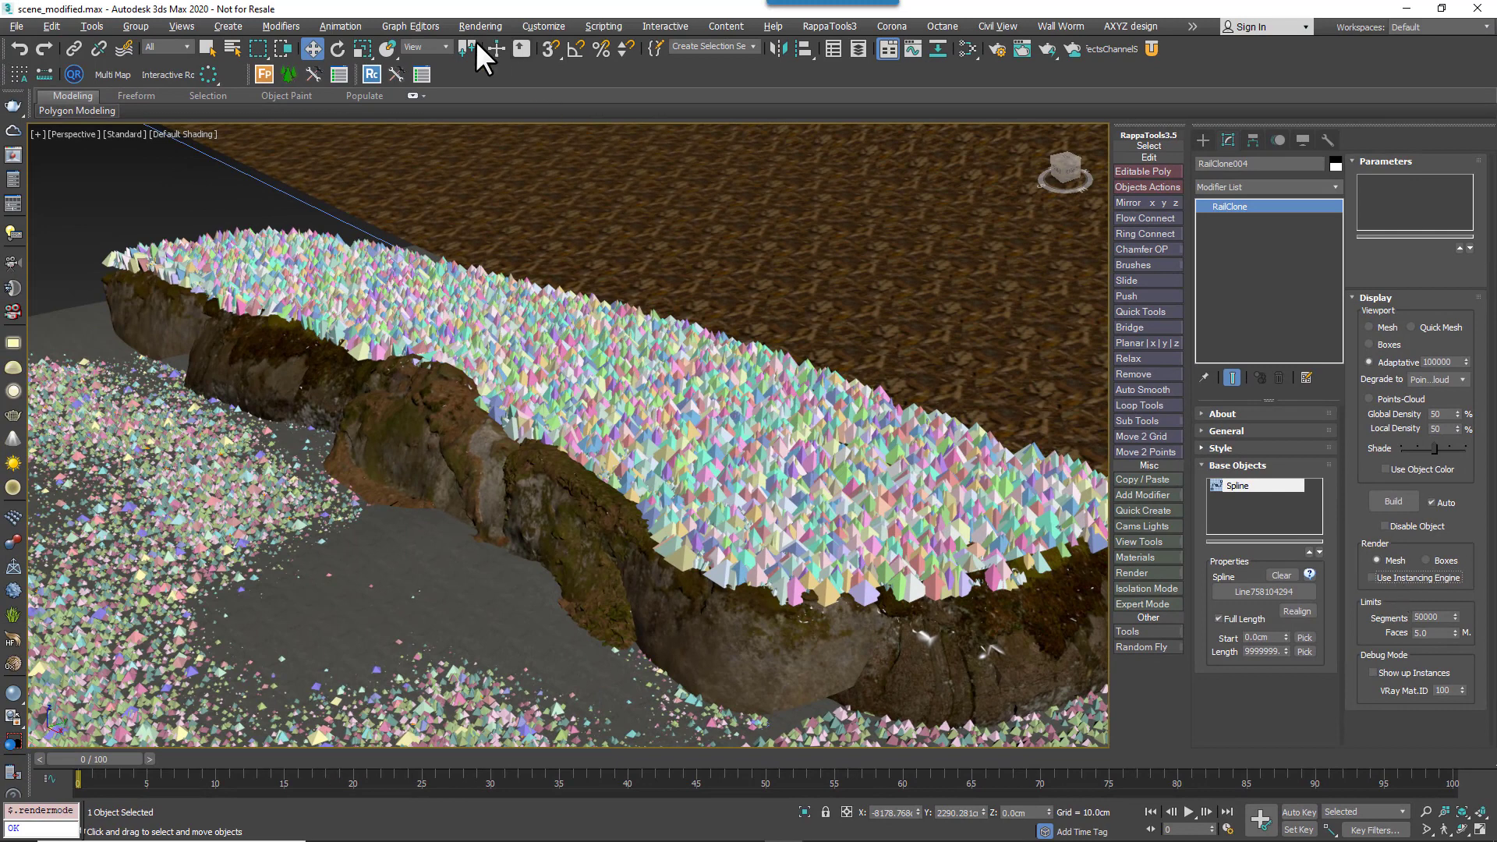
{"action": "left_click", "coordinate": [340, 74]}
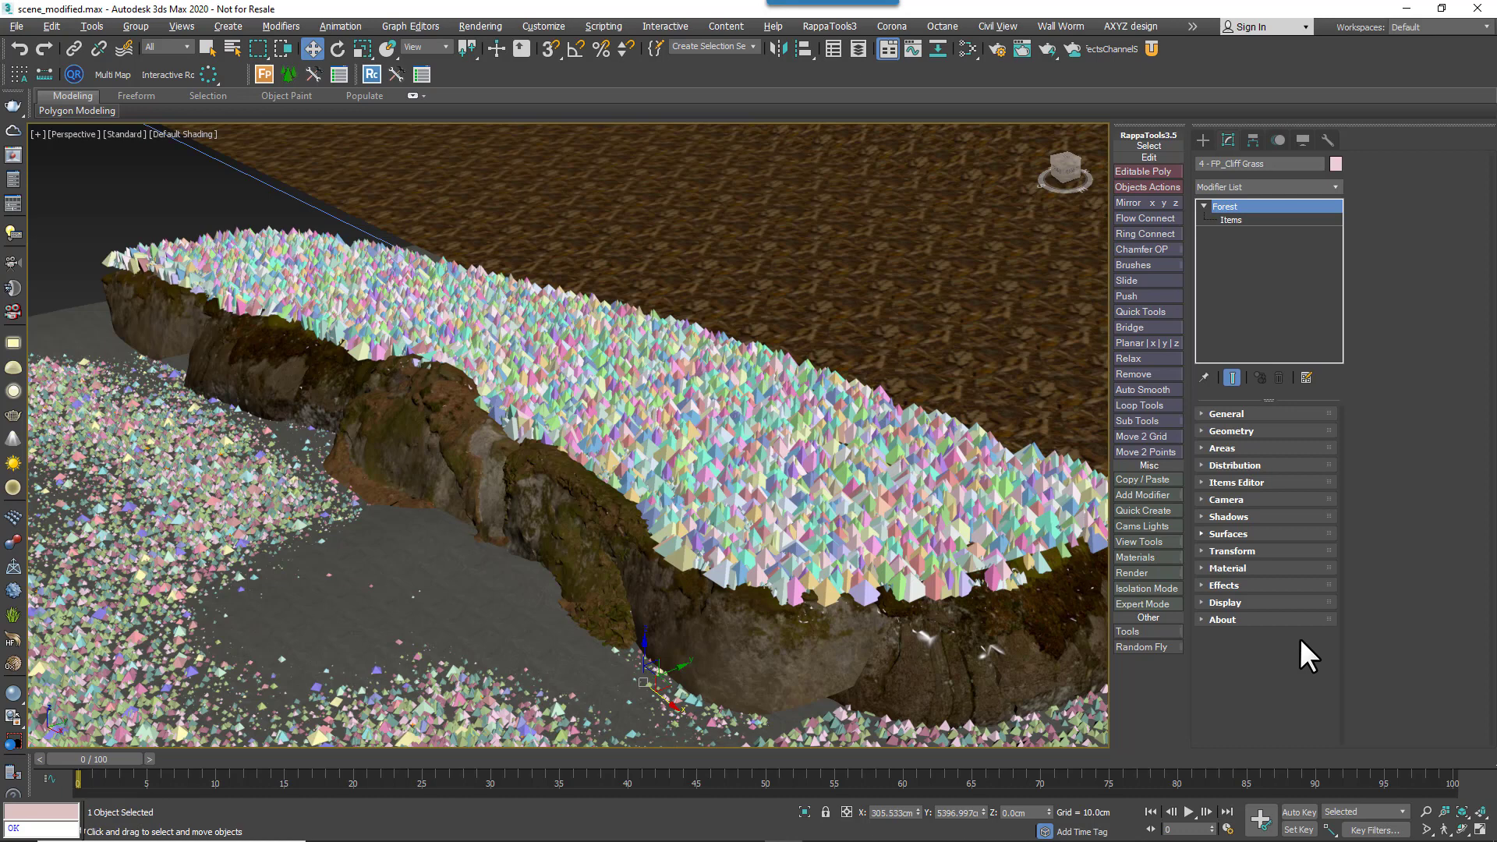
- Add RailClone004 as a Forest surface and point the grass direction straight up
{"action": "left_click", "coordinate": [1236, 534]}
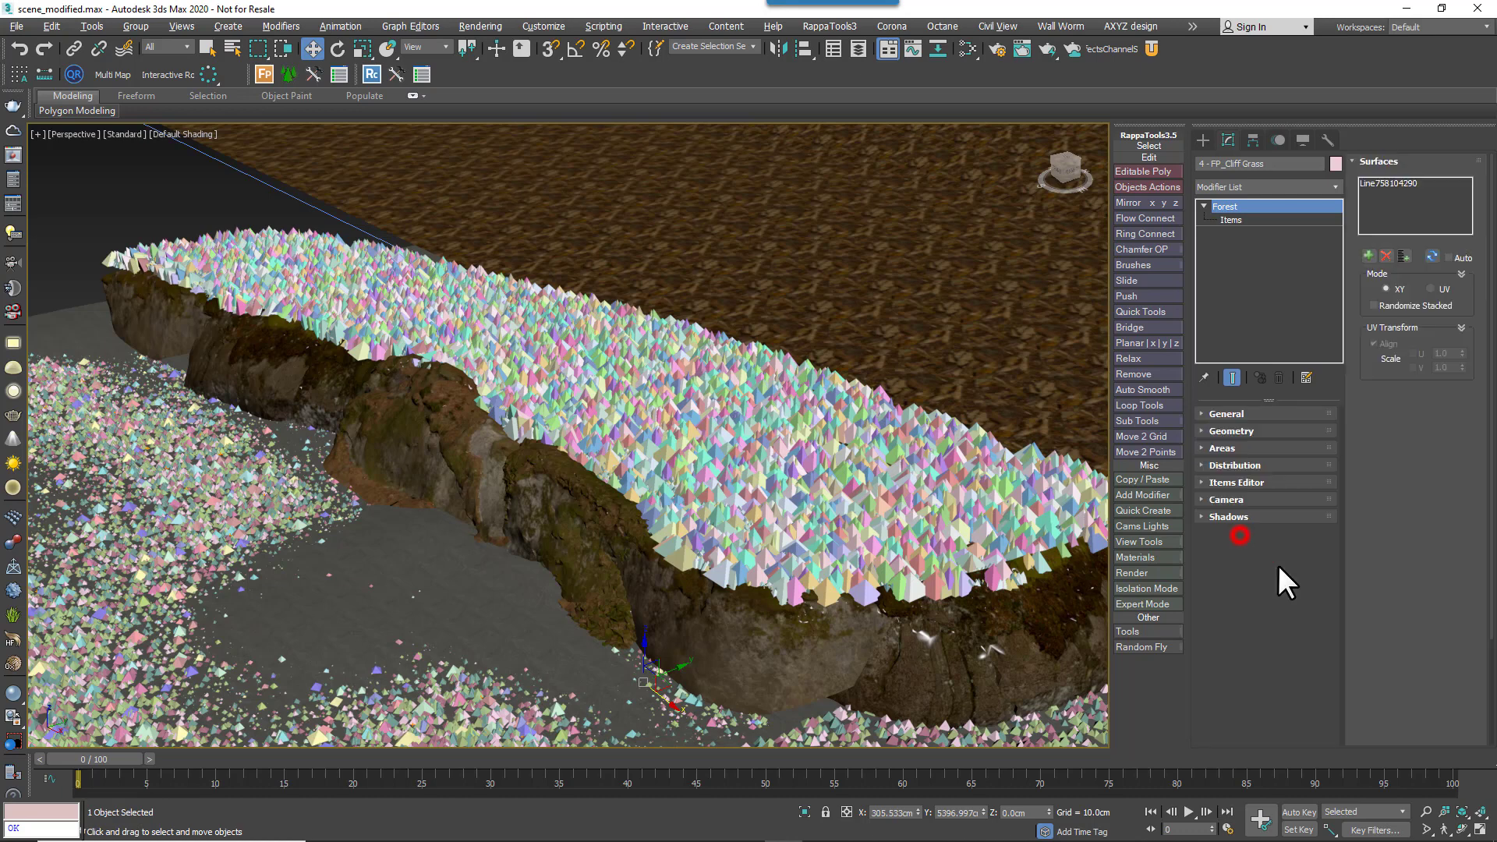
{"action": "left_click", "coordinate": [1368, 255]}
{"action": "left_click", "coordinate": [690, 627]}
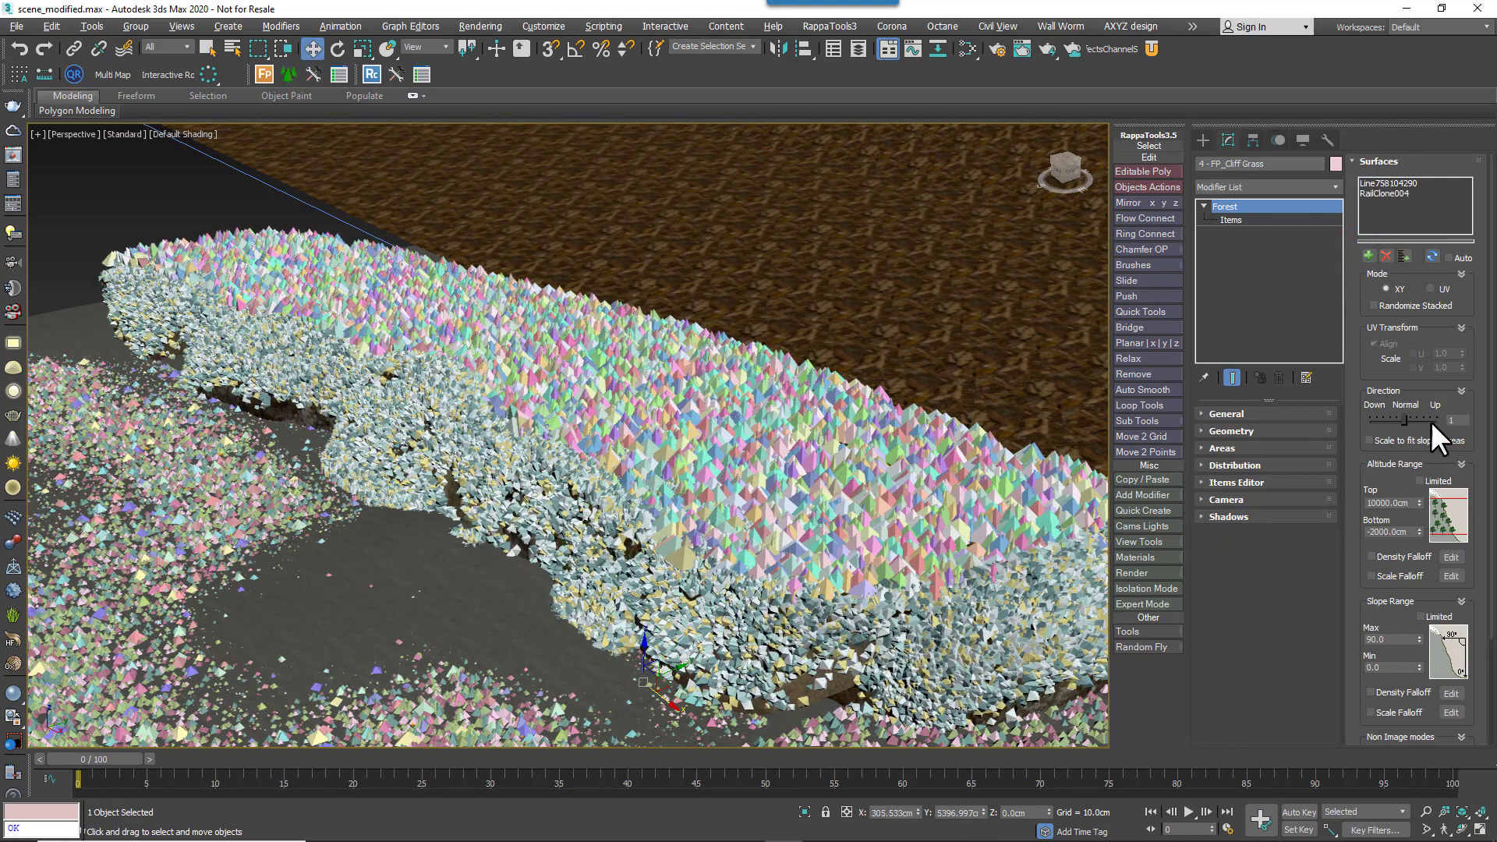
{"action": "left_click_drag", "start_coordinate": [1403, 417], "coordinate": [1439, 418]}
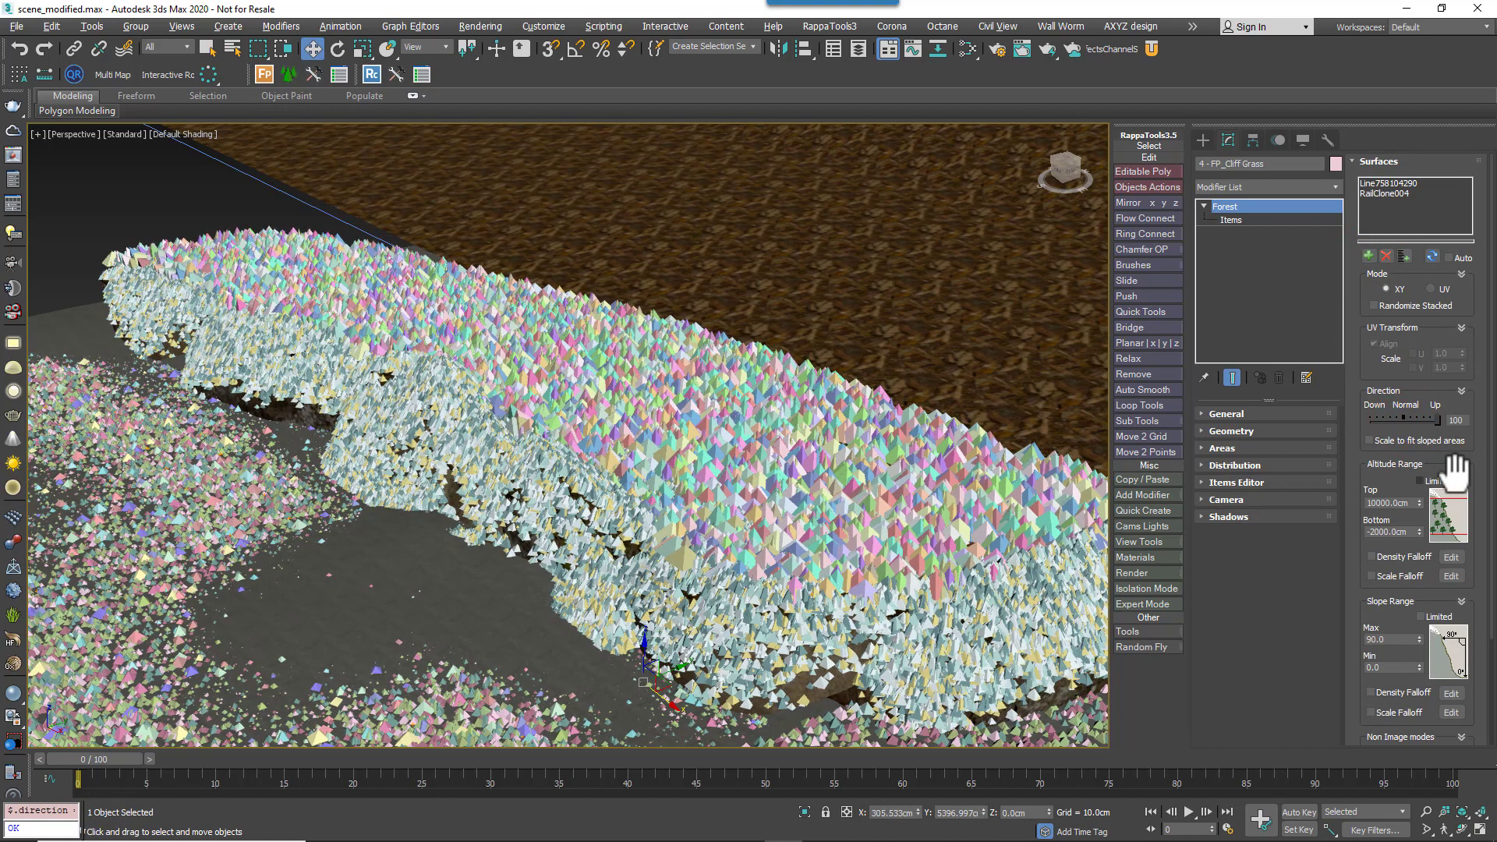
{"action": "middle_click_drag", "start_coordinate": [655, 546], "coordinate": [645, 494], "text": "alt"}
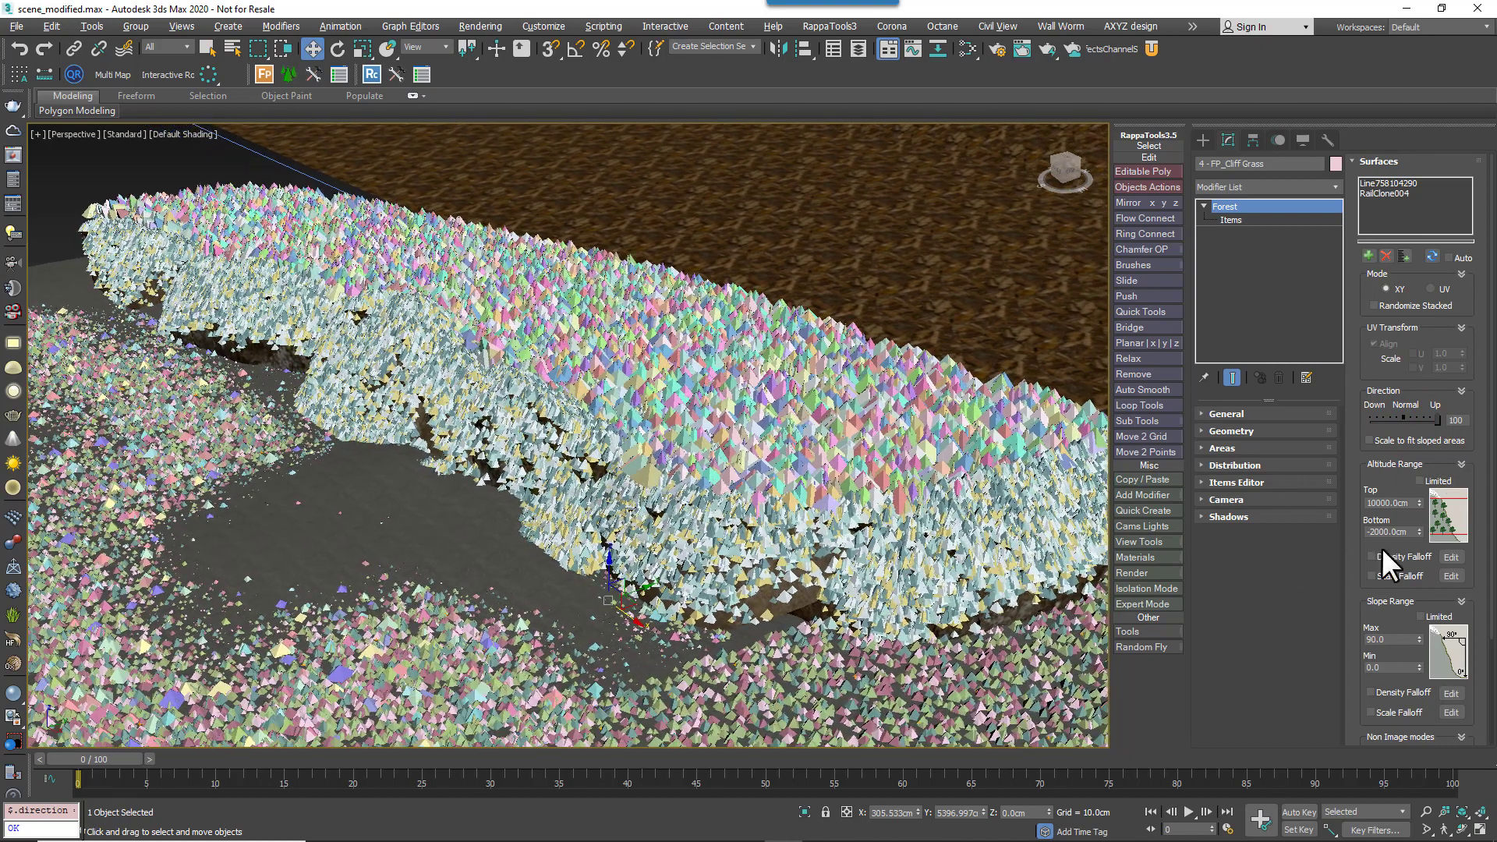
- Limit the cliff grass by slope, with the maximum at 60.75
{"action": "left_click", "coordinate": [1421, 615]}
{"action": "double_click", "coordinate": [1390, 640]}
{"action": "type", "text": "30"}
{"action": "key", "text": "Return"}
{"action": "type", "text": "45"}
{"action": "key", "text": "Return"}
{"action": "scroll", "coordinate": [588, 549], "scroll_direction": "up", "scroll_amount": 3}
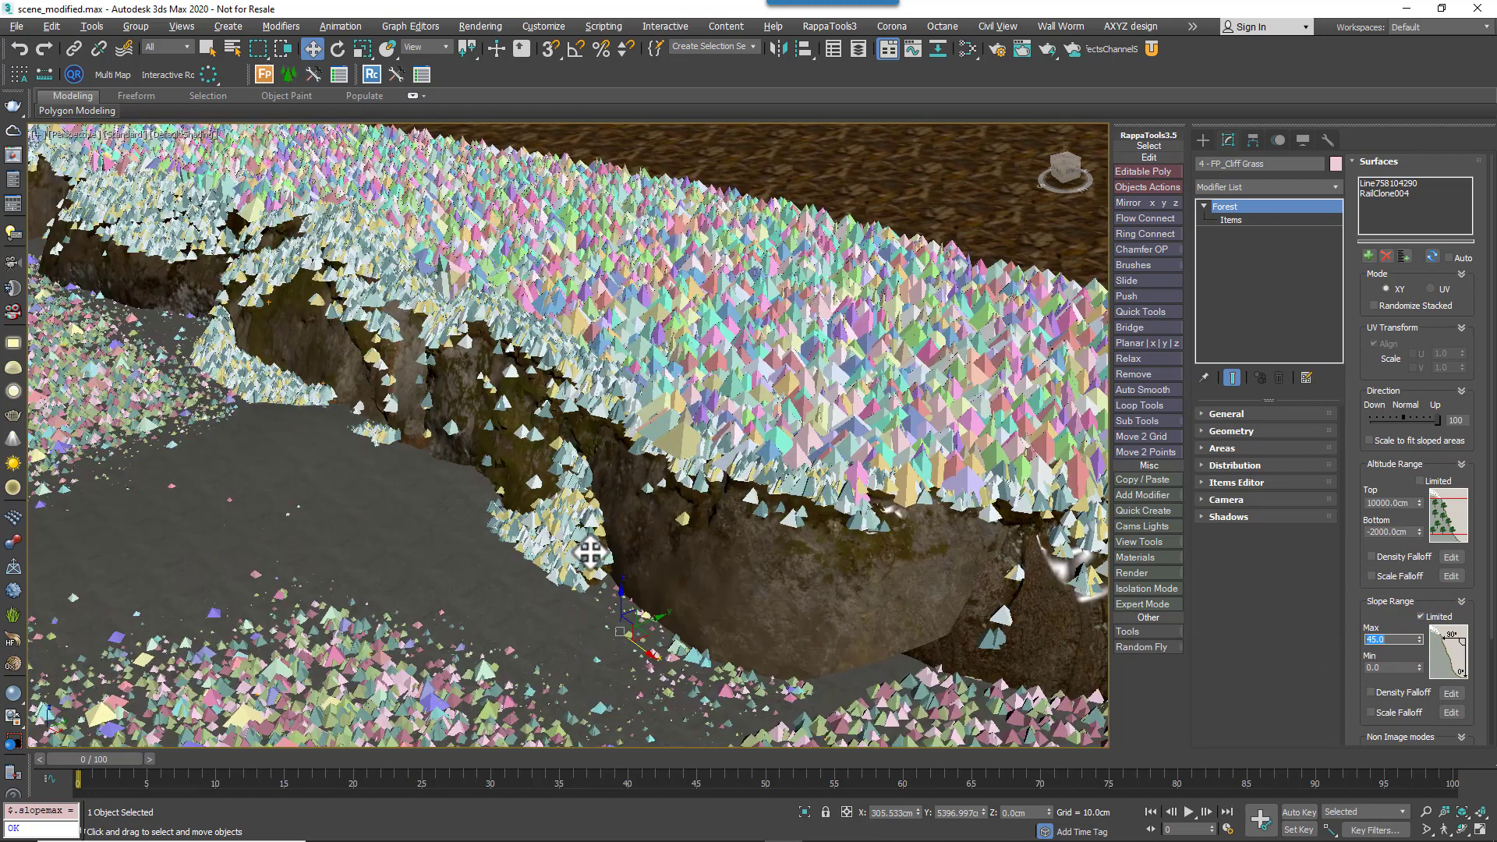
{"action": "left_click_drag", "start_coordinate": [1420, 638], "coordinate": [1420, 610]}
- Limit the cliff grass by altitude, with the bottom at about 363.6 cm
{"action": "left_click", "coordinate": [1419, 481]}
{"action": "double_click", "coordinate": [1391, 532]}
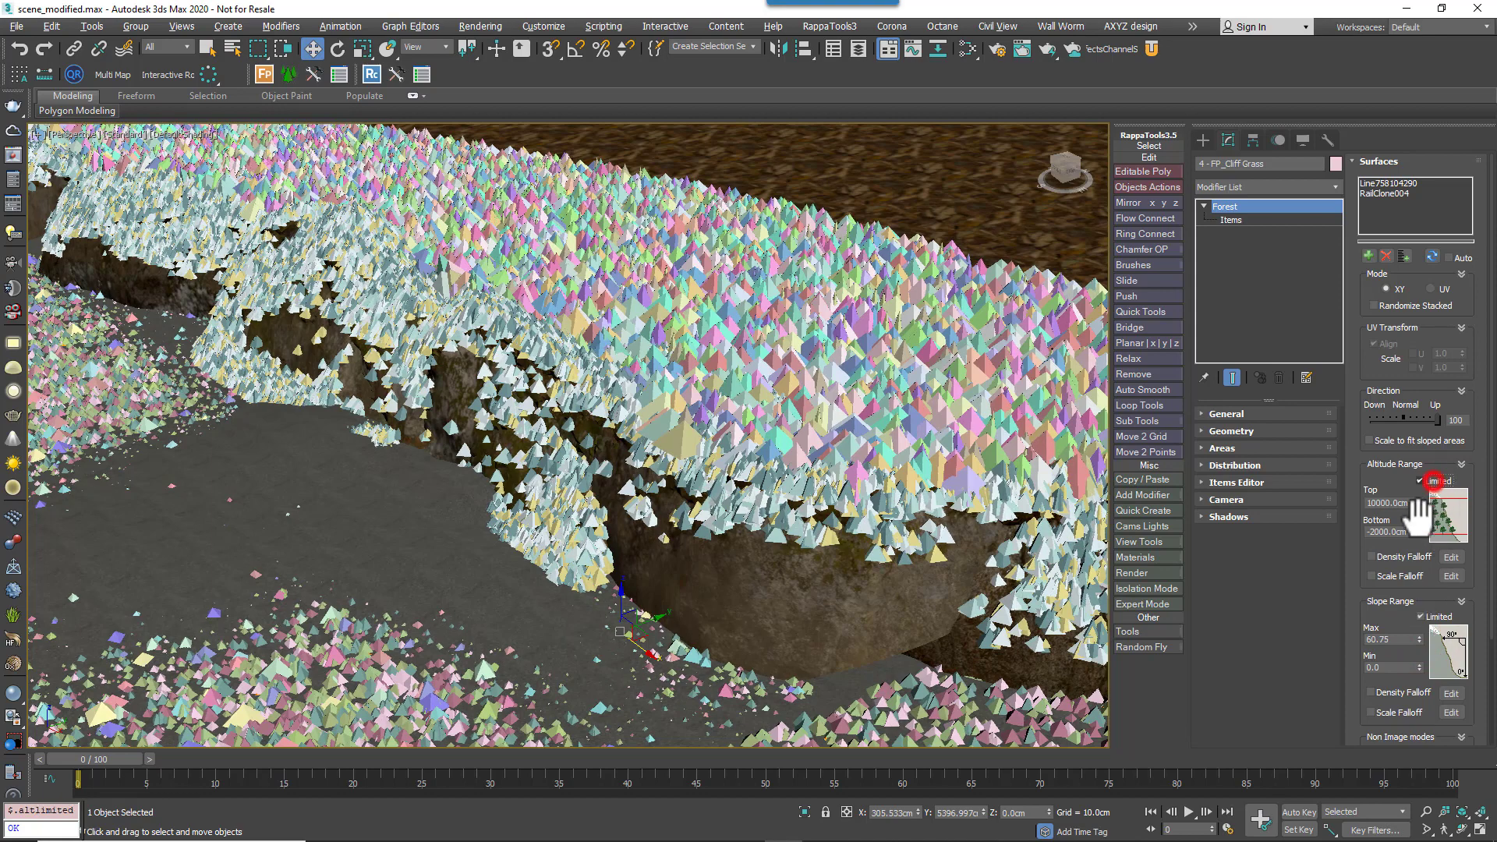
{"action": "type", "text": "400"}
{"action": "key", "text": "Return"}
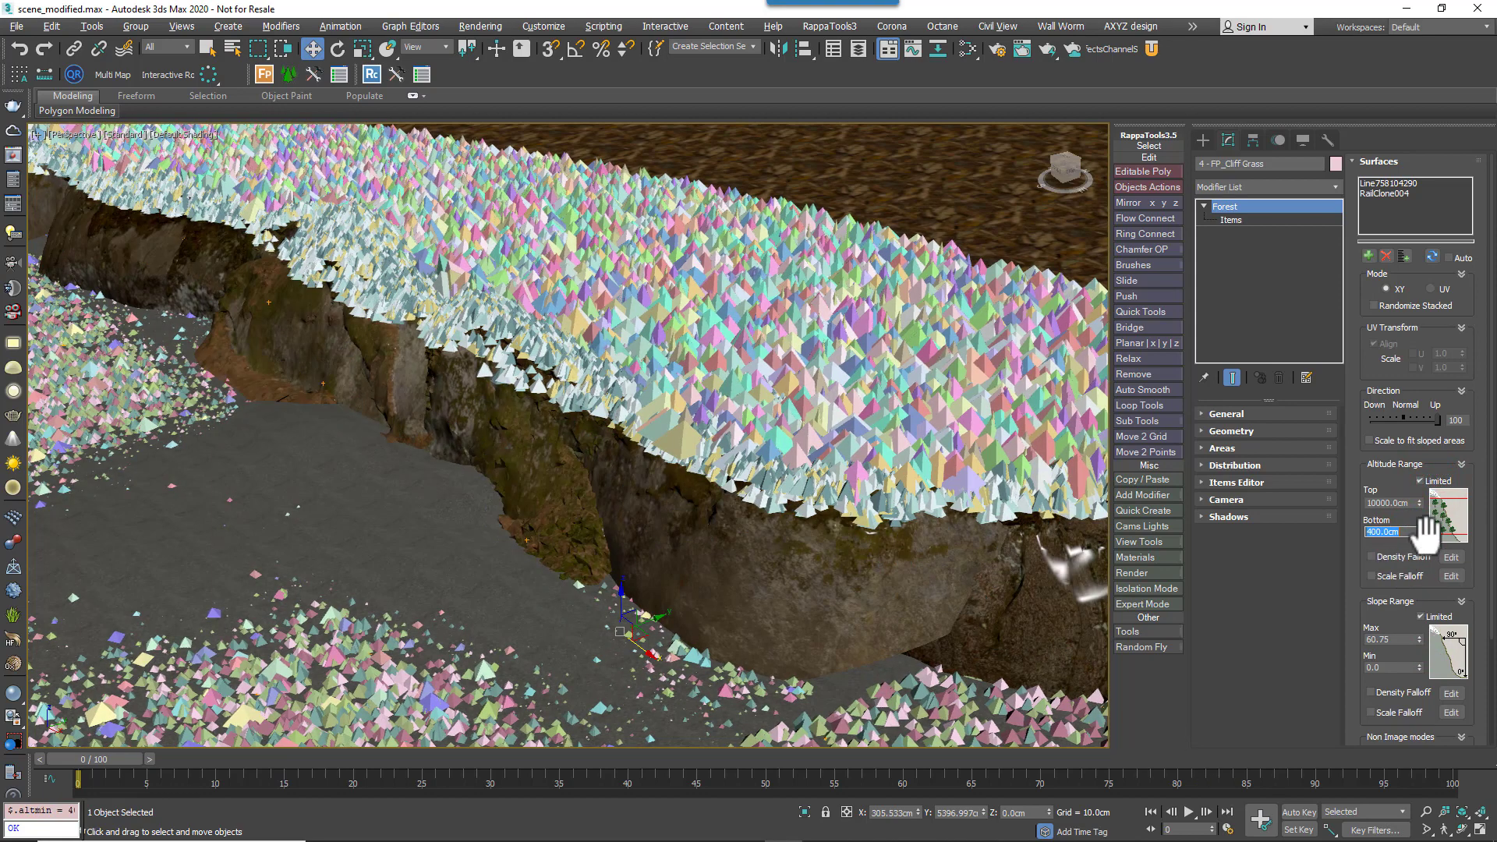
{"action": "left_click_drag", "start_coordinate": [1421, 532], "coordinate": [1404, 419]}
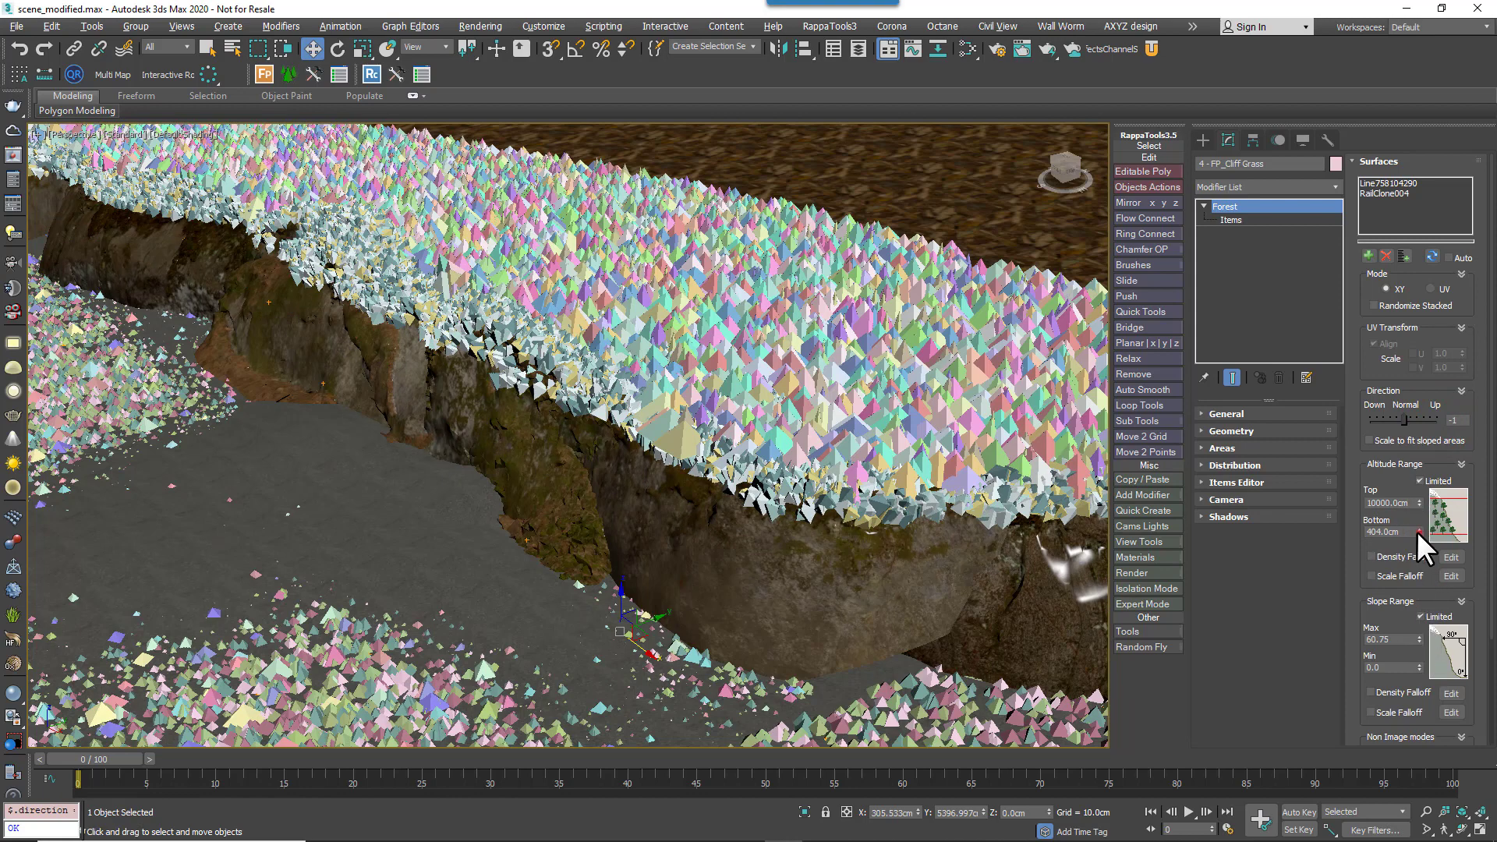
{"action": "left_click_drag", "start_coordinate": [1419, 531], "coordinate": [1423, 540]}
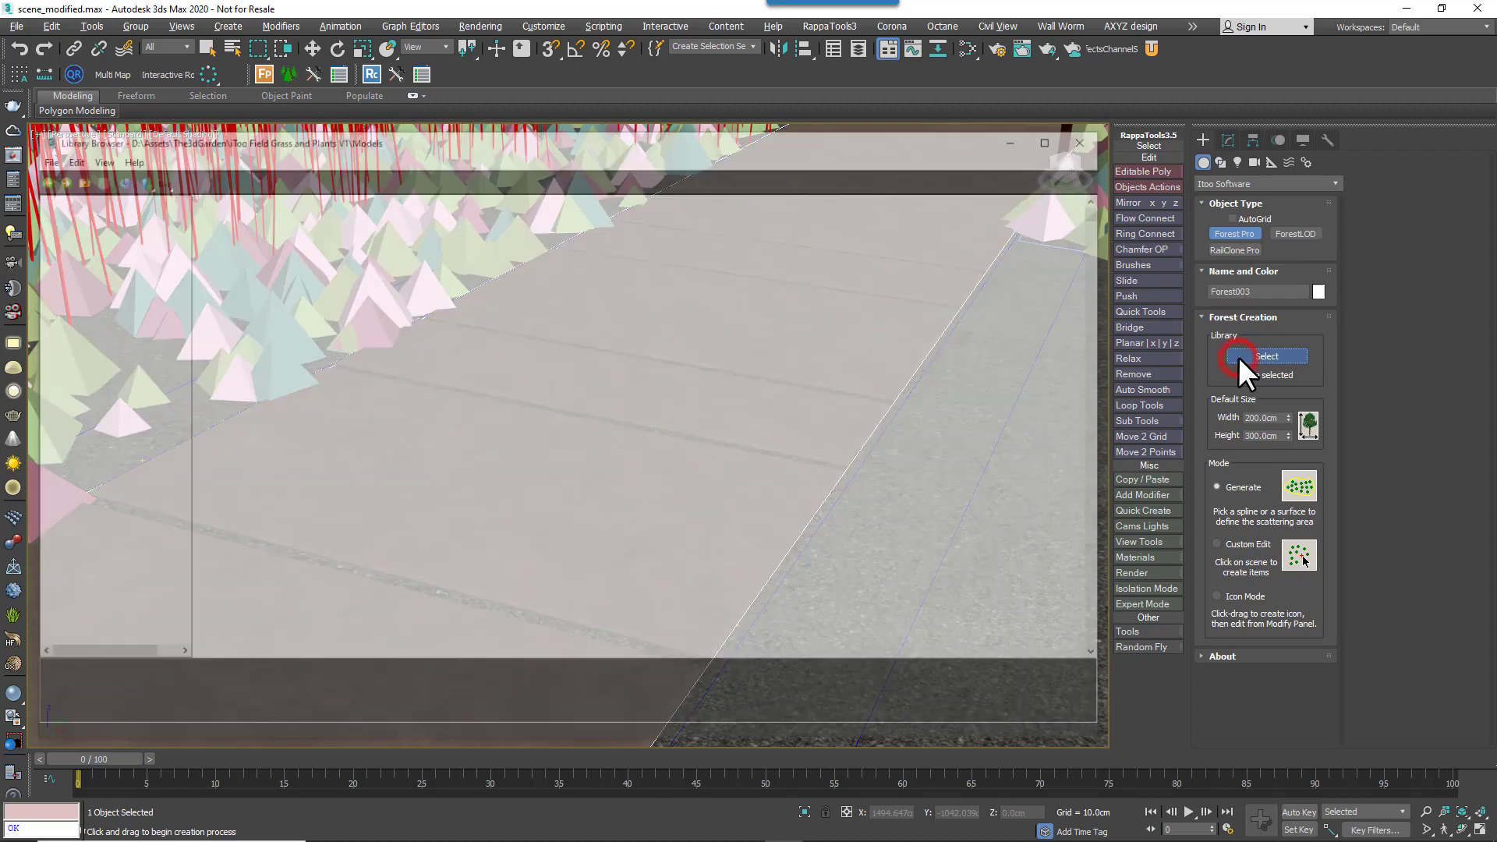
- Import the Common Grass Field preset from the iToo Field Grass and Plants presets
{"action": "left_click", "coordinate": [105, 382]}
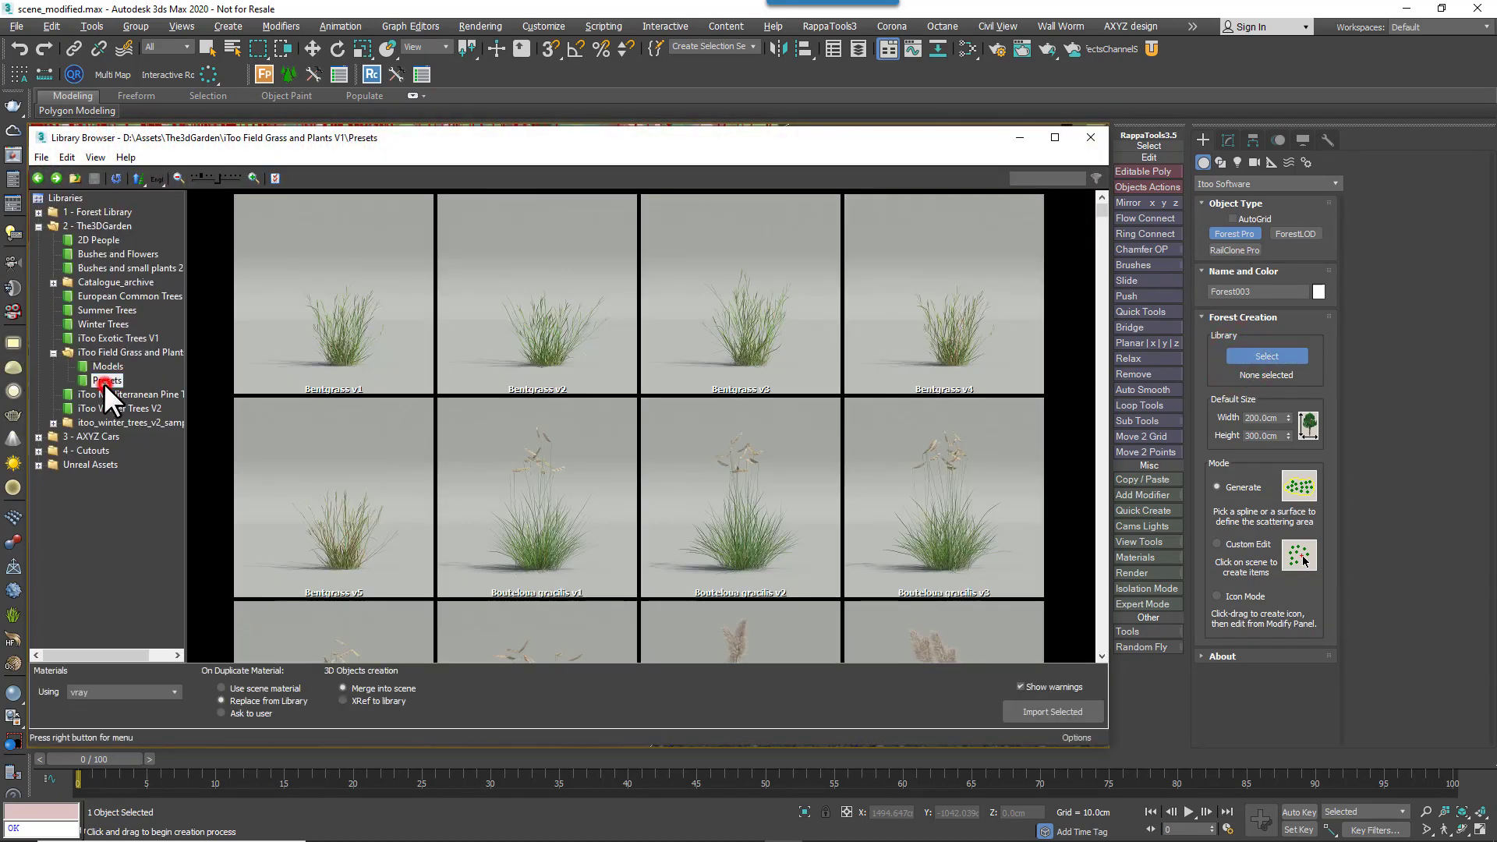
{"action": "left_click", "coordinate": [537, 339]}
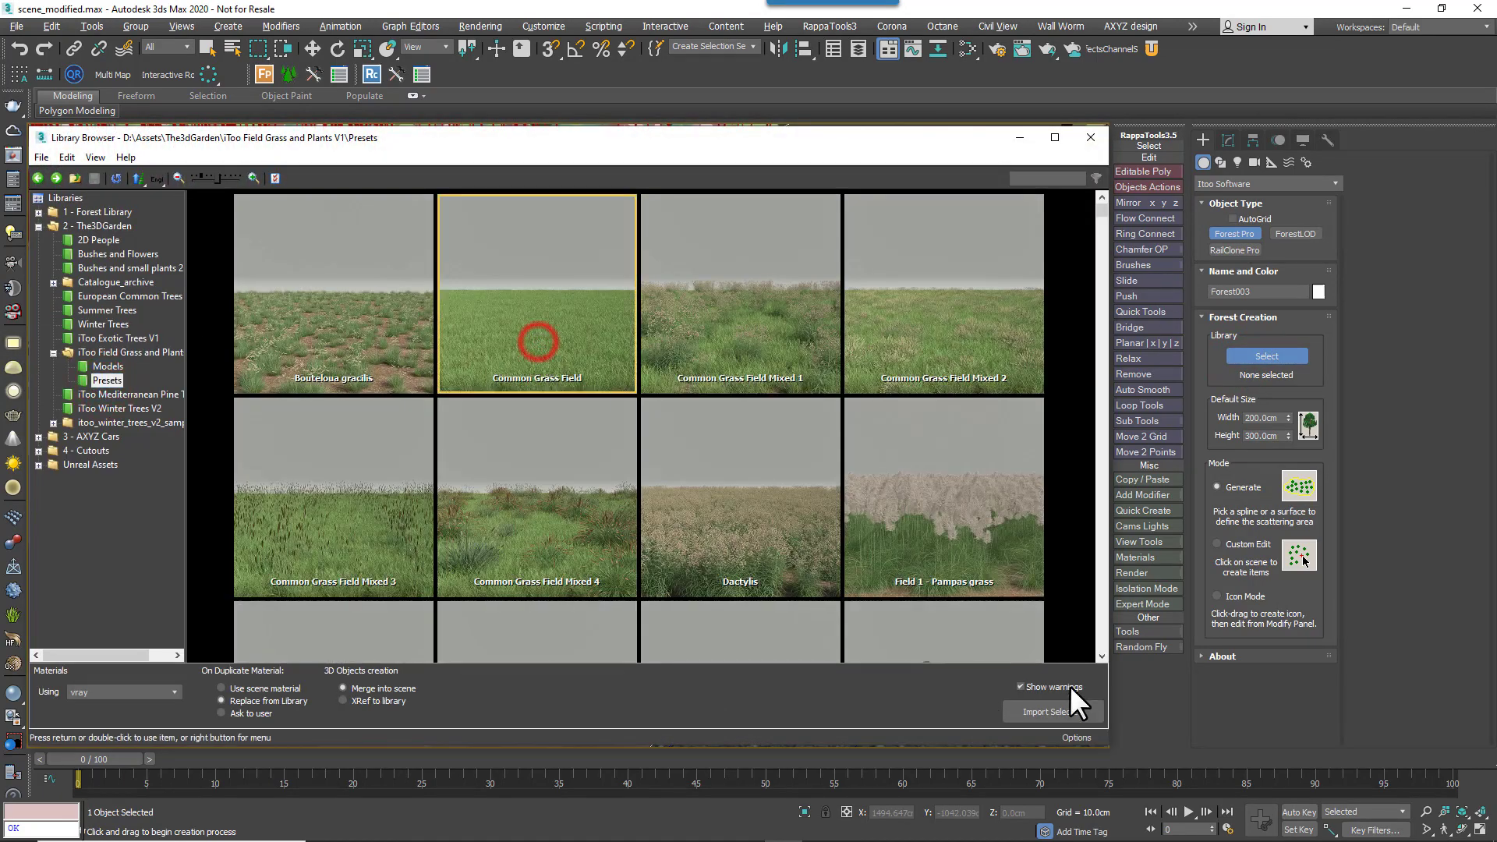
{"action": "left_click", "coordinate": [1013, 711]}
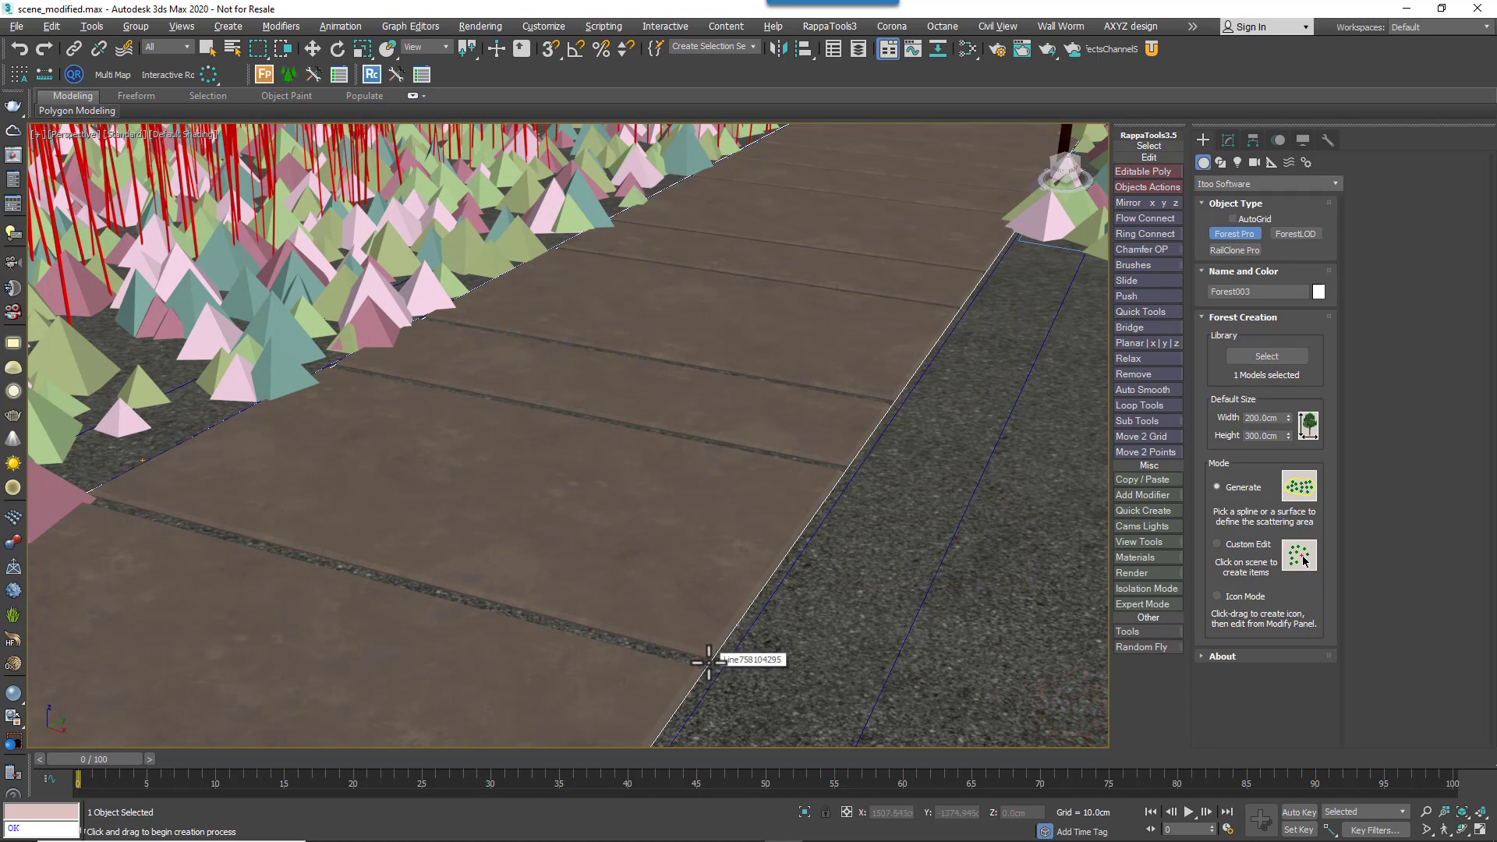
- Create the grass scatter Forest006 over the path spline area
{"action": "left_click", "coordinate": [708, 661]}
{"action": "right_click", "coordinate": [1365, 161]}
{"action": "left_click", "coordinate": [1235, 465]}
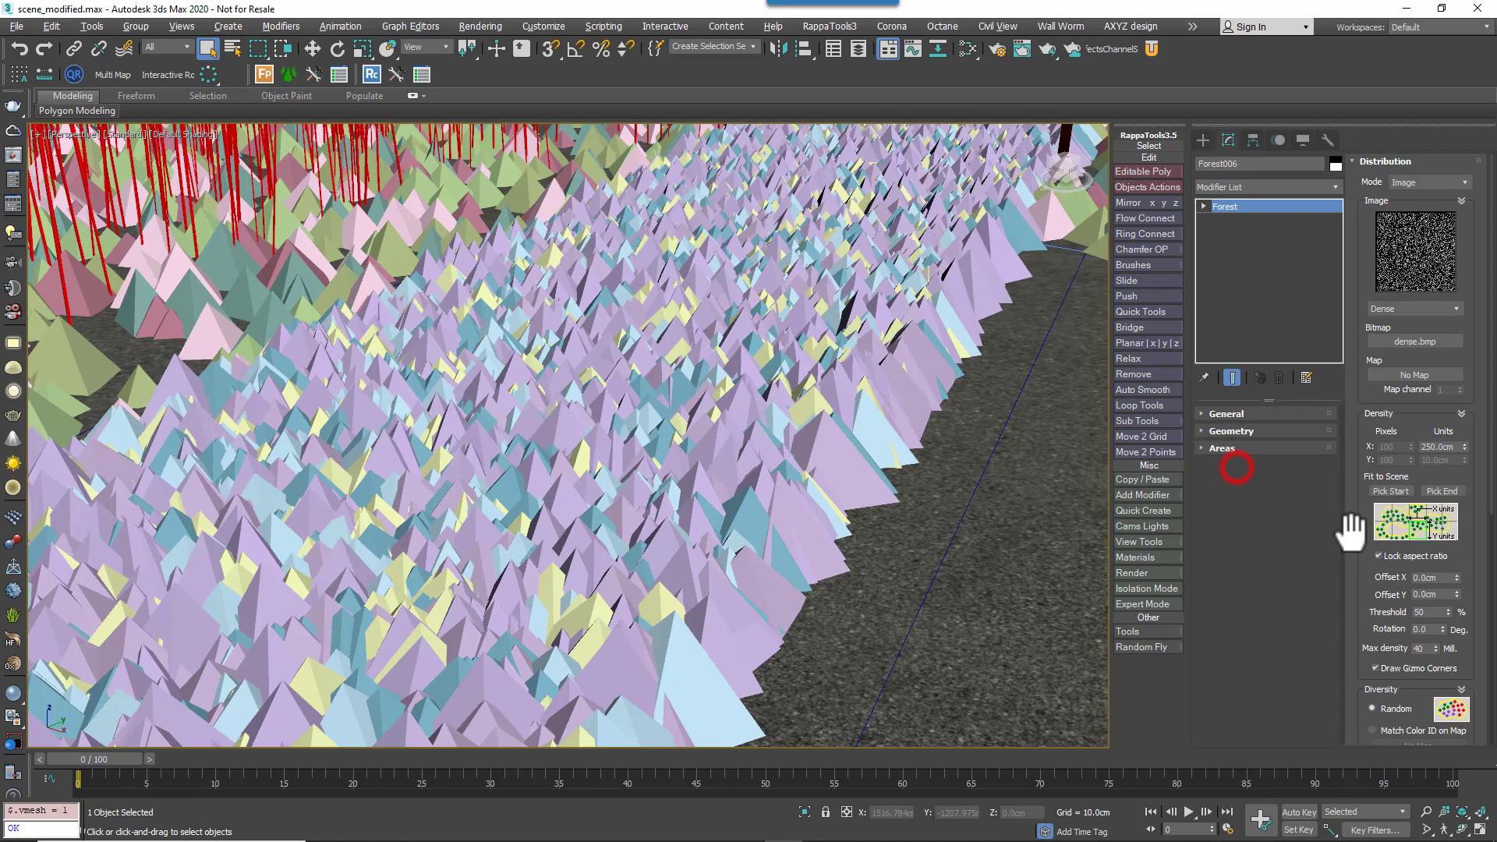
{"action": "left_click", "coordinate": [1366, 161]}
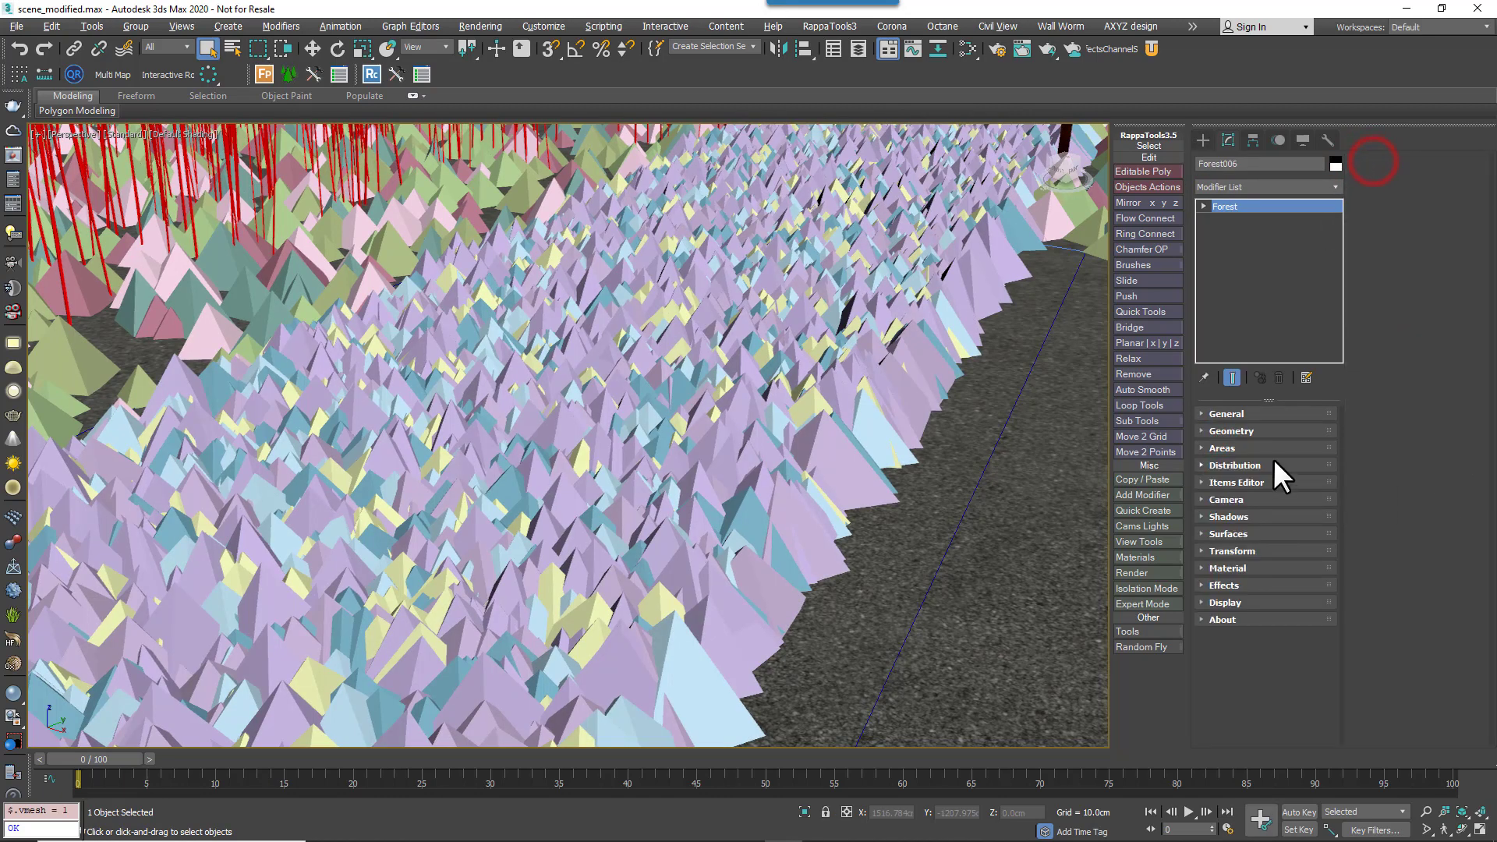
{"action": "left_click", "coordinate": [1233, 432]}
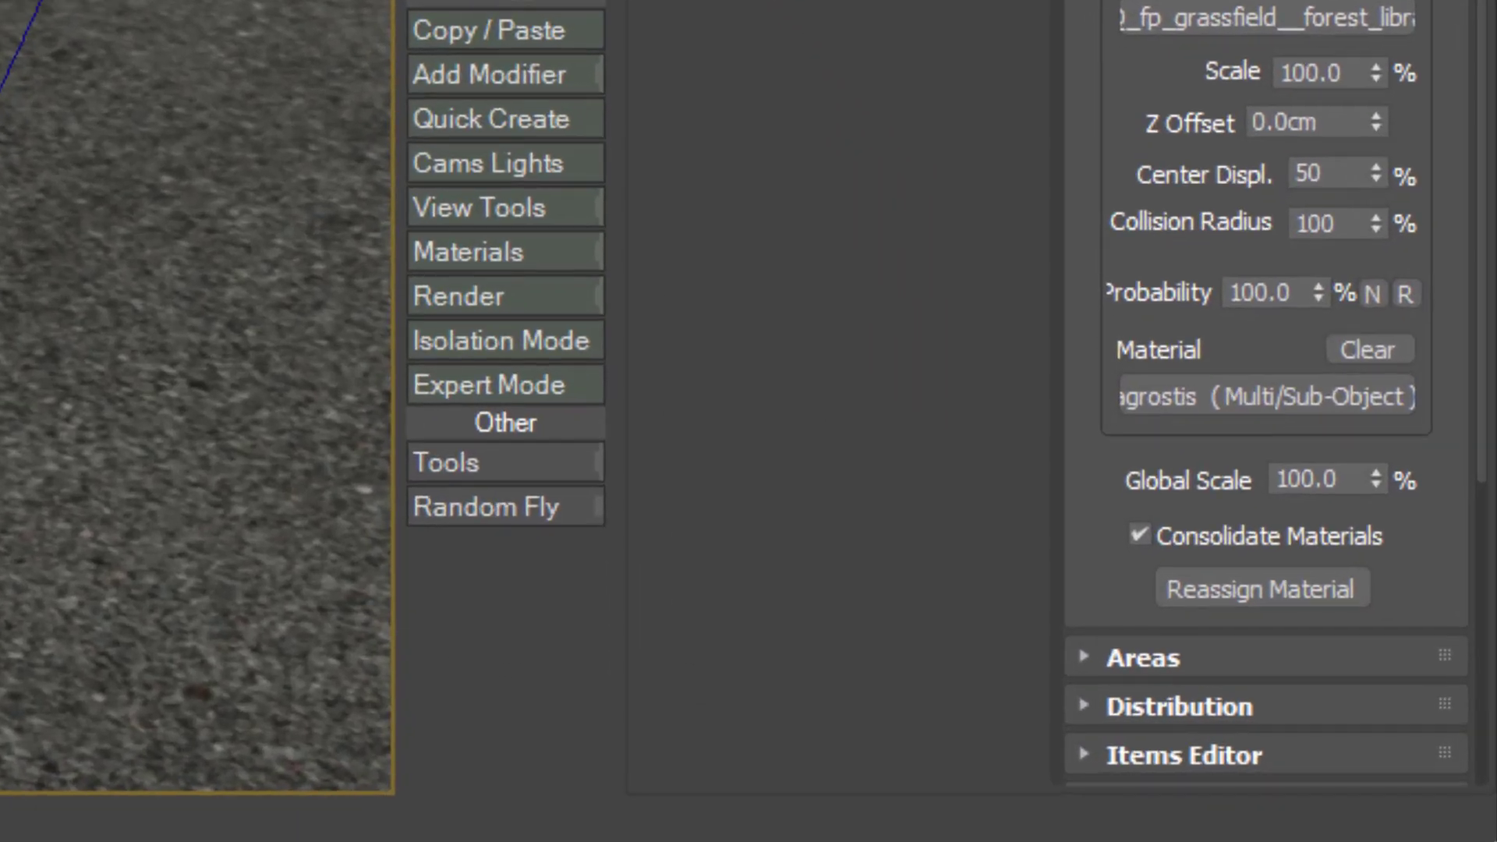
- Set the grass Global Scale to 25 and lower Density Units to about 133
{"action": "double_click", "coordinate": [1337, 479]}
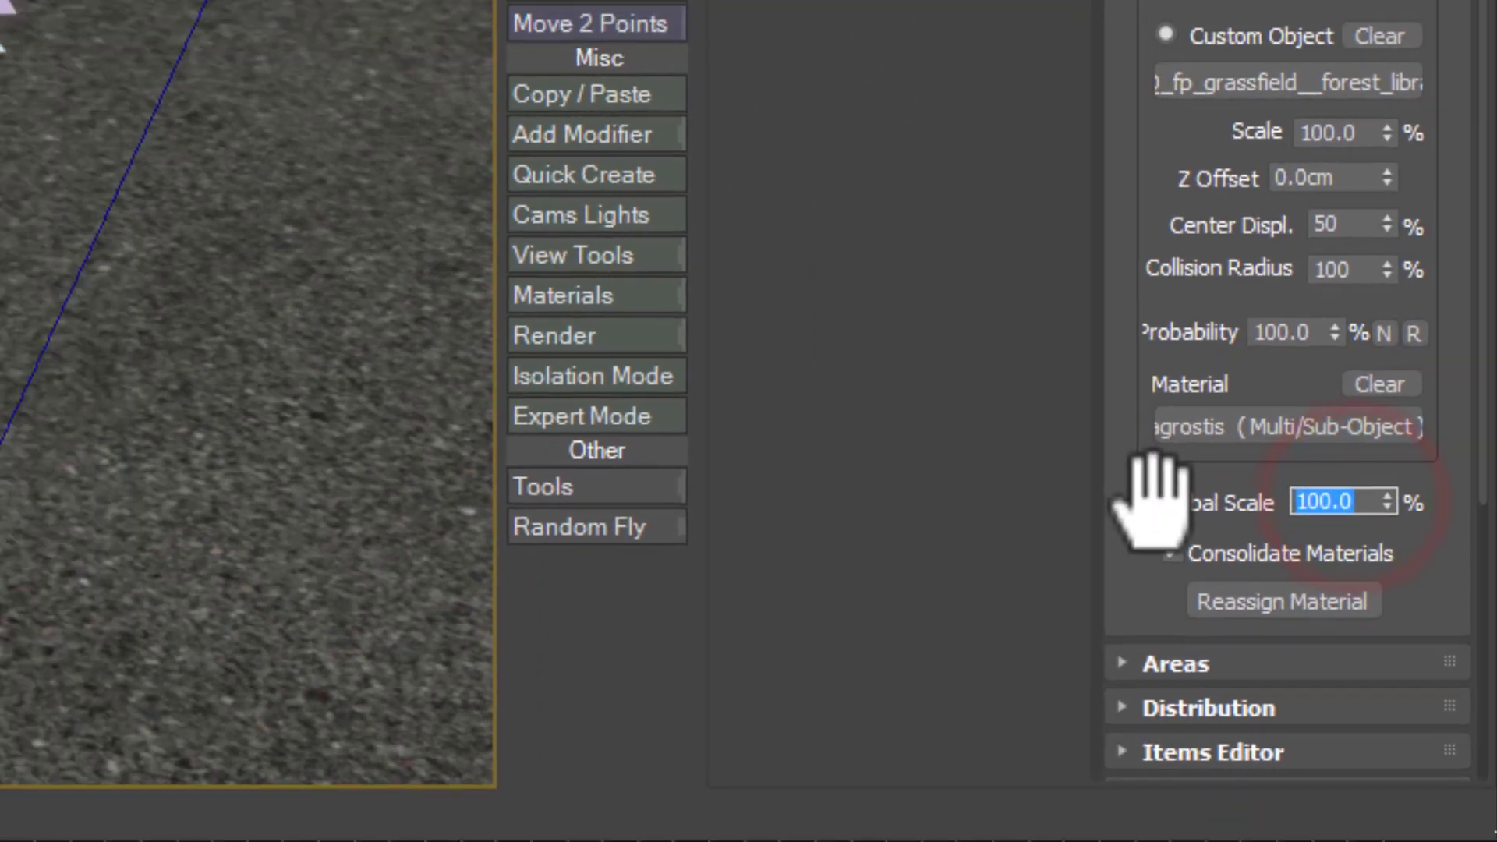
{"action": "type", "text": "20"}
{"action": "key", "text": "Return"}
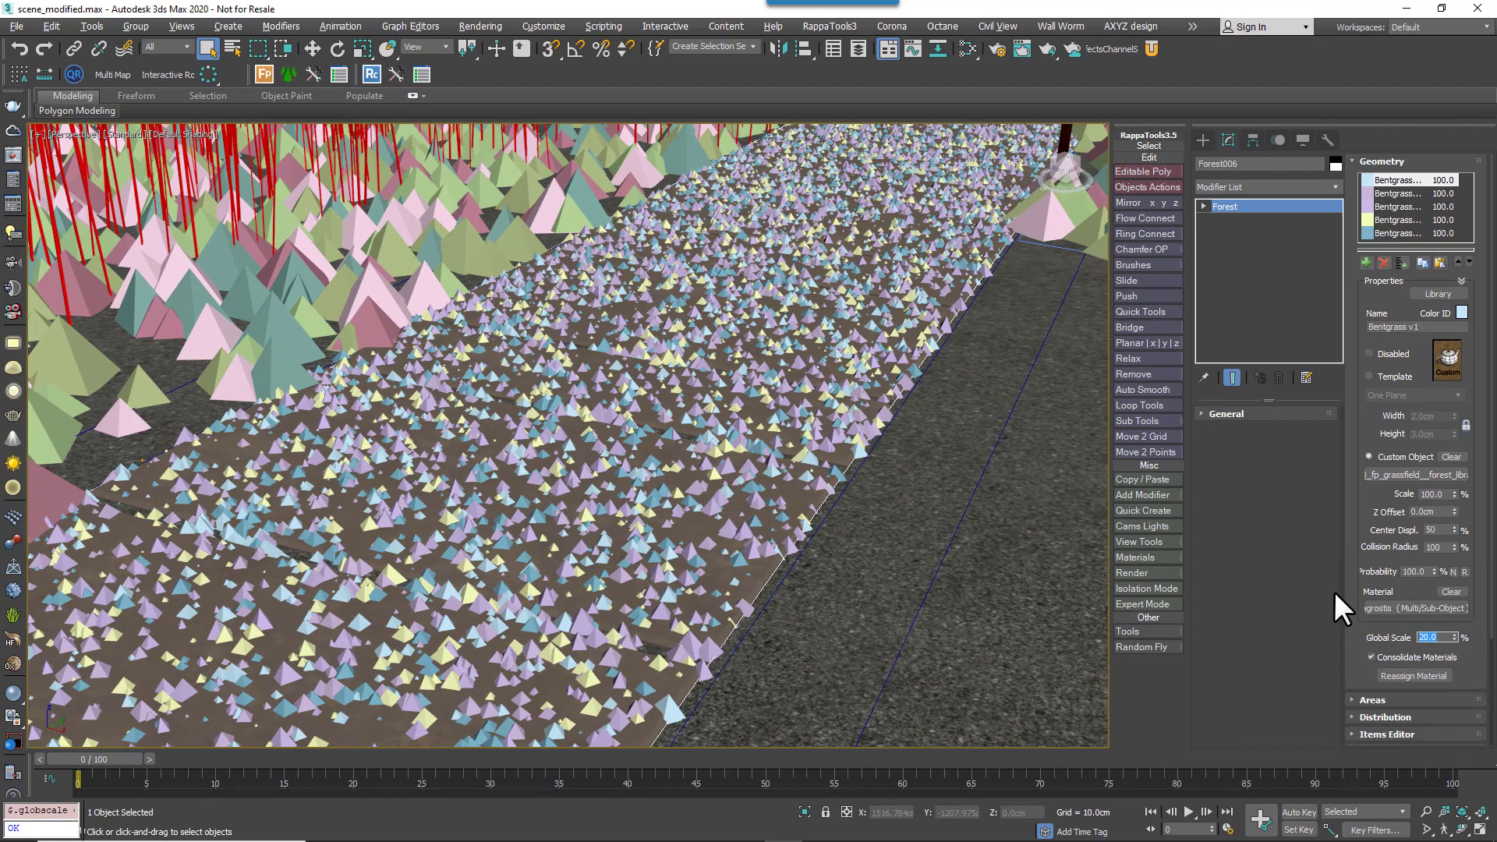
{"action": "type", "text": "30"}
{"action": "key", "text": "Return"}
{"action": "type", "text": "25"}
{"action": "key", "text": "Return"}
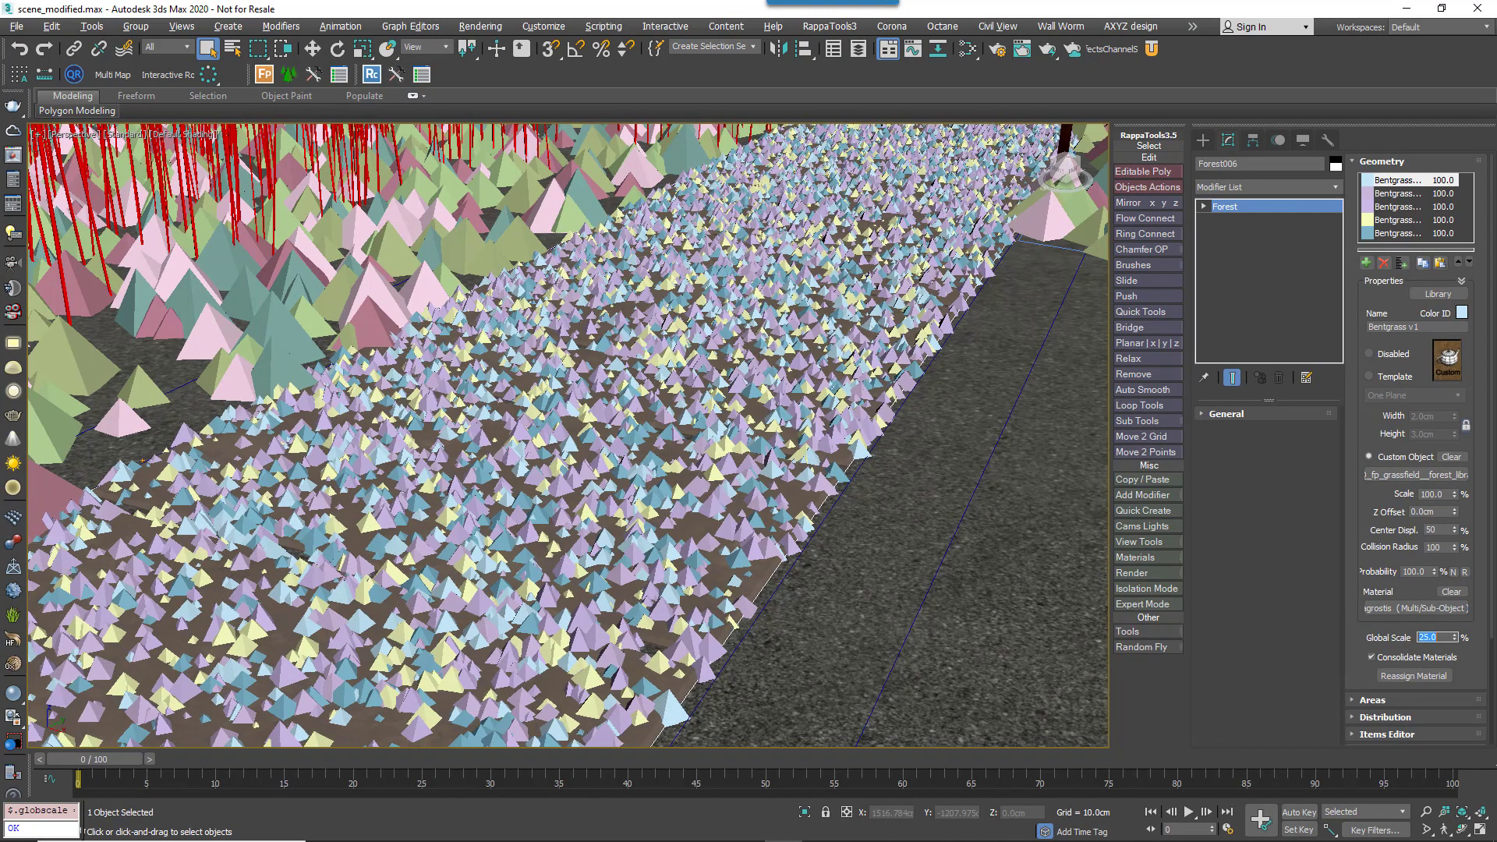
{"action": "left_click", "coordinate": [1366, 161]}
{"action": "left_click_drag", "start_coordinate": [1464, 448], "coordinate": [1468, 490]}
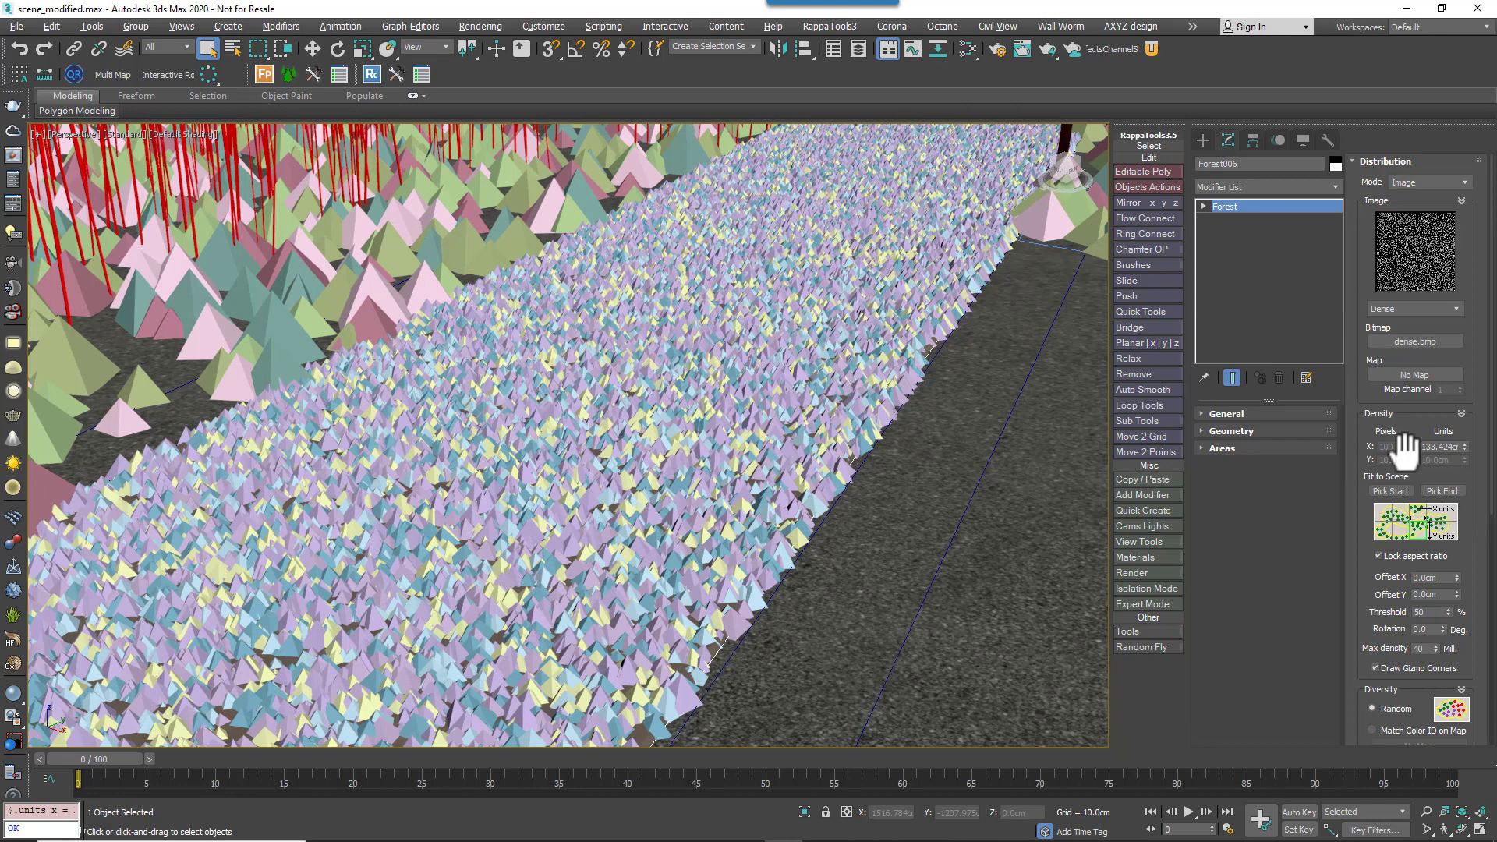
- Set density spacing to 132.089 cm and add an object area excluding the slab mesh
{"action": "left_click", "coordinate": [1464, 449]}
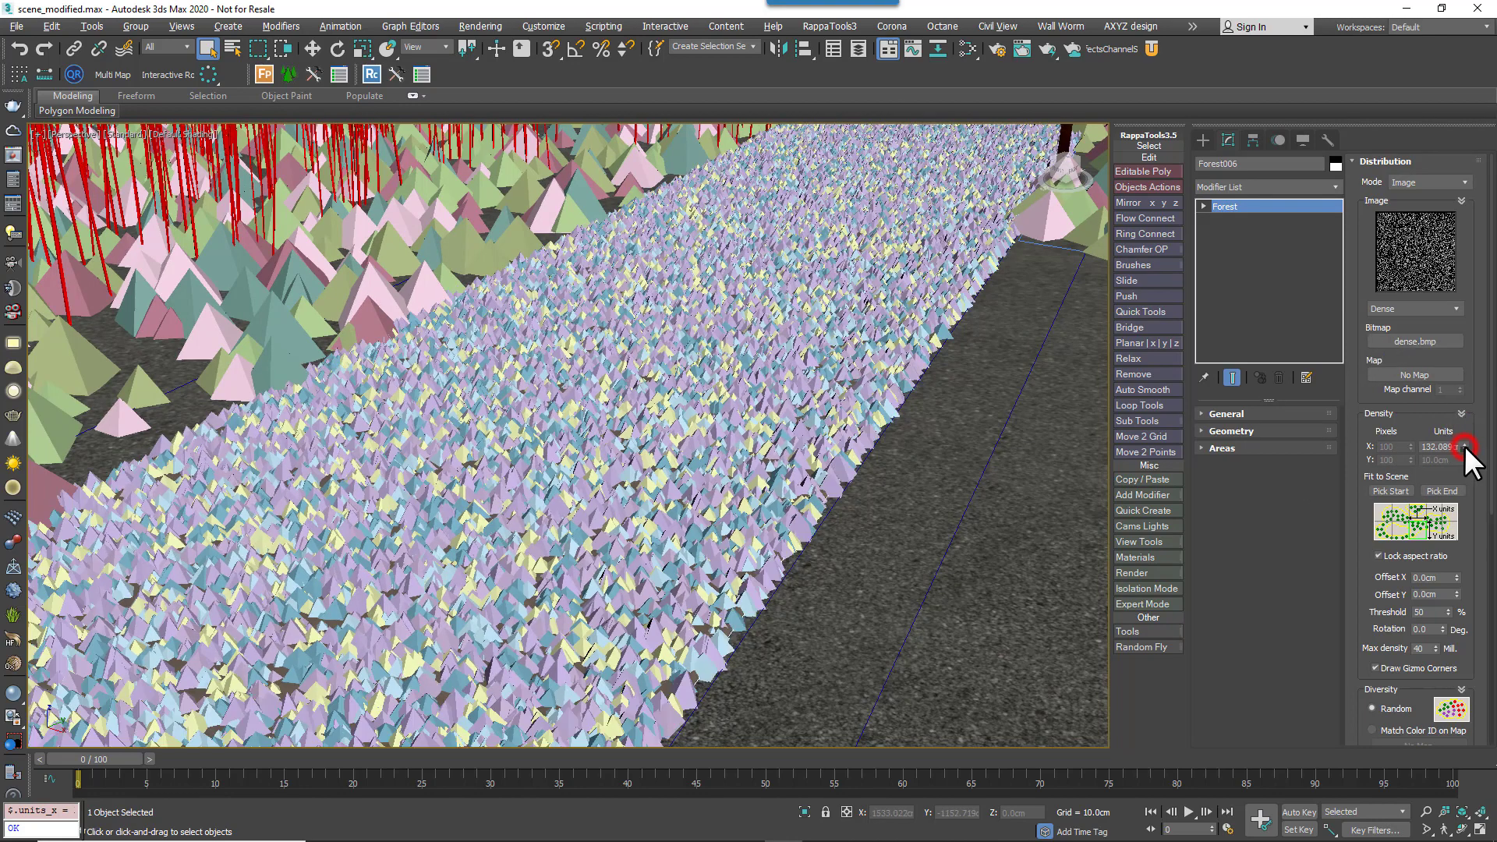
{"action": "left_click", "coordinate": [1384, 162]}
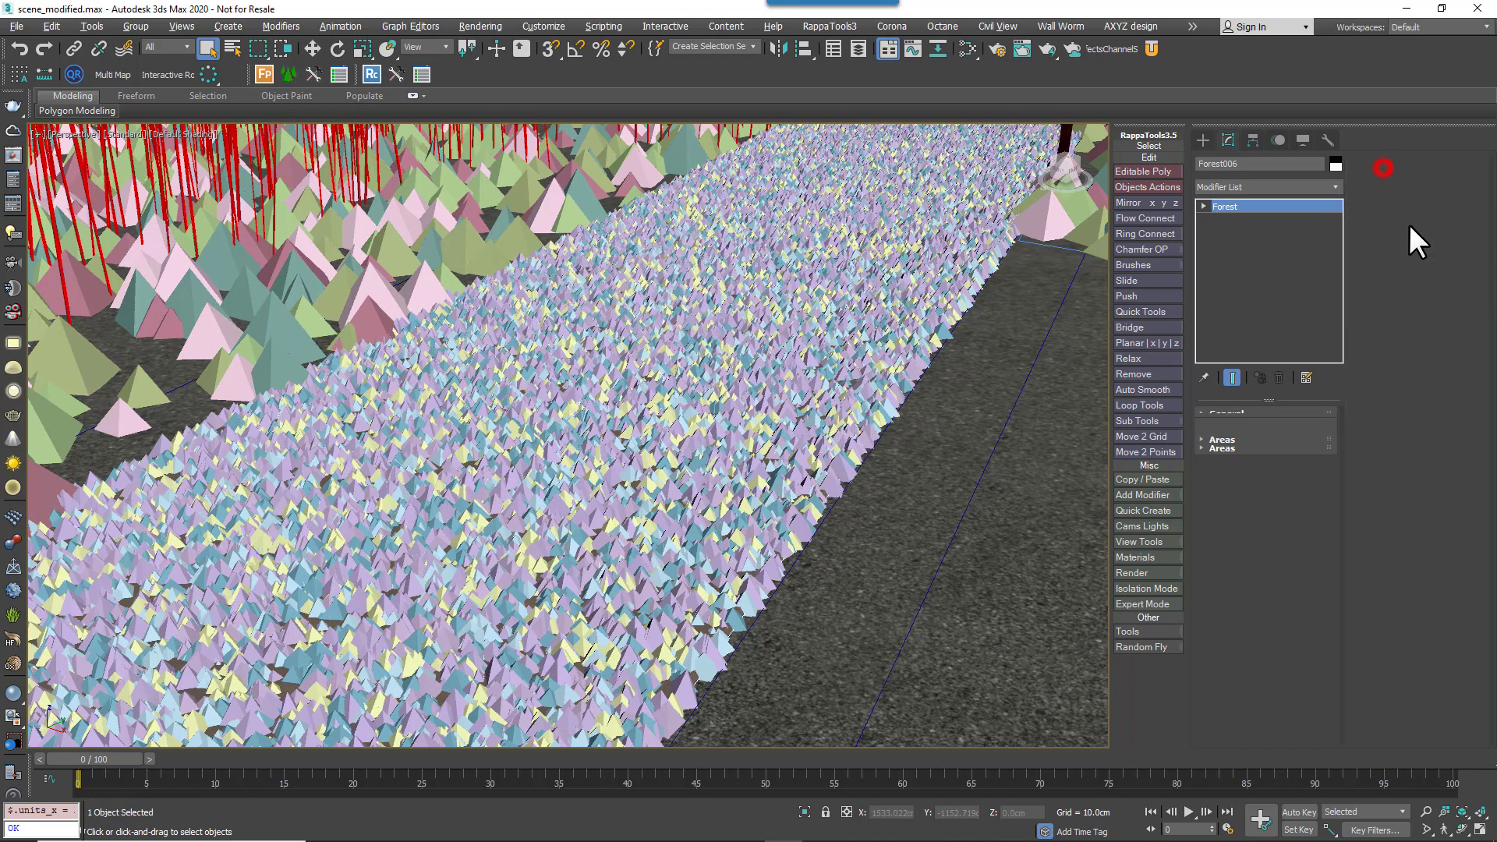
{"action": "left_click", "coordinate": [1251, 448]}
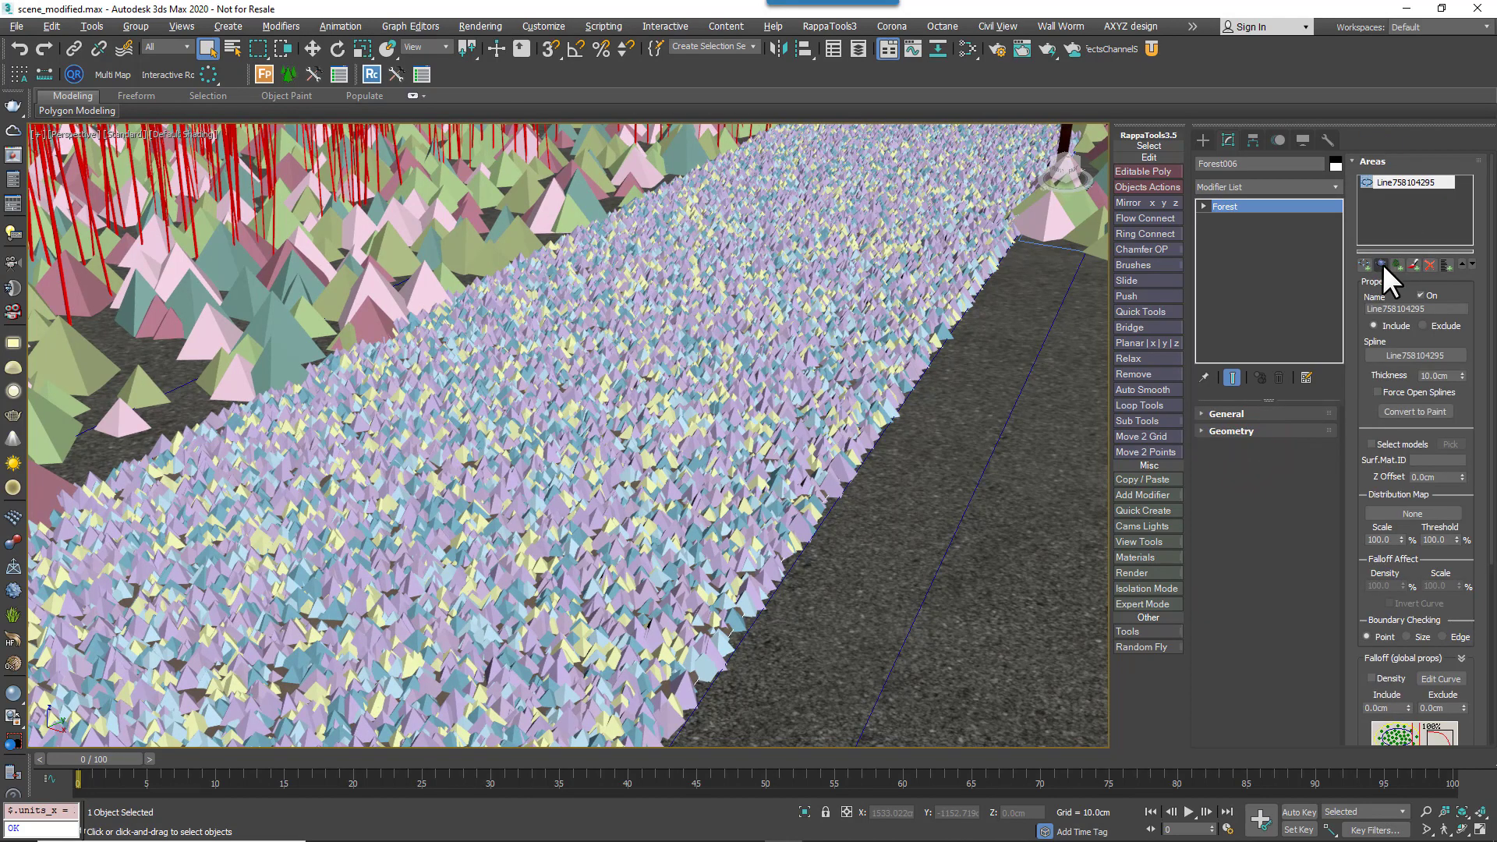
{"action": "left_click", "coordinate": [1382, 263]}
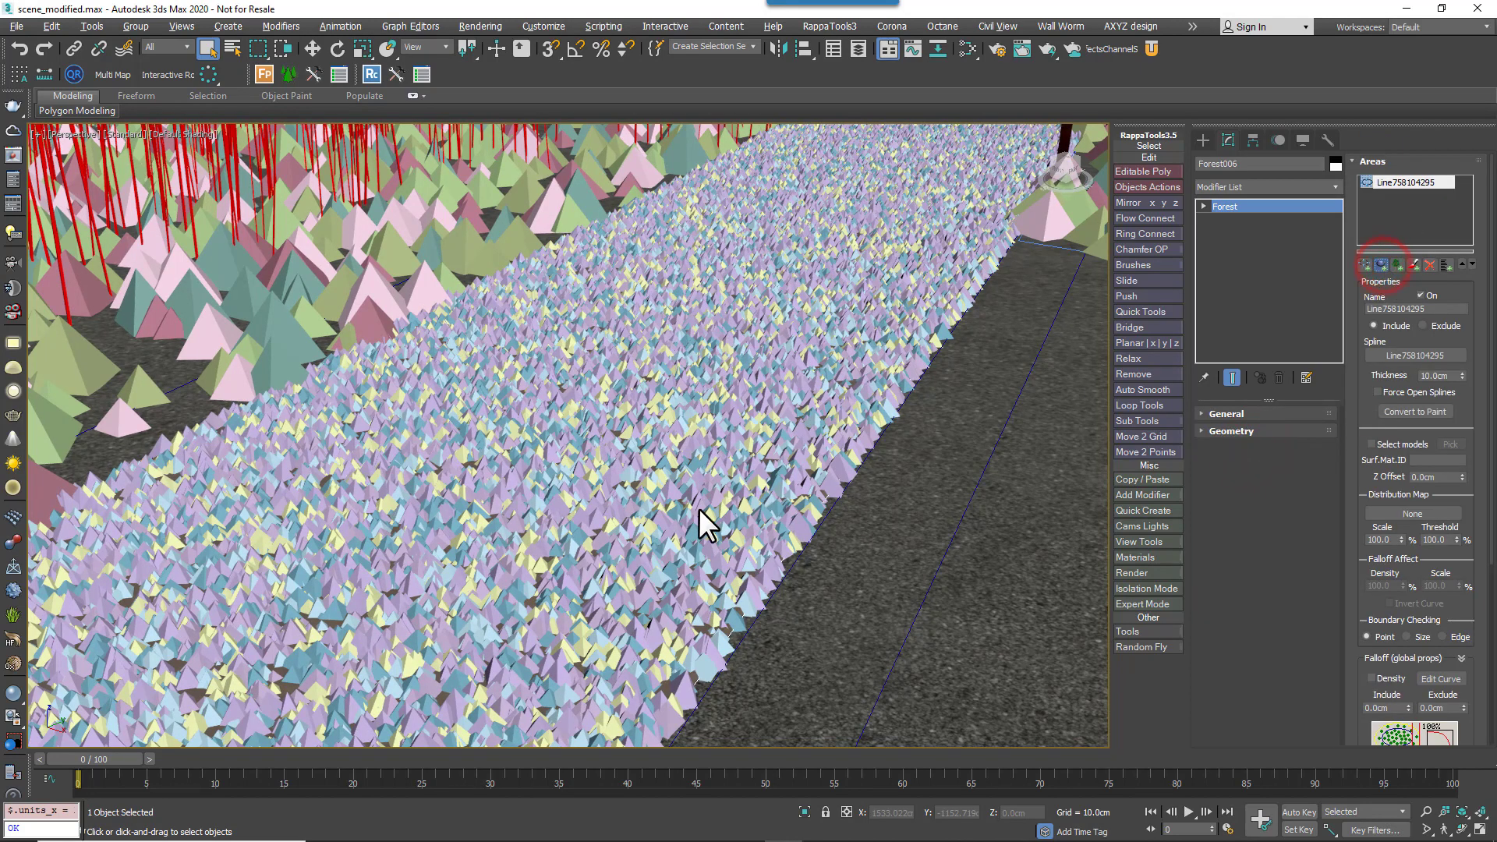
{"action": "left_click", "coordinate": [288, 688]}
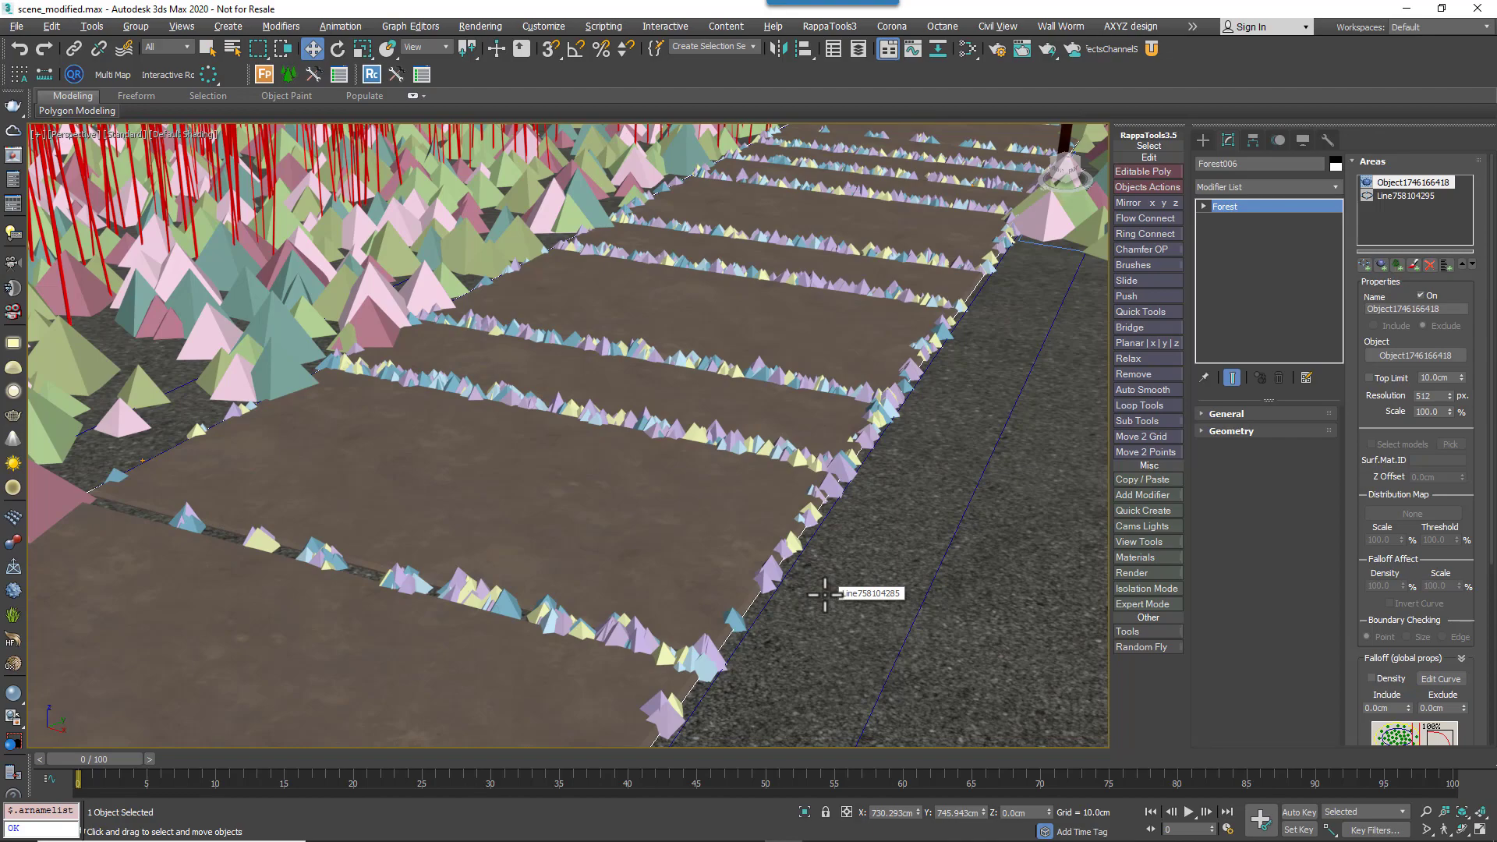
- Raise area resolution to 2048 and enable falloff density with a 20 cm include distance
{"action": "middle_click_drag", "start_coordinate": [775, 588], "coordinate": [824, 524]}
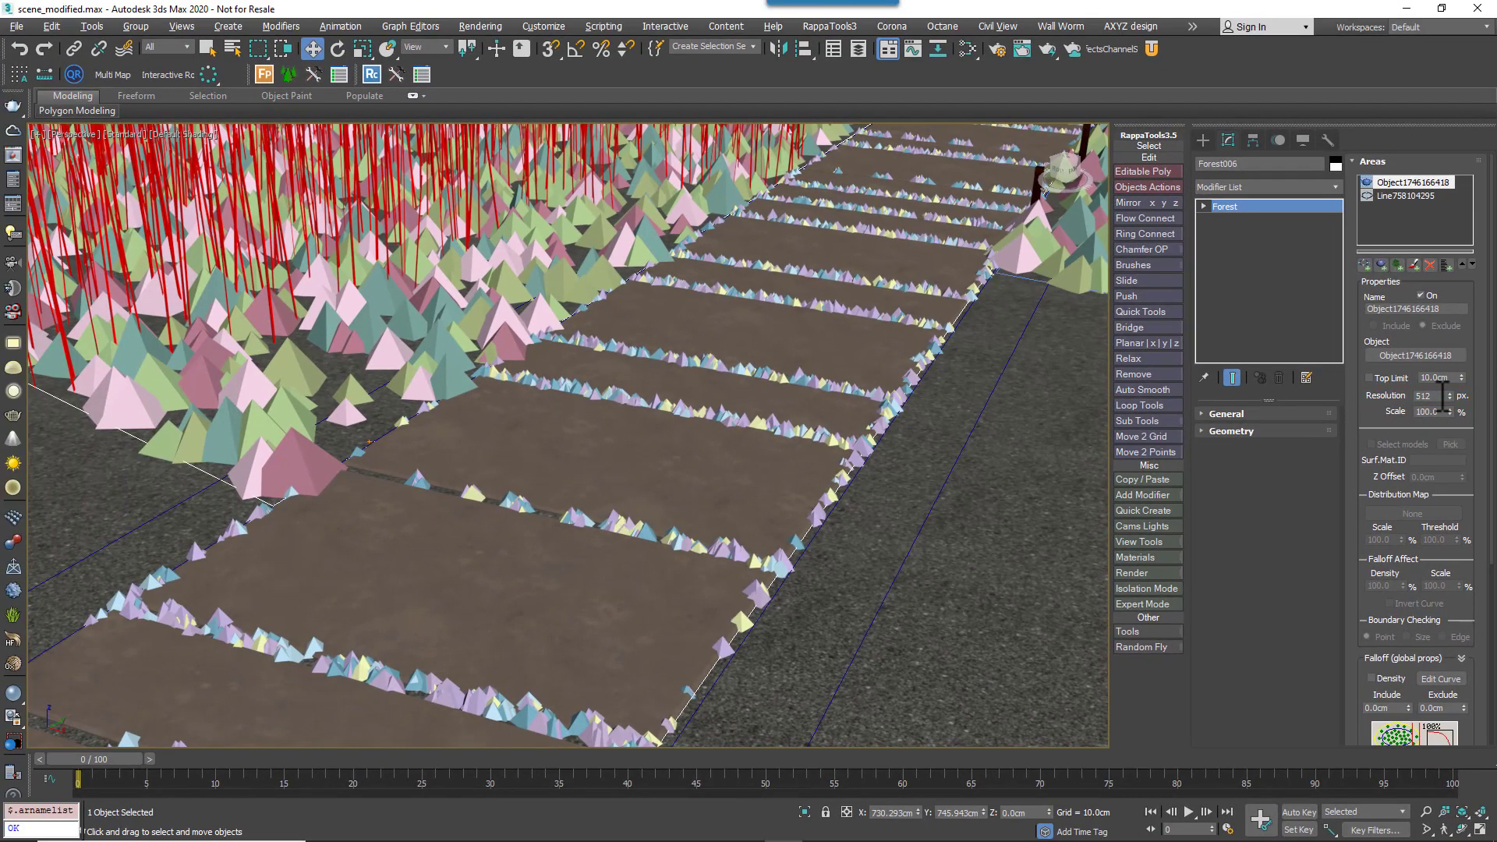
{"action": "double_click", "coordinate": [1437, 395]}
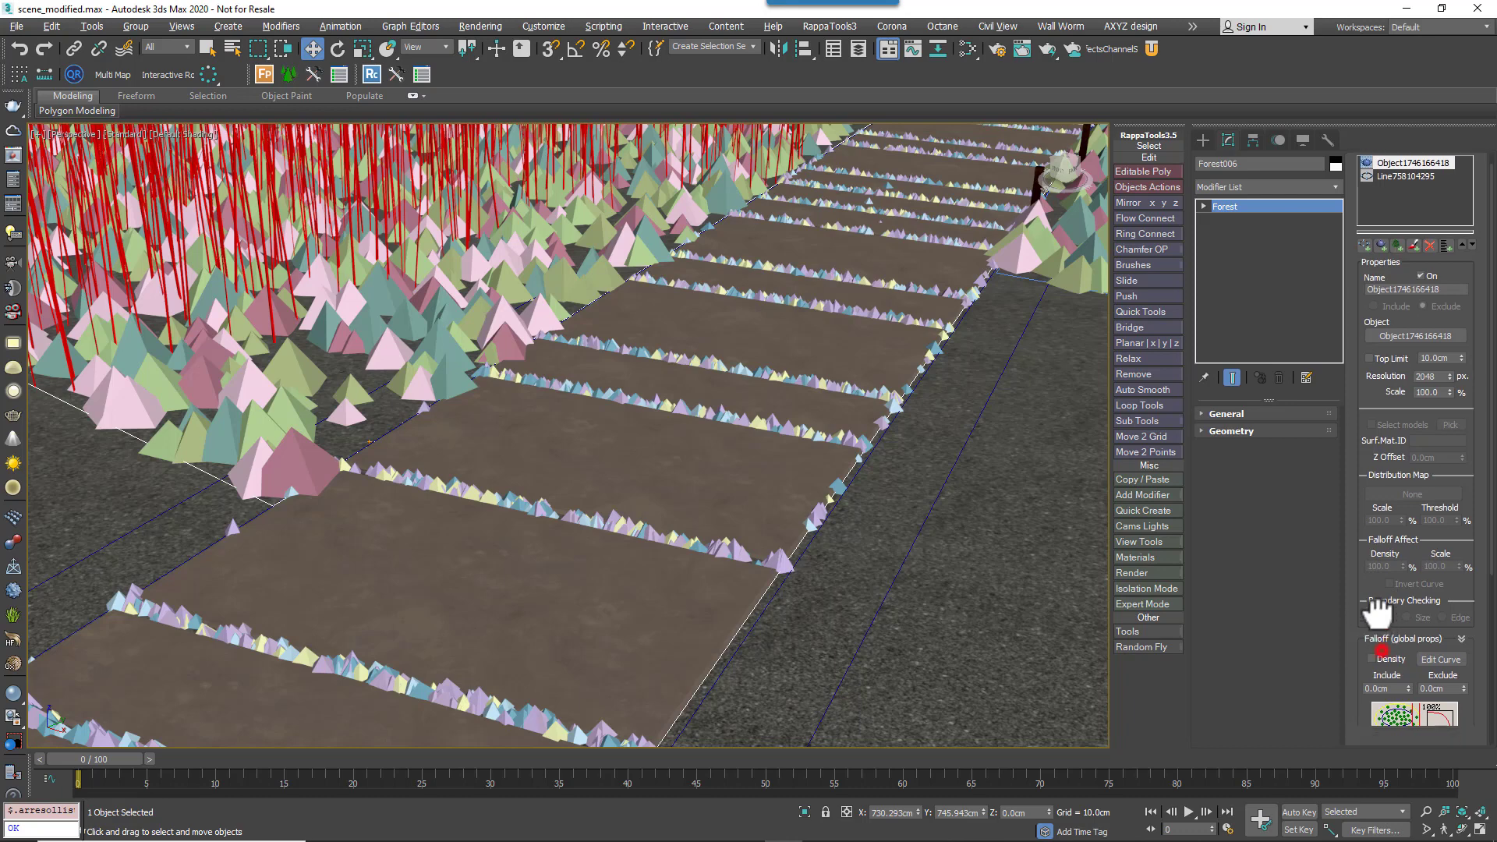
{"action": "scroll", "coordinate": [1380, 623], "scroll_direction": "down", "scroll_amount": 3}
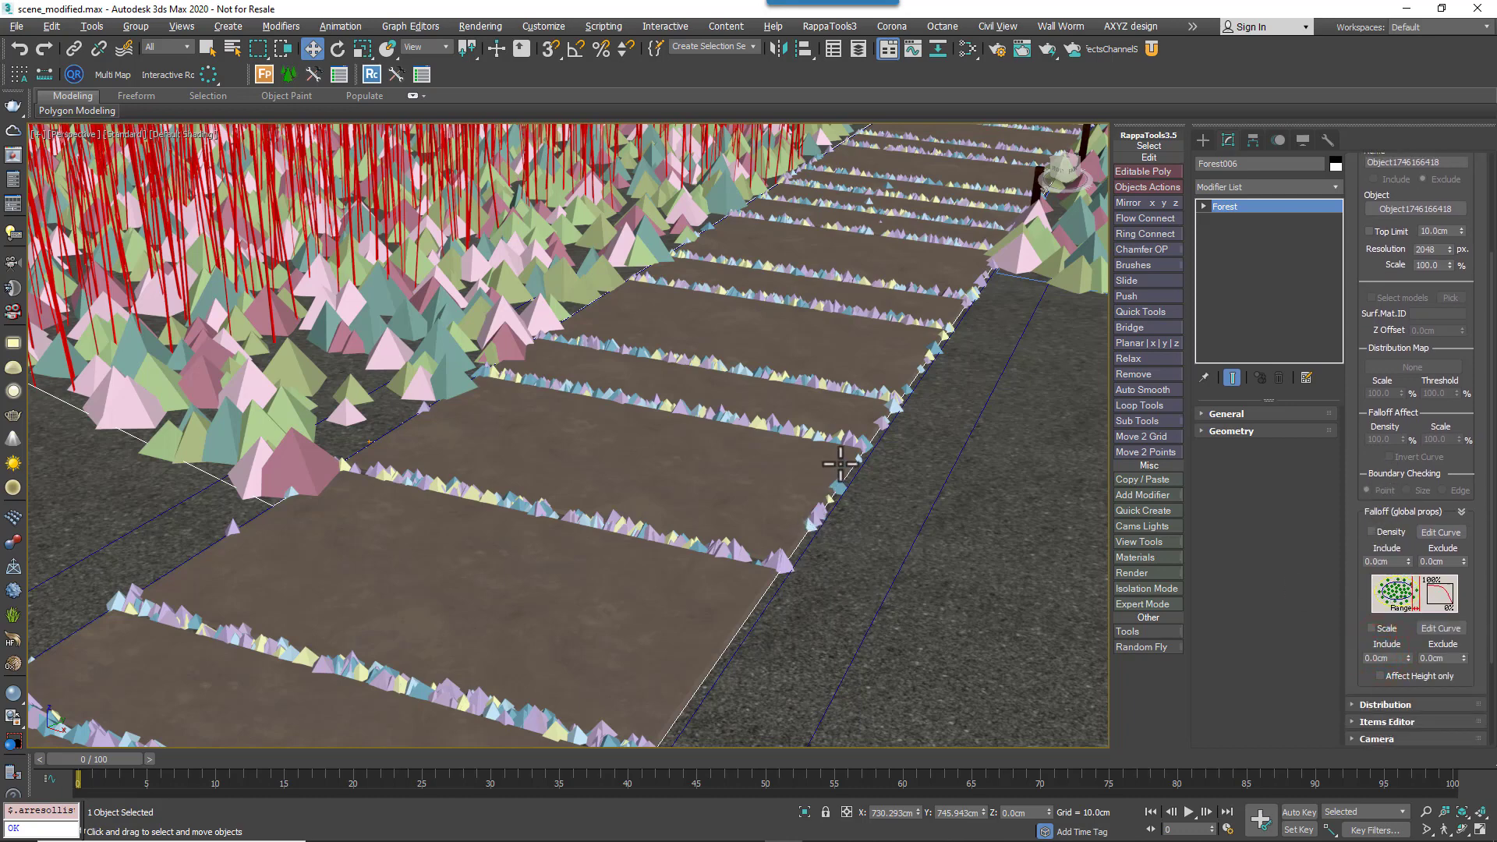
{"action": "left_click", "coordinate": [1373, 533]}
{"action": "double_click", "coordinate": [1366, 561]}
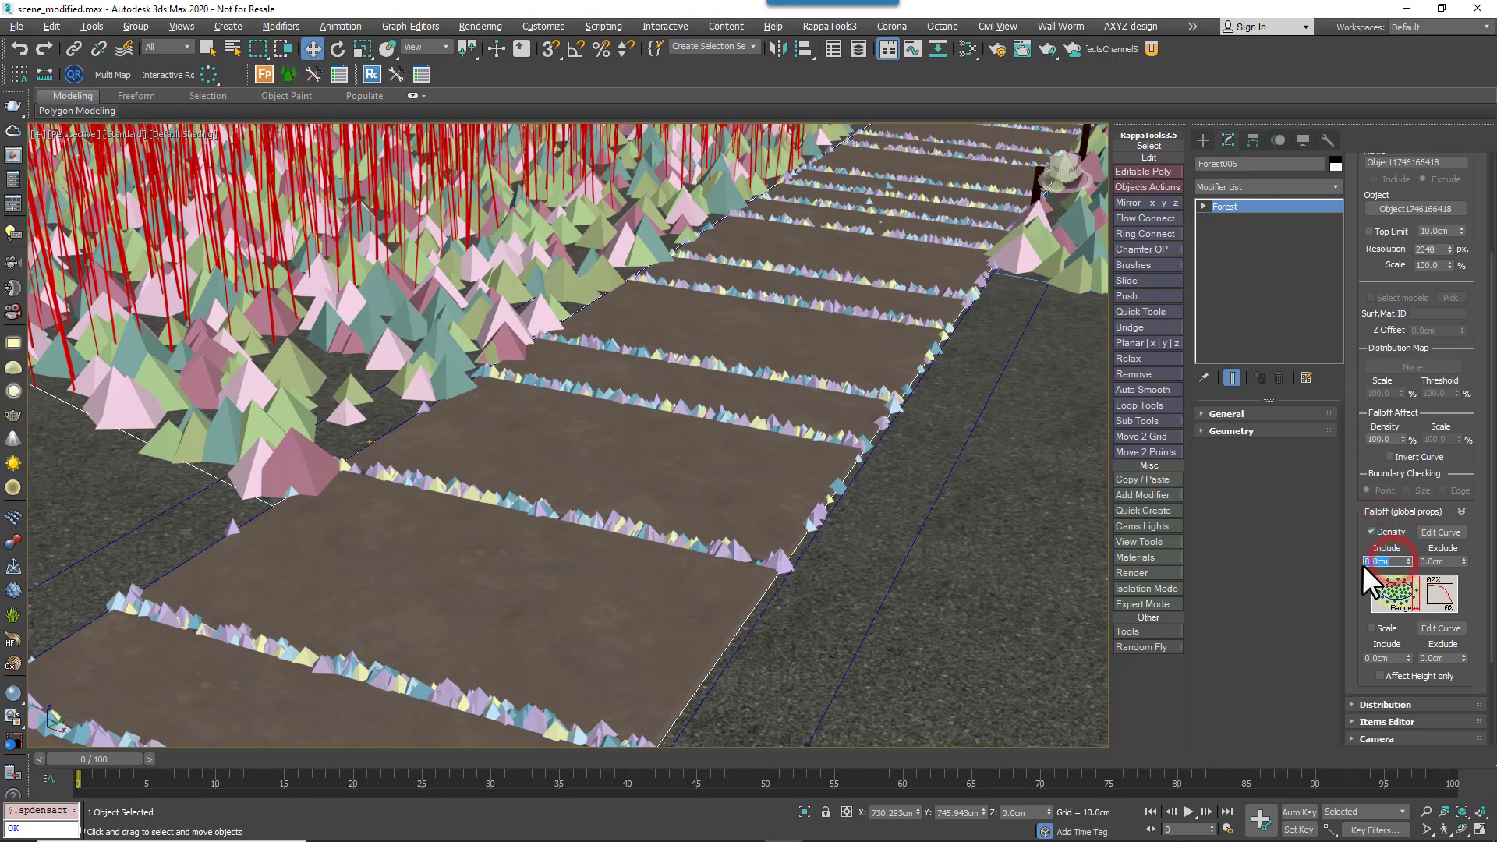
{"action": "type", "text": "20"}
{"action": "key", "text": "Return"}
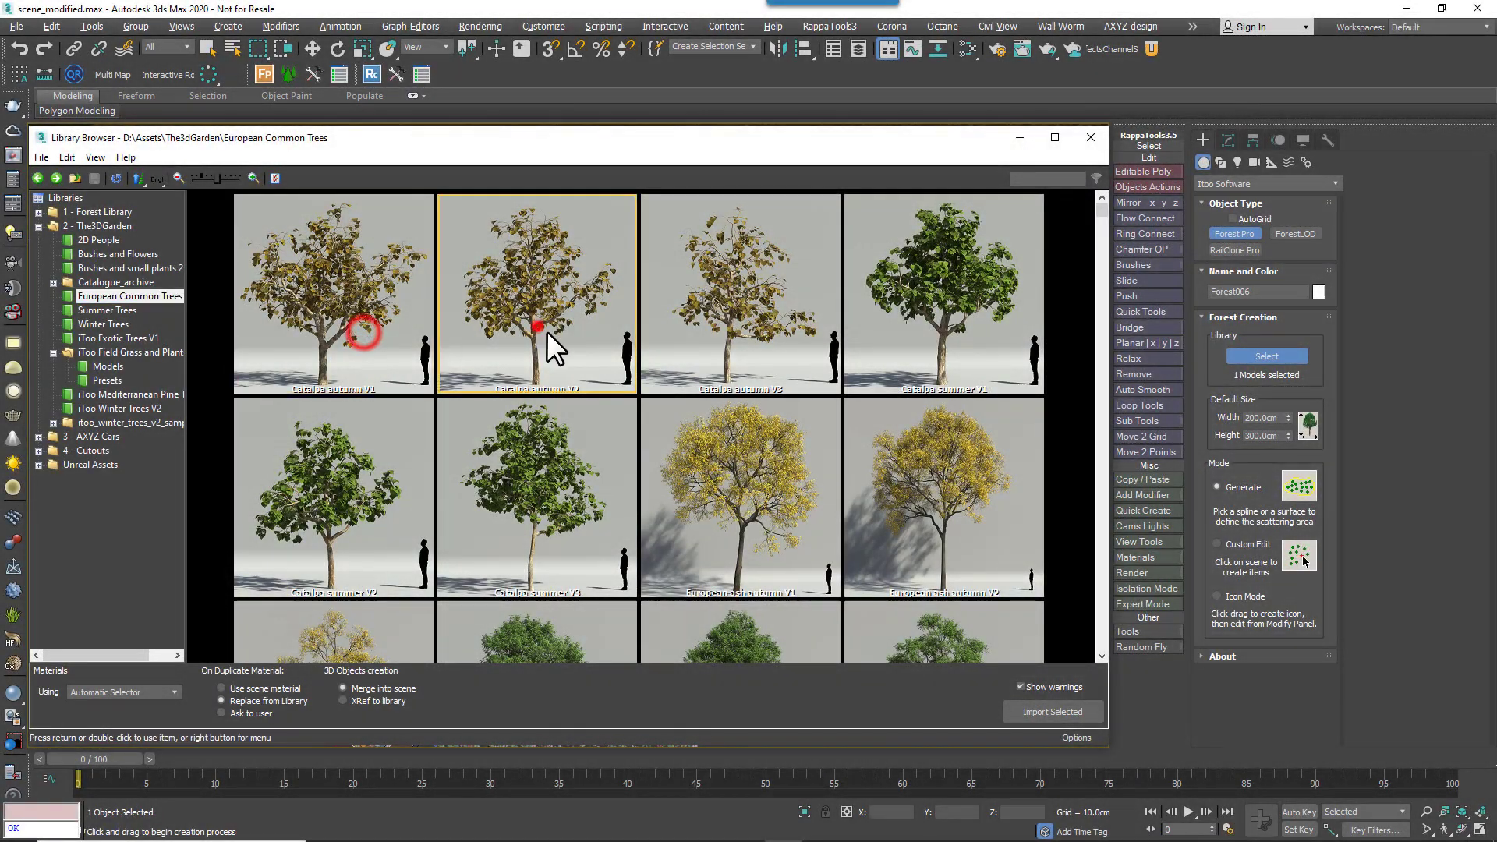
- Browse the autumn hornbeam tree models, pick one, and close the Library Browser
{"action": "scroll", "coordinate": [575, 450], "scroll_direction": "down", "scroll_amount": 2}
{"action": "scroll", "coordinate": [575, 448], "scroll_direction": "down", "scroll_amount": 2}
{"action": "left_click", "coordinate": [579, 424]}
{"action": "left_click", "coordinate": [737, 429]}
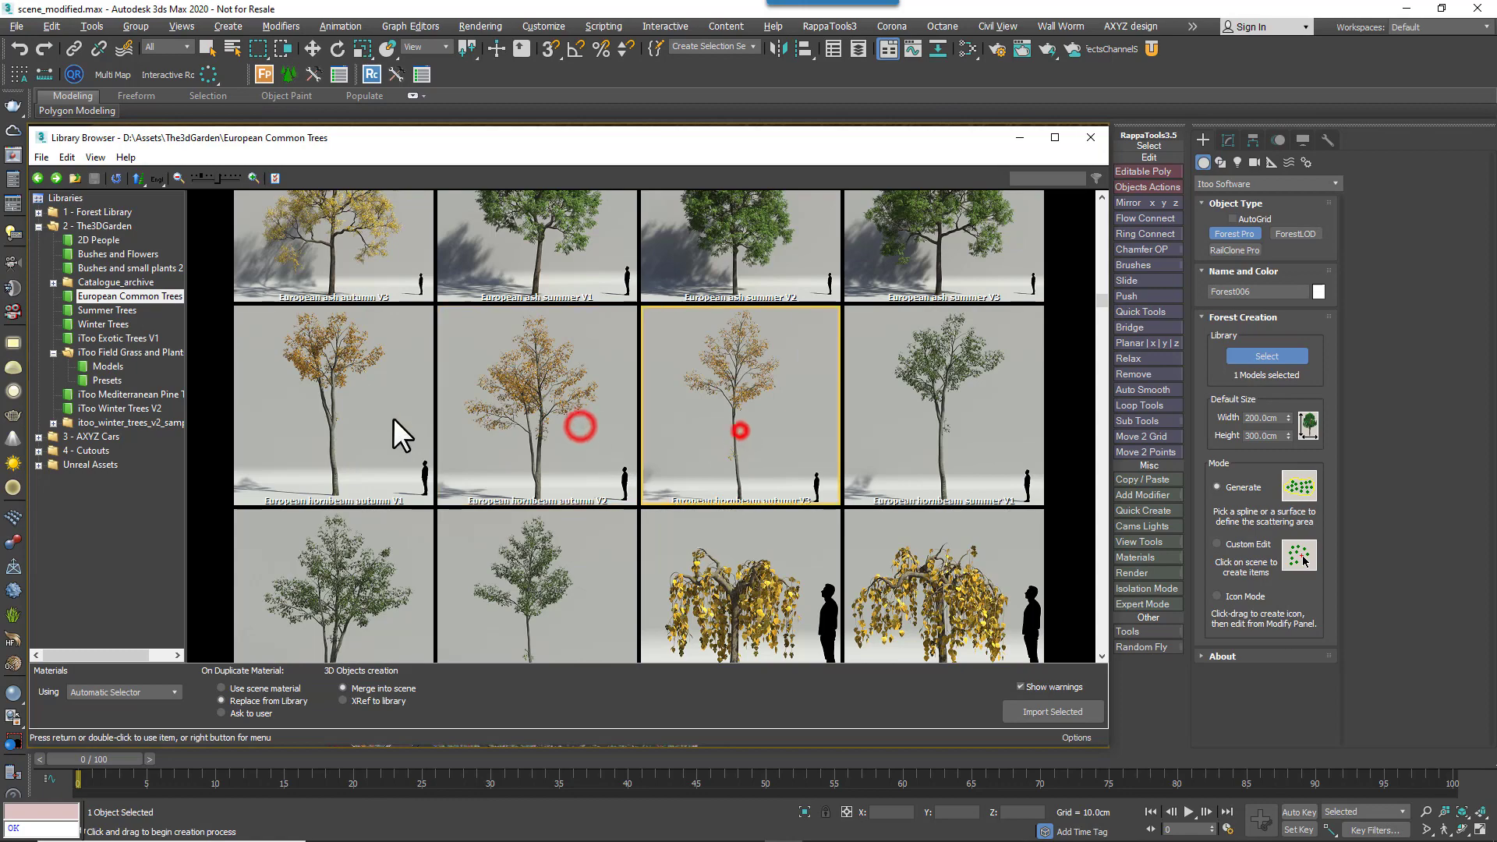
{"action": "left_click", "coordinate": [389, 417]}
{"action": "left_click", "coordinate": [1091, 137]}
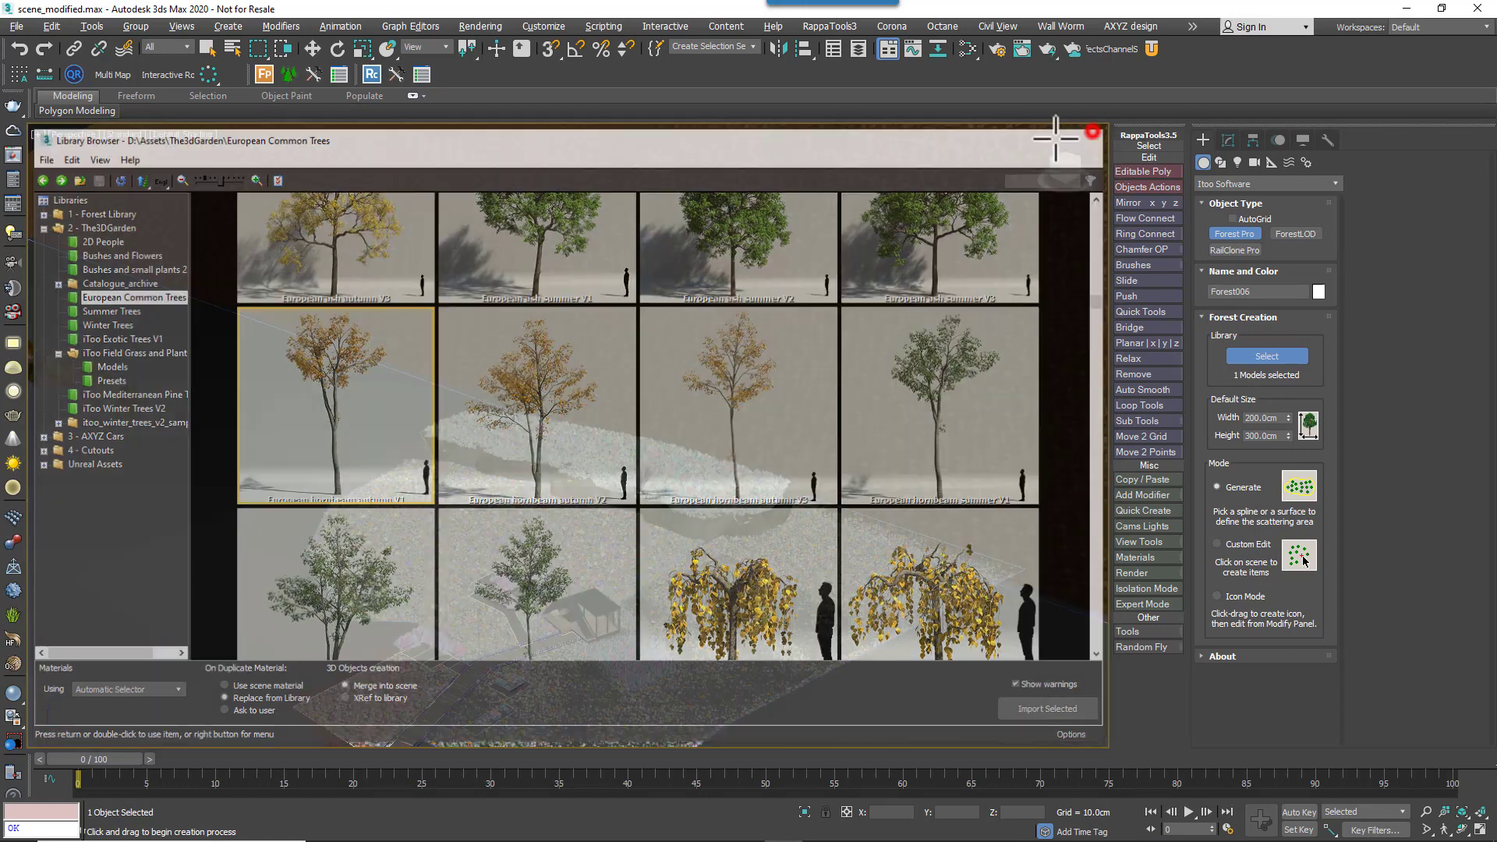
- Make the FP_Trees forest visible in the Forest Lister
{"action": "left_click", "coordinate": [339, 74]}
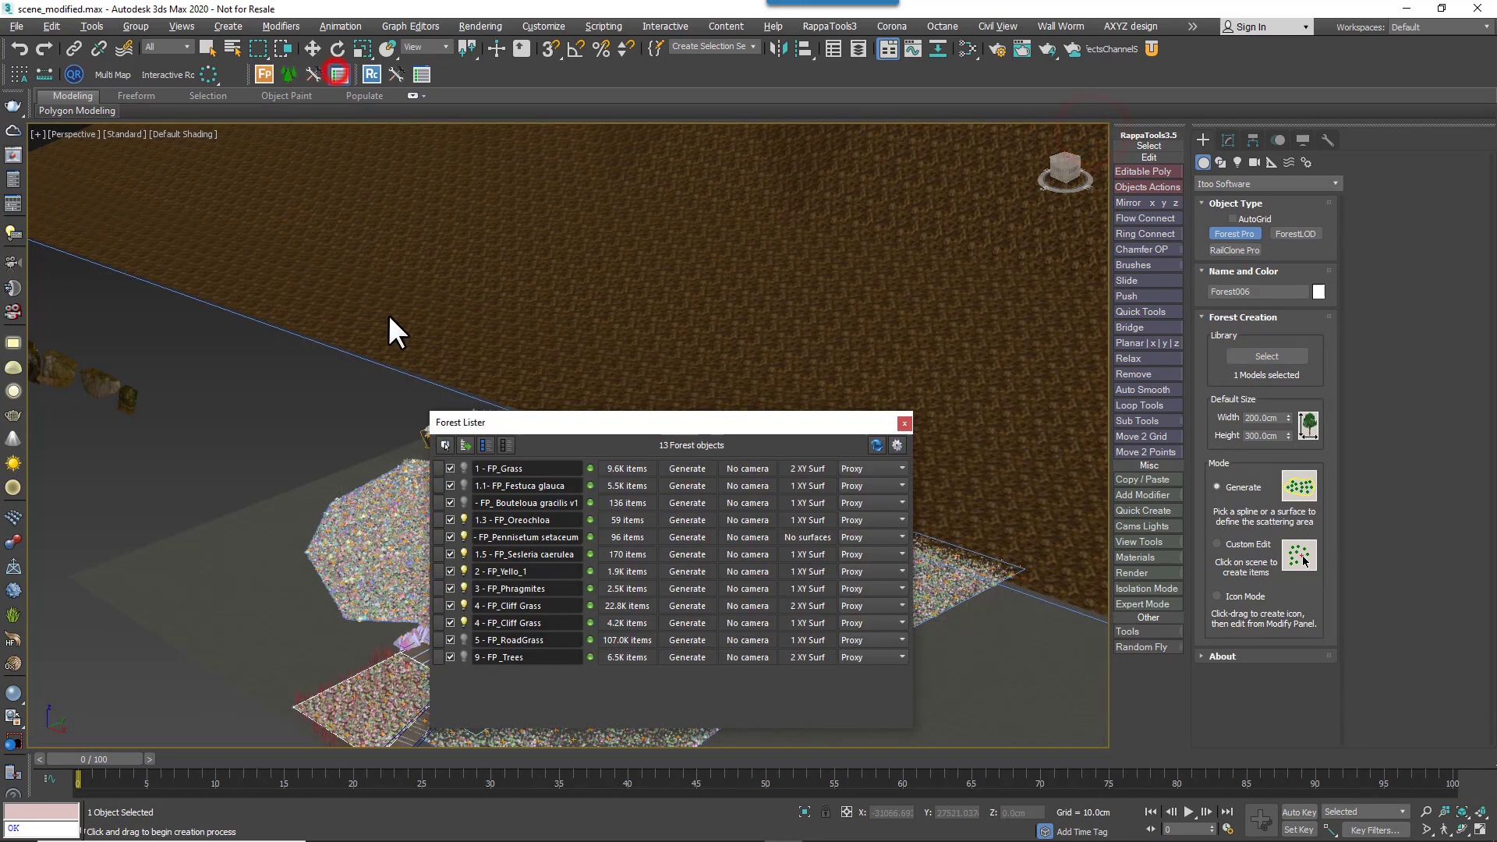
{"action": "left_click", "coordinate": [464, 657]}
{"action": "left_click", "coordinate": [908, 422]}
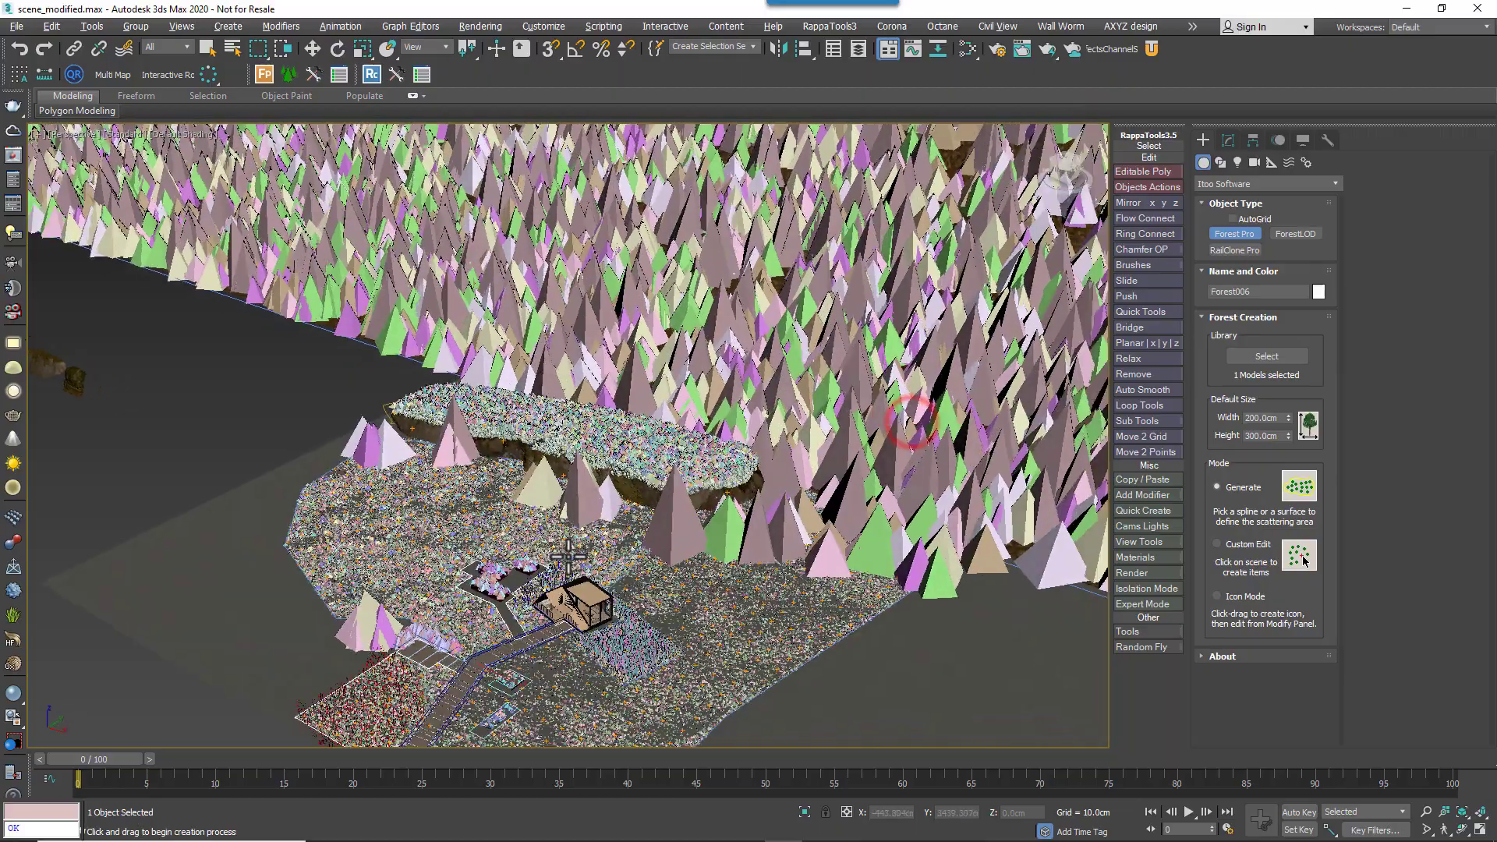
- View the whole scene through the VRayCam002 camera
{"action": "middle_click_drag", "start_coordinate": [570, 555], "coordinate": [601, 568], "text": "alt"}
{"action": "key", "text": "c"}
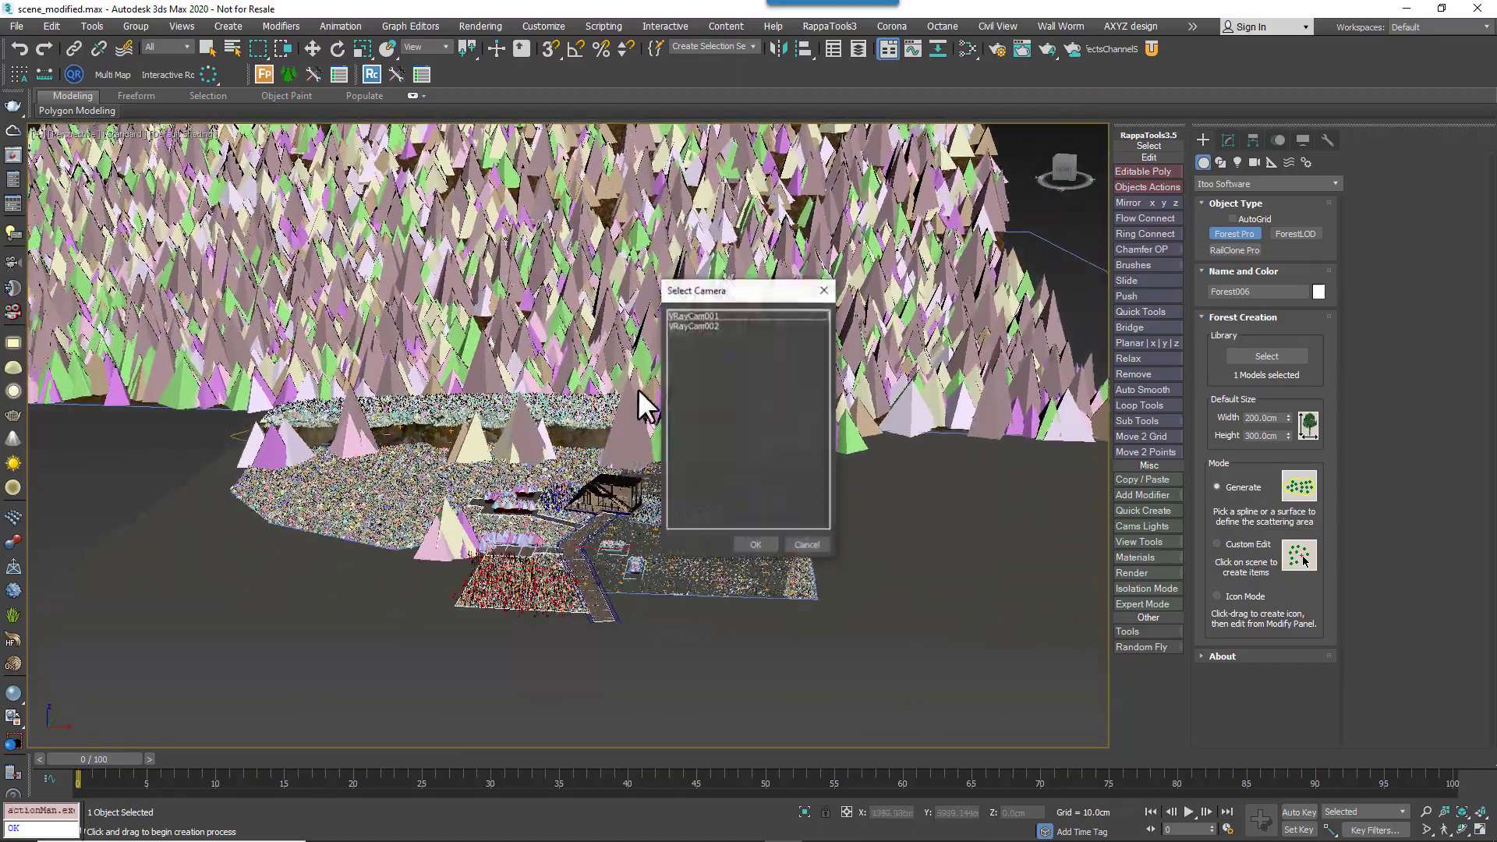
{"action": "double_click", "coordinate": [697, 326]}
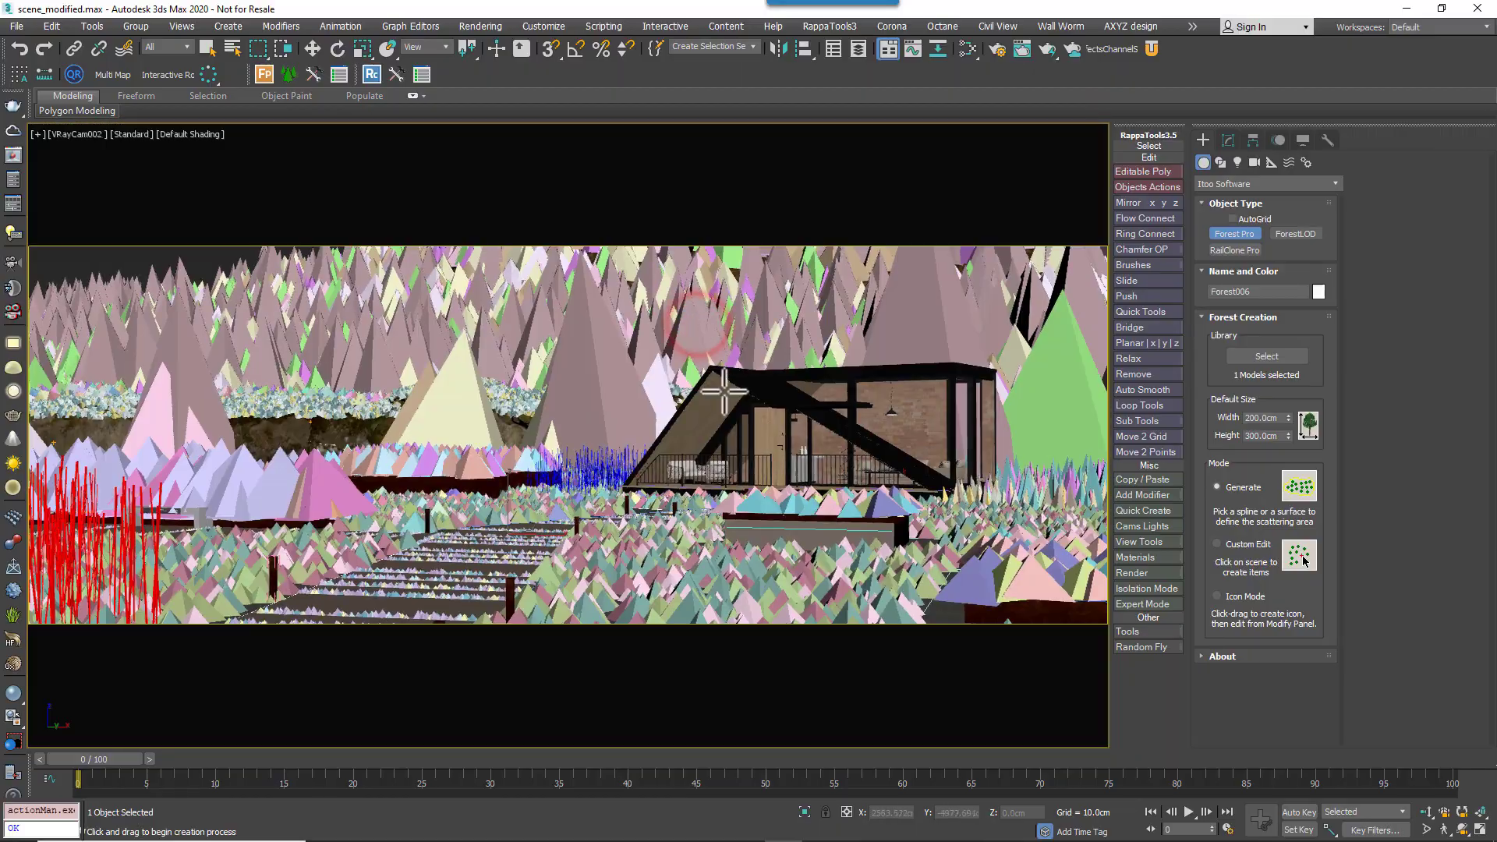